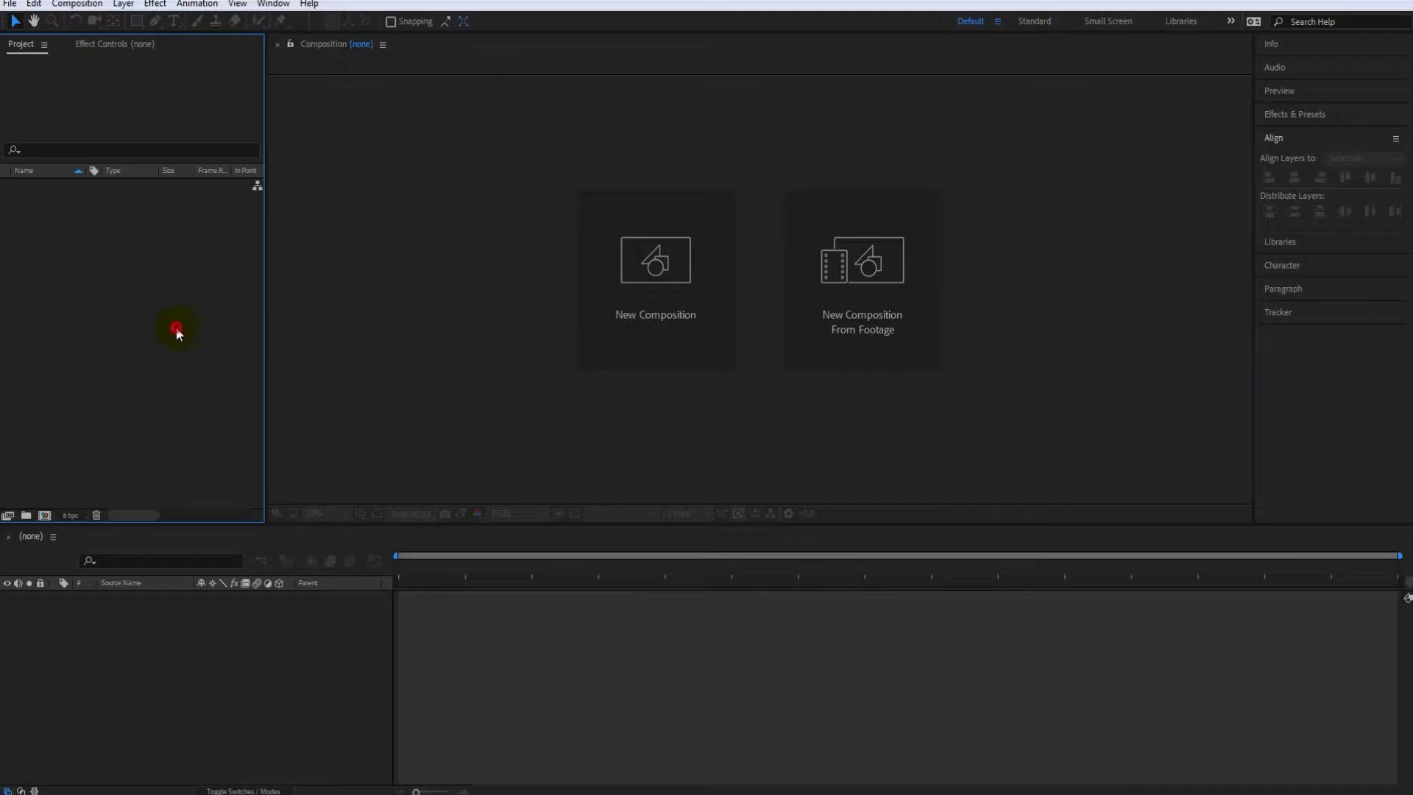
Create a 60 fps composition named 'Abone ol animasyonu'.
right_click(177, 329)
left_click(226, 329)
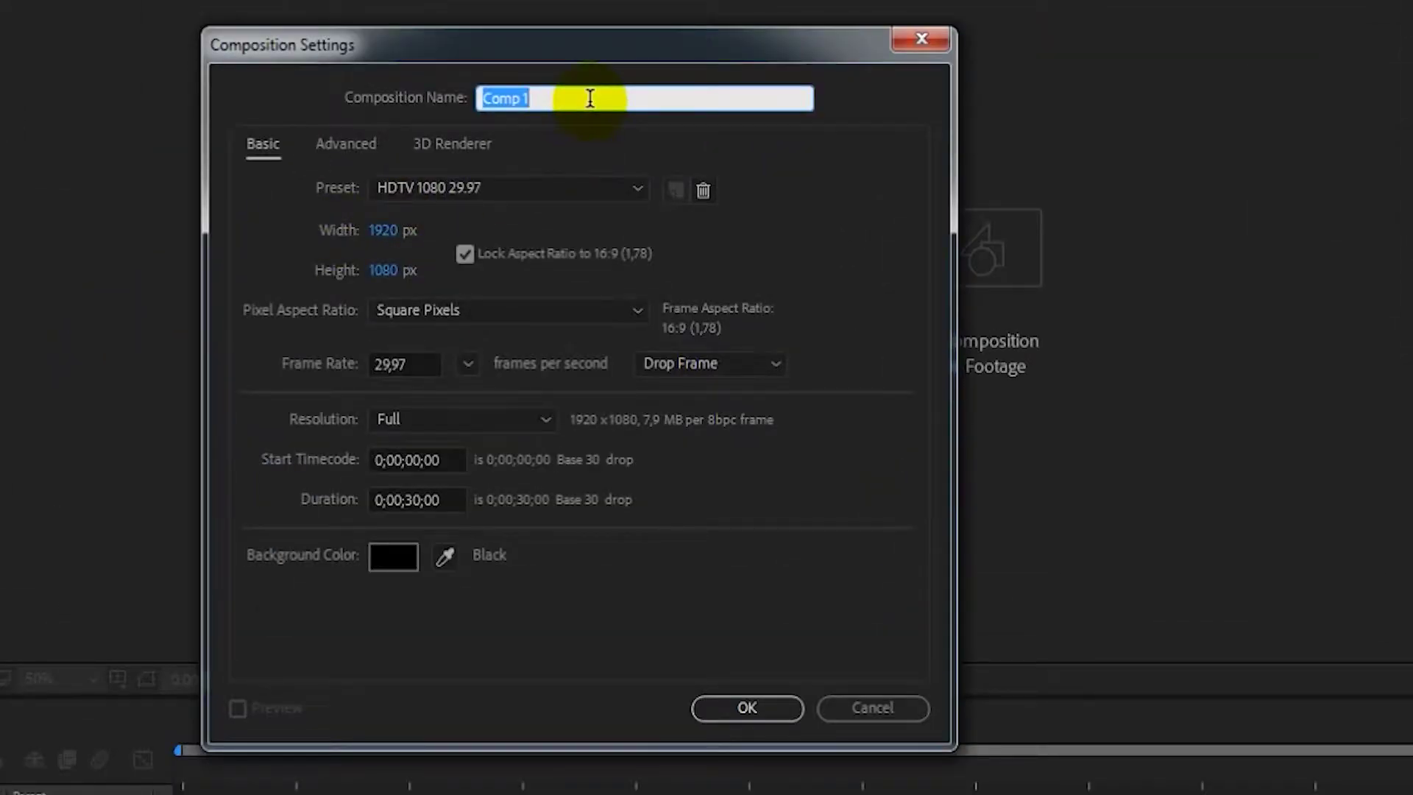
type("Abone ol animasyonu")
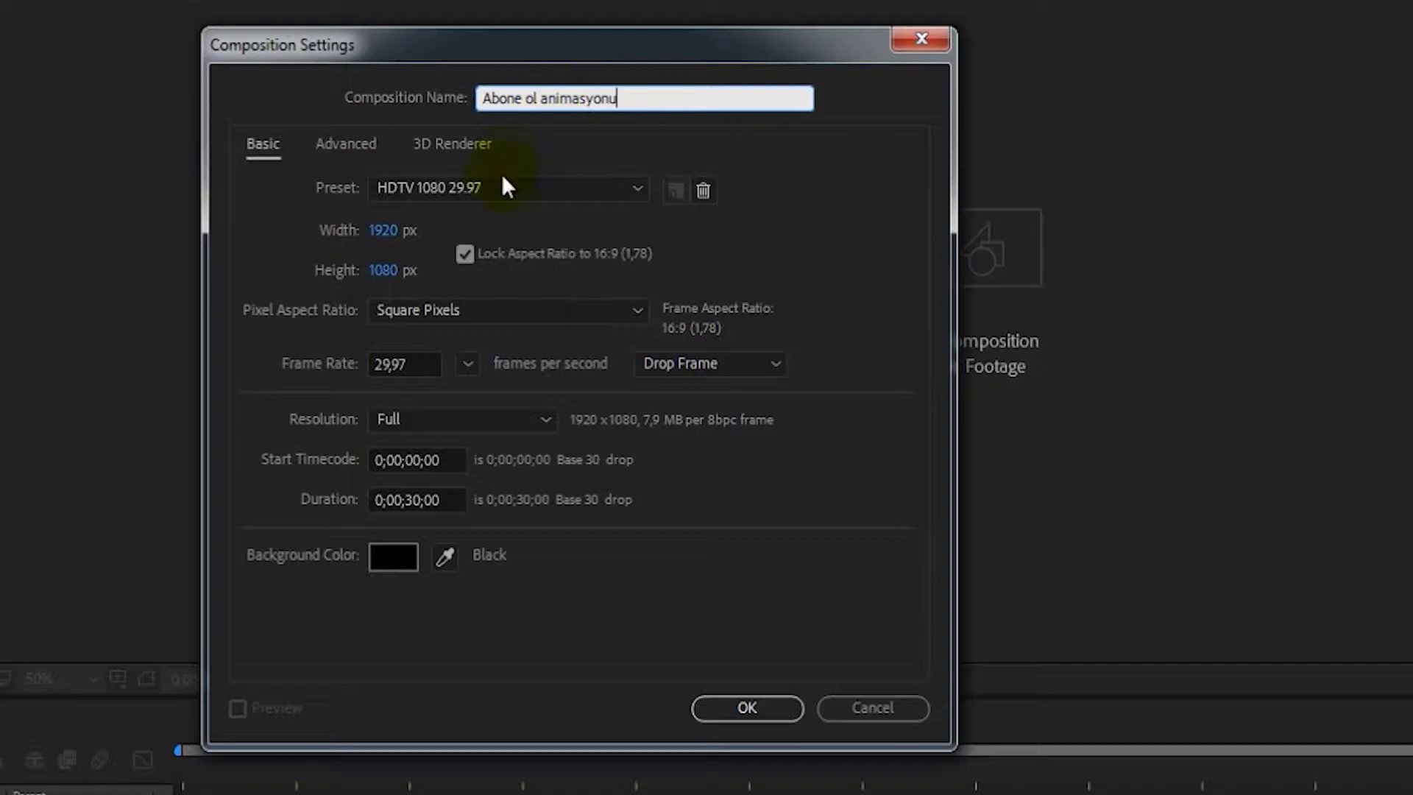
left_click(453, 368)
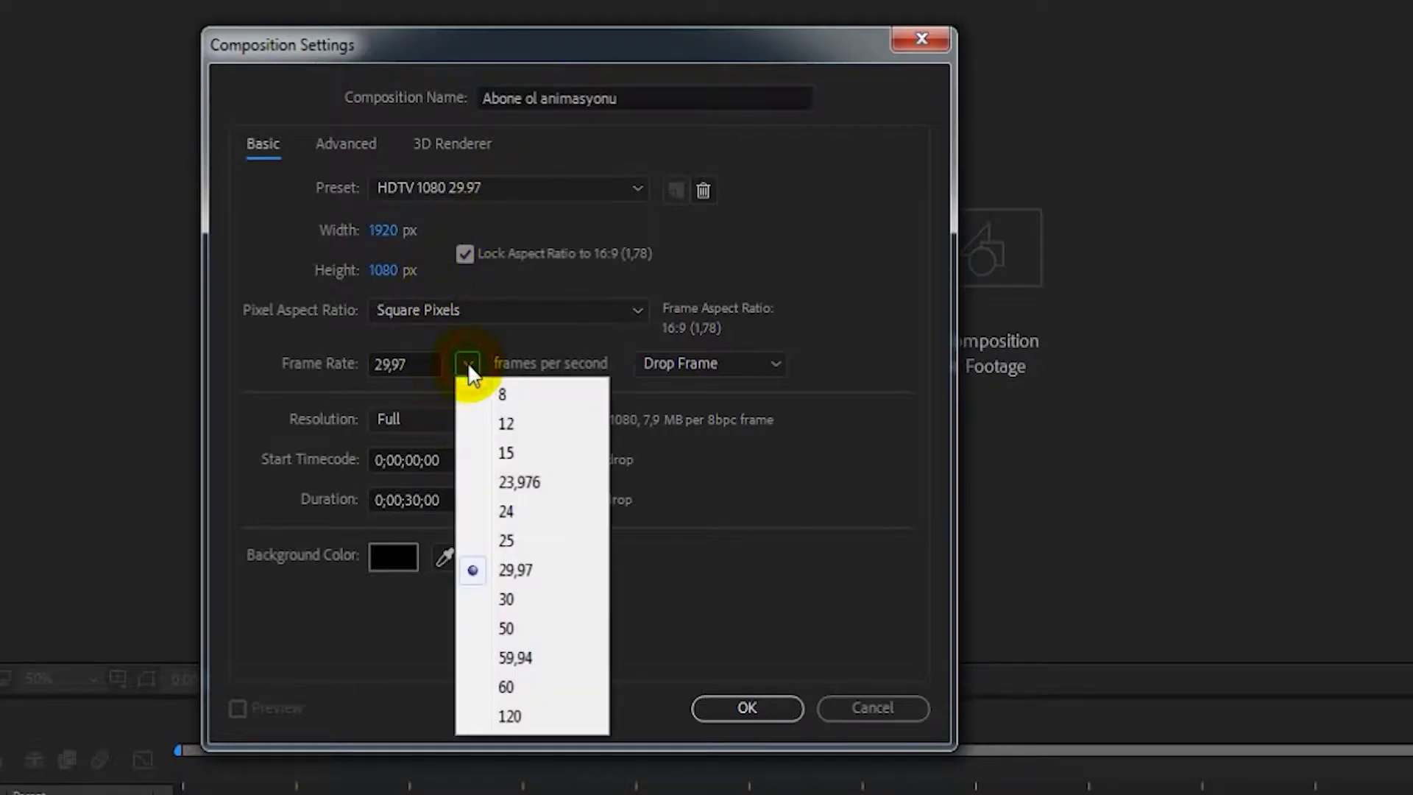
left_click(511, 685)
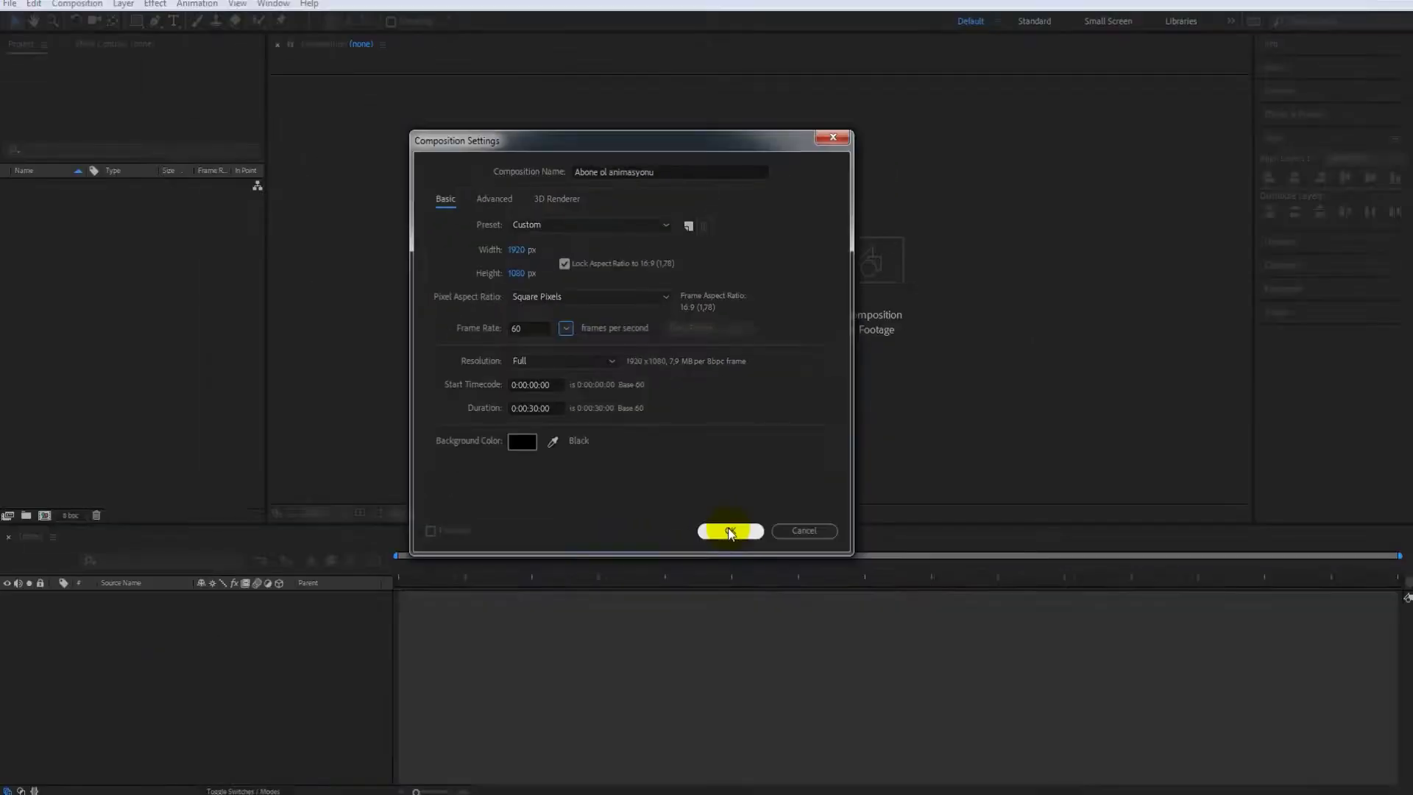
left_click(747, 708)
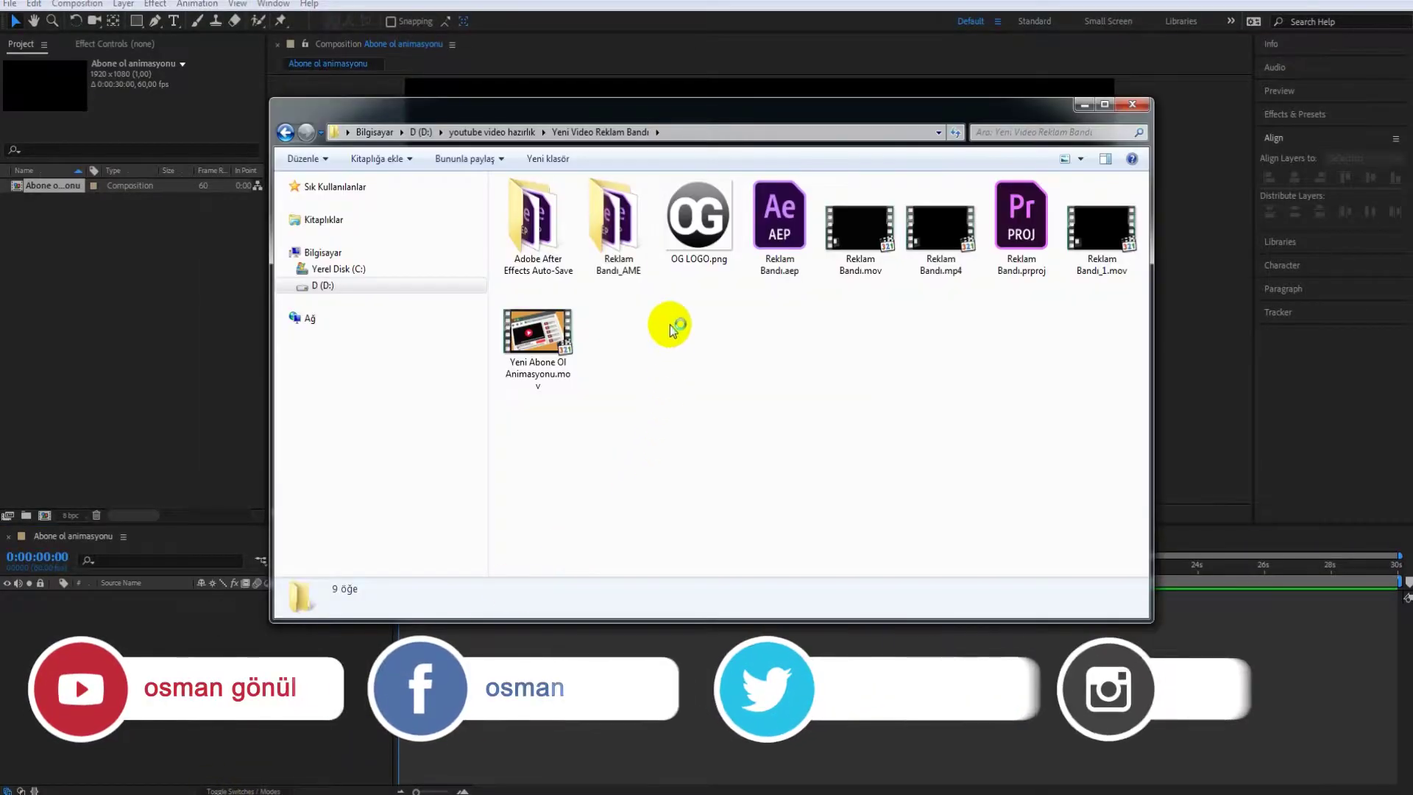
Import OG LOGO.png and Yeni Abone Ol Animasyonu.mov into the Project panel.
left_click(695, 220)
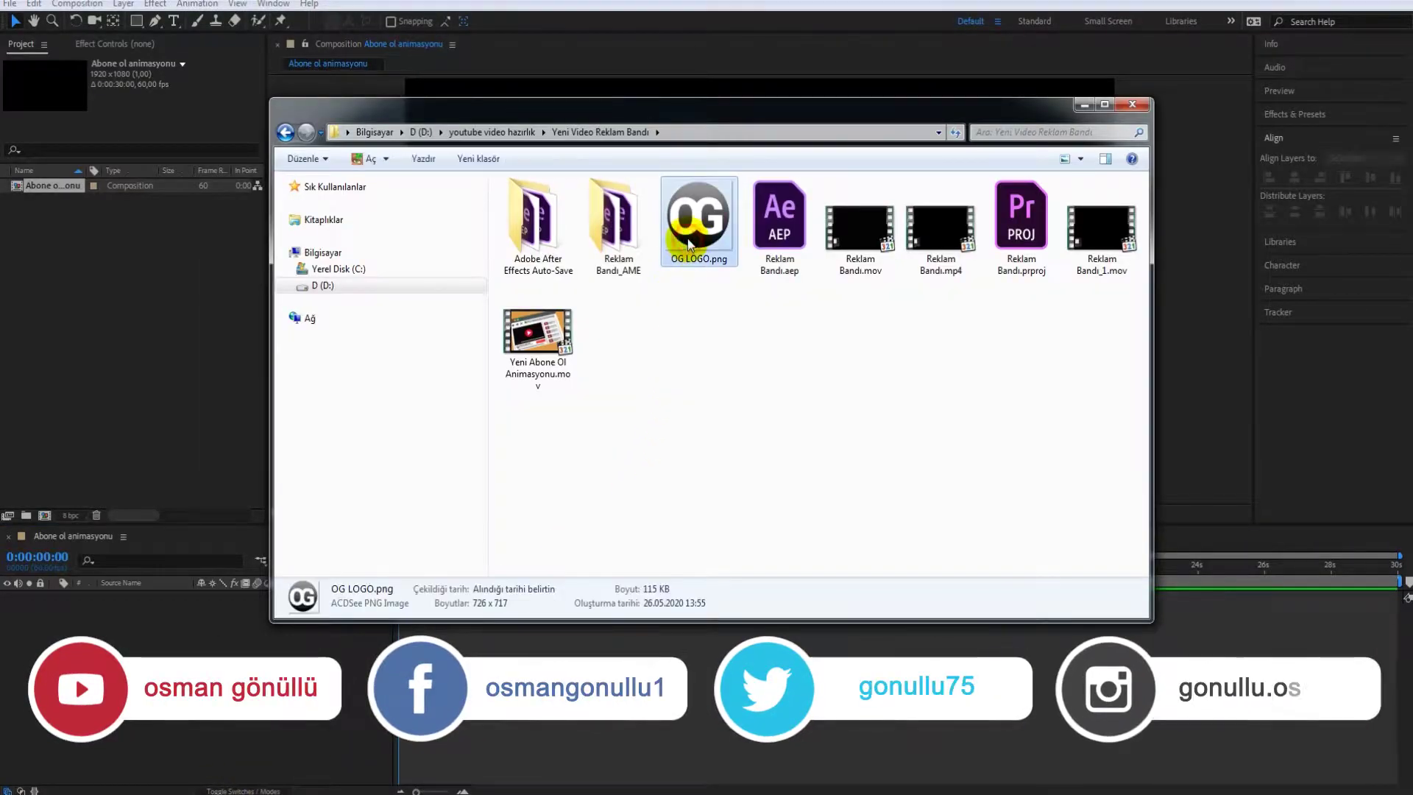
left_click(523, 343, "ctrl")
left_click_drag(519, 346, 141, 356)
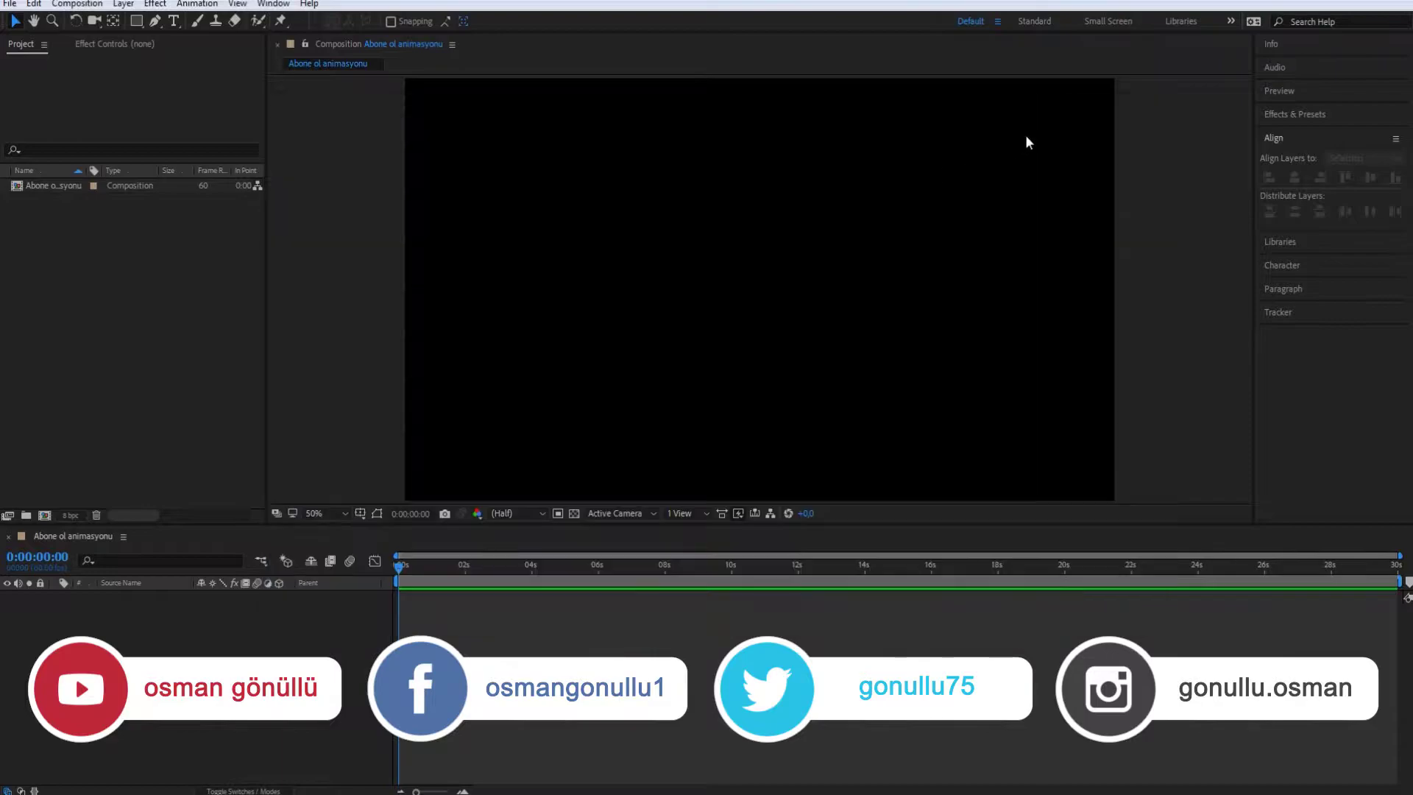
left_click(108, 338)
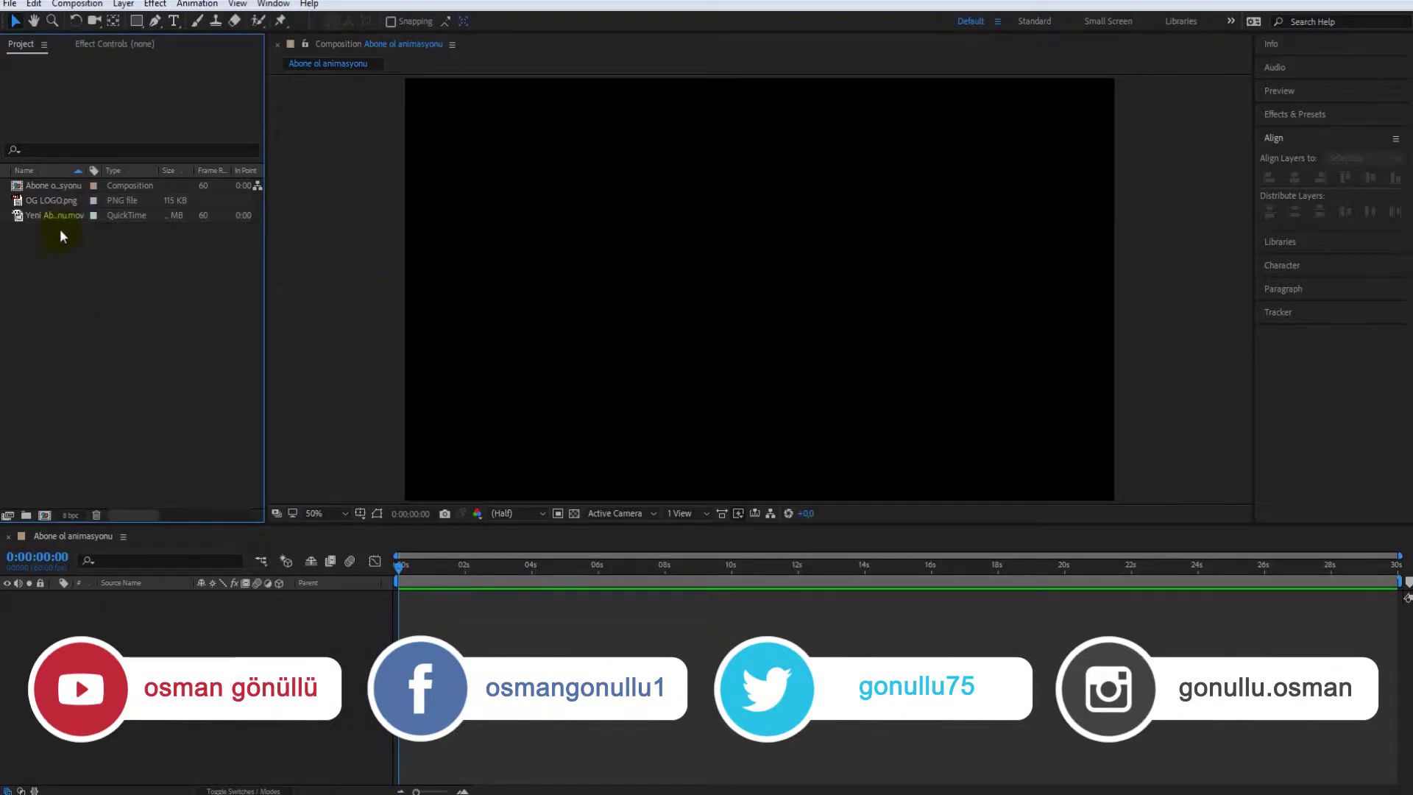
Add OG LOGO.png to the composition and scale it to 25%.
left_click_drag(57, 206, 110, 636)
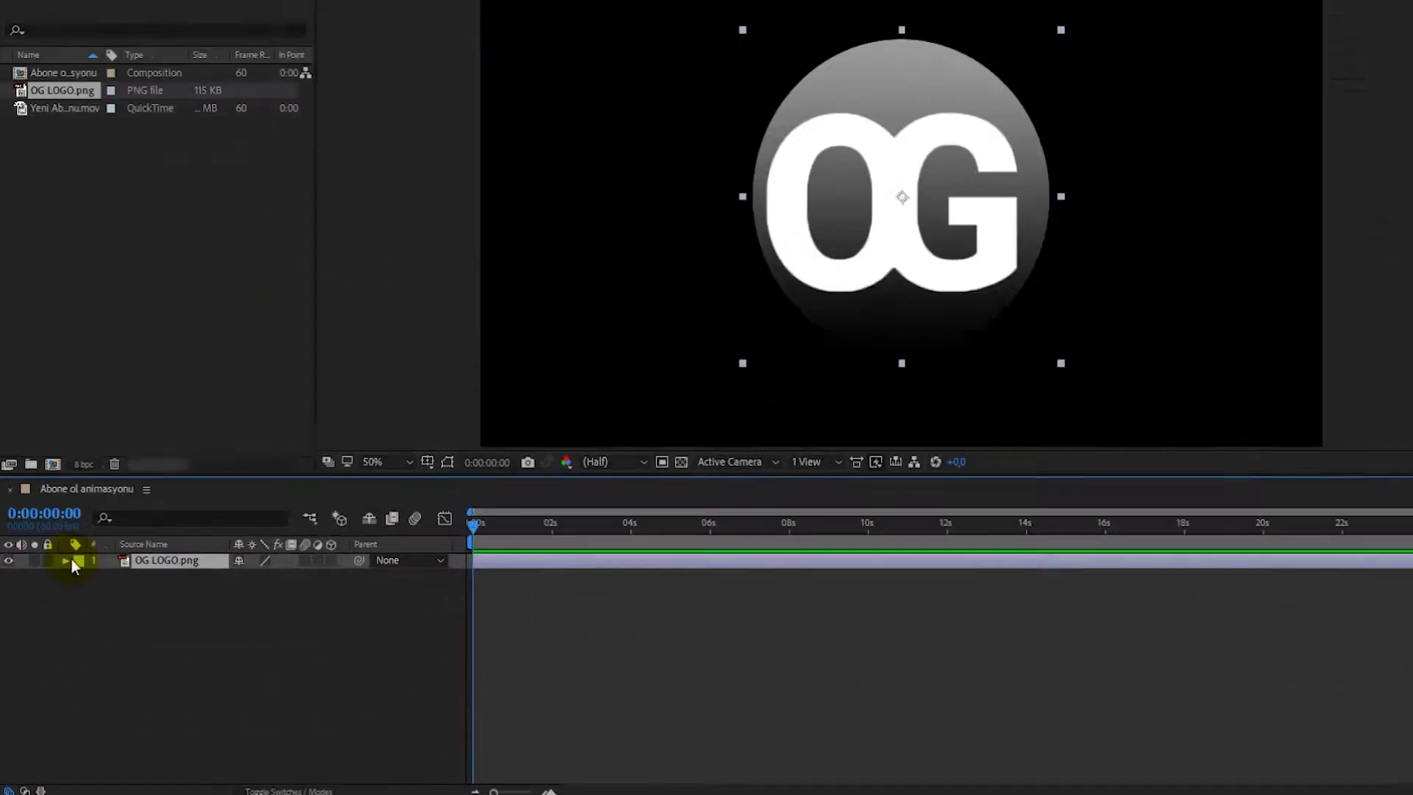
left_click(56, 597)
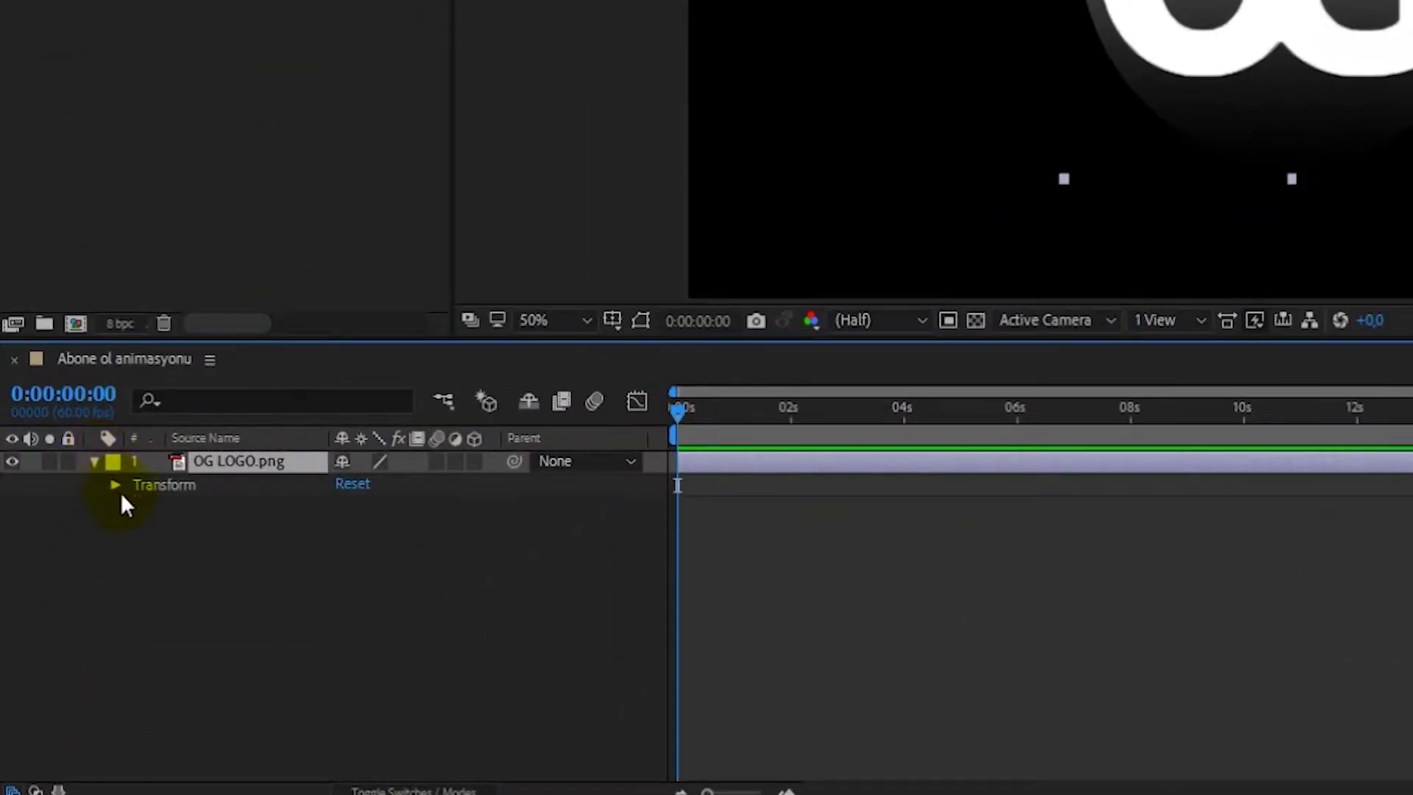
left_click(116, 486)
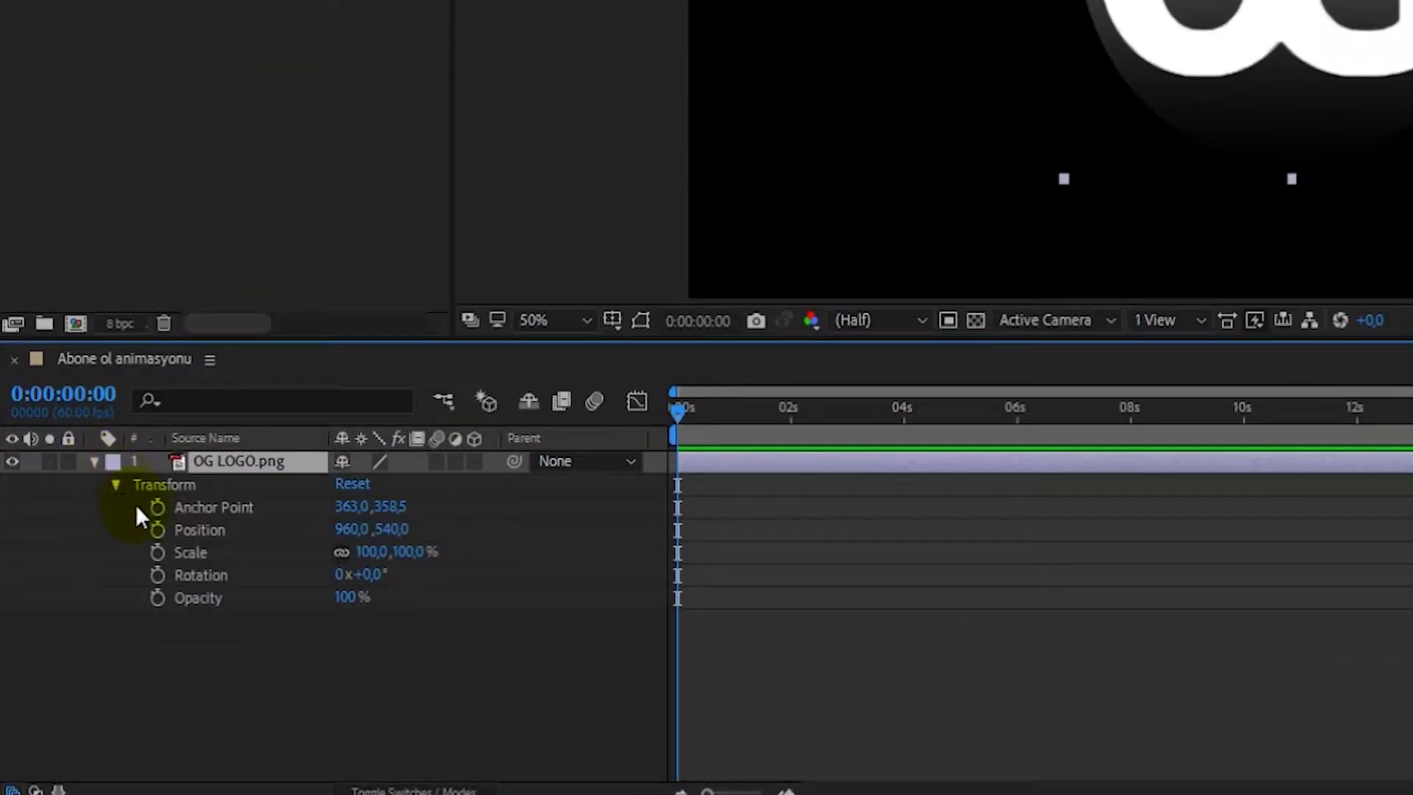
left_click(365, 553)
type("25")
key("Return")
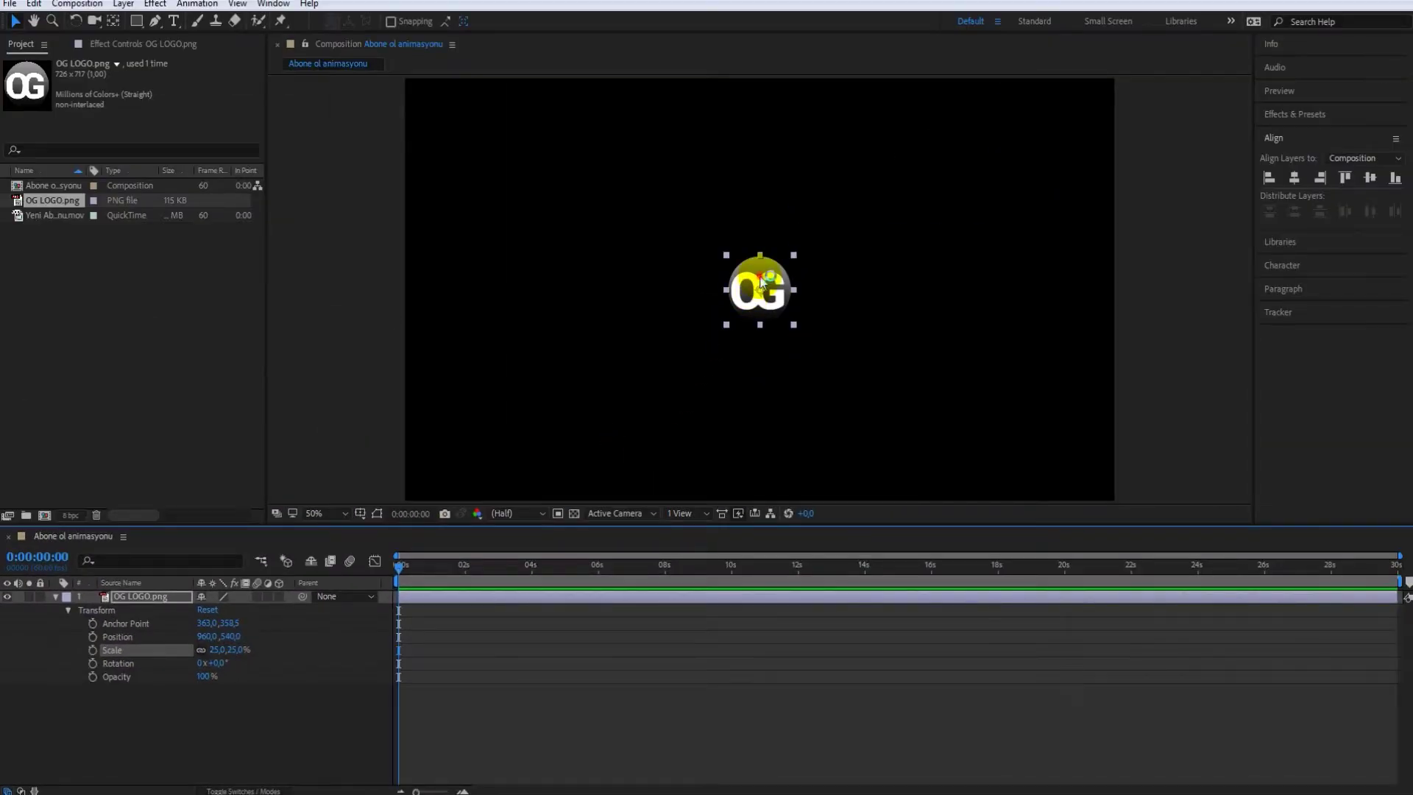
Move the logo to the top-left corner and turn on the transparency grid.
left_click_drag(757, 285, 462, 119)
left_click(496, 276)
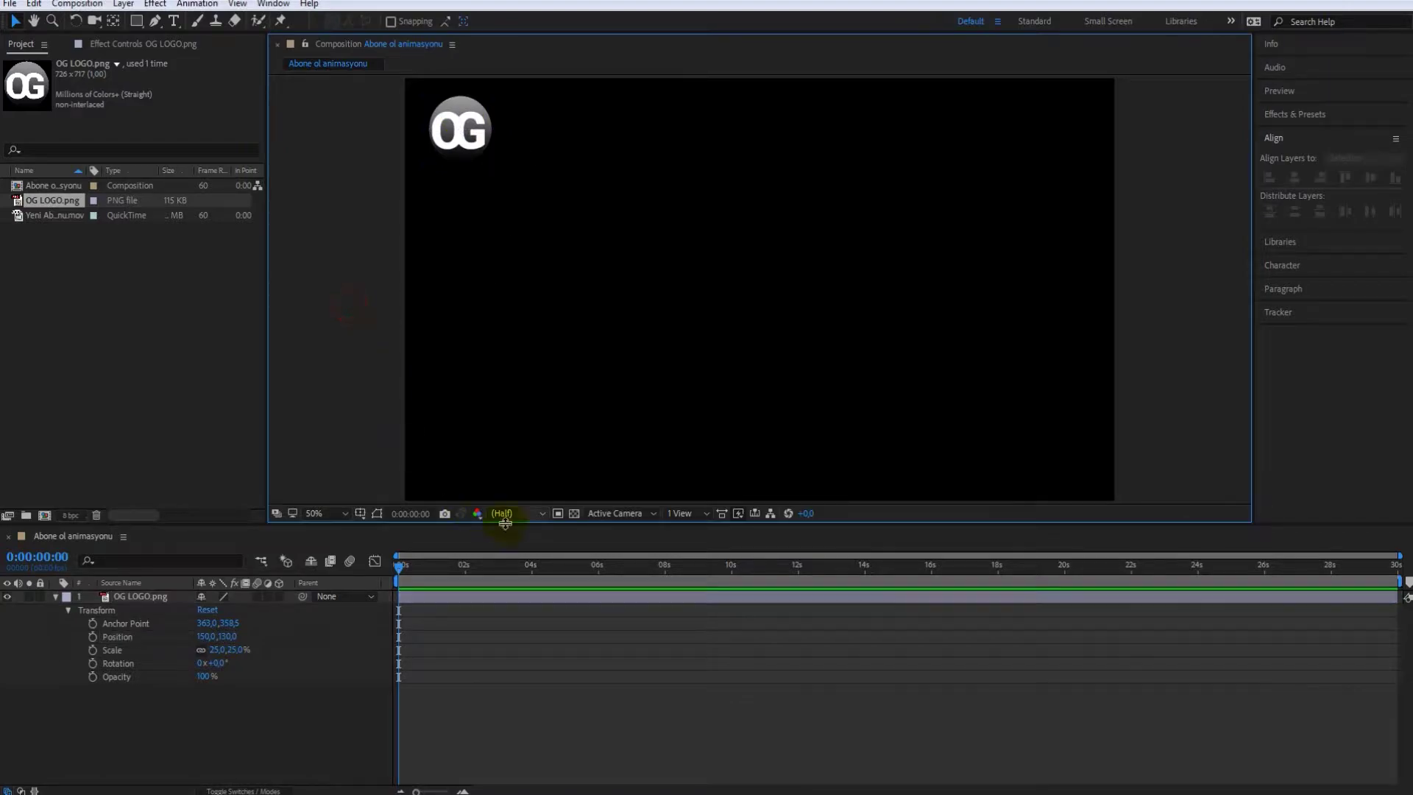
left_click(573, 513)
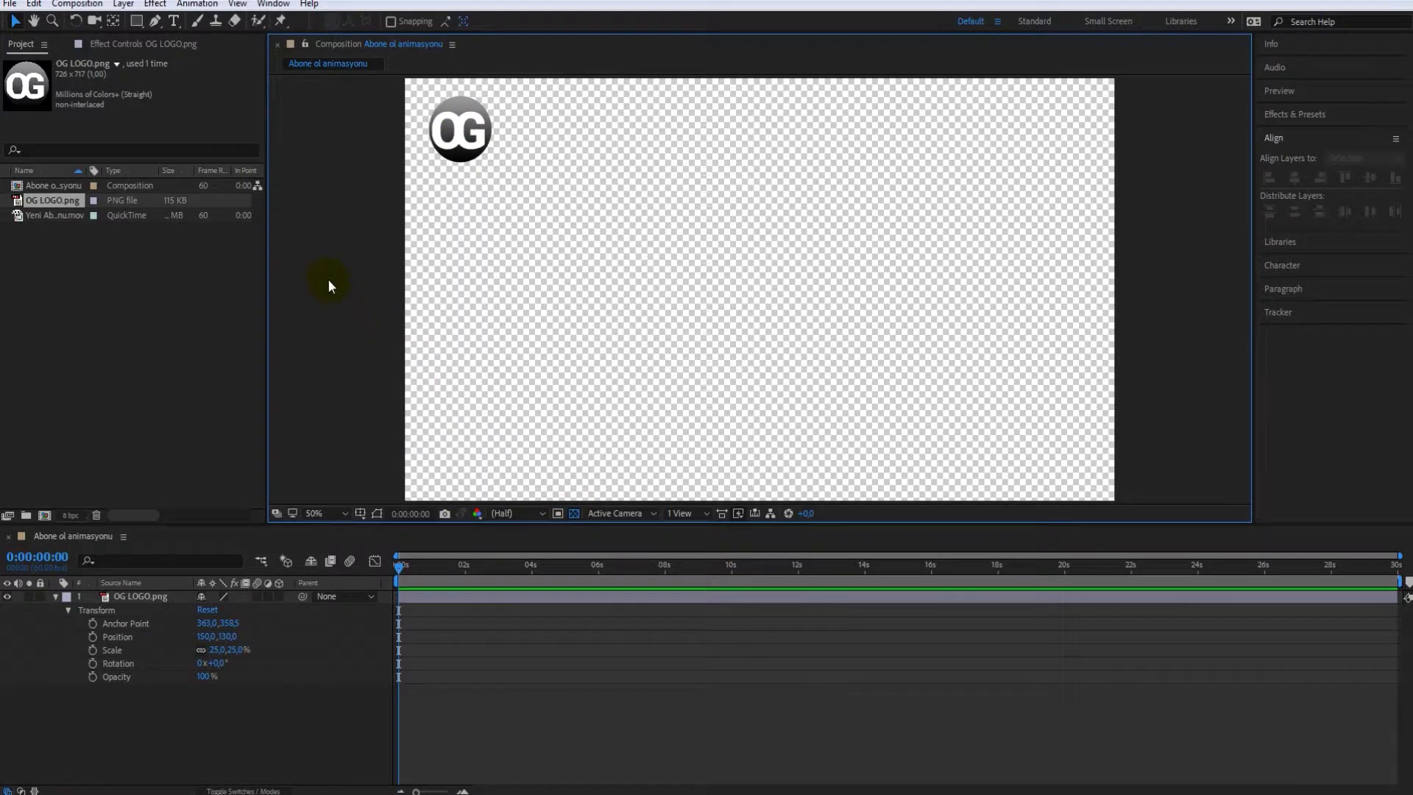
left_click(55, 596)
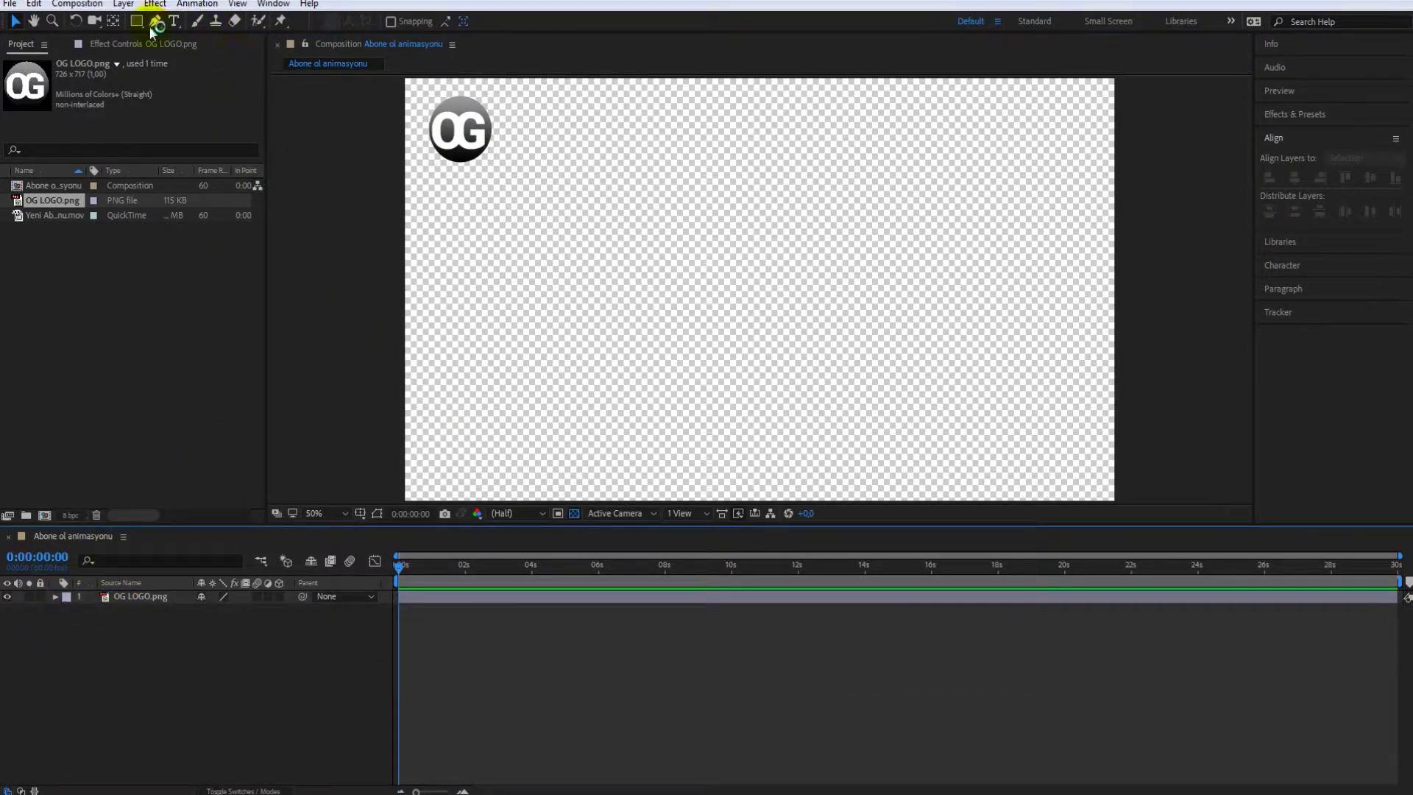
Draw a red ellipse over the logo and stack Shape Layer 1 above OG LOGO.png.
left_click_drag(144, 28, 190, 59)
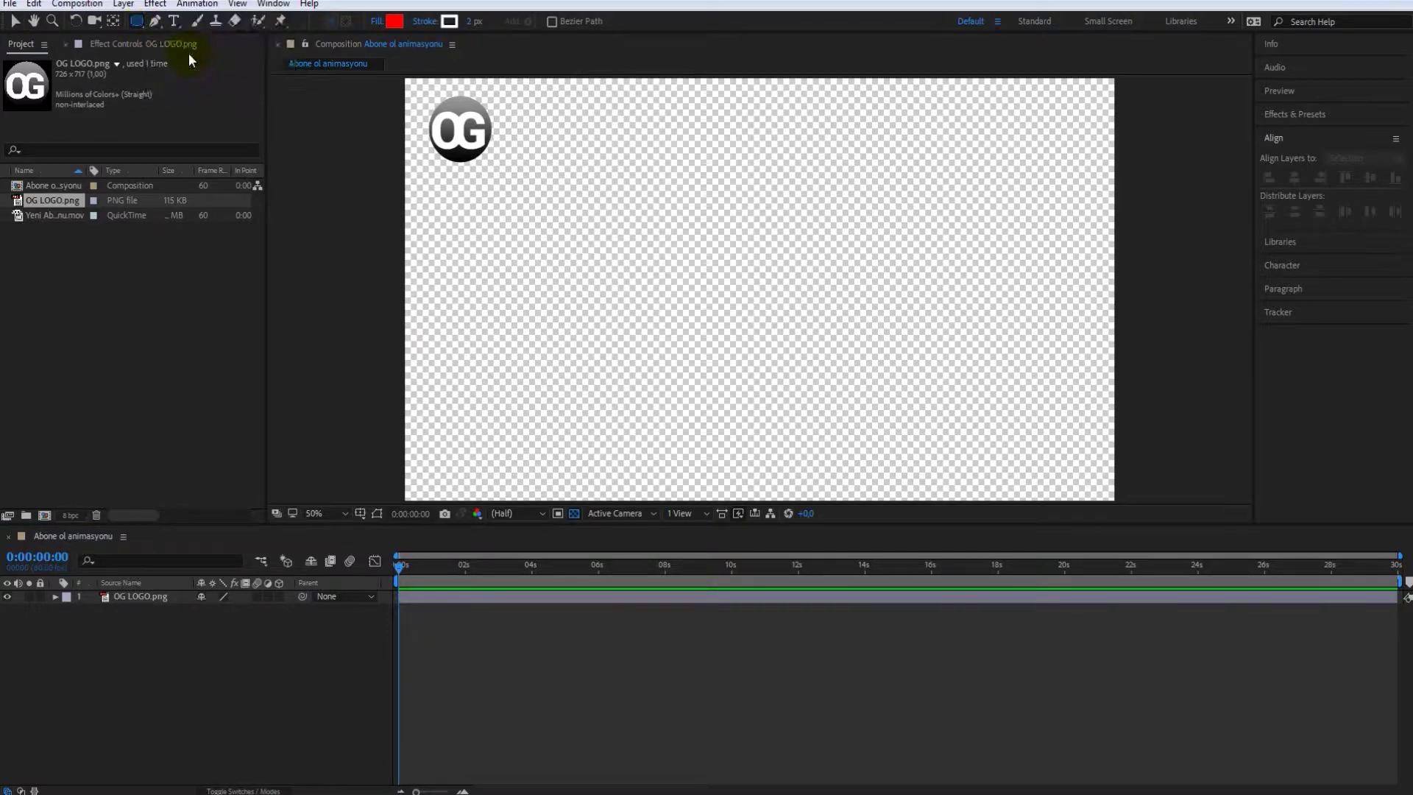
left_click_drag(428, 96, 491, 161)
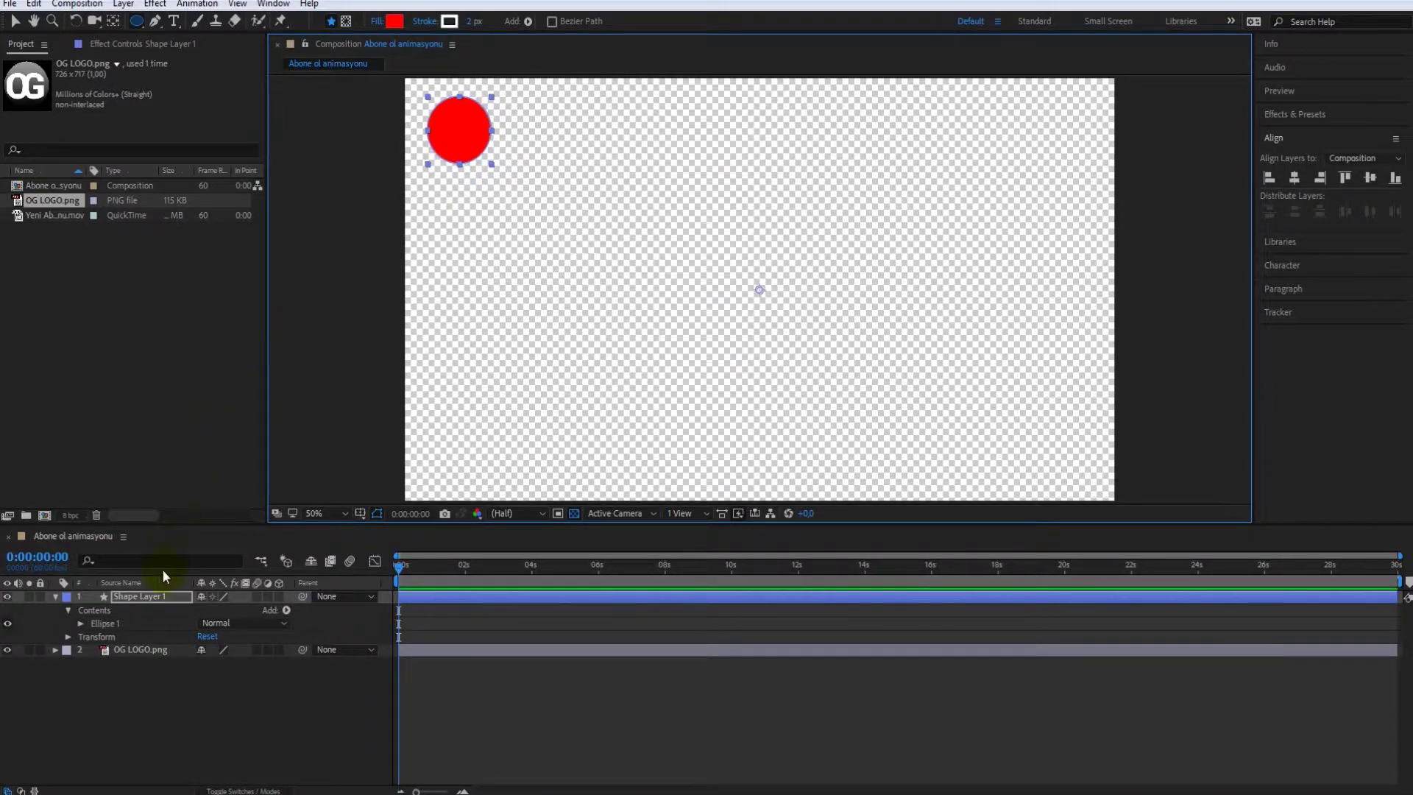
left_click_drag(129, 596, 131, 672)
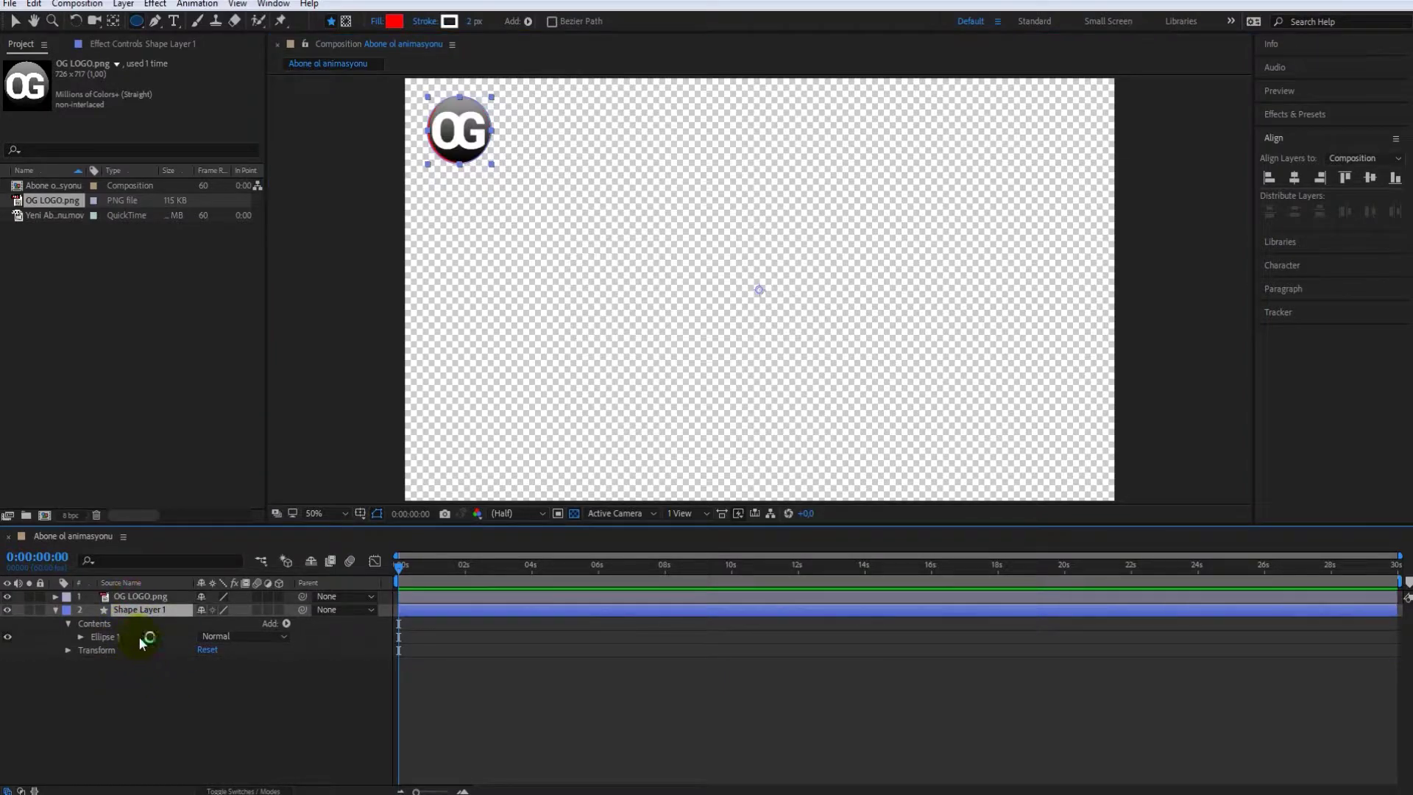
key("Return")
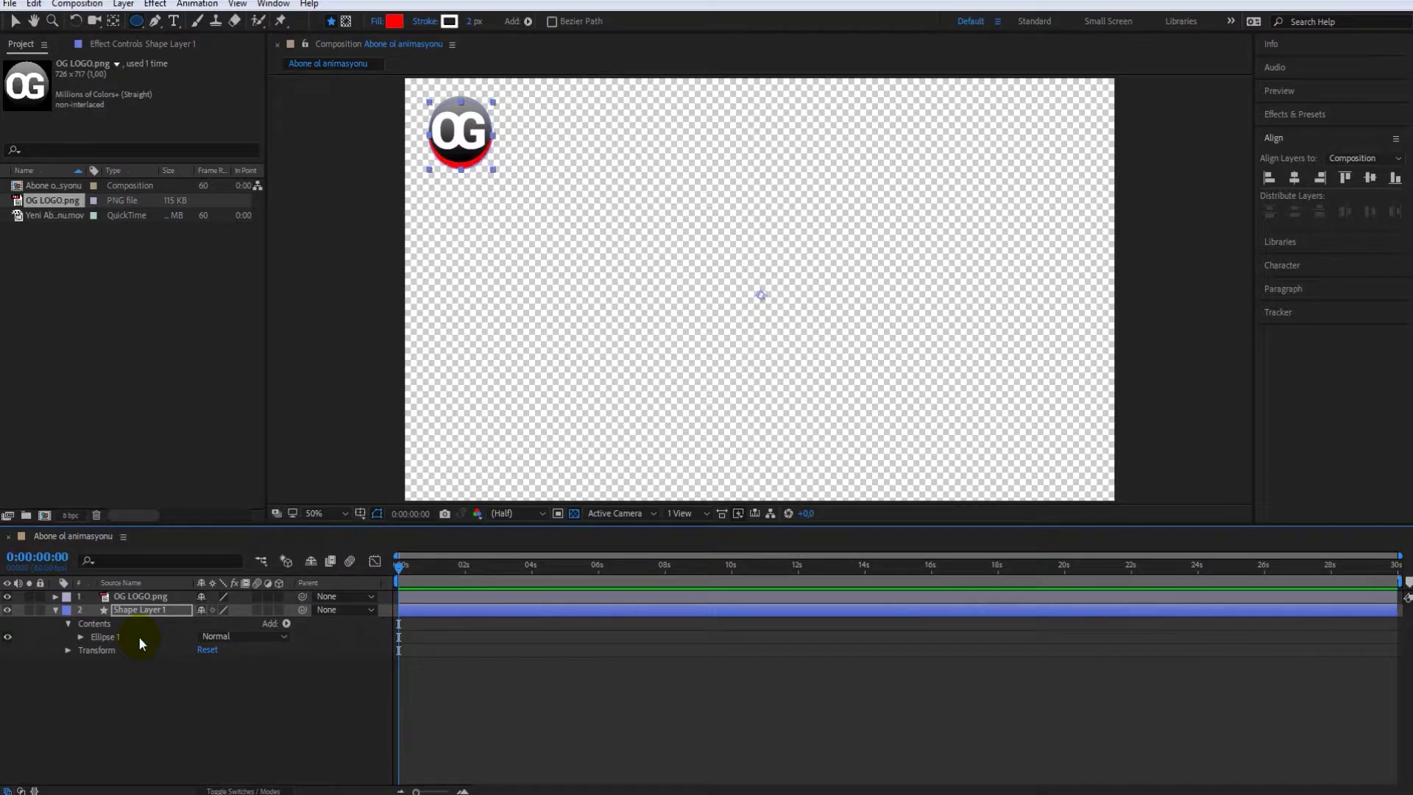
left_click_drag(139, 611, 140, 596)
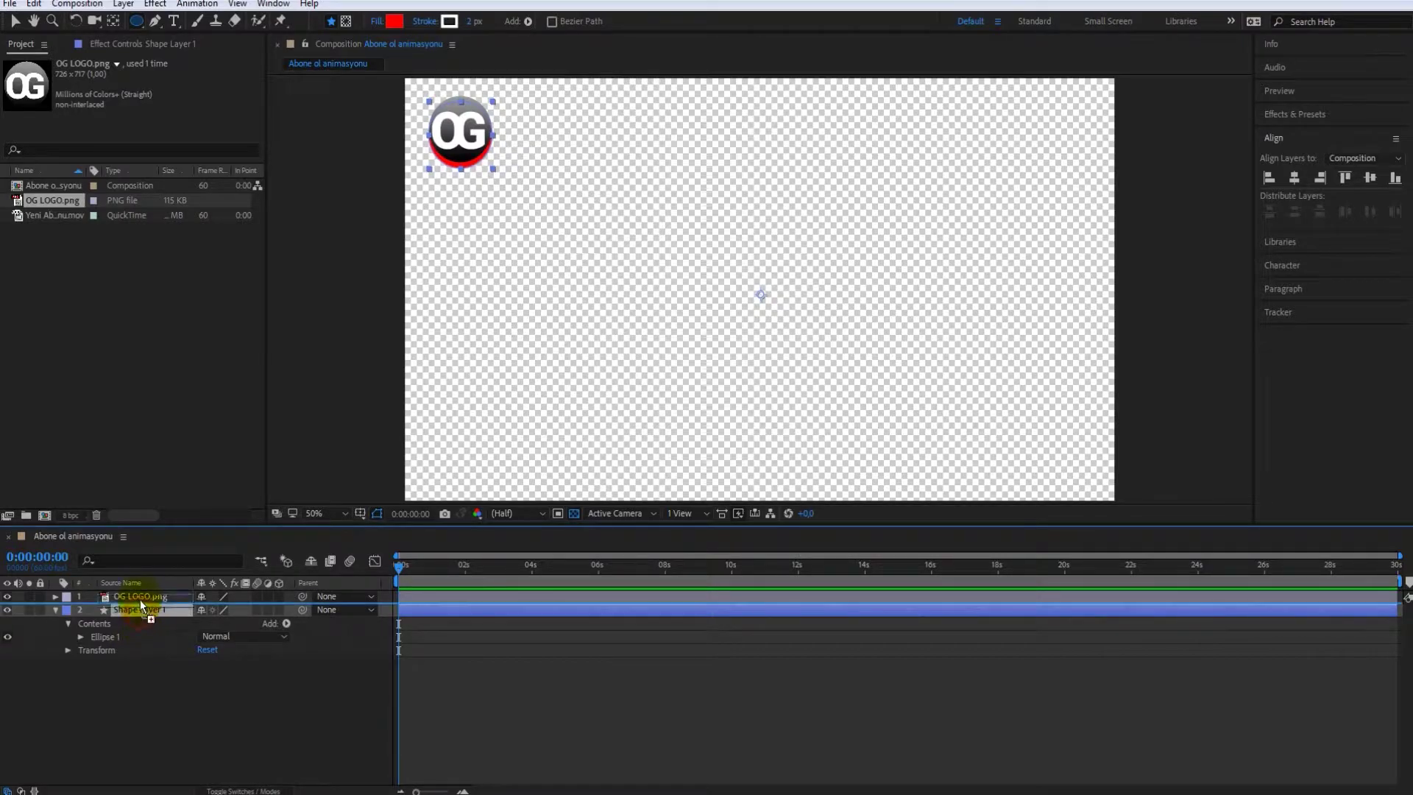
left_click(56, 596)
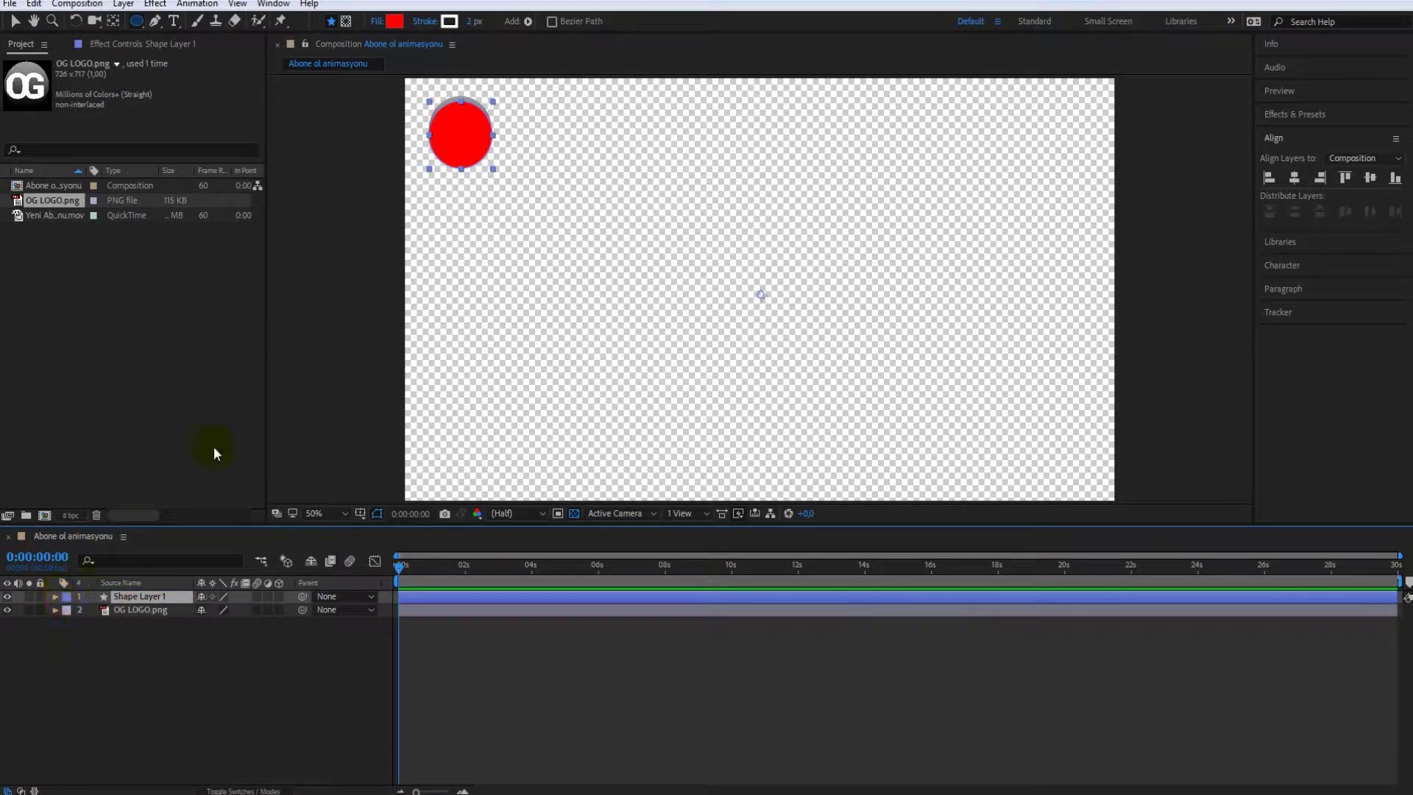
left_click(147, 312)
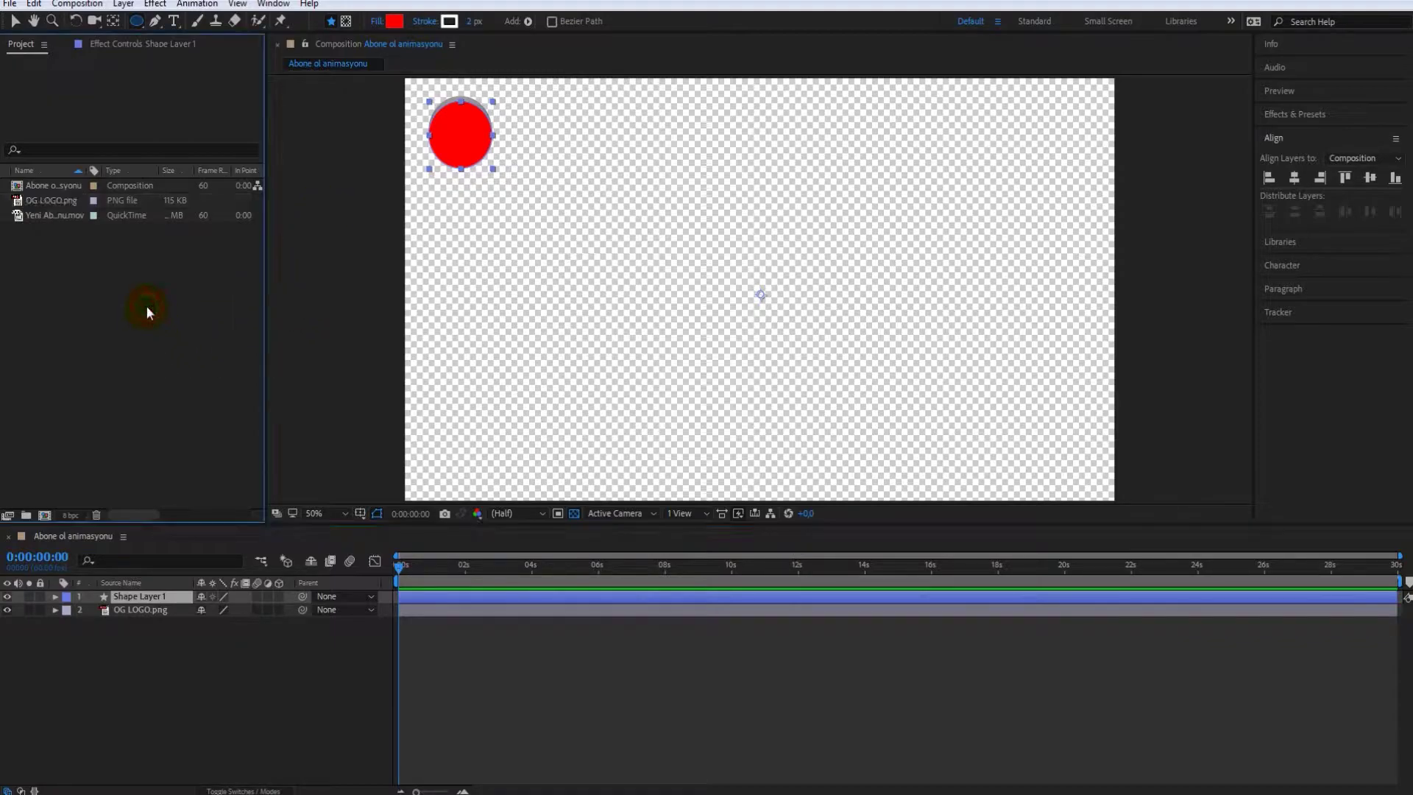
key("ctrl+grave")
key("v")
left_click(338, 228)
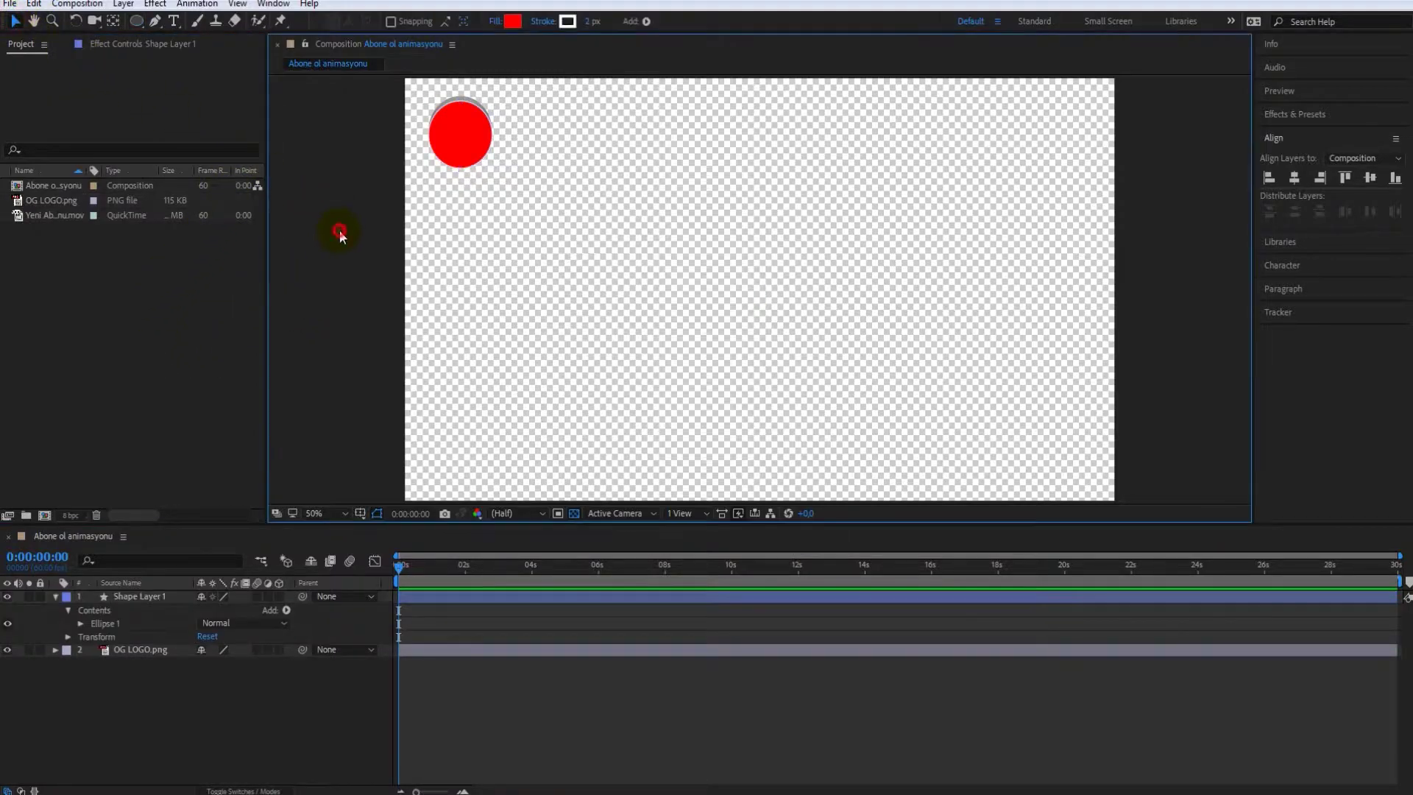
Draw a tall rectangle running down from the red circle.
left_click(140, 23)
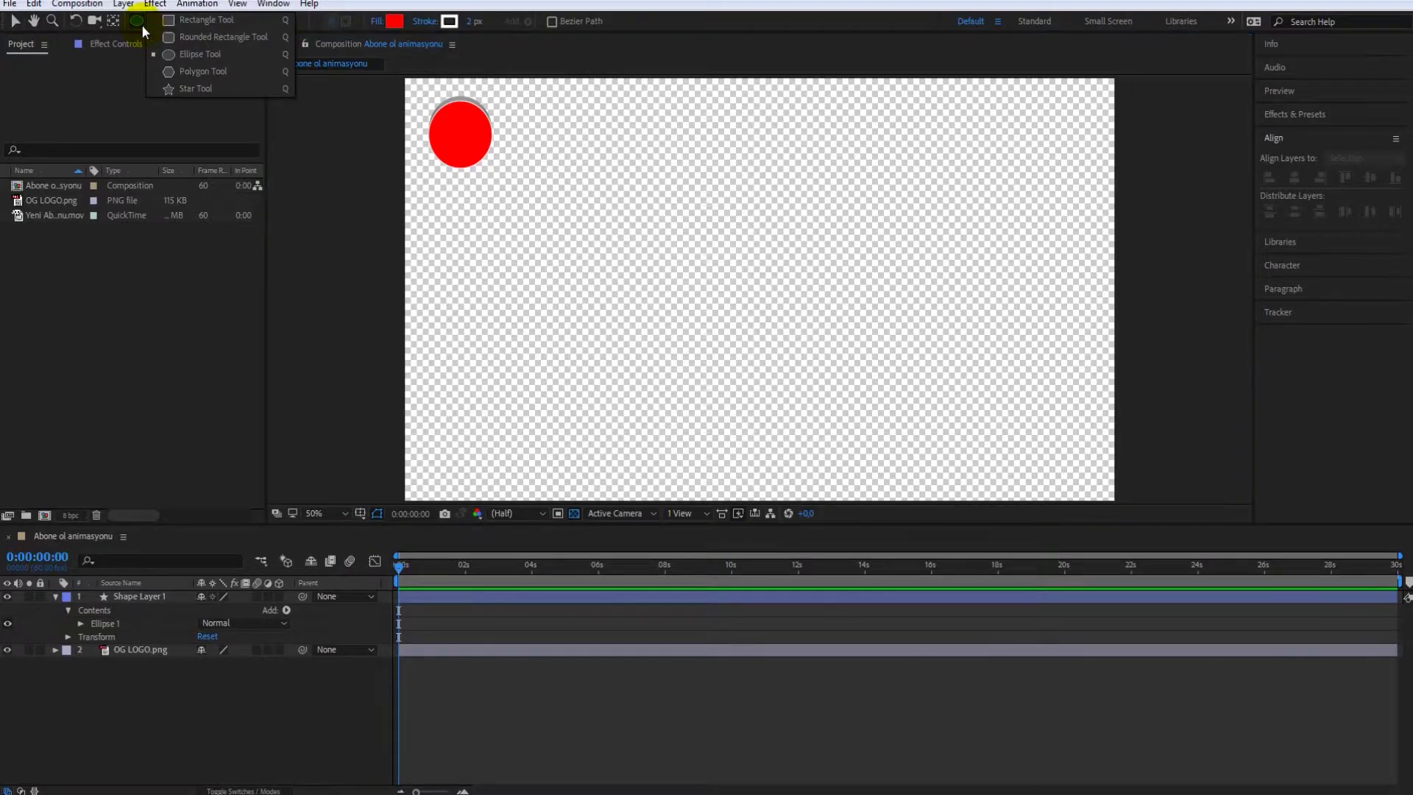
left_click(203, 20)
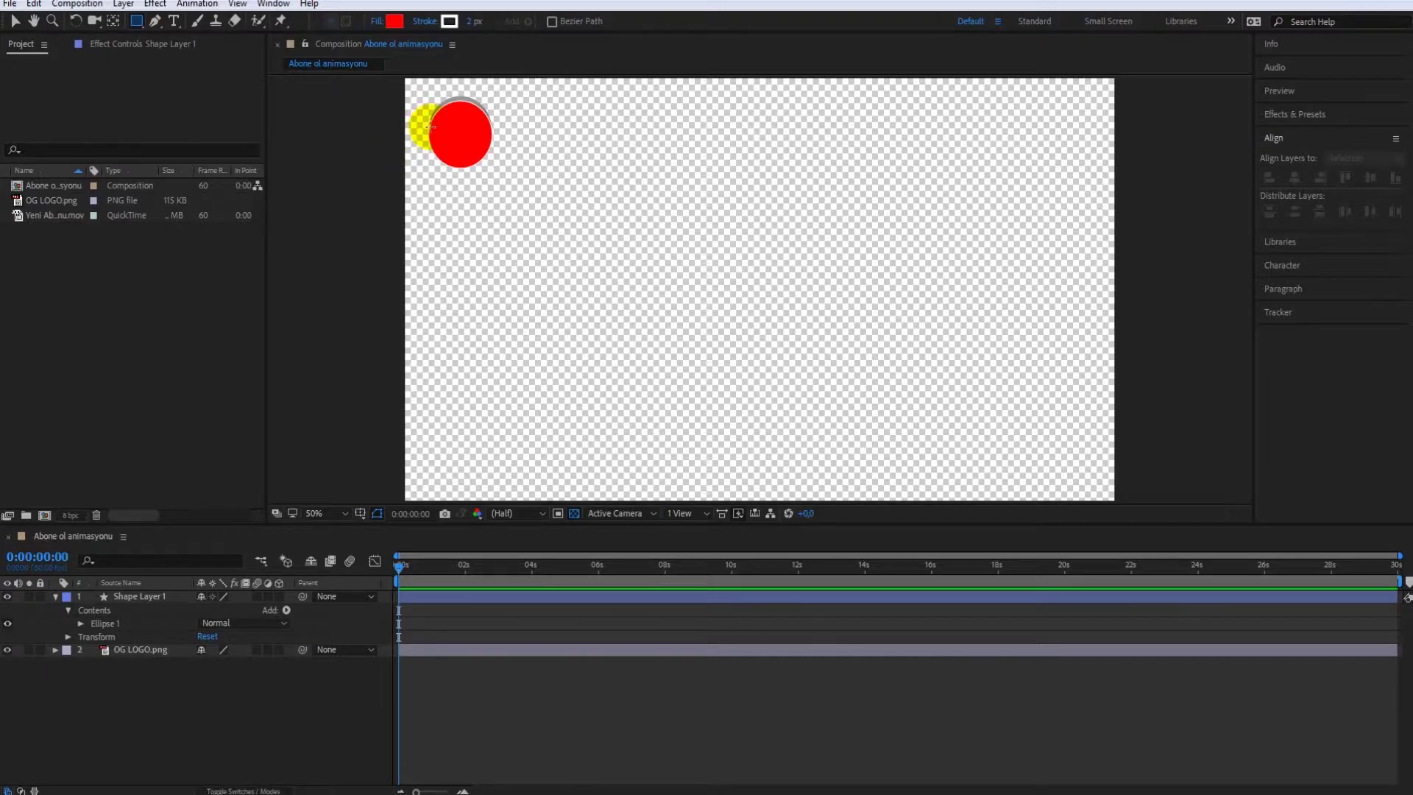
left_click_drag(429, 127, 489, 489)
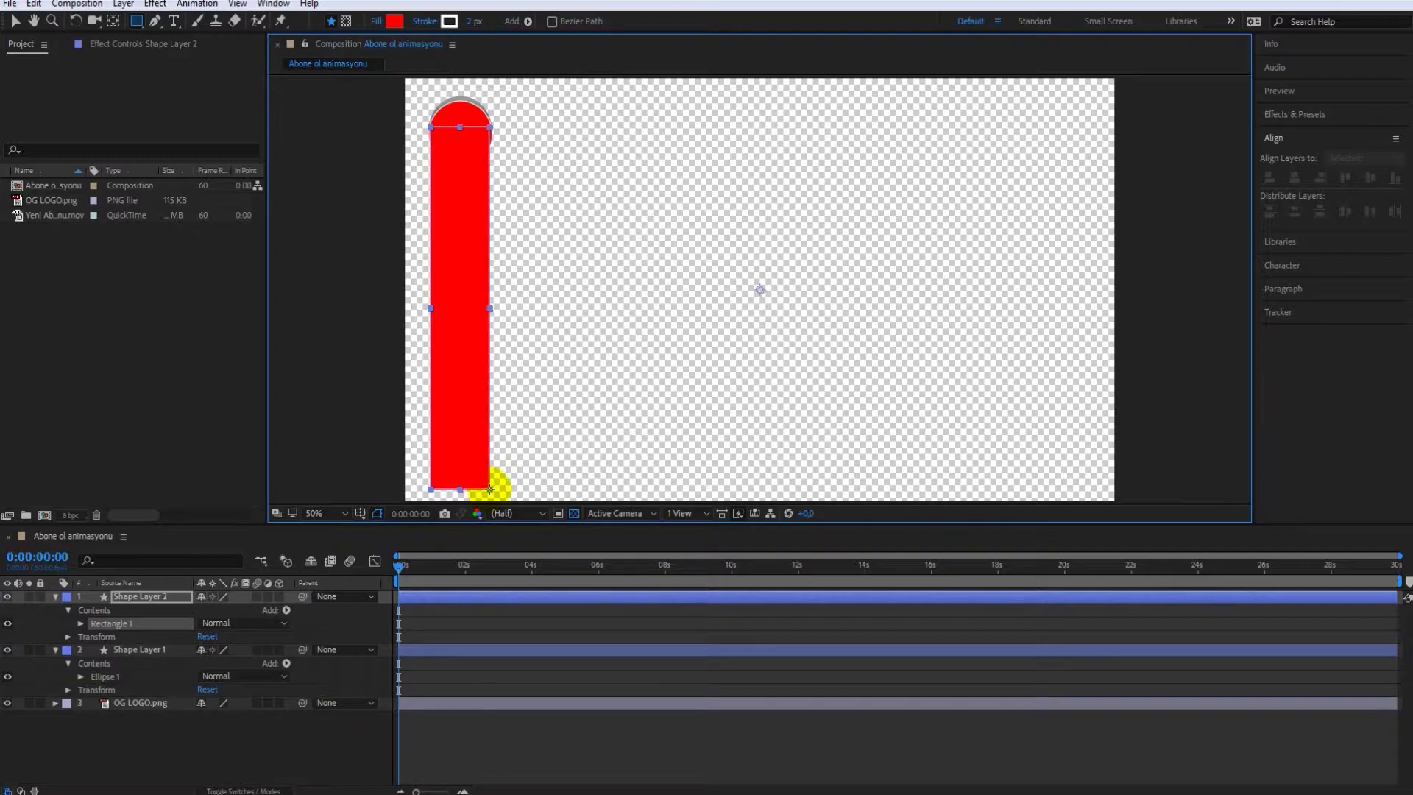
left_click_drag(489, 489, 491, 488)
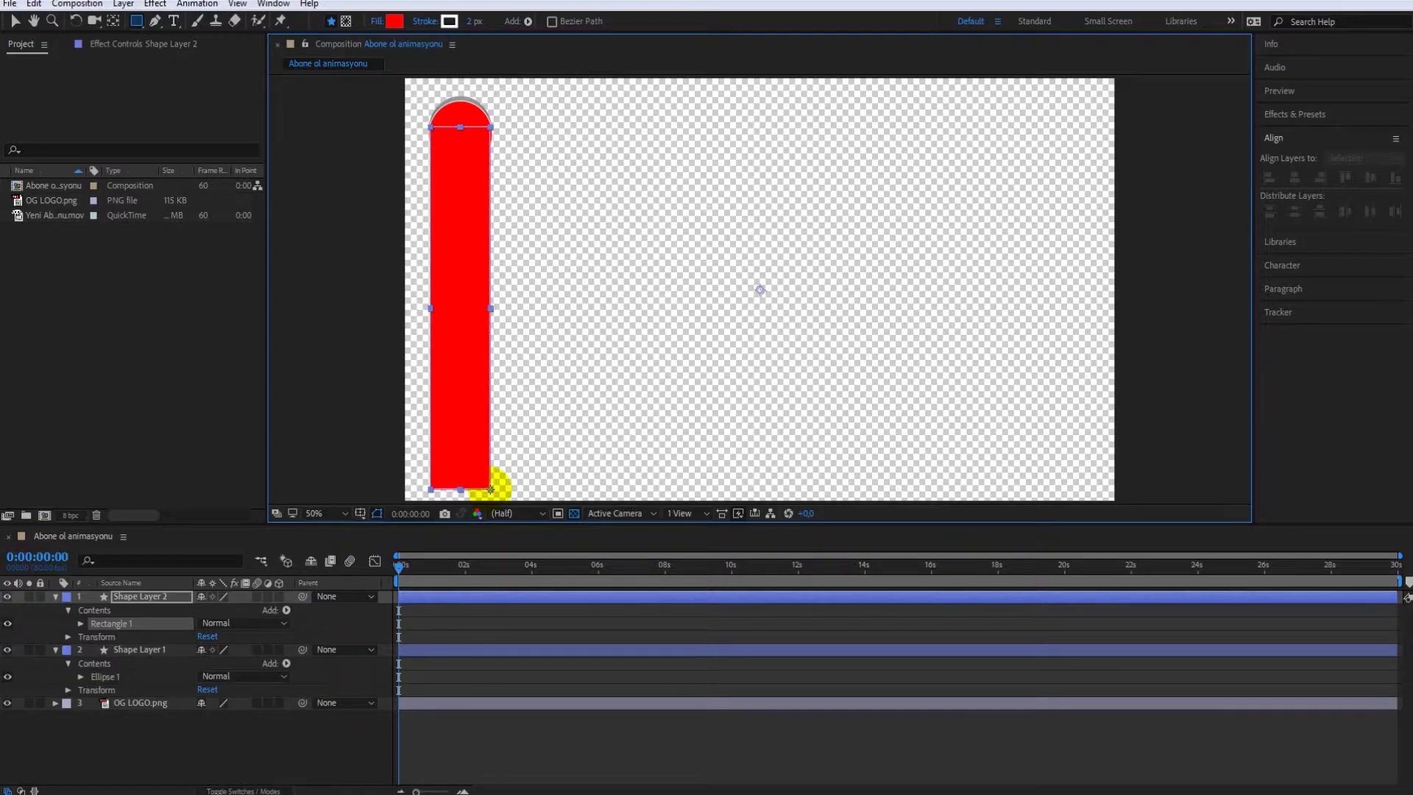
Give the rectangle a near-white fill and lower its opacity to 50%.
left_click(396, 21)
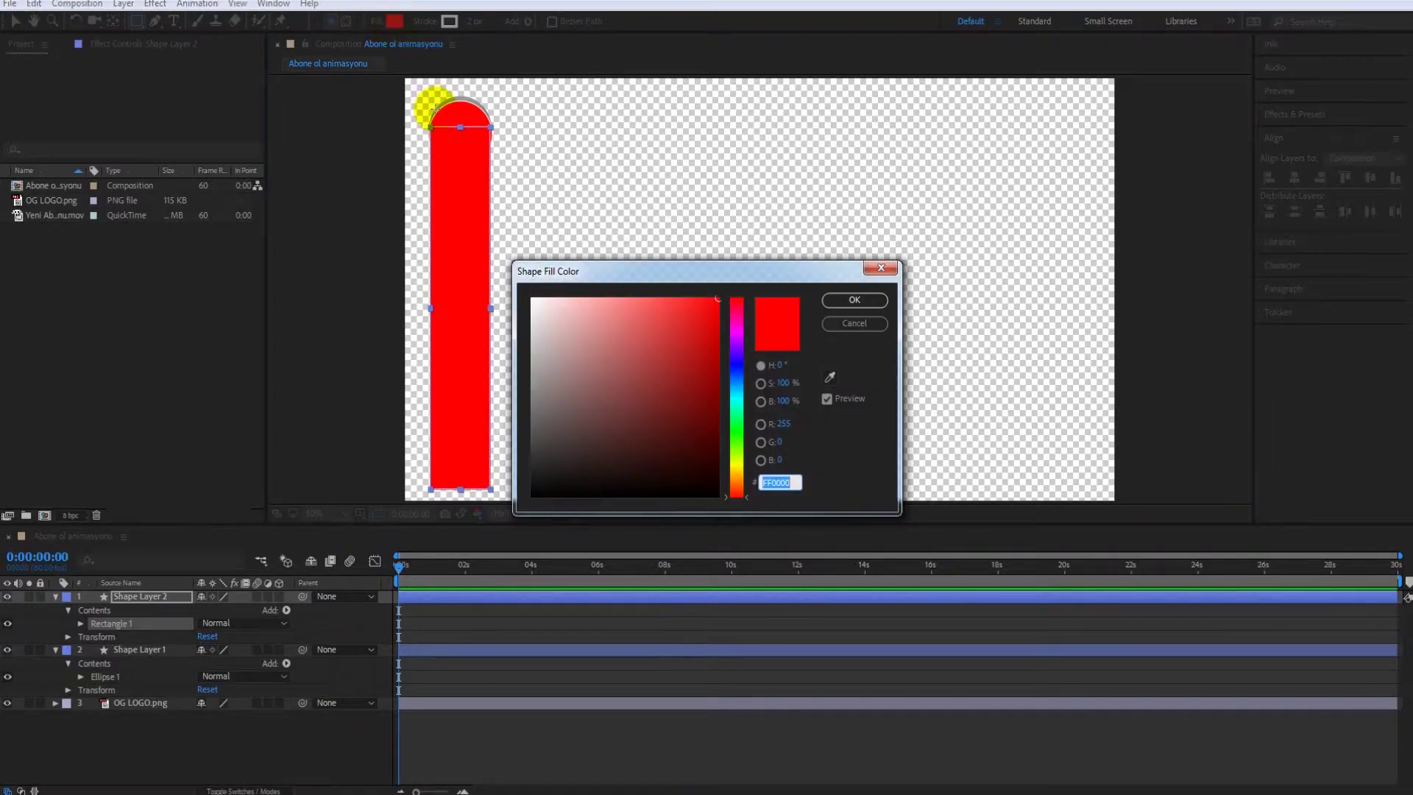
left_click(534, 301)
left_click(833, 305)
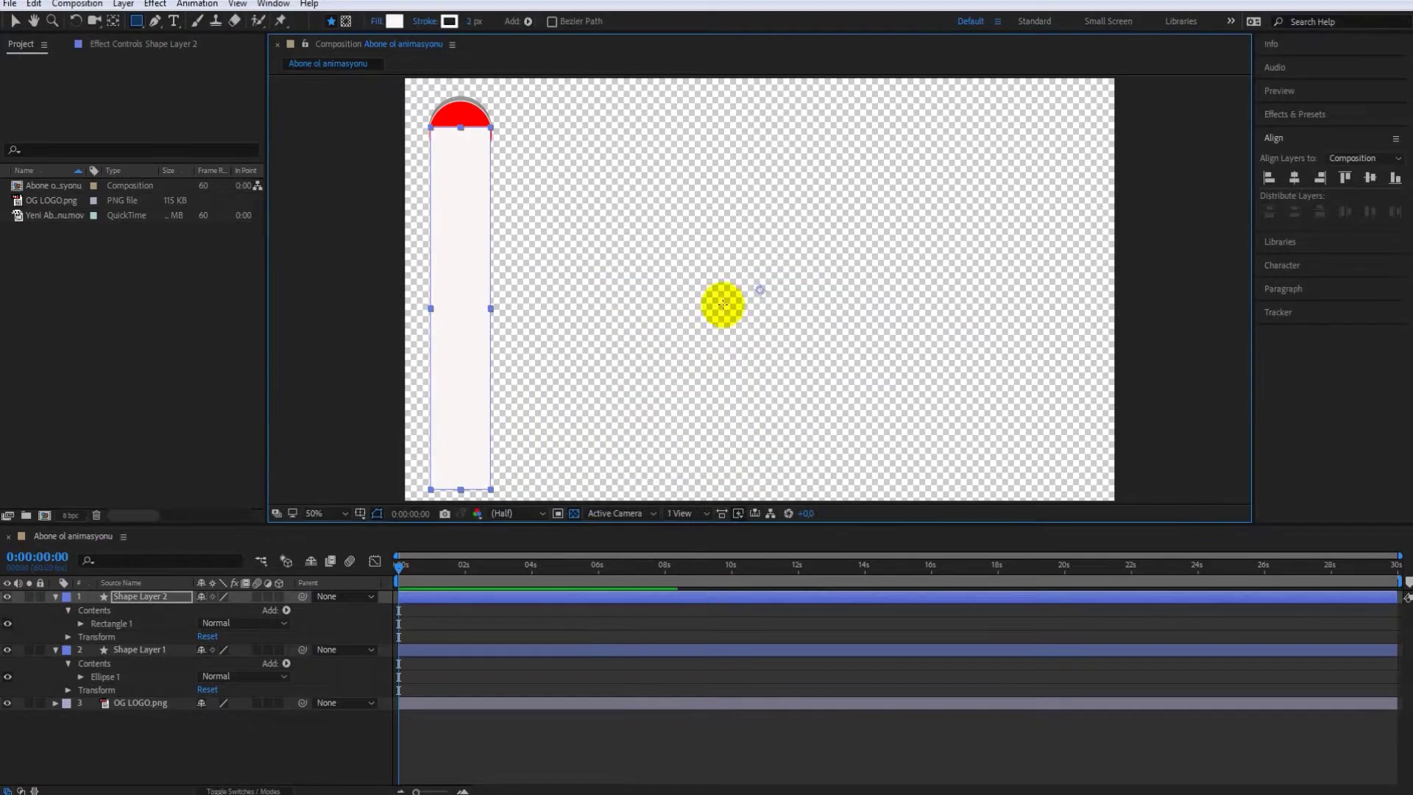
left_click(67, 637)
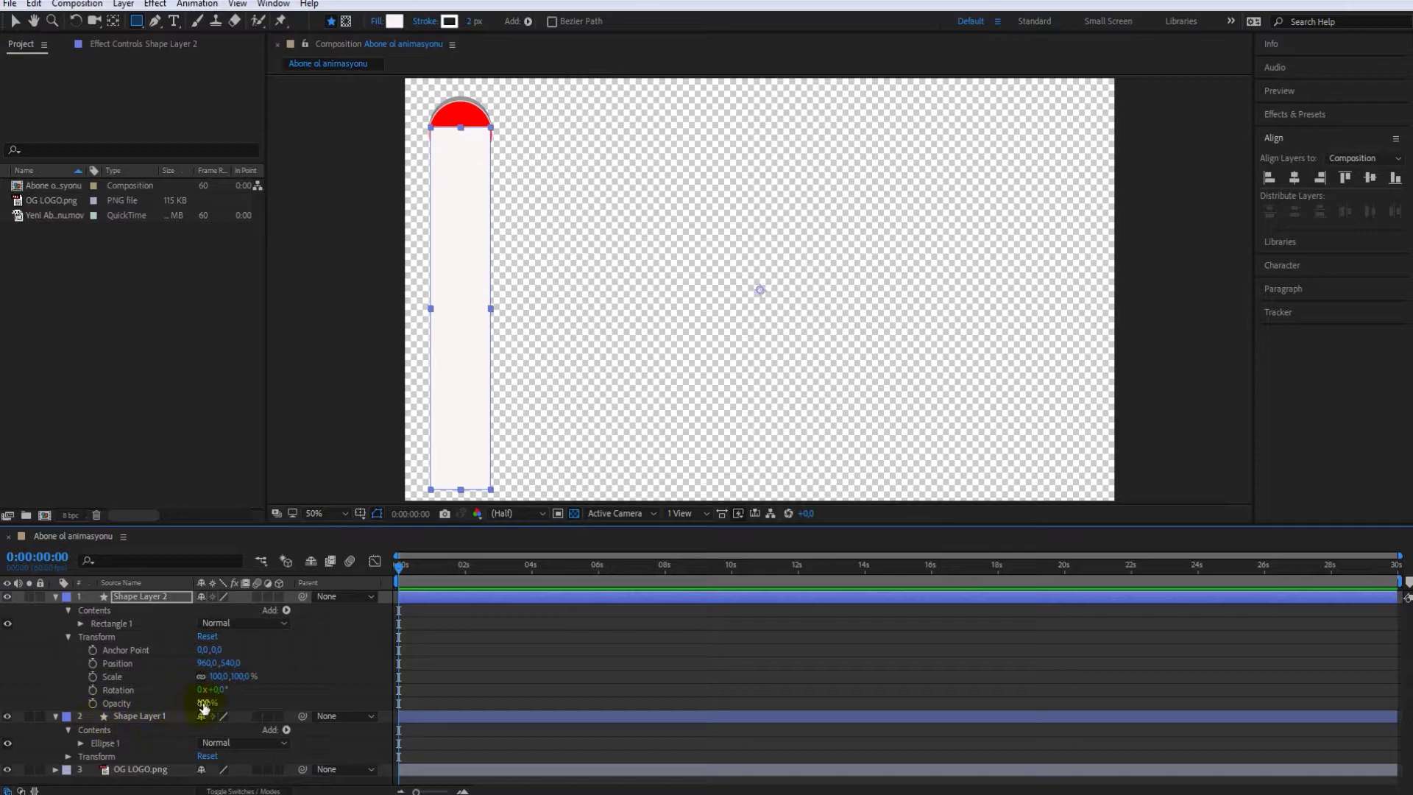
left_click_drag(206, 703, 177, 703)
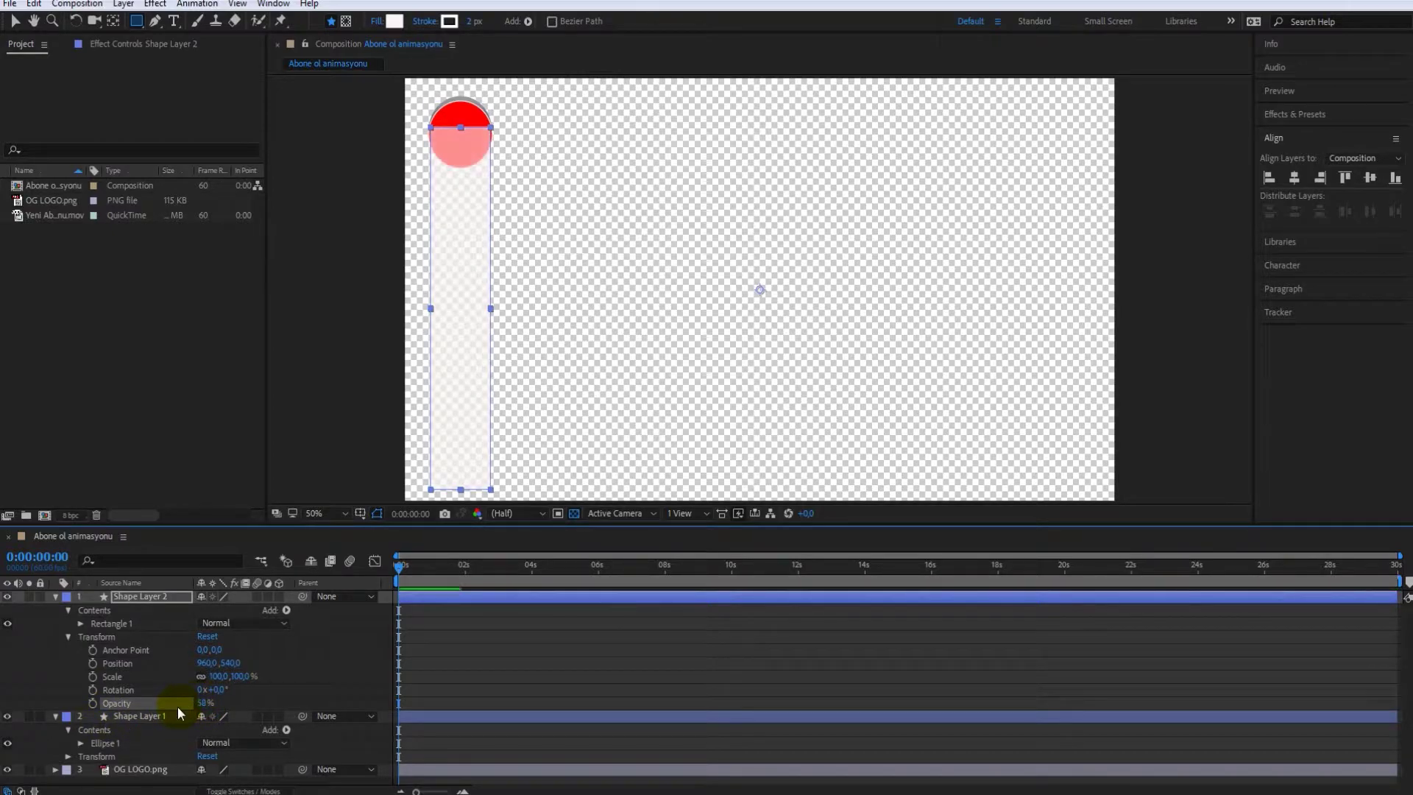
Move Shape Layer 2 below Shape Layer 1 and rename Shape Layer 1 to 'maske'.
left_click(55, 596)
left_click(56, 609)
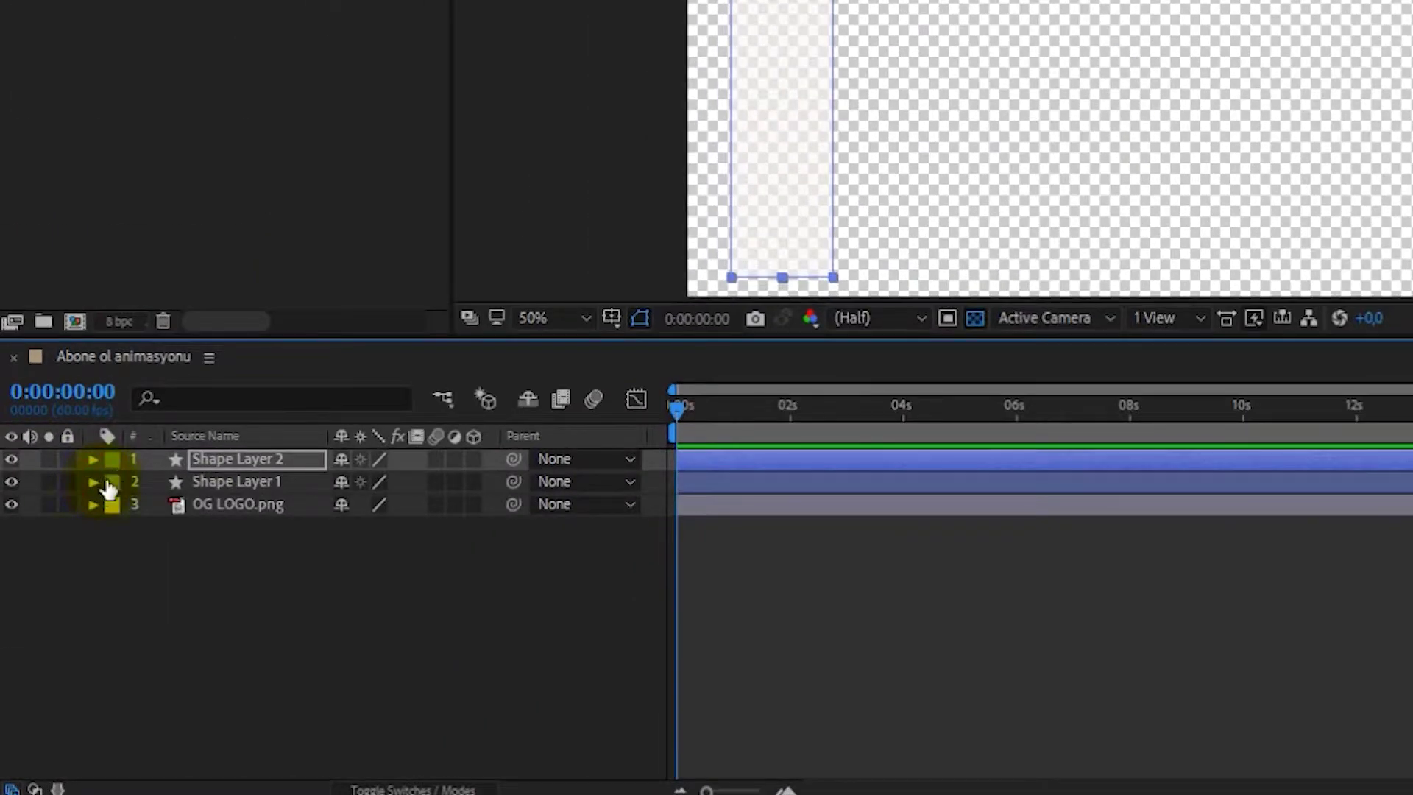
left_click_drag(249, 459, 253, 484)
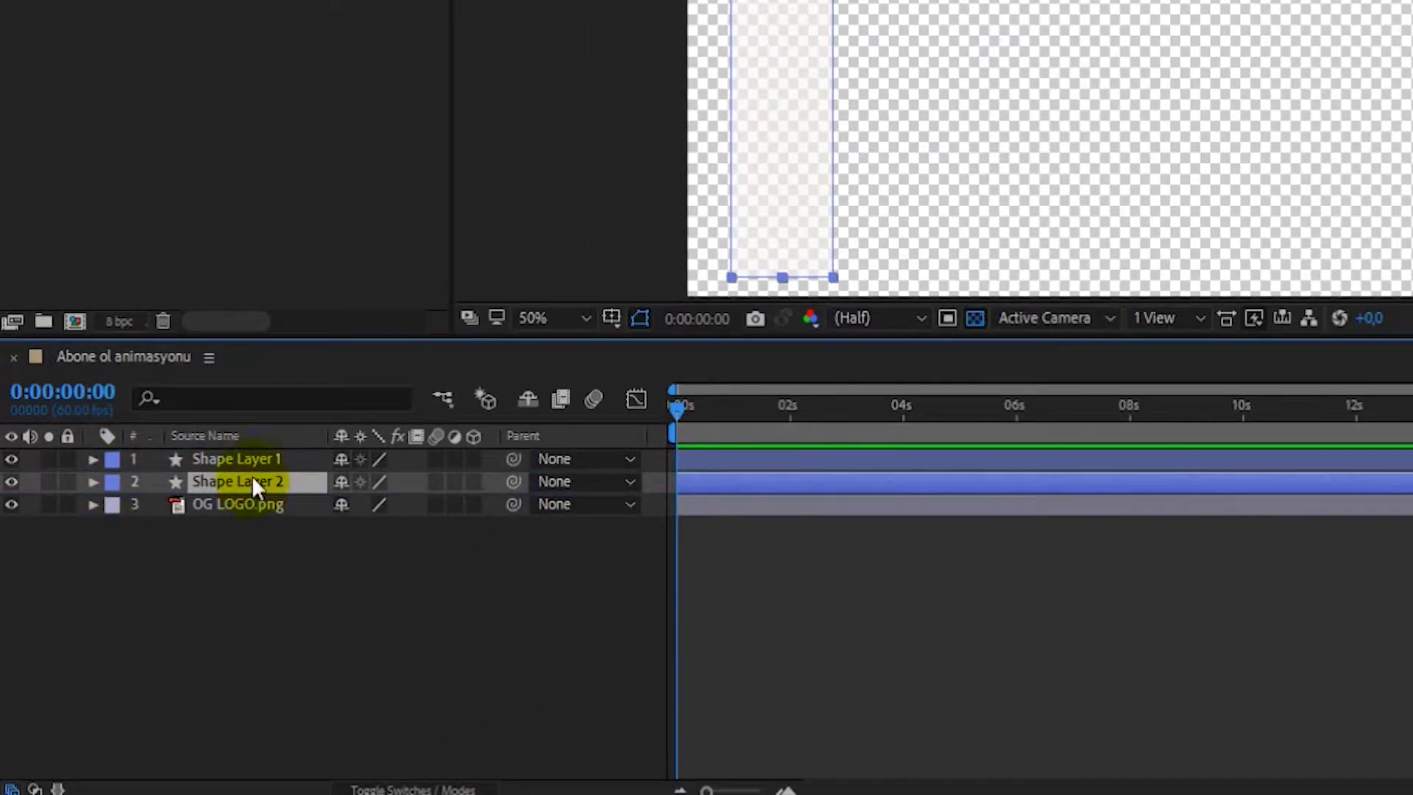
left_click(246, 457)
key("Return")
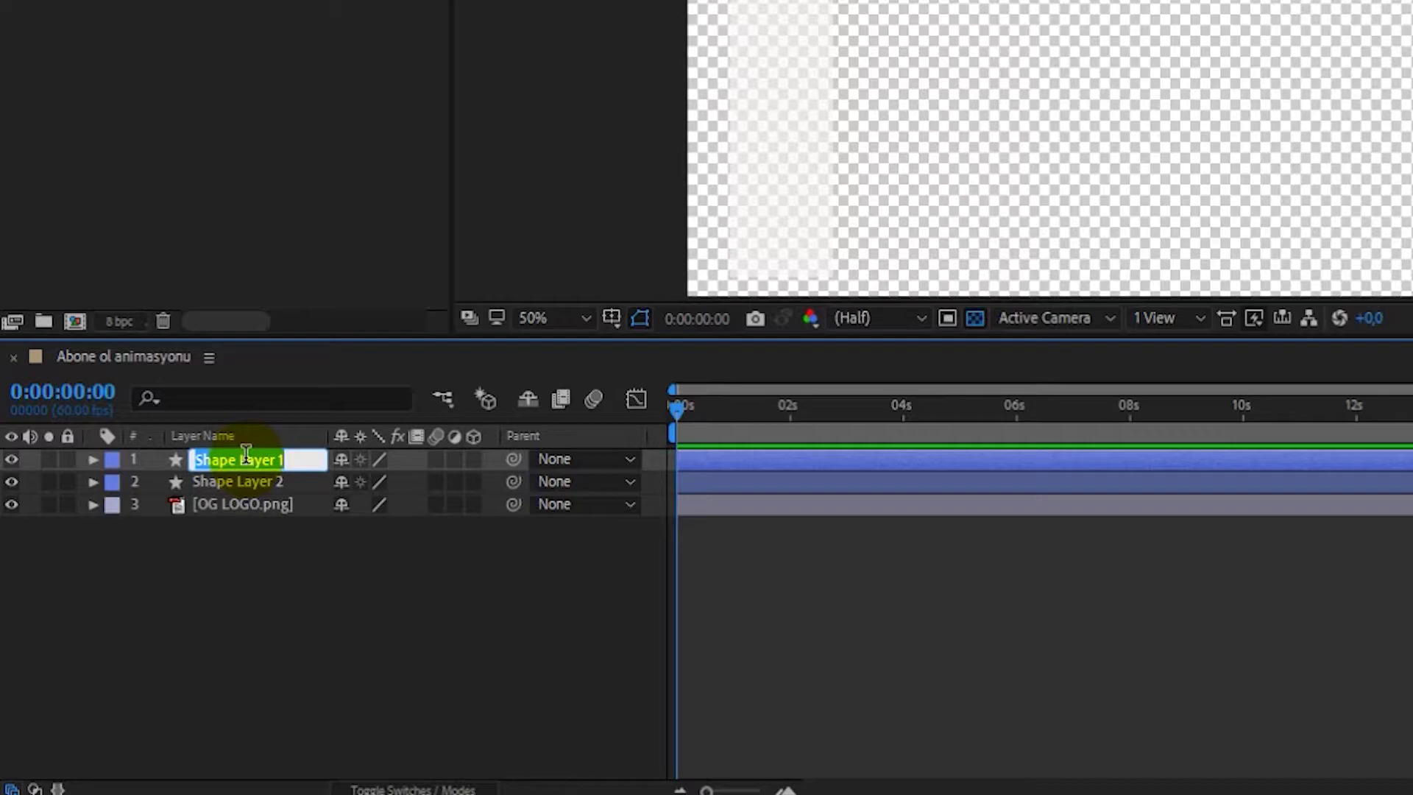
type("maske")
left_click(275, 599)
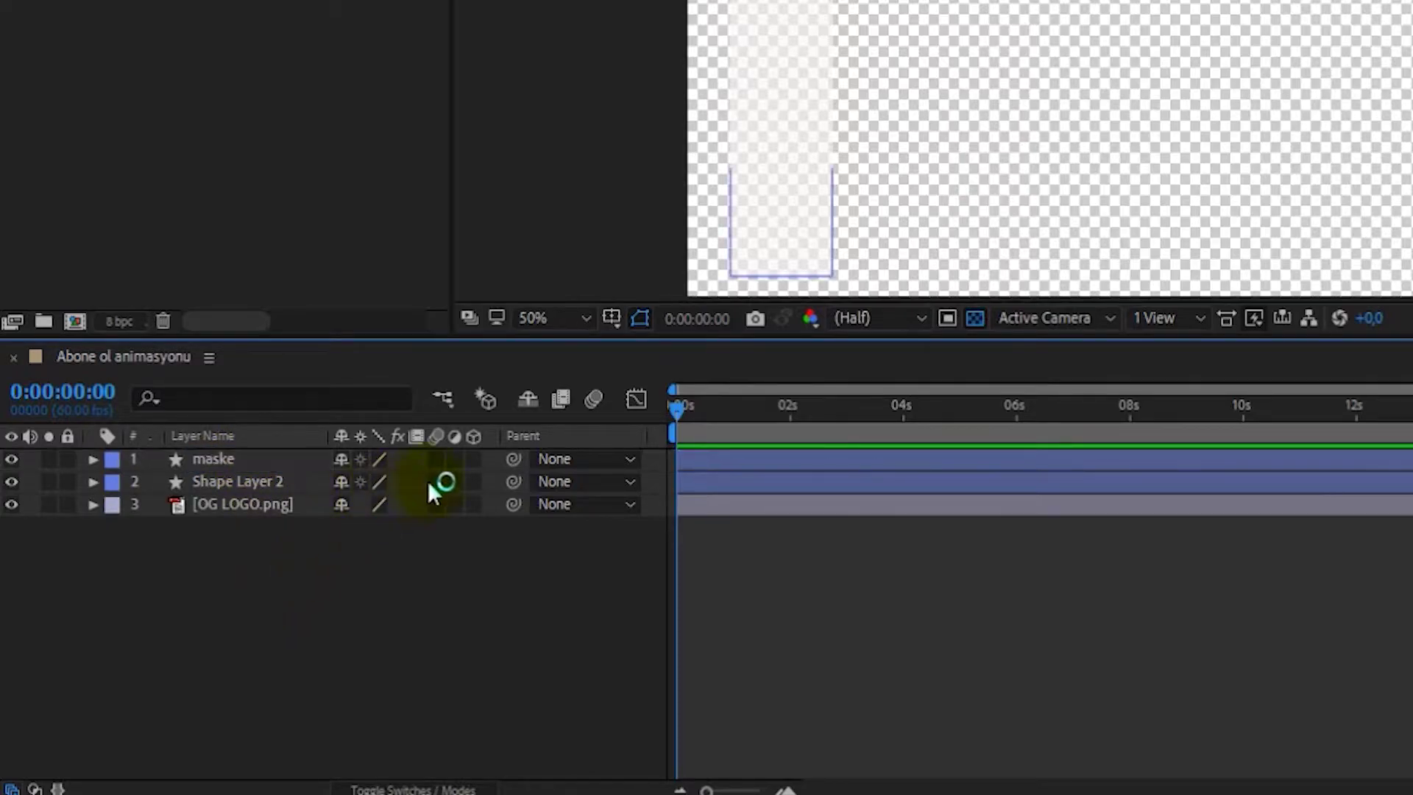
Set Shape Layer 2's track matte to maske as Alpha Inverted and move OG LOGO.png to the top.
left_click(36, 787)
left_click(692, 483)
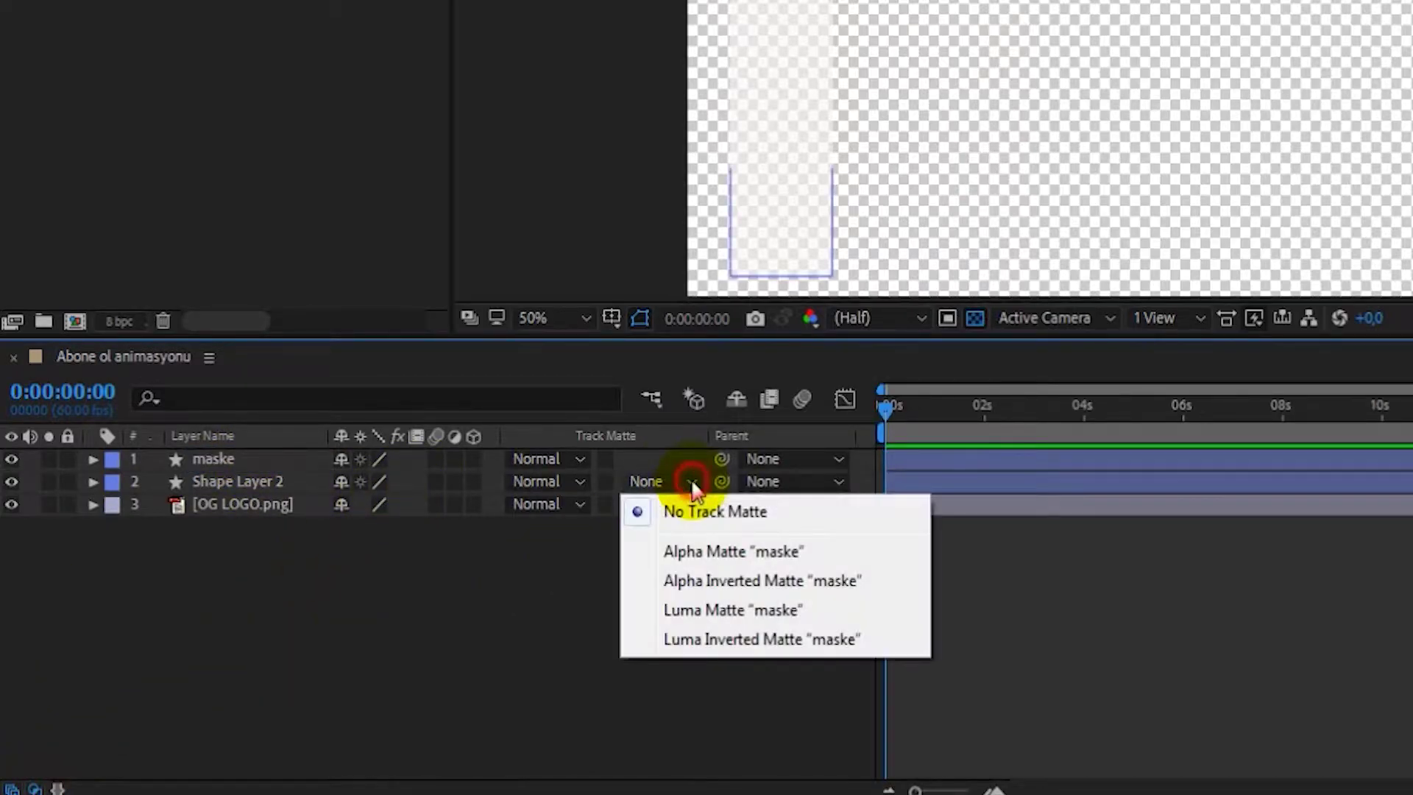
left_click(689, 550)
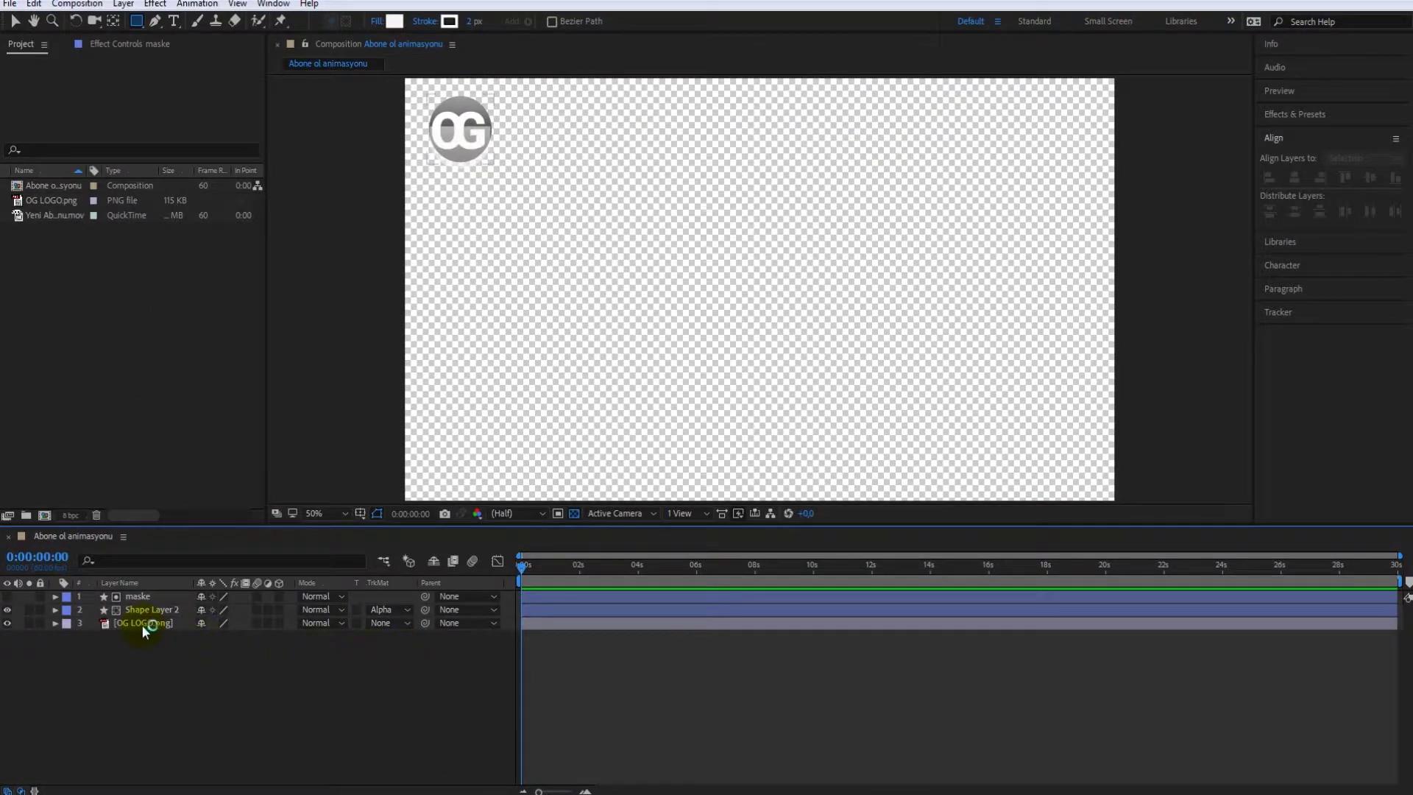
left_click_drag(141, 624, 146, 593)
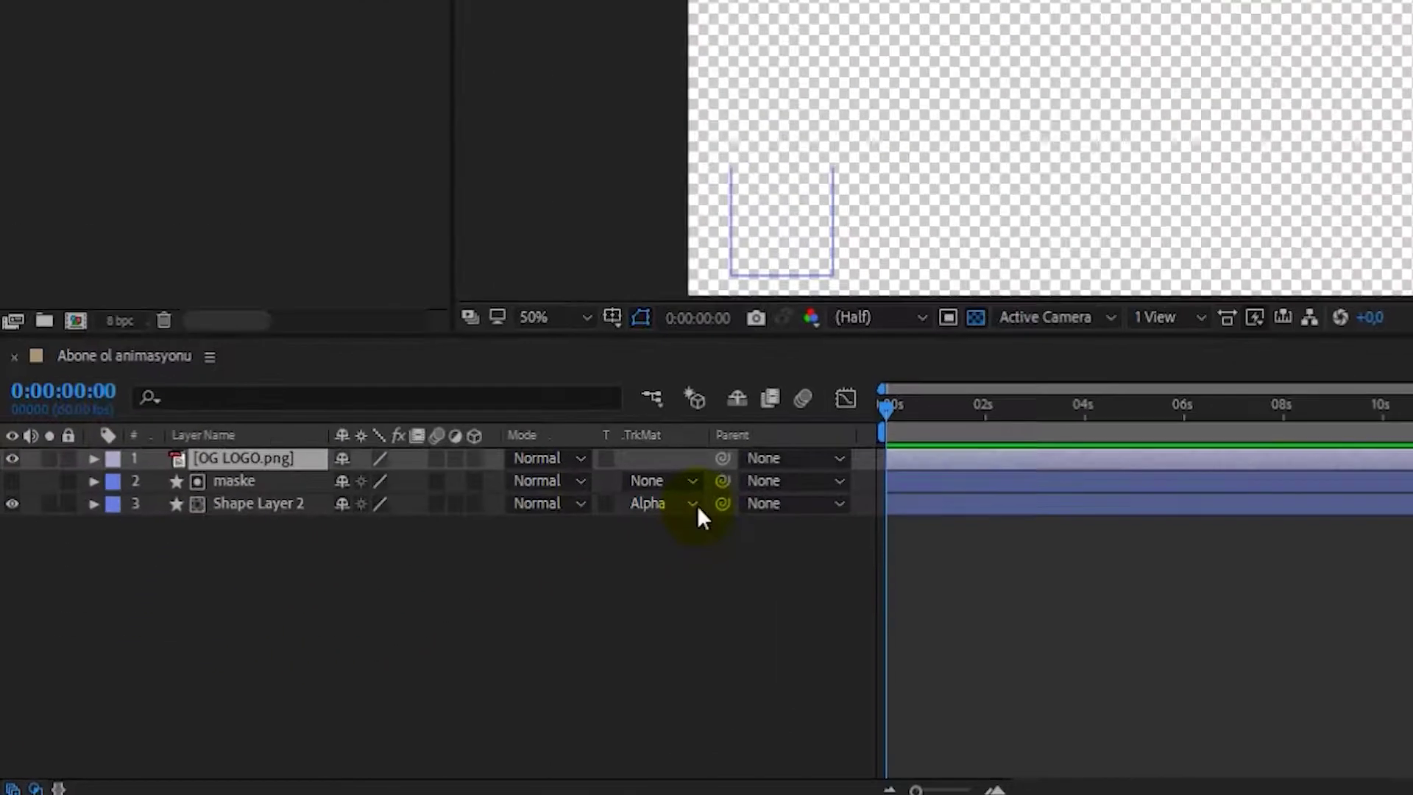
left_click(692, 503)
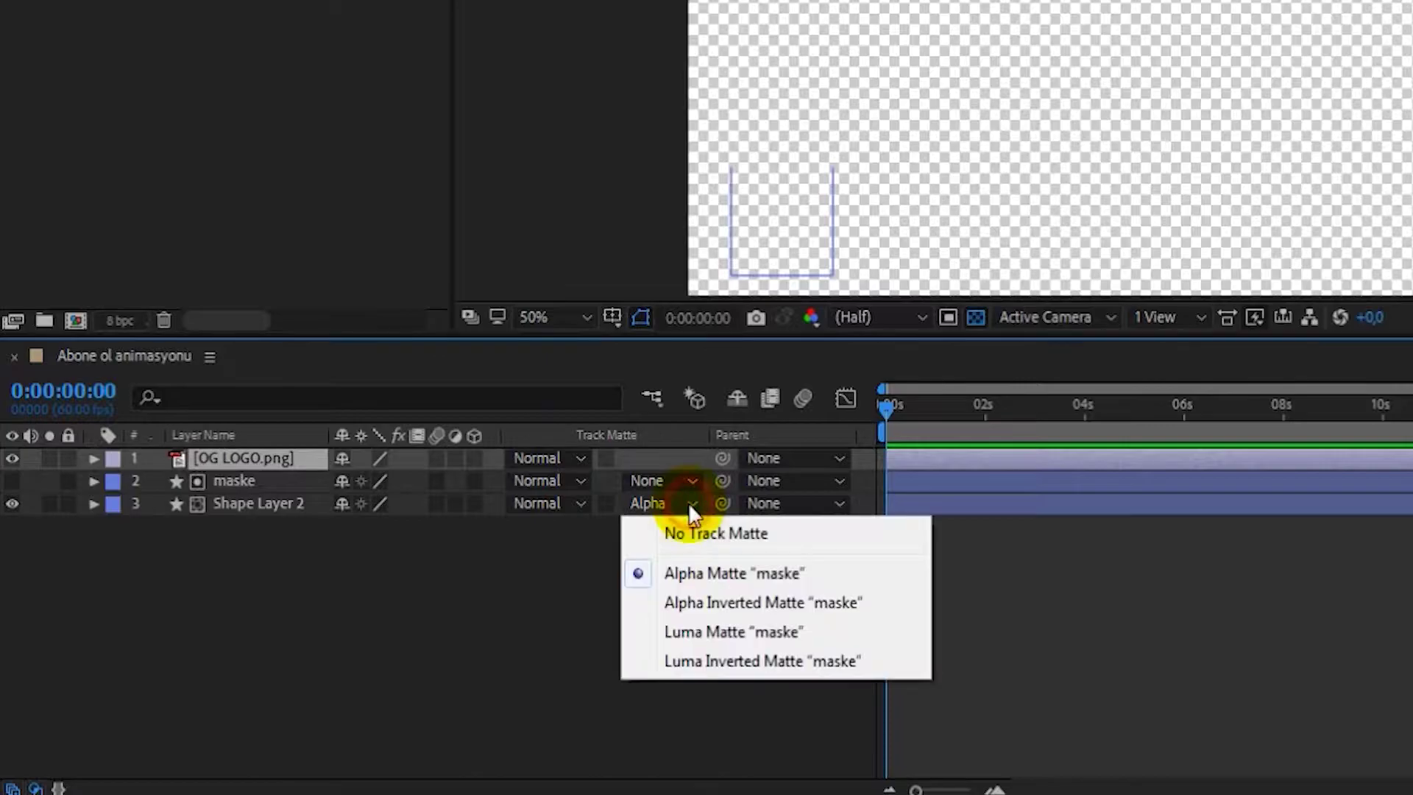
left_click(686, 599)
left_click(547, 589)
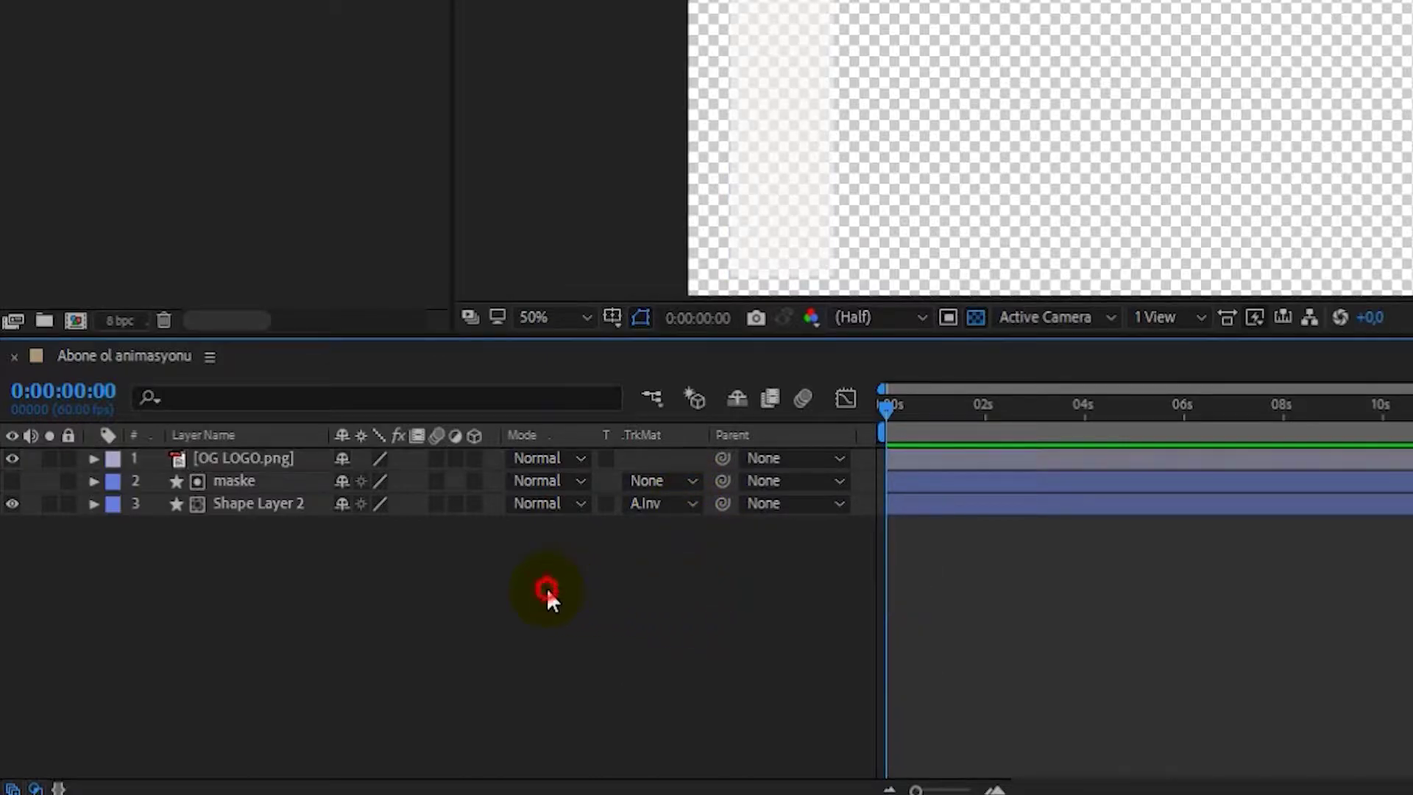
left_click(230, 502)
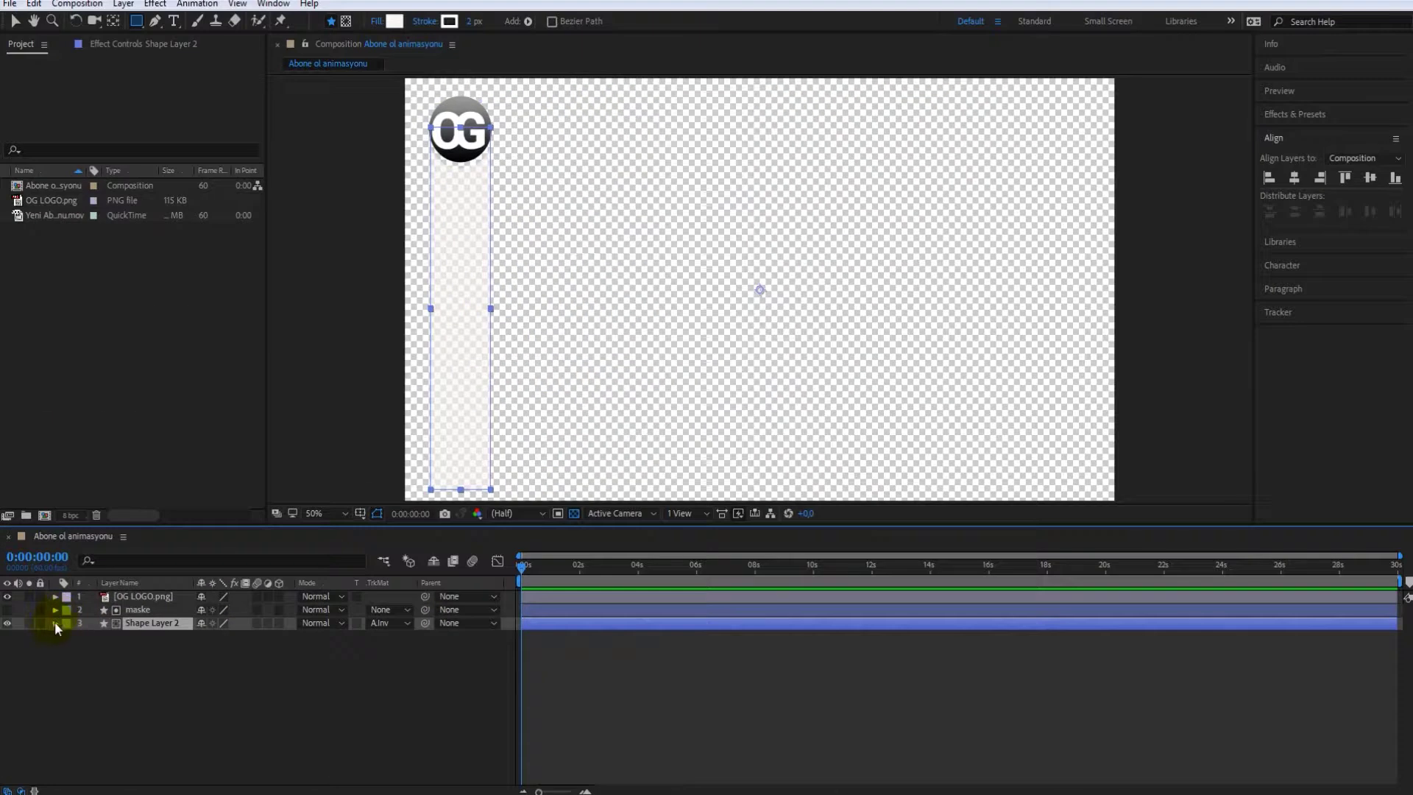
Open and dock the Anchor Point Mover panel to put Shape Layer 2's anchor at its top edge.
left_click(55, 623)
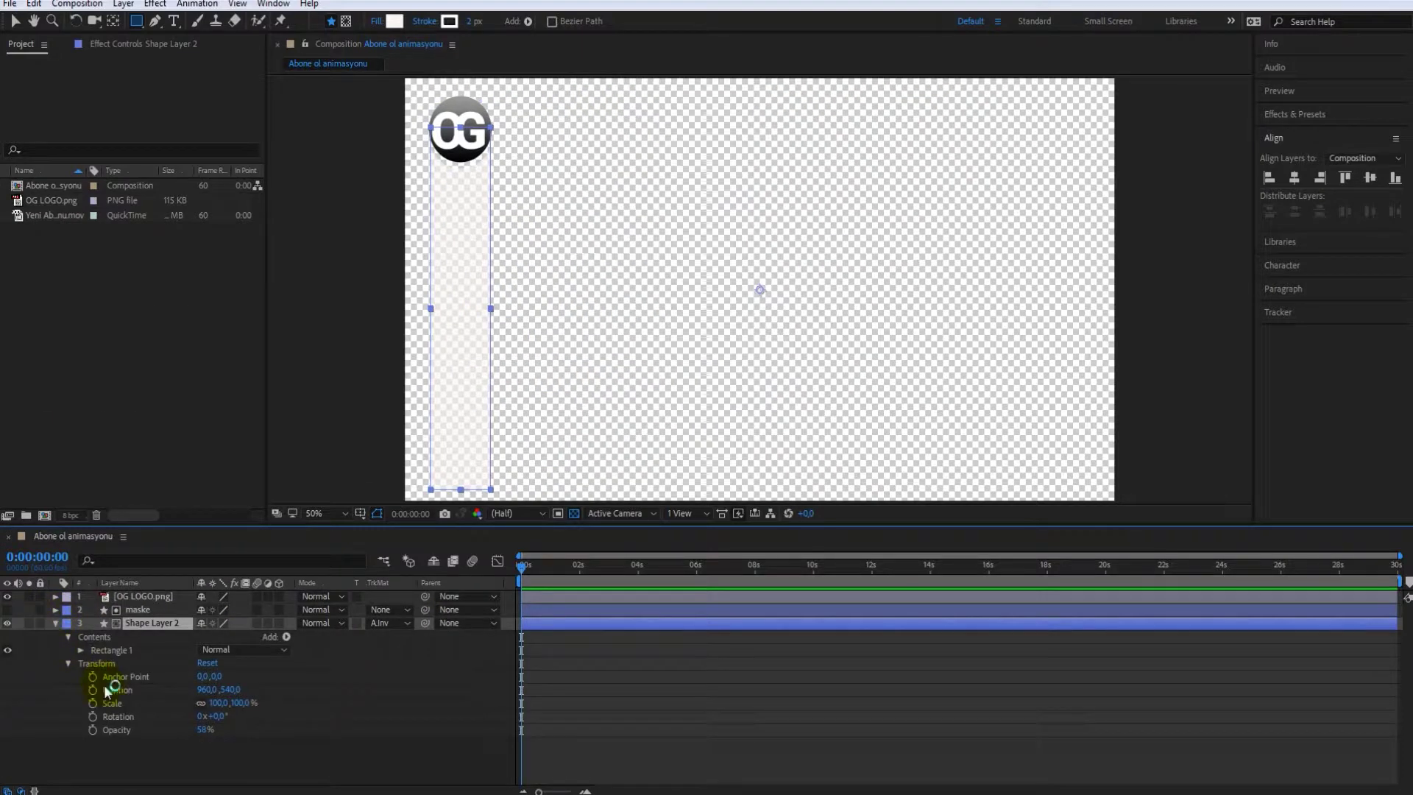
left_click(273, 4)
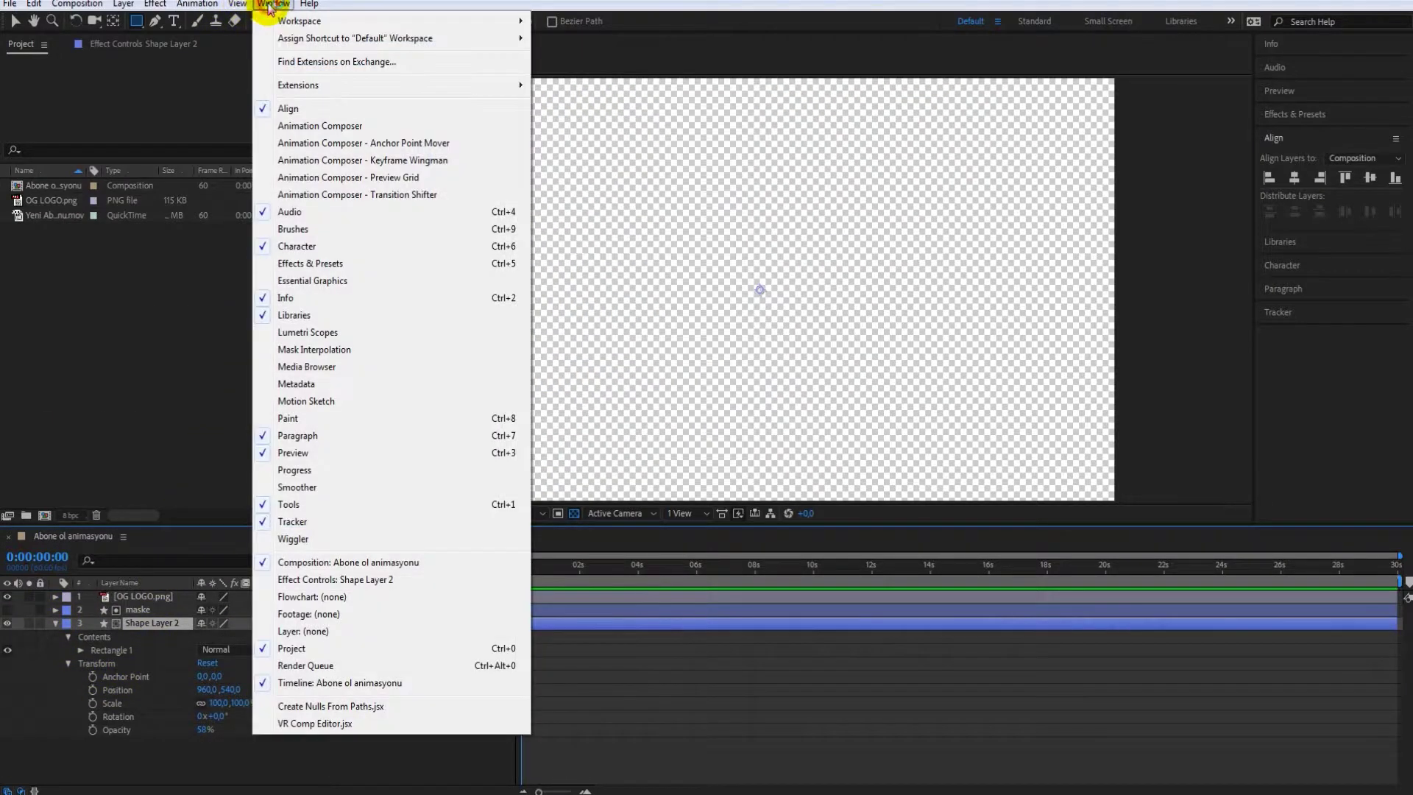
mouse_move(278, 89)
left_click(324, 142)
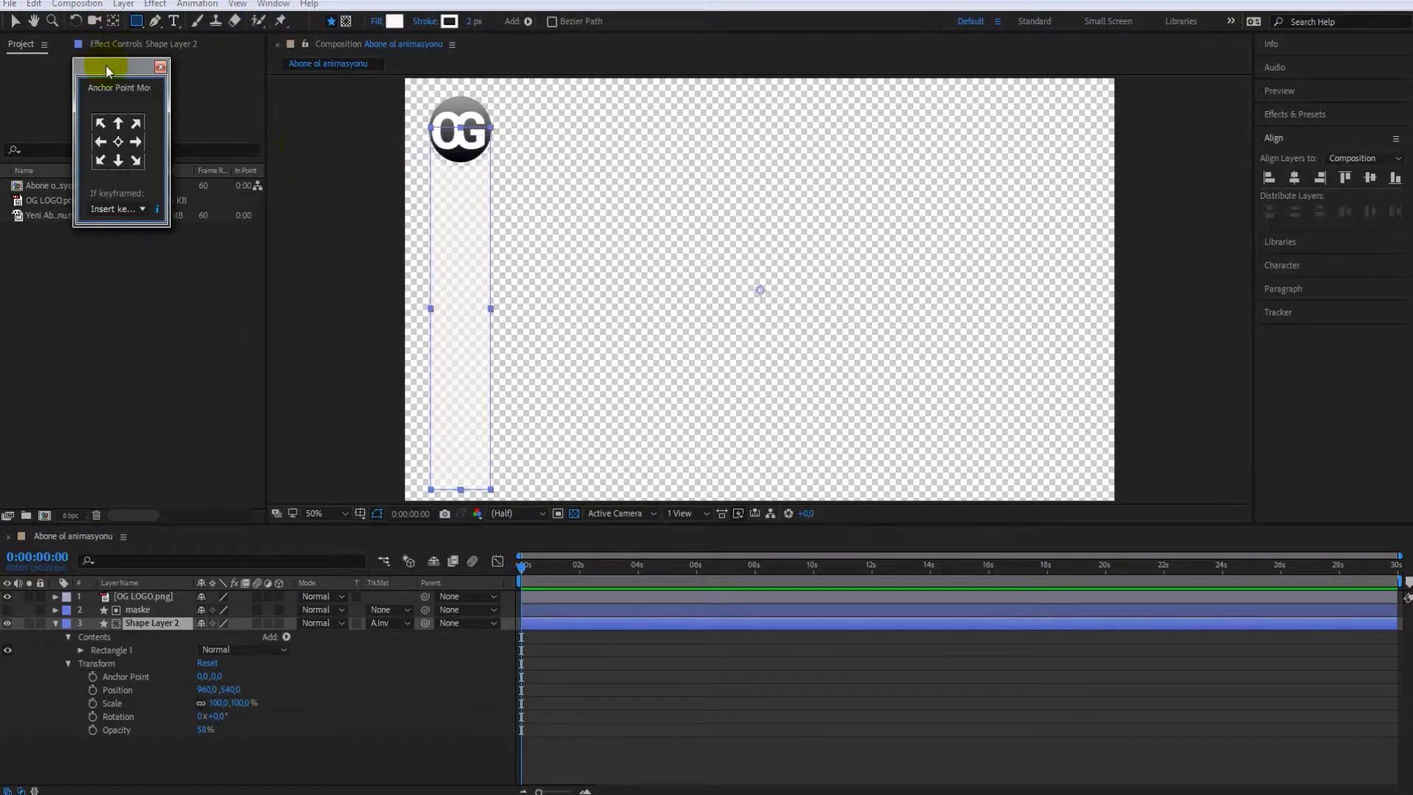
mouse_move(129, 64)
left_mouse_down()
mouse_move(1010, 287)
mouse_move(1334, 341)
left_mouse_up()
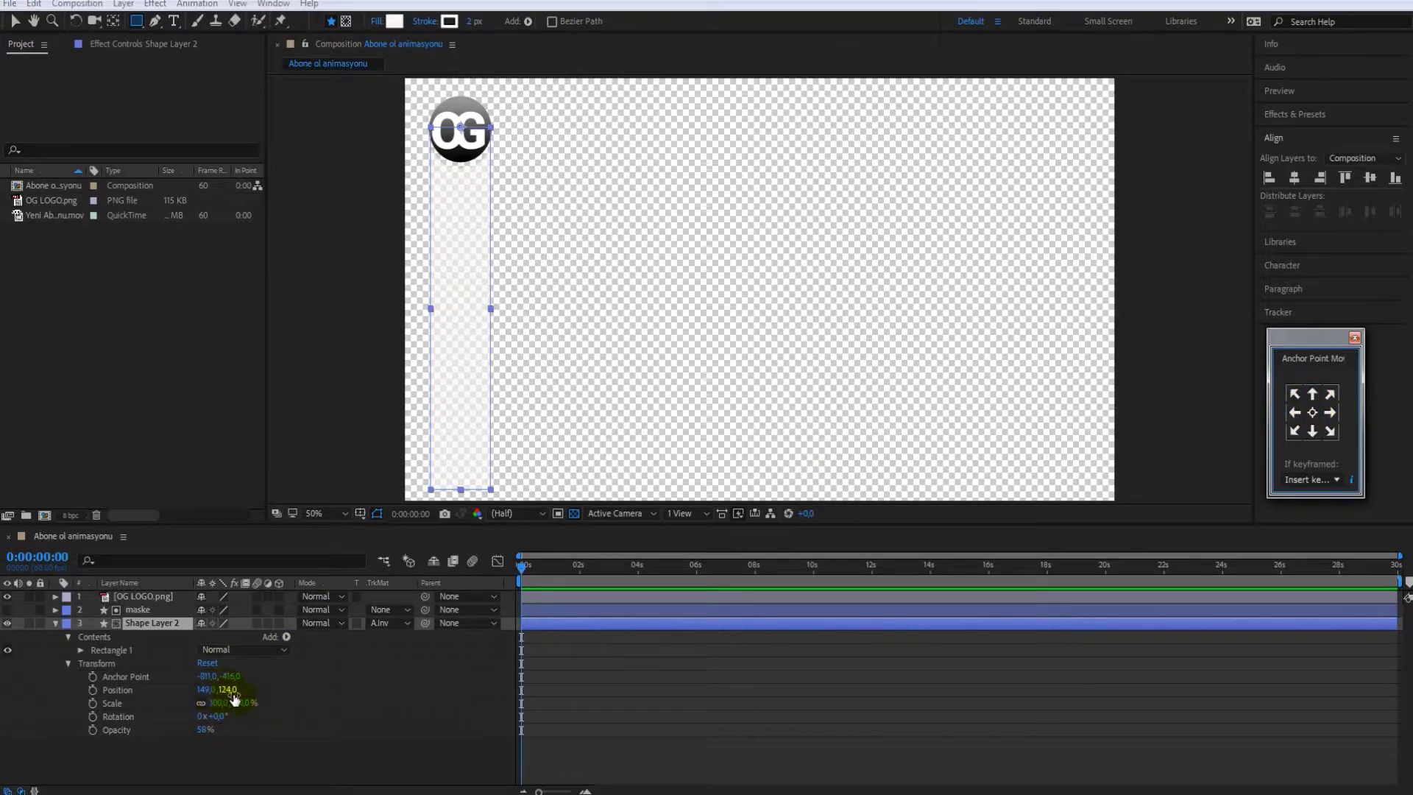
Set Shape Layer 2's scale to 100,0% and keyframe it at 0 seconds.
left_click_drag(221, 703, 180, 698)
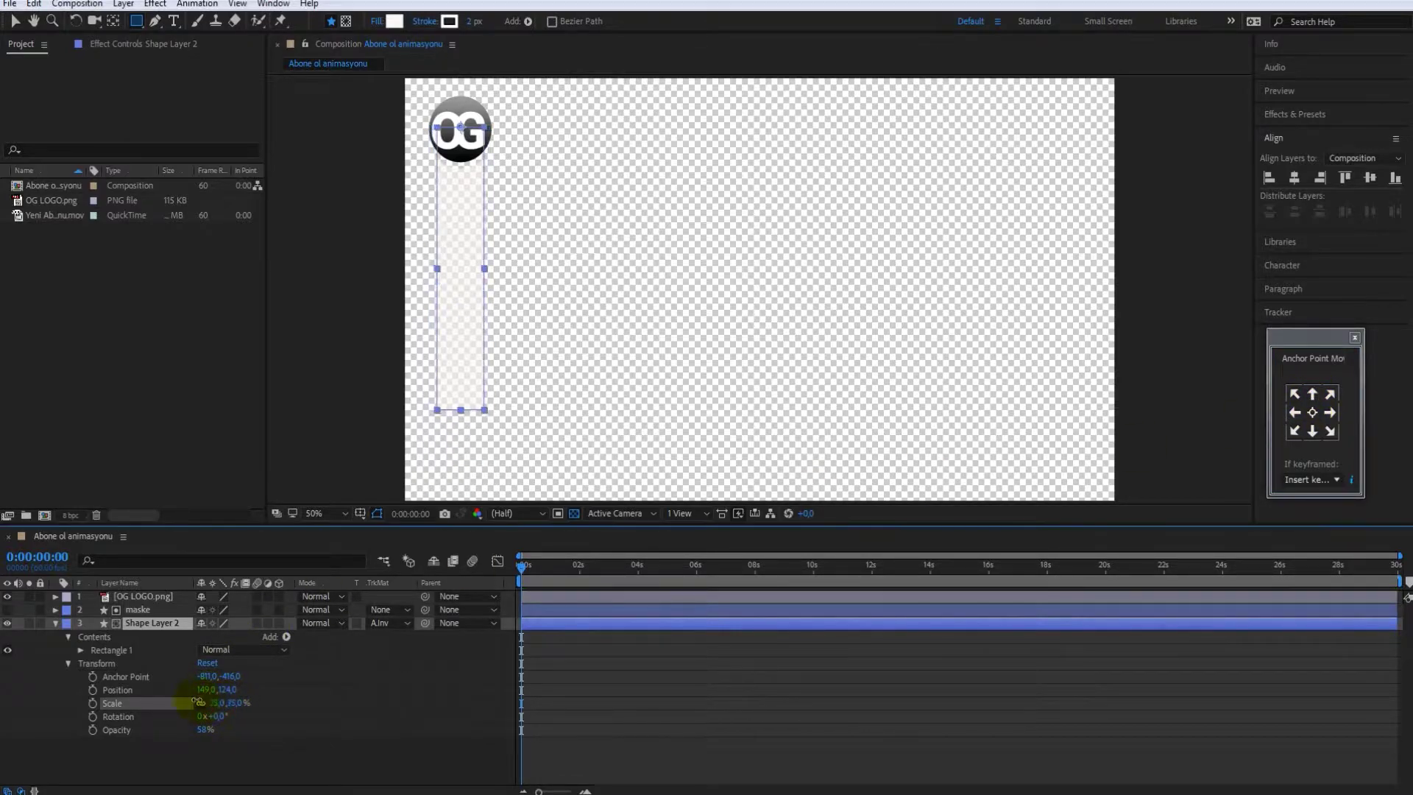
key("ctrl+z")
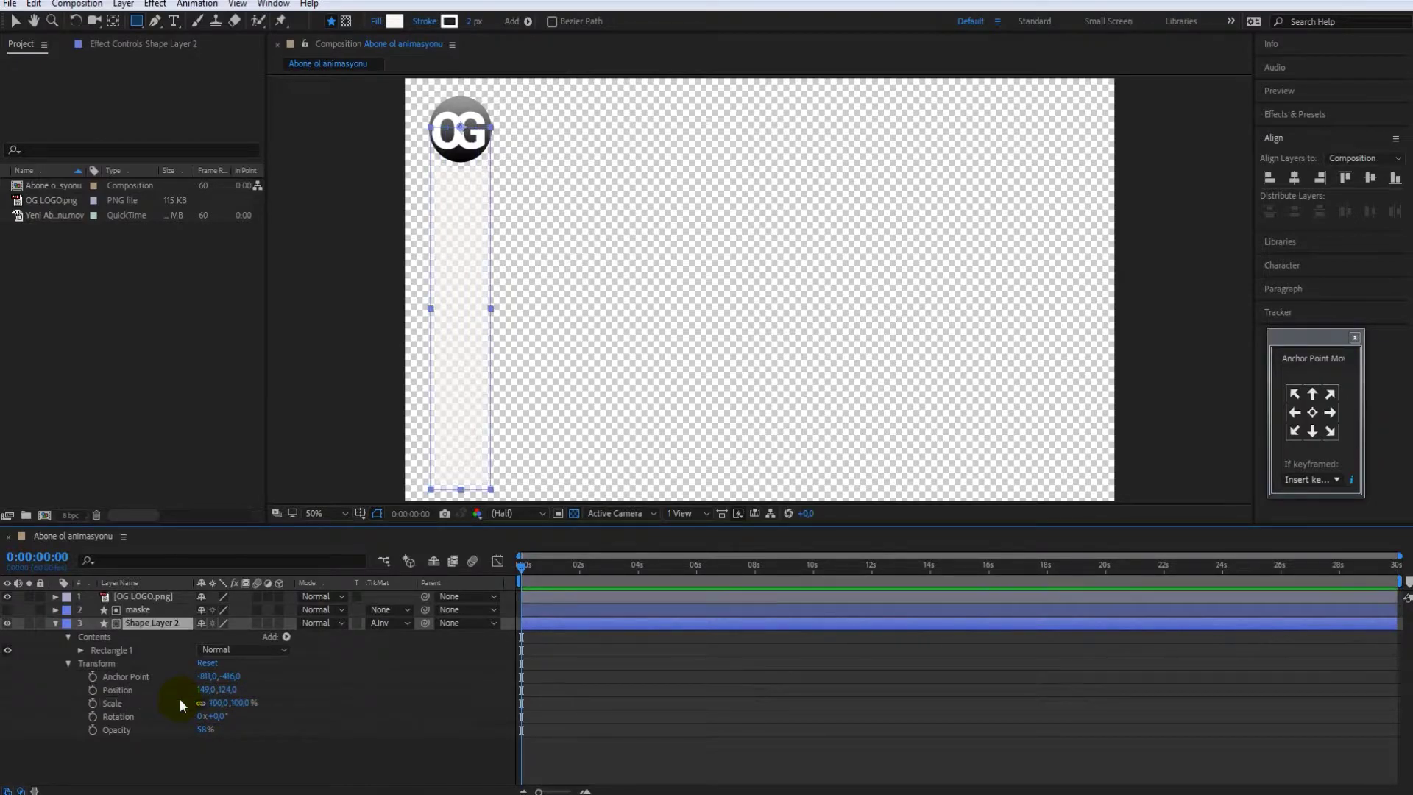
left_click_drag(239, 704, 163, 700)
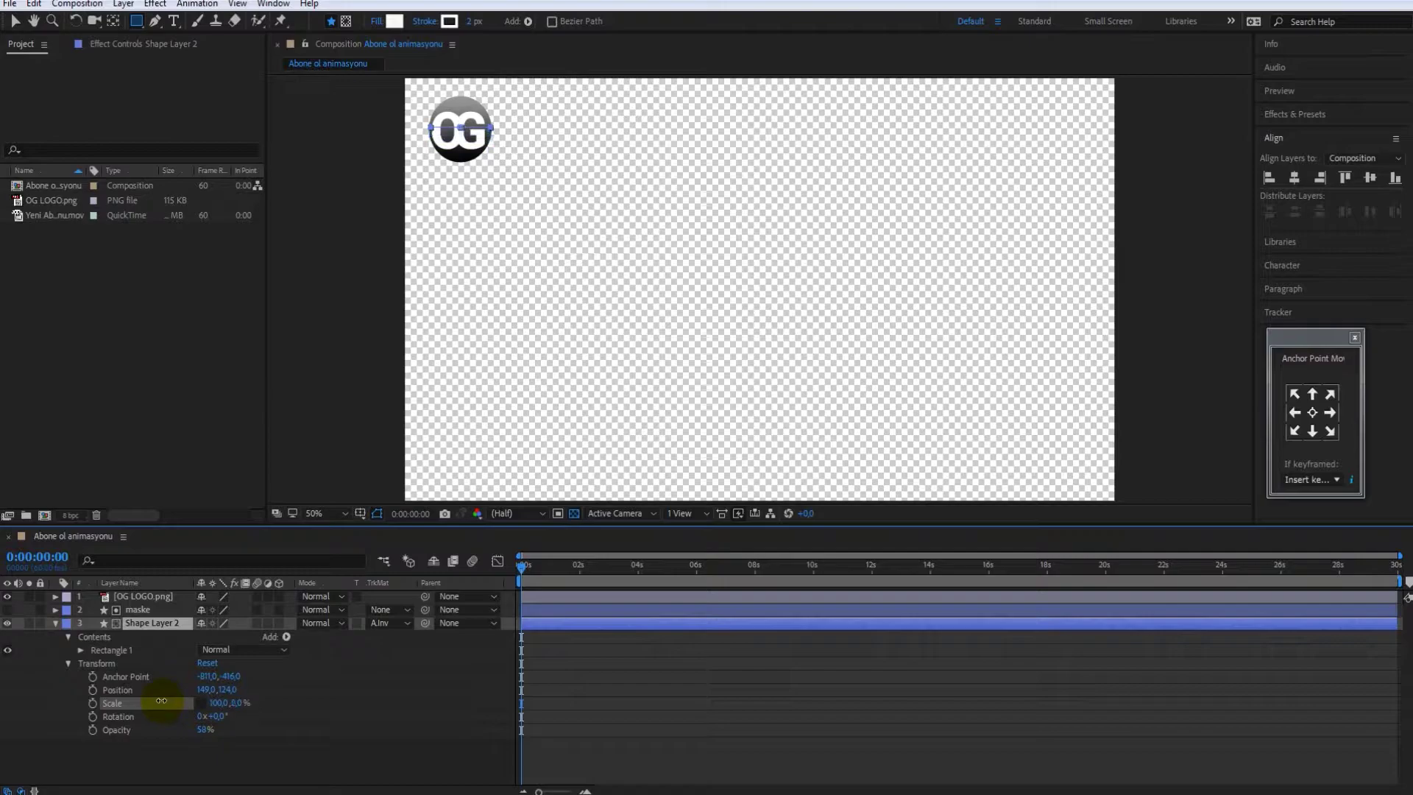
left_click(122, 705)
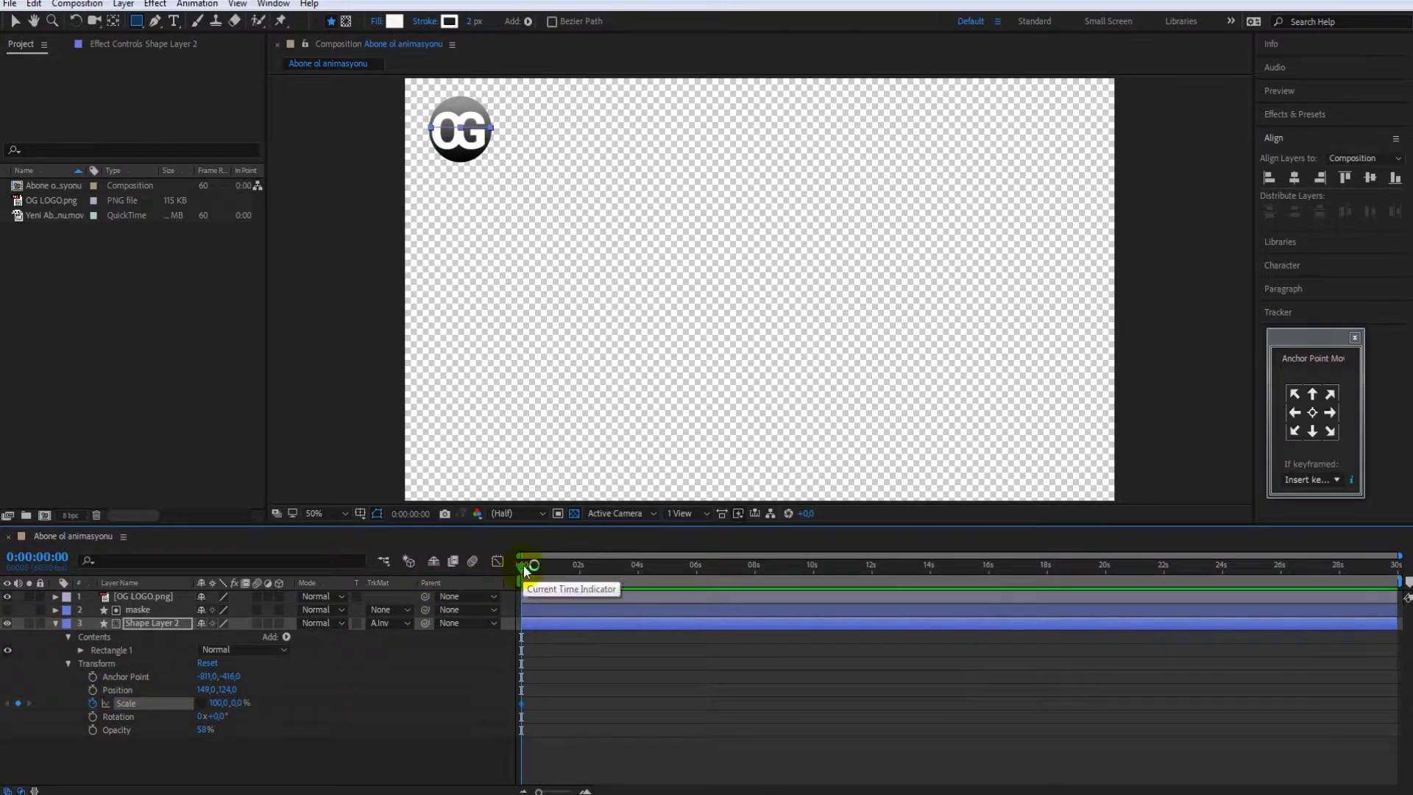
Keyframe 100,100% scale at 6 seconds and shift both keyframes slightly later.
mouse_move(523, 568)
left_mouse_down()
mouse_move(705, 588)
mouse_move(696, 580)
left_mouse_up()
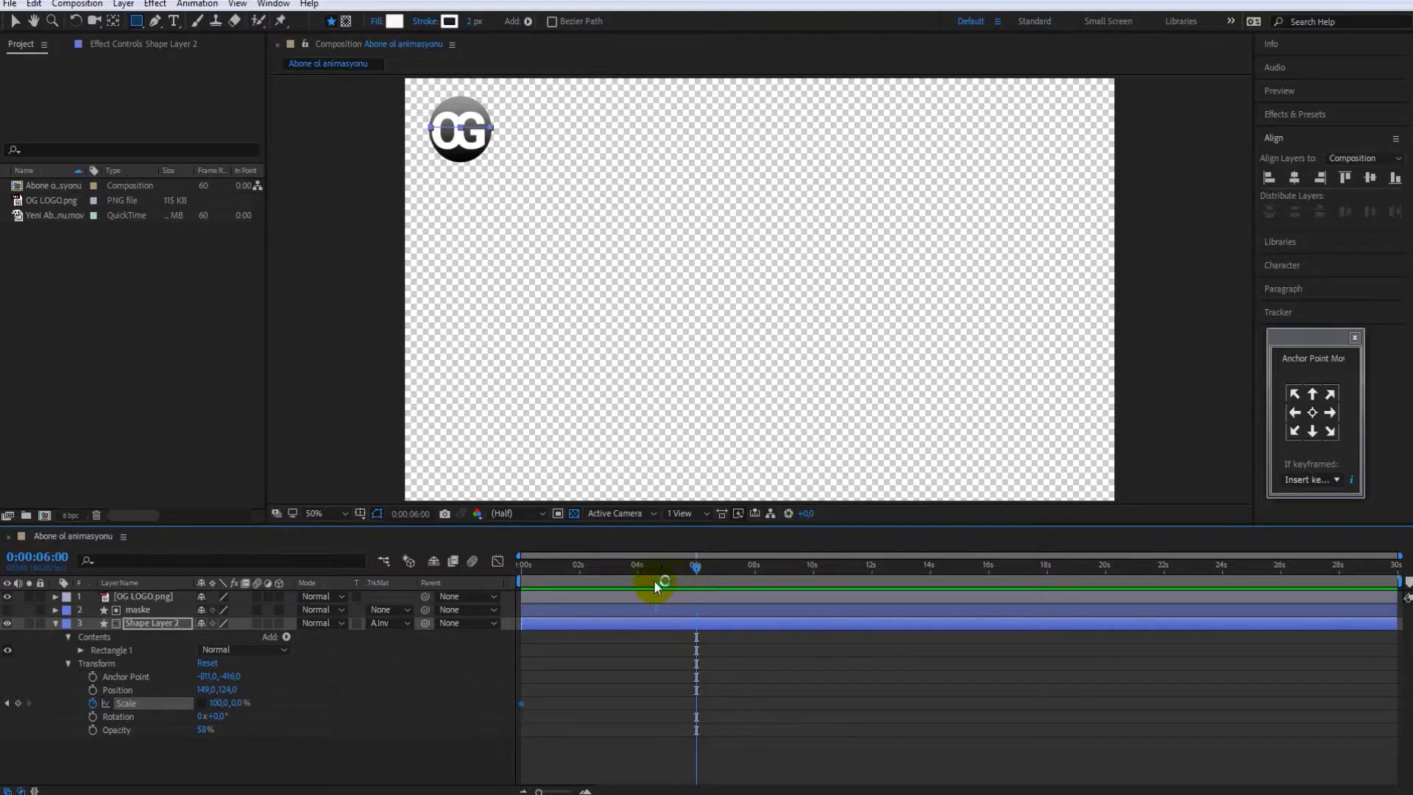
left_click(239, 703)
type("100")
key("Return")
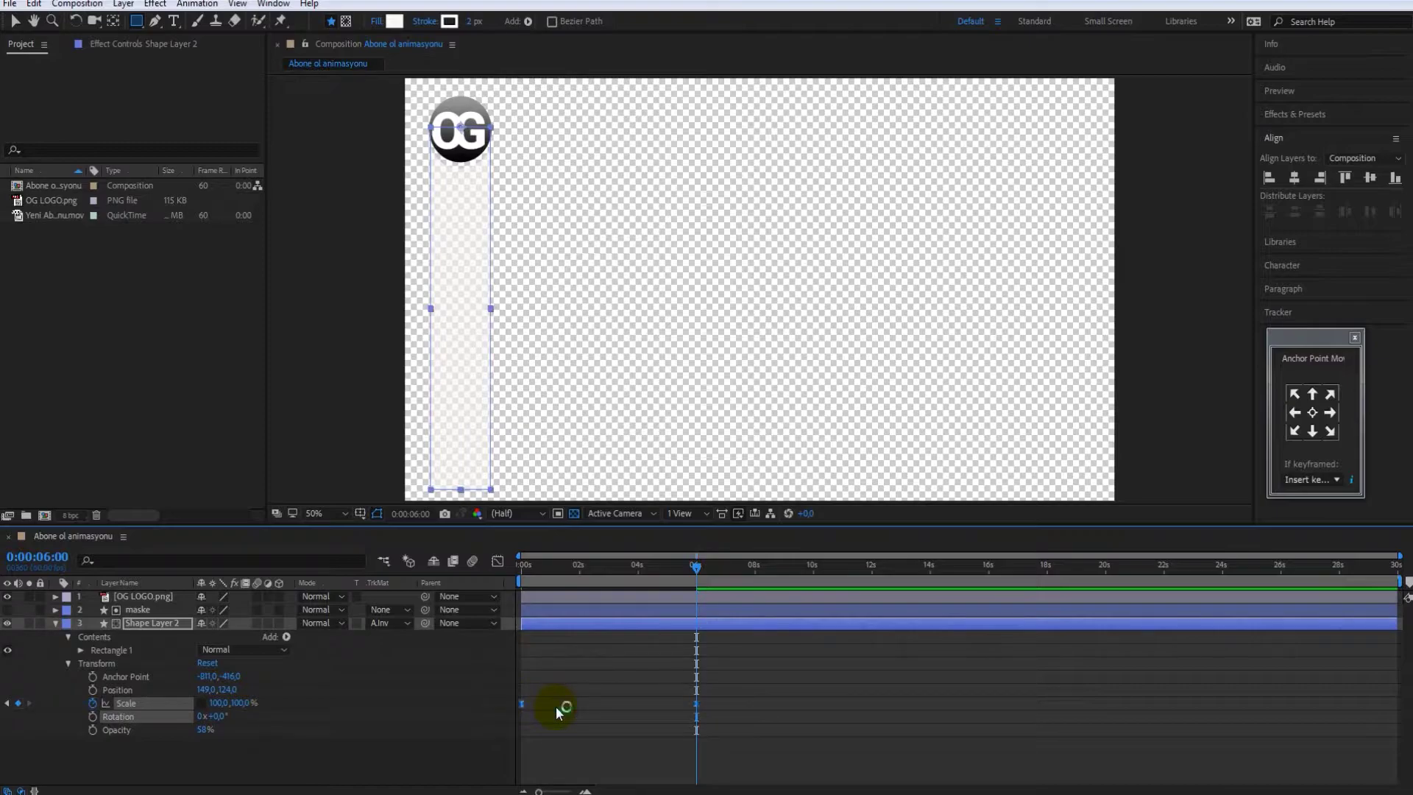
left_click_drag(695, 567, 514, 602)
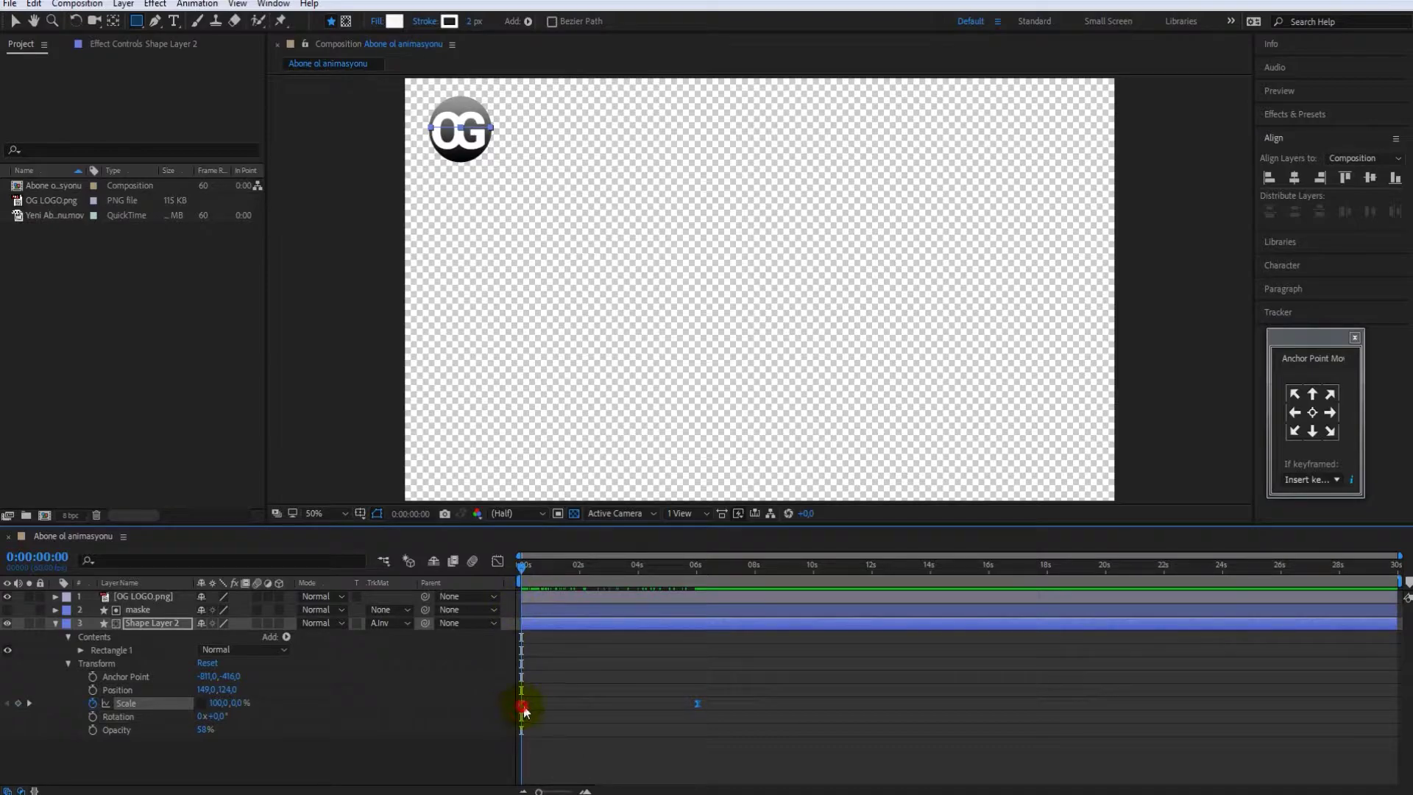
left_click_drag(521, 704, 549, 703)
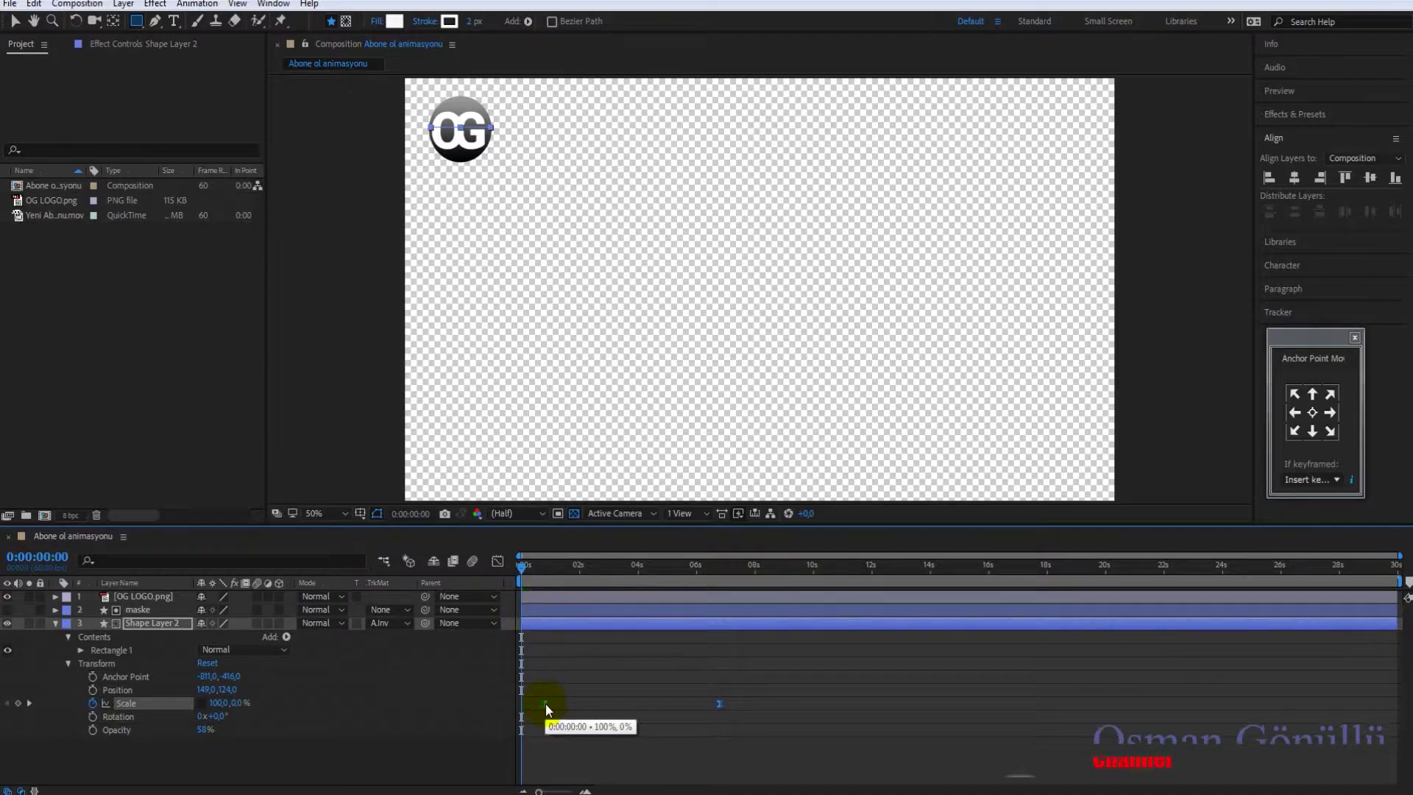
Keyframe OG LOGO.png's scale at 0% at the composition start.
left_click(56, 622)
left_click(144, 596)
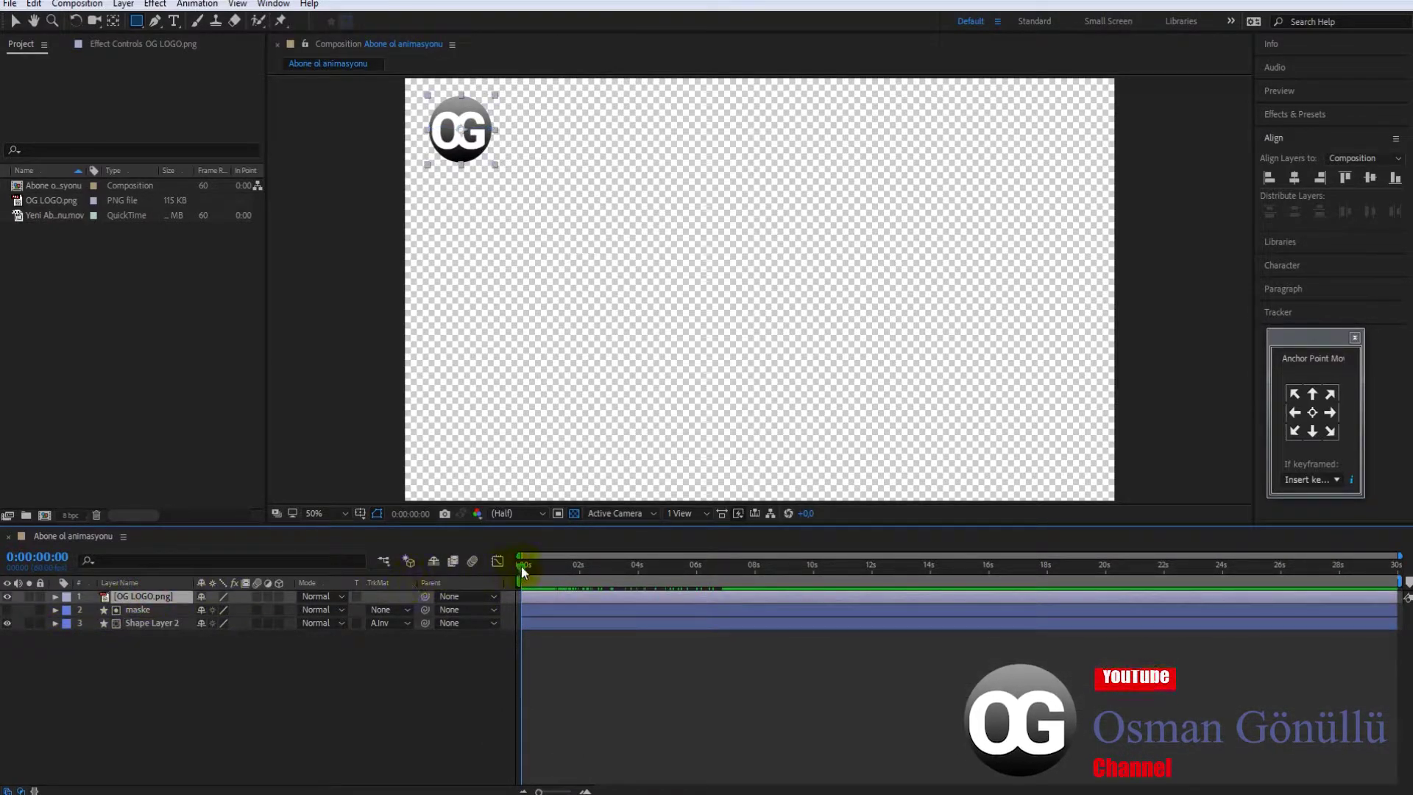
left_click(55, 596)
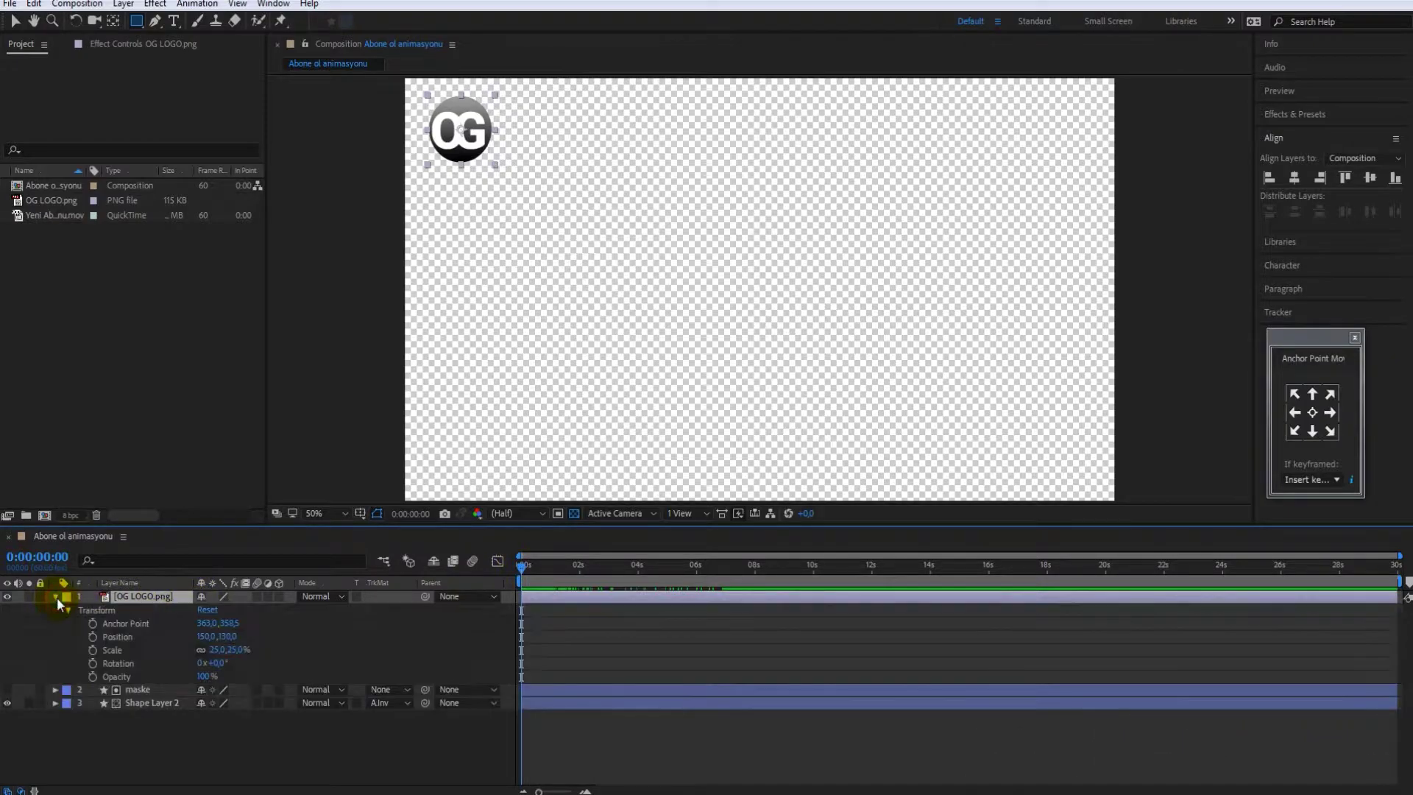
left_click(92, 650)
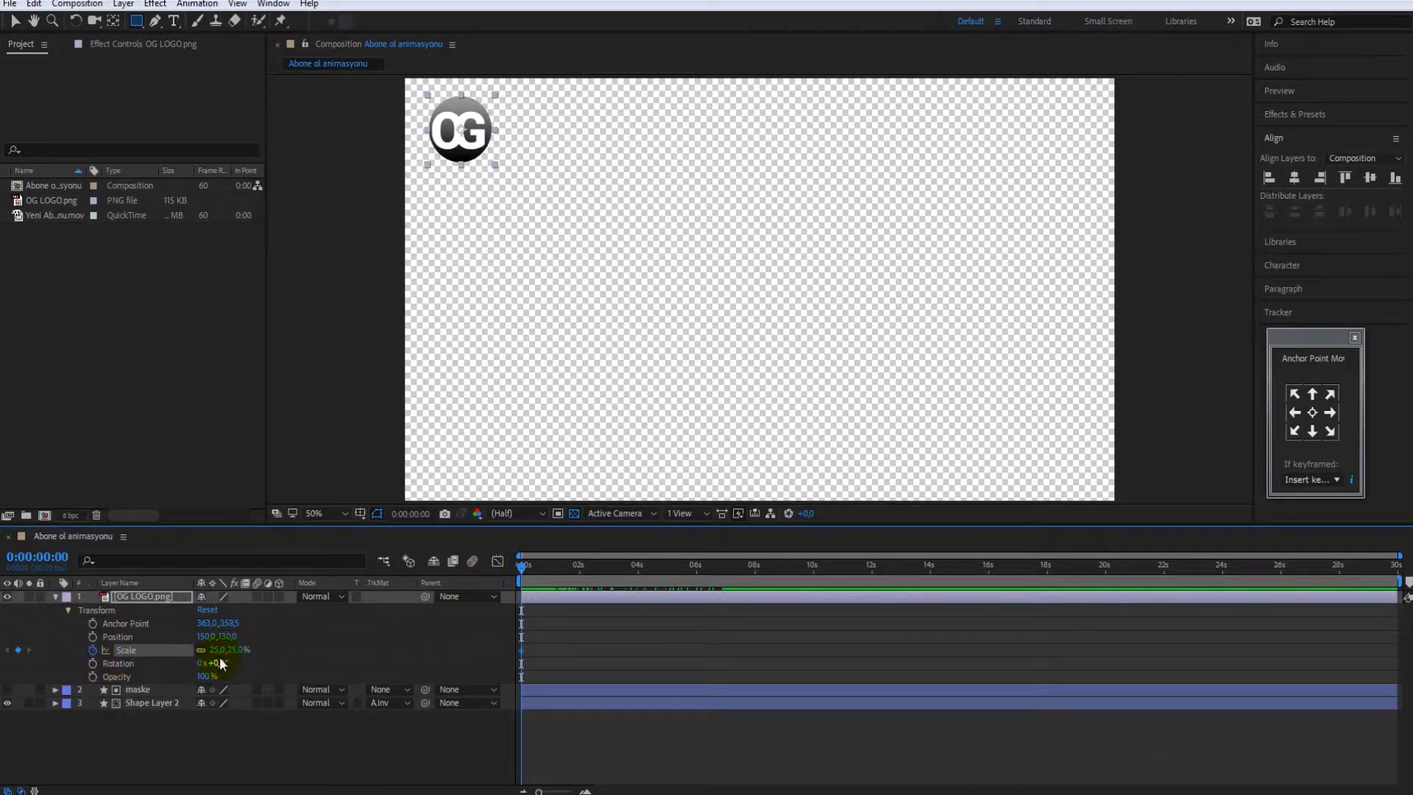
left_click(219, 649)
type("0")
key("Return")
Keyframe the logo's scale back to 25% at about one second, then also select Shape Layer 2.
left_click_drag(523, 567, 552, 568)
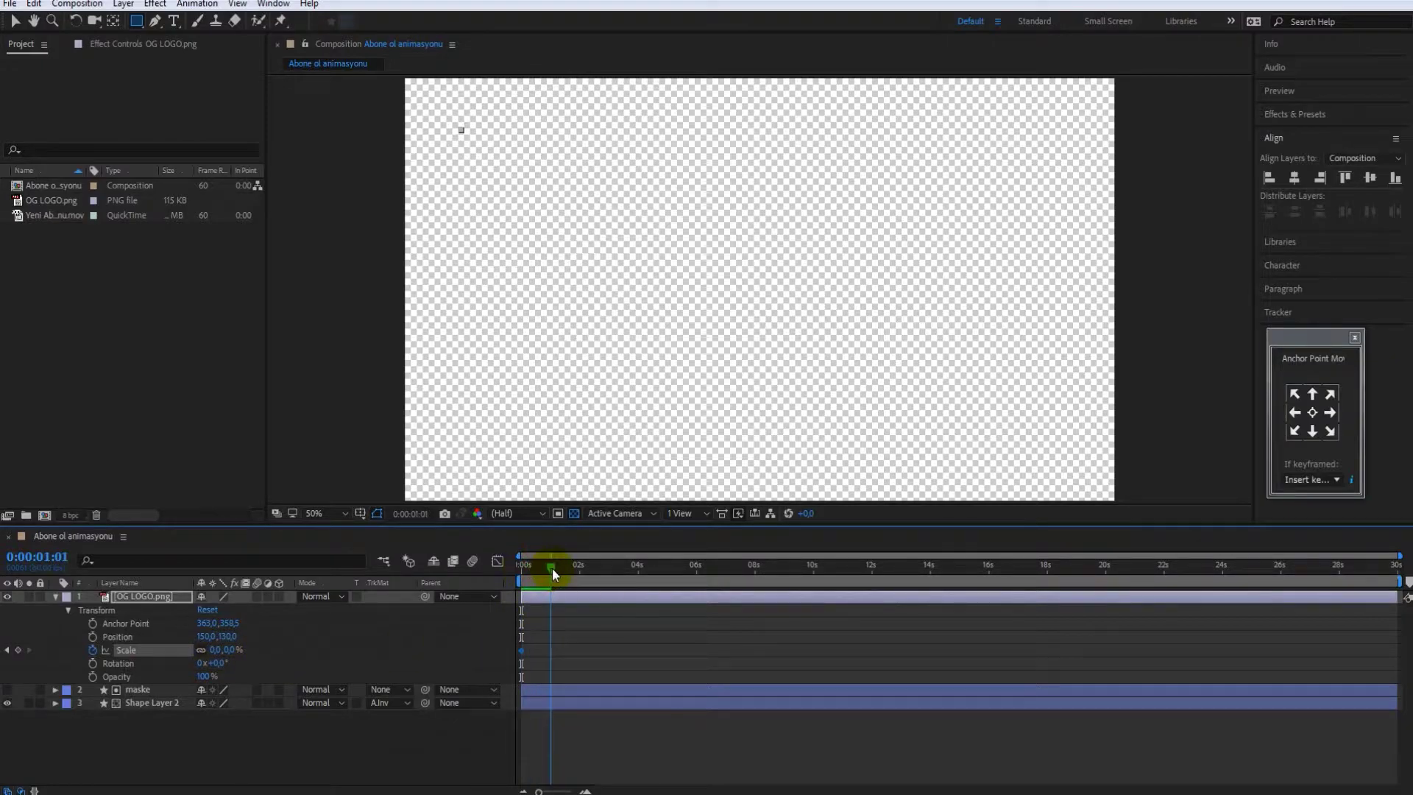
left_click(217, 649)
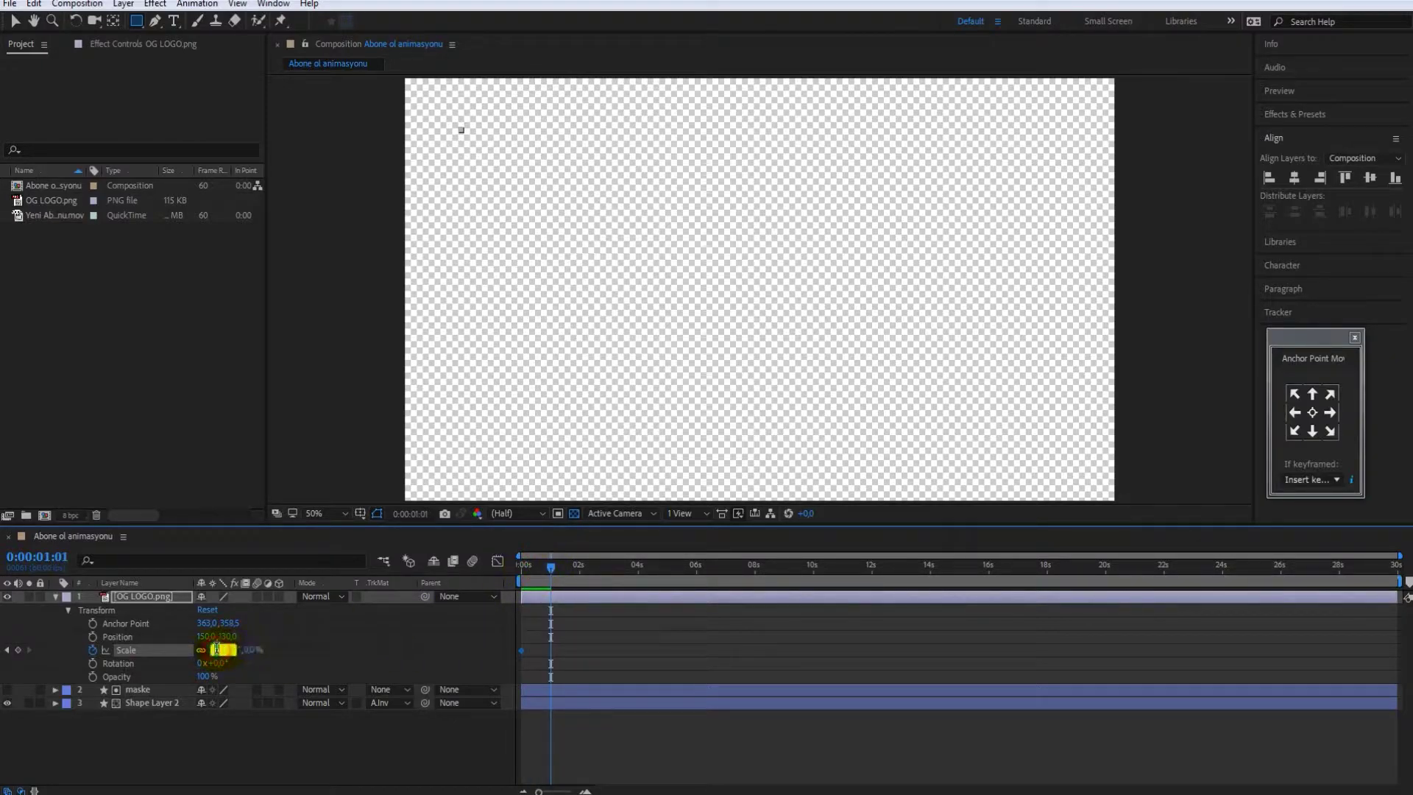
type("25")
key("Return")
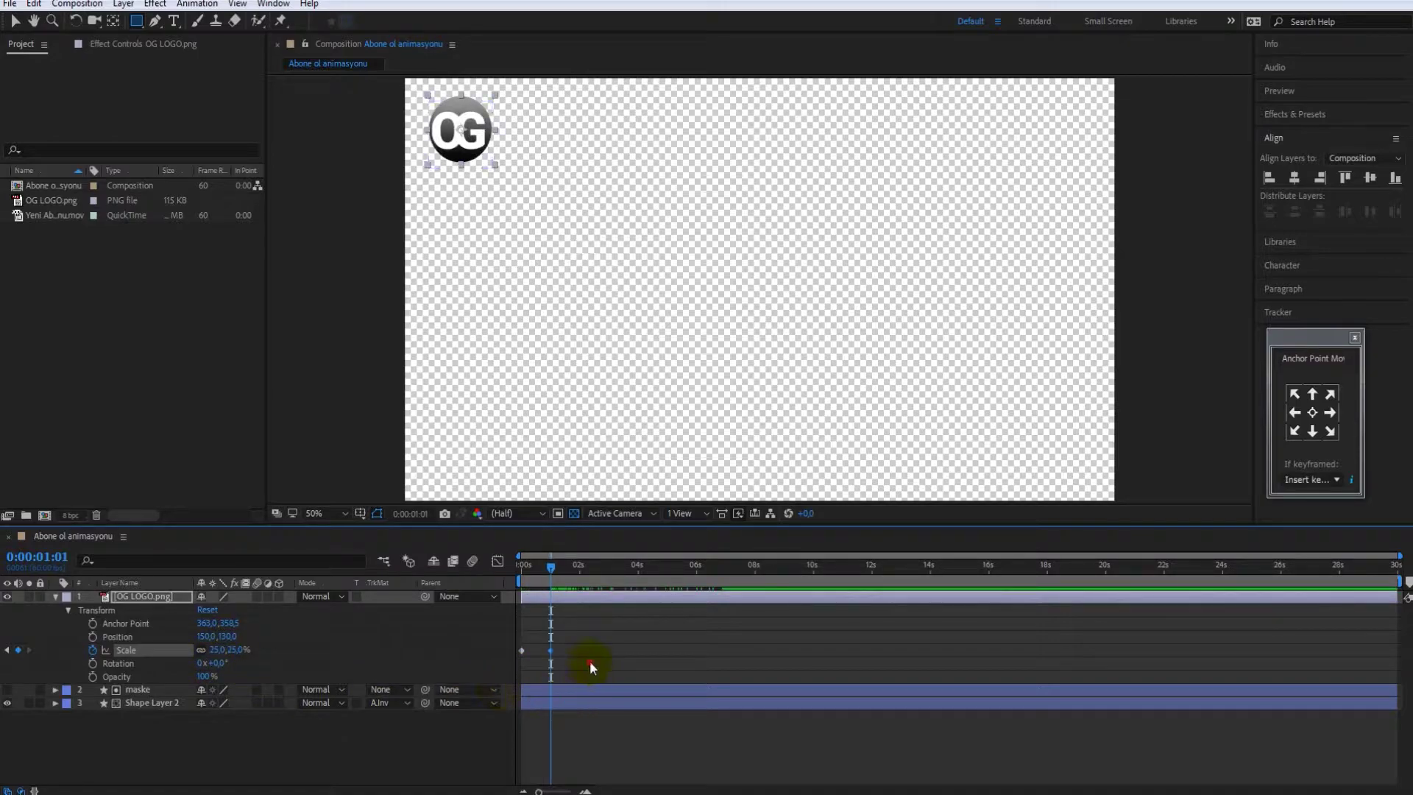
left_click(506, 649)
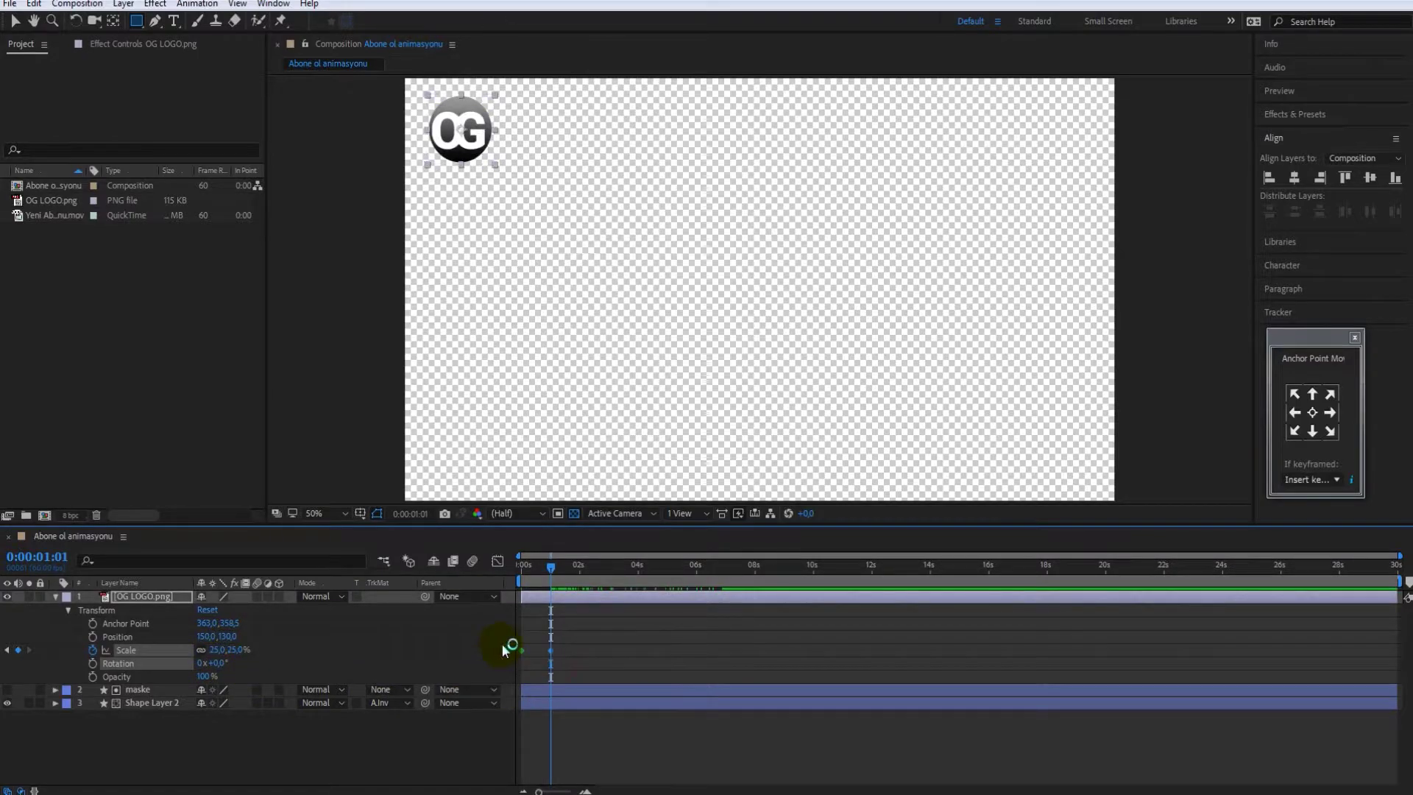
left_click(56, 596)
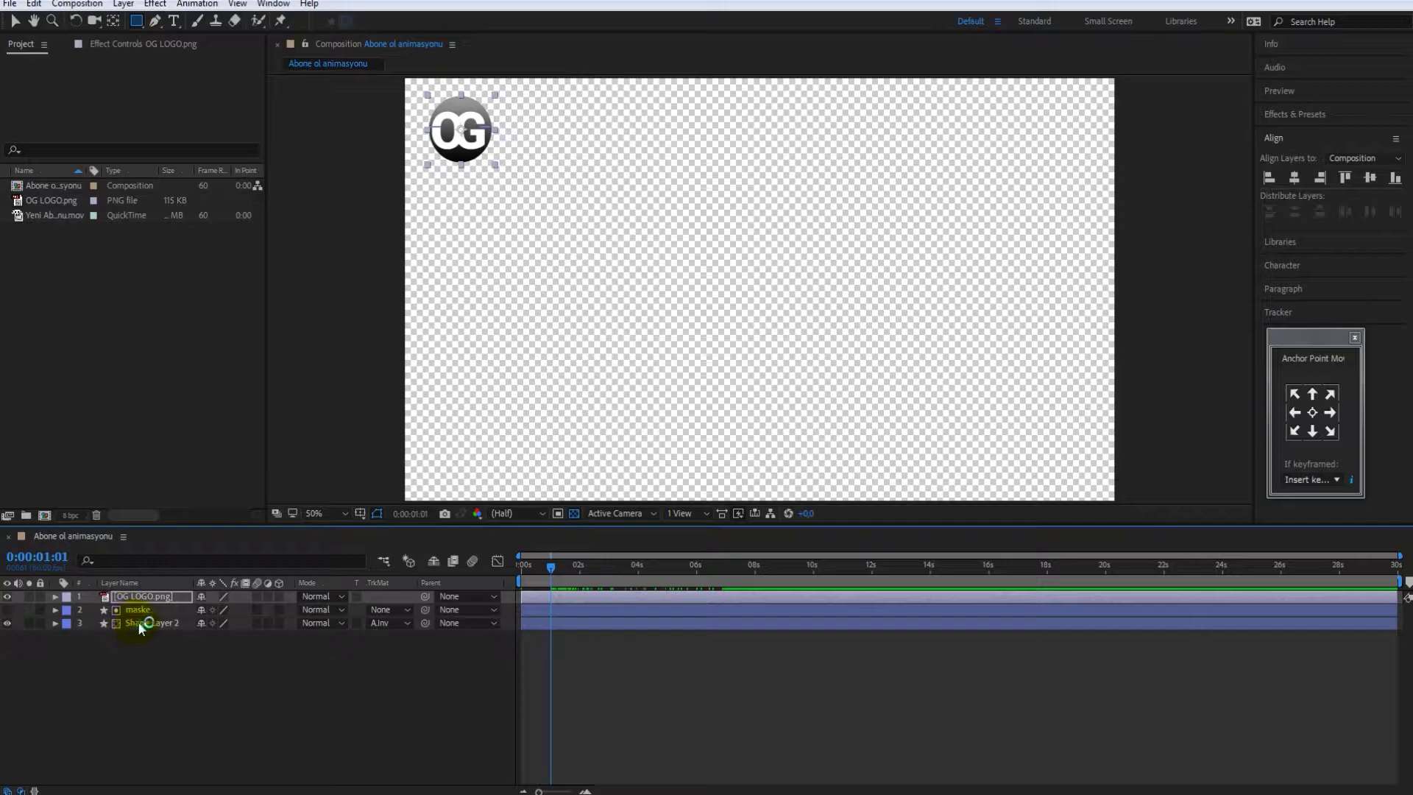
left_click(129, 620, "ctrl")
Reveal the keyframes and preview the opening seconds with the work area ending near 8 seconds.
key("u")
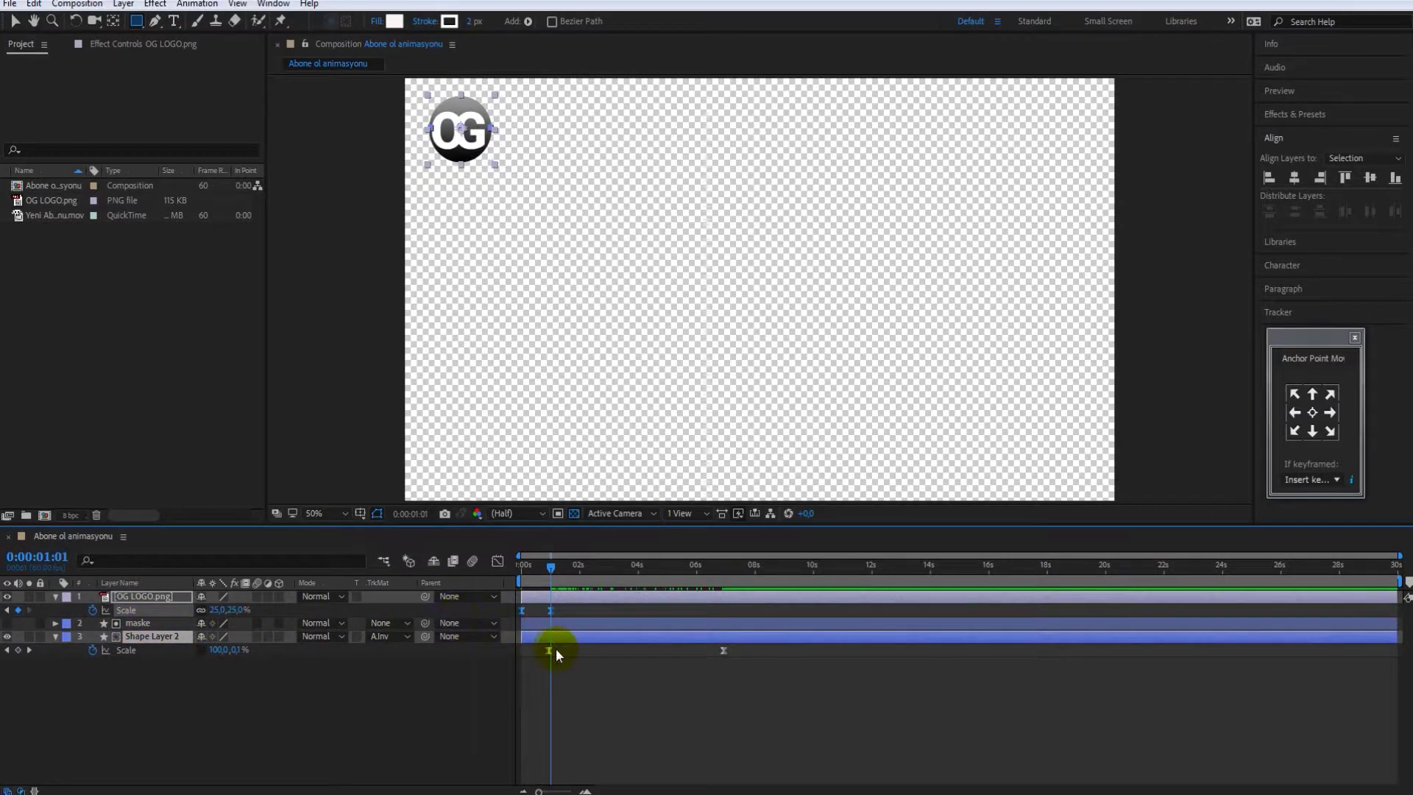
left_click(549, 651)
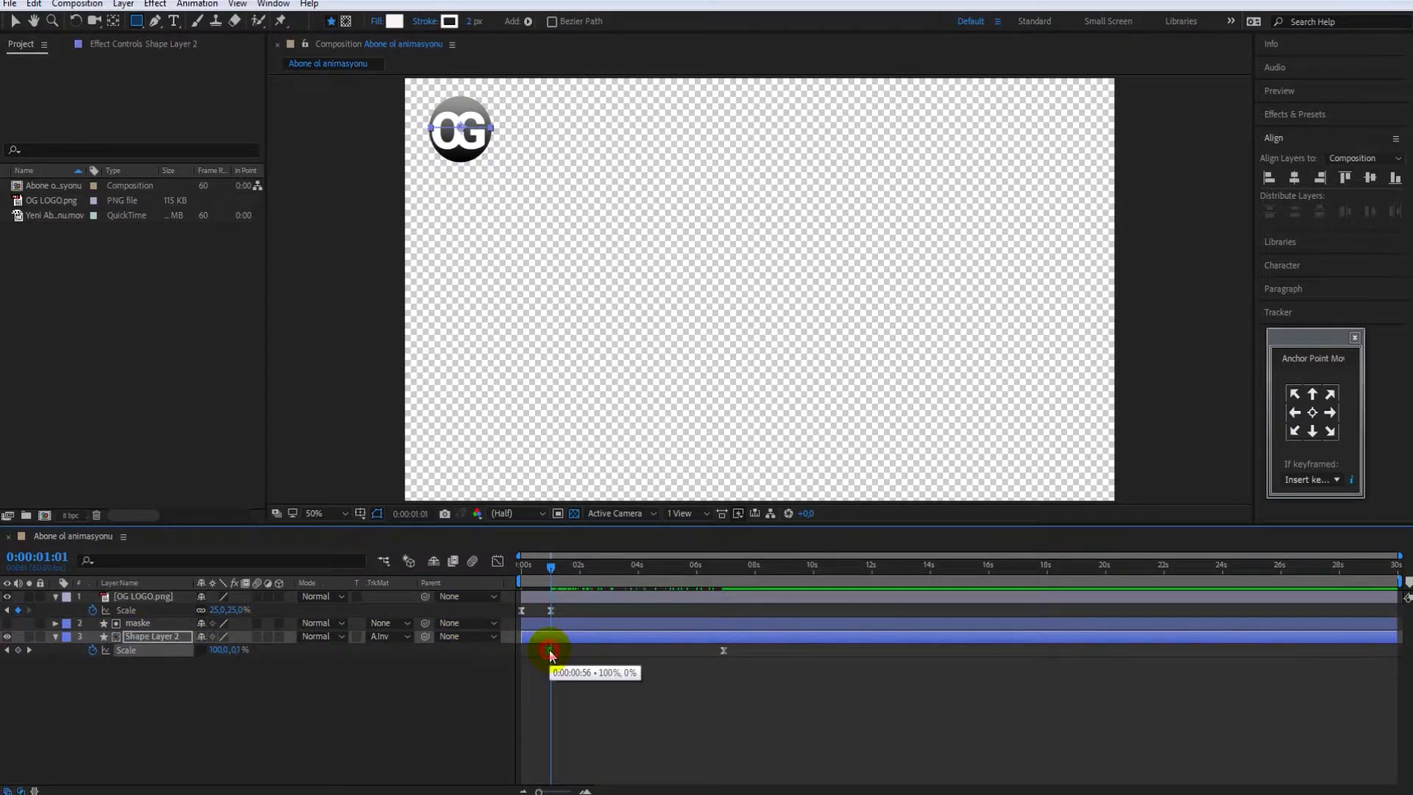
left_click_drag(551, 567, 508, 568)
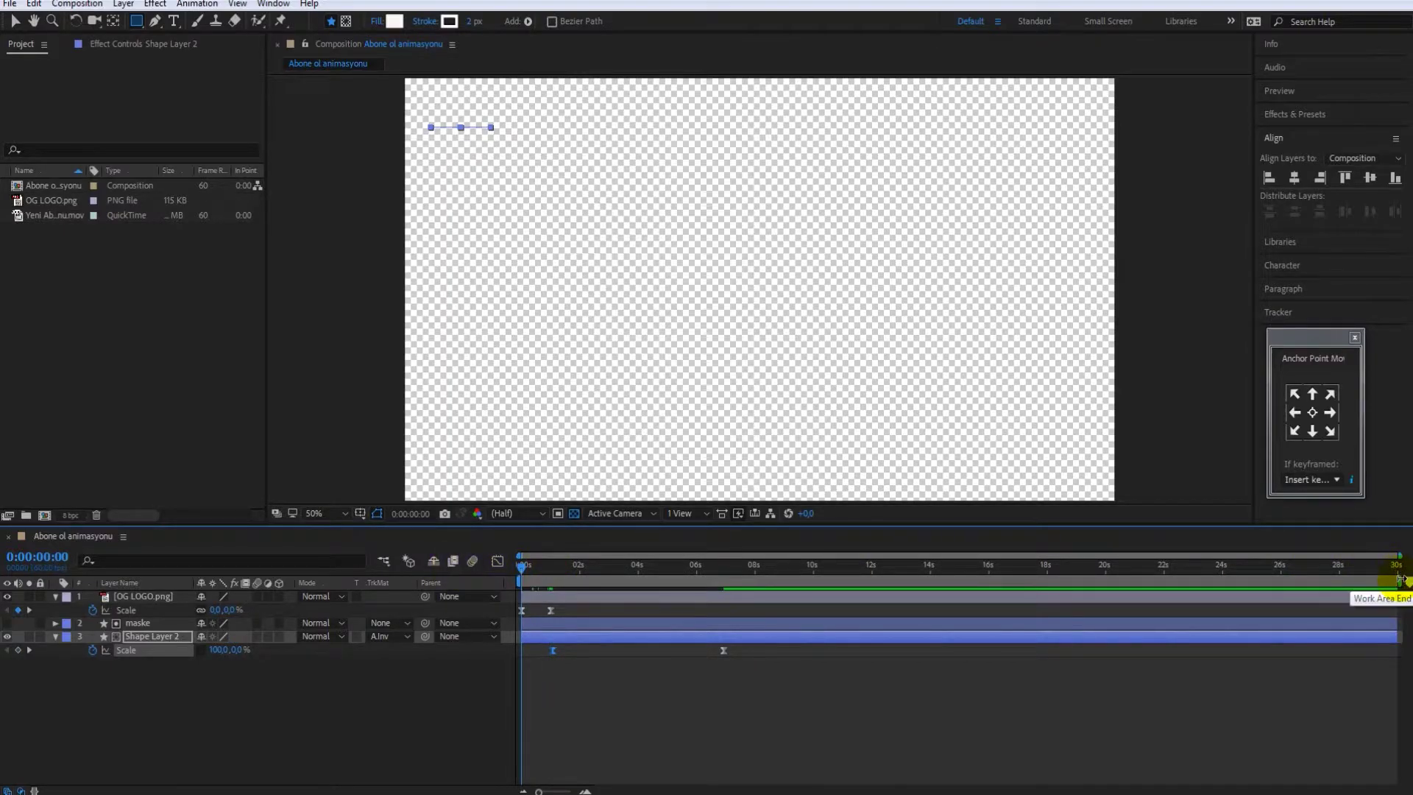
left_click_drag(1398, 581, 773, 621)
key("space")
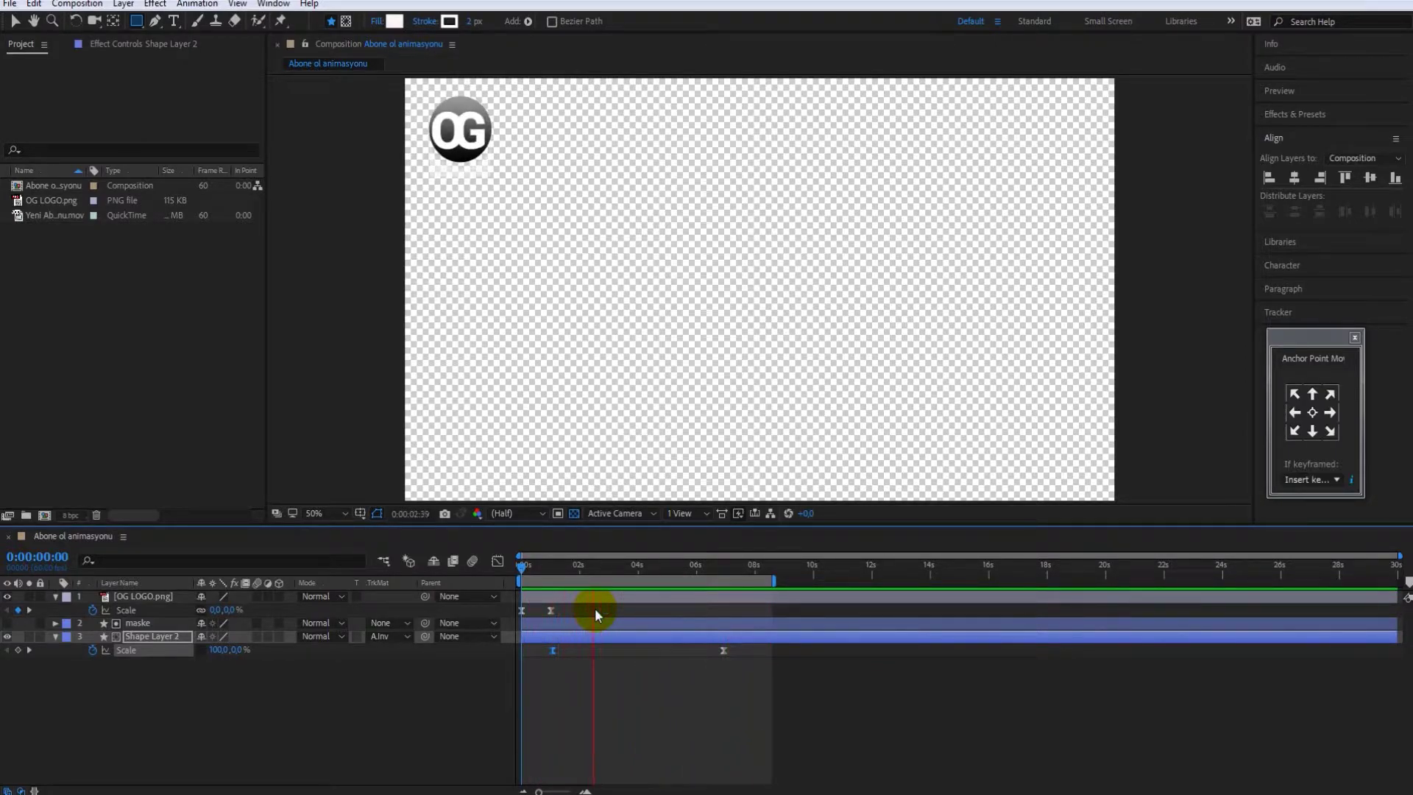
left_click(594, 608)
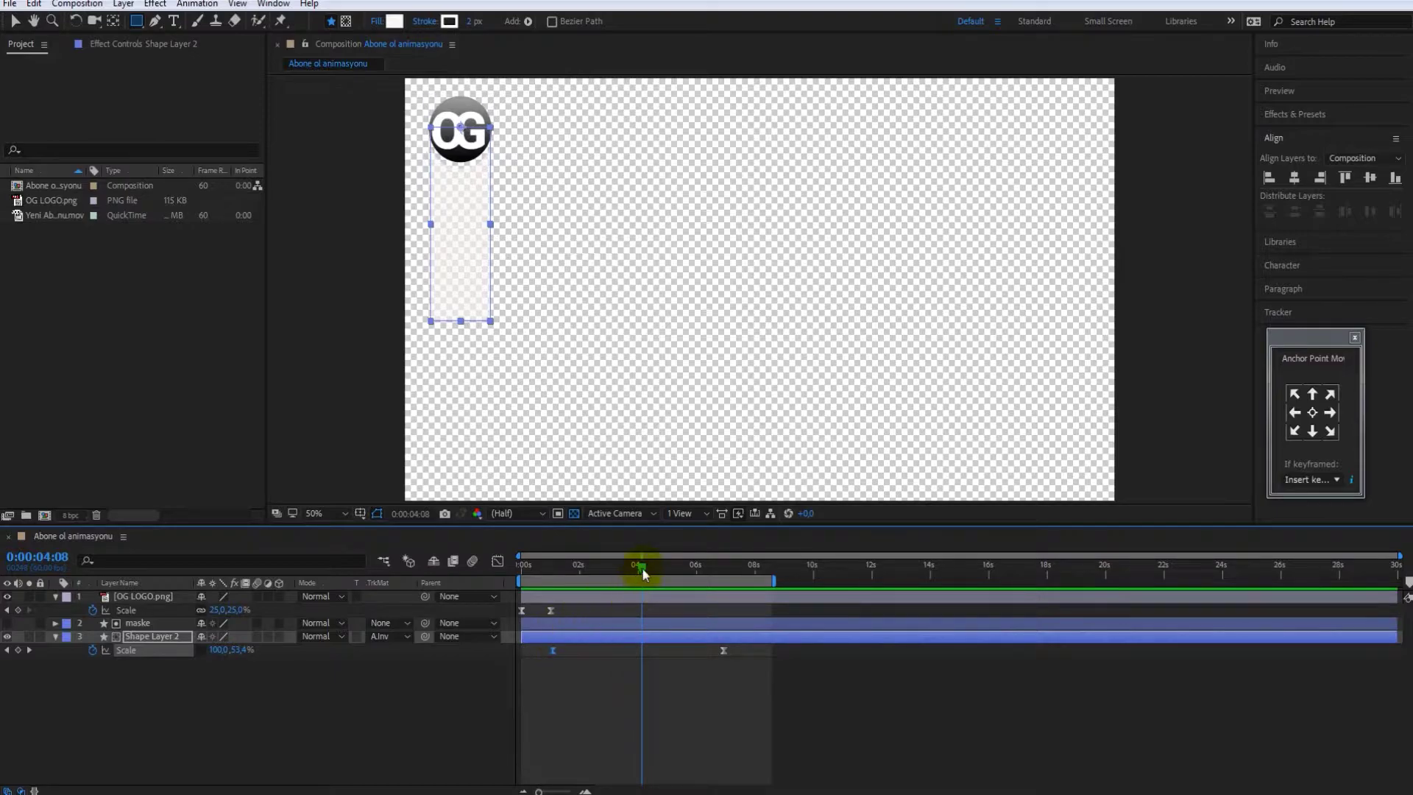
Scrub through the timeline to check the white bar growing to full height under the logo.
left_click_drag(640, 570, 550, 573)
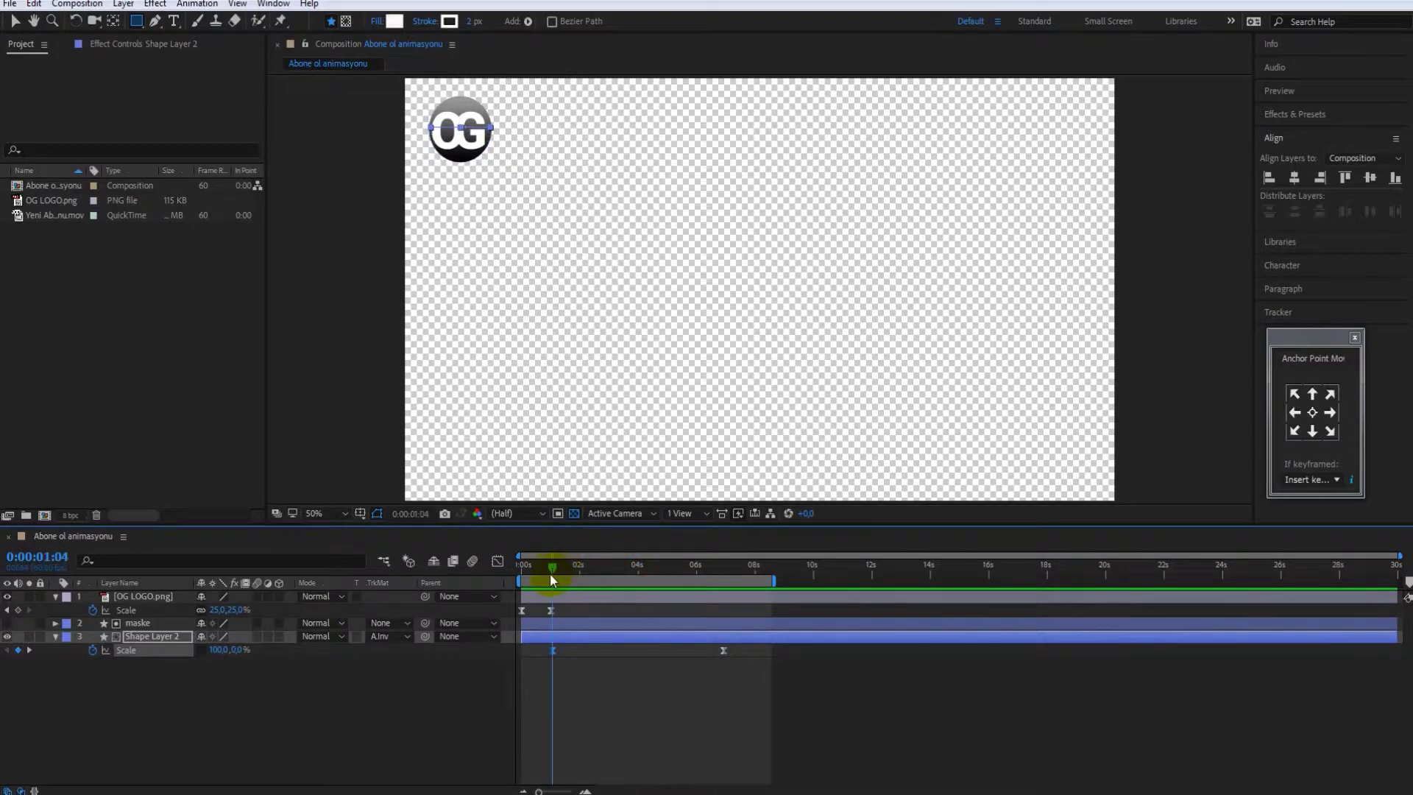
left_click(554, 650)
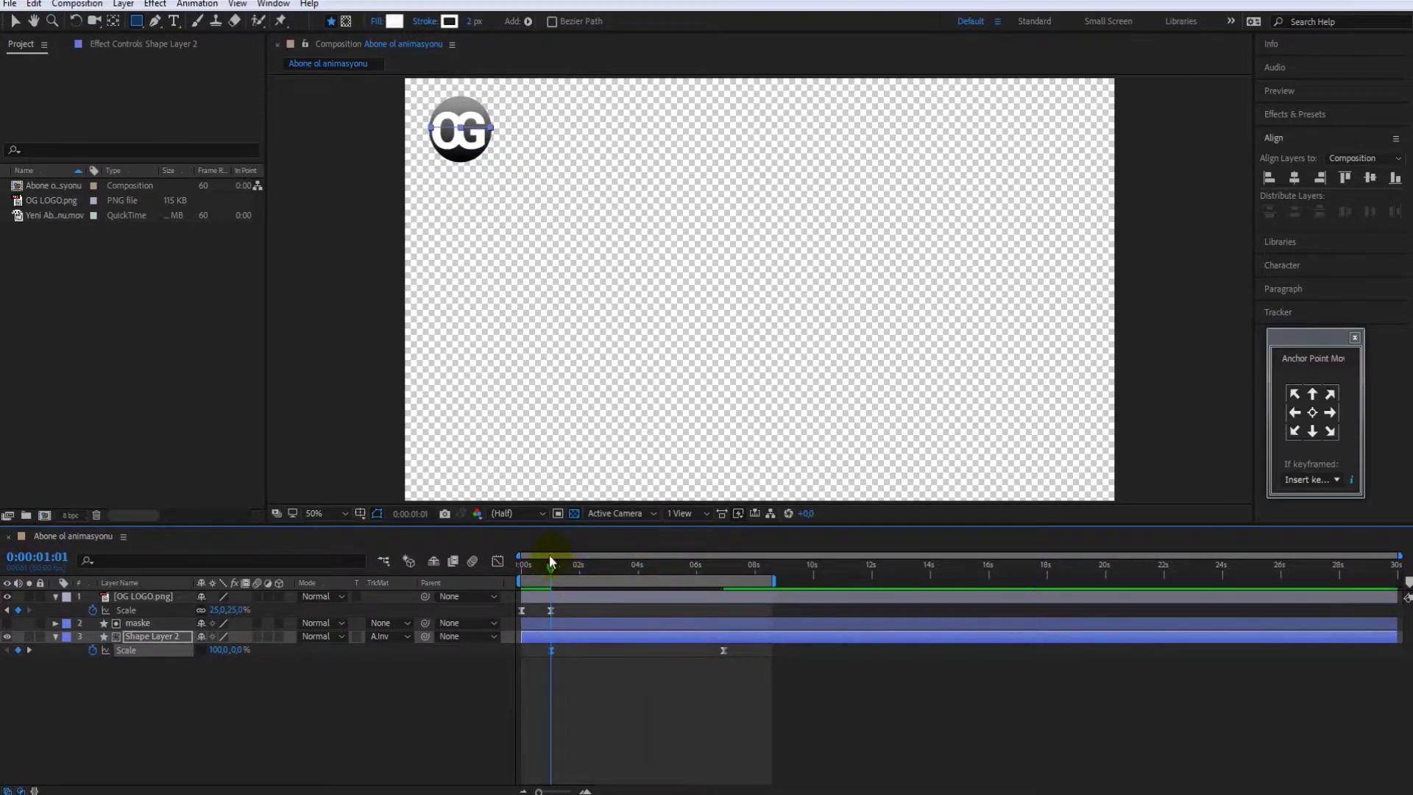
left_click_drag(550, 570, 645, 595)
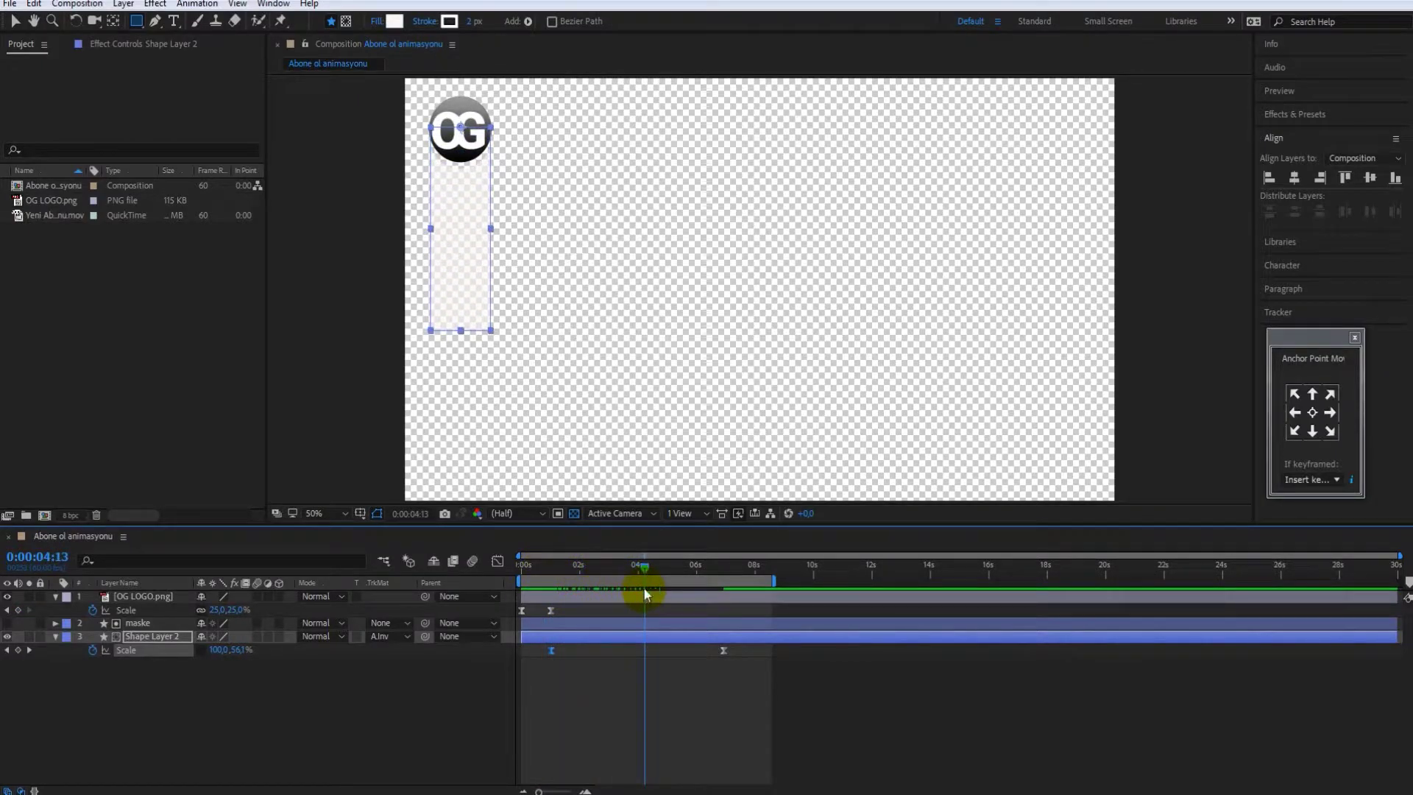
left_click(406, 692)
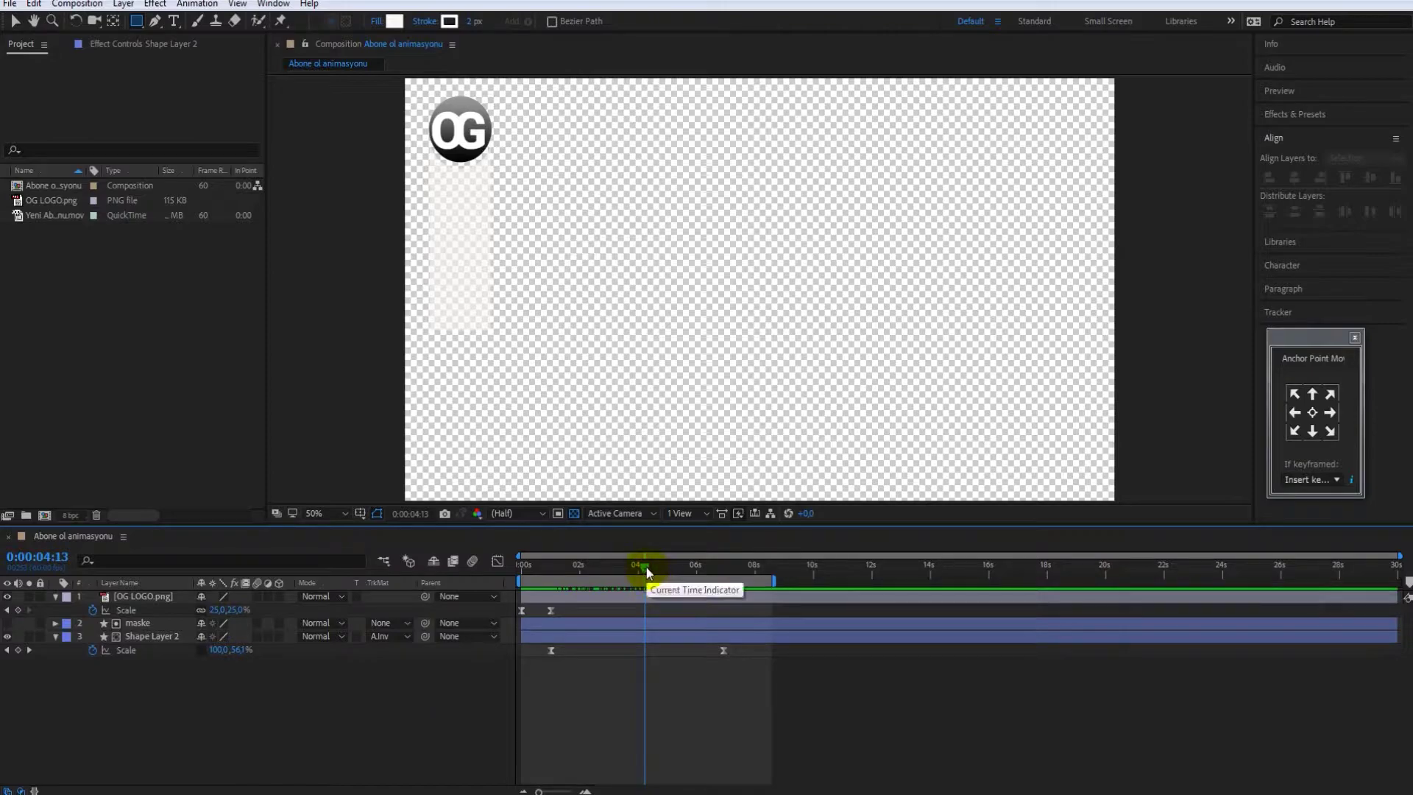
left_click_drag(646, 568, 722, 582)
left_click_drag(726, 578, 726, 578)
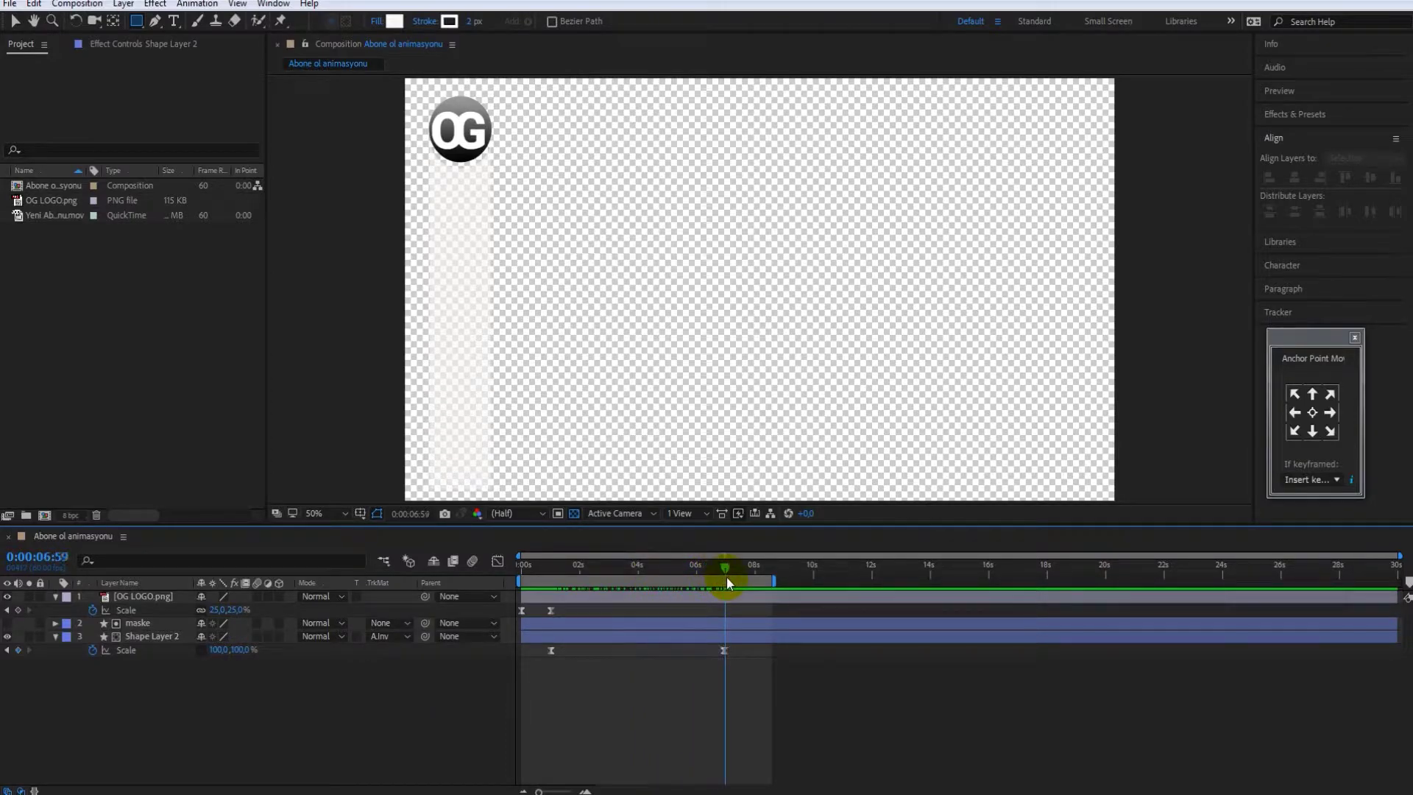
left_click(1012, 186)
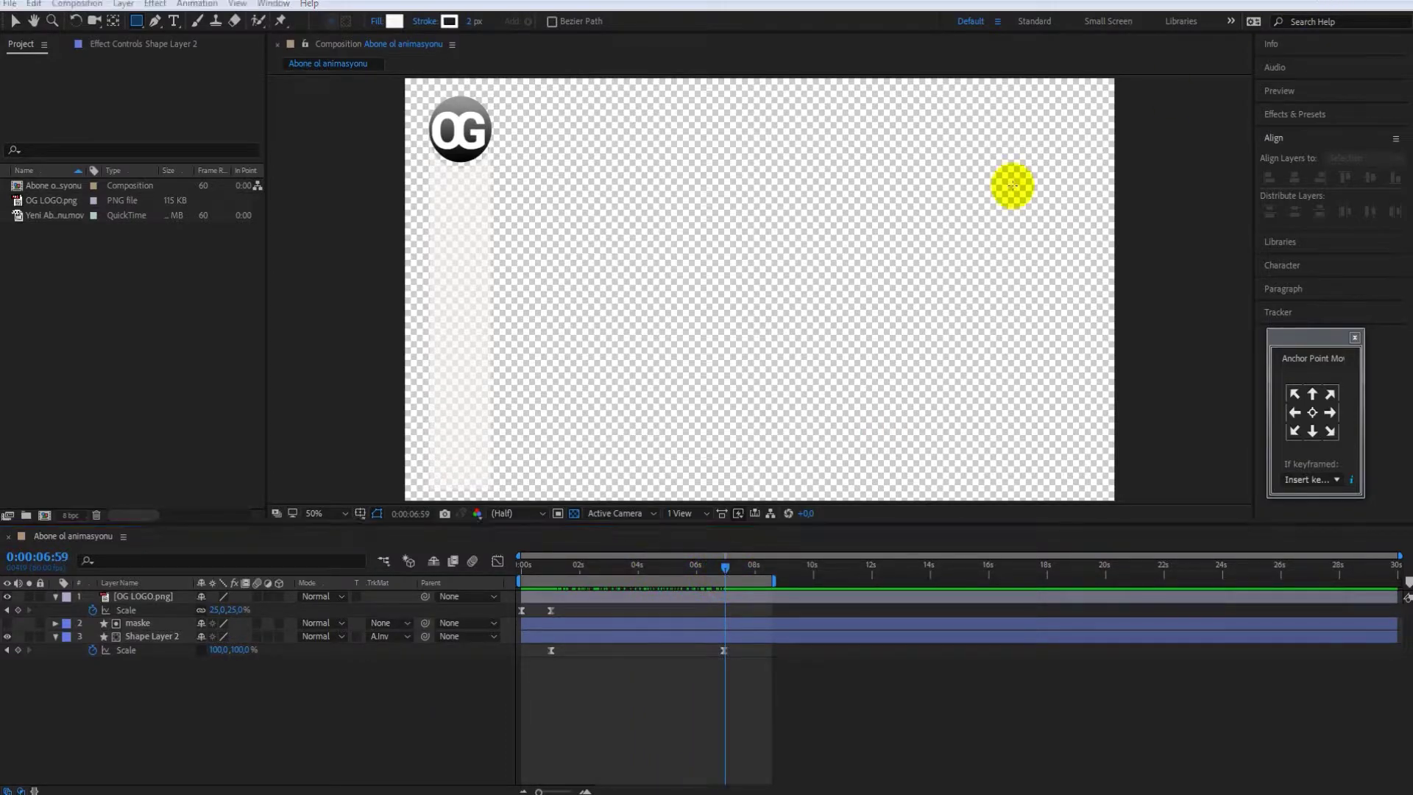
left_click(688, 652)
left_click_drag(773, 581, 772, 585)
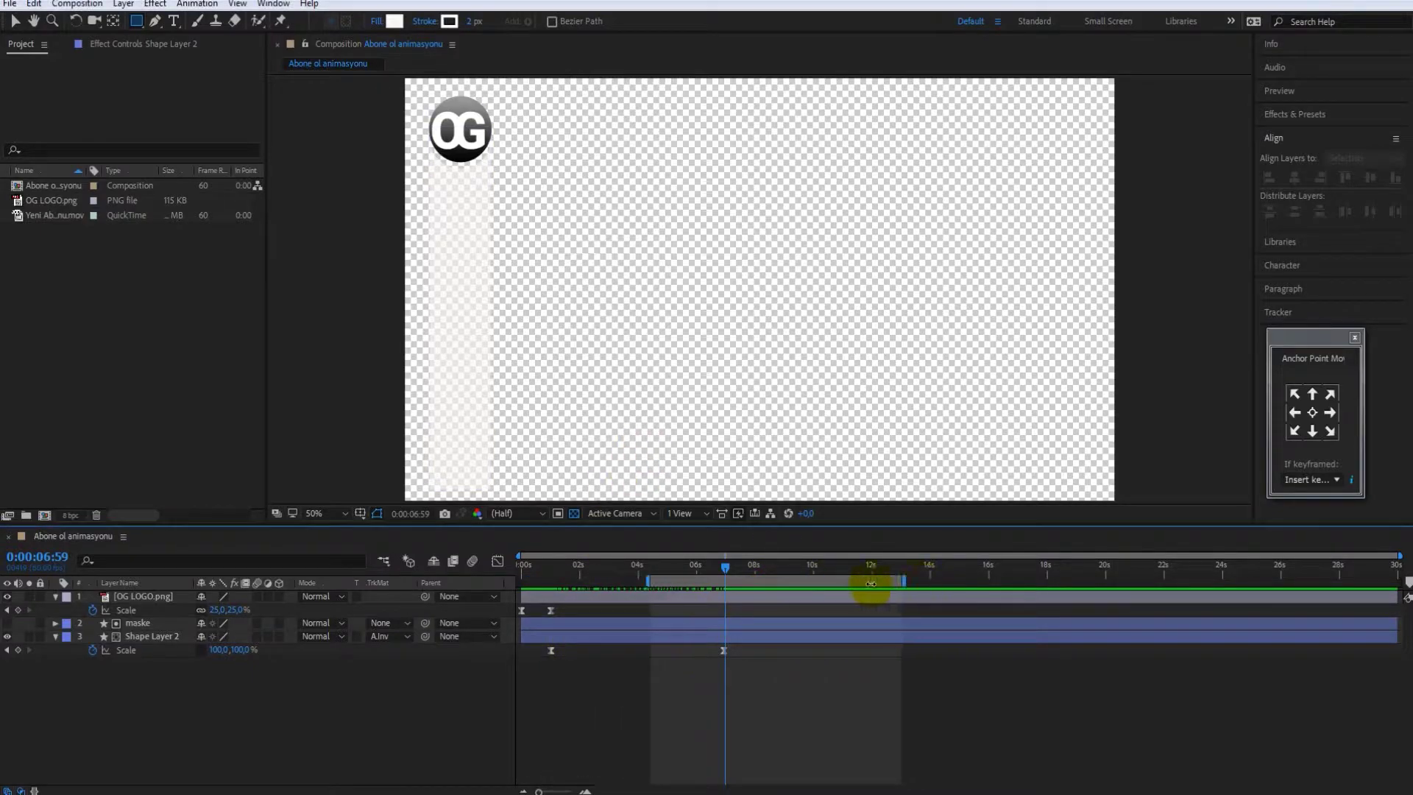
Extend the work area to 18 seconds and add a hold Scale keyframe at 12 seconds.
left_click_drag(781, 583, 1046, 582)
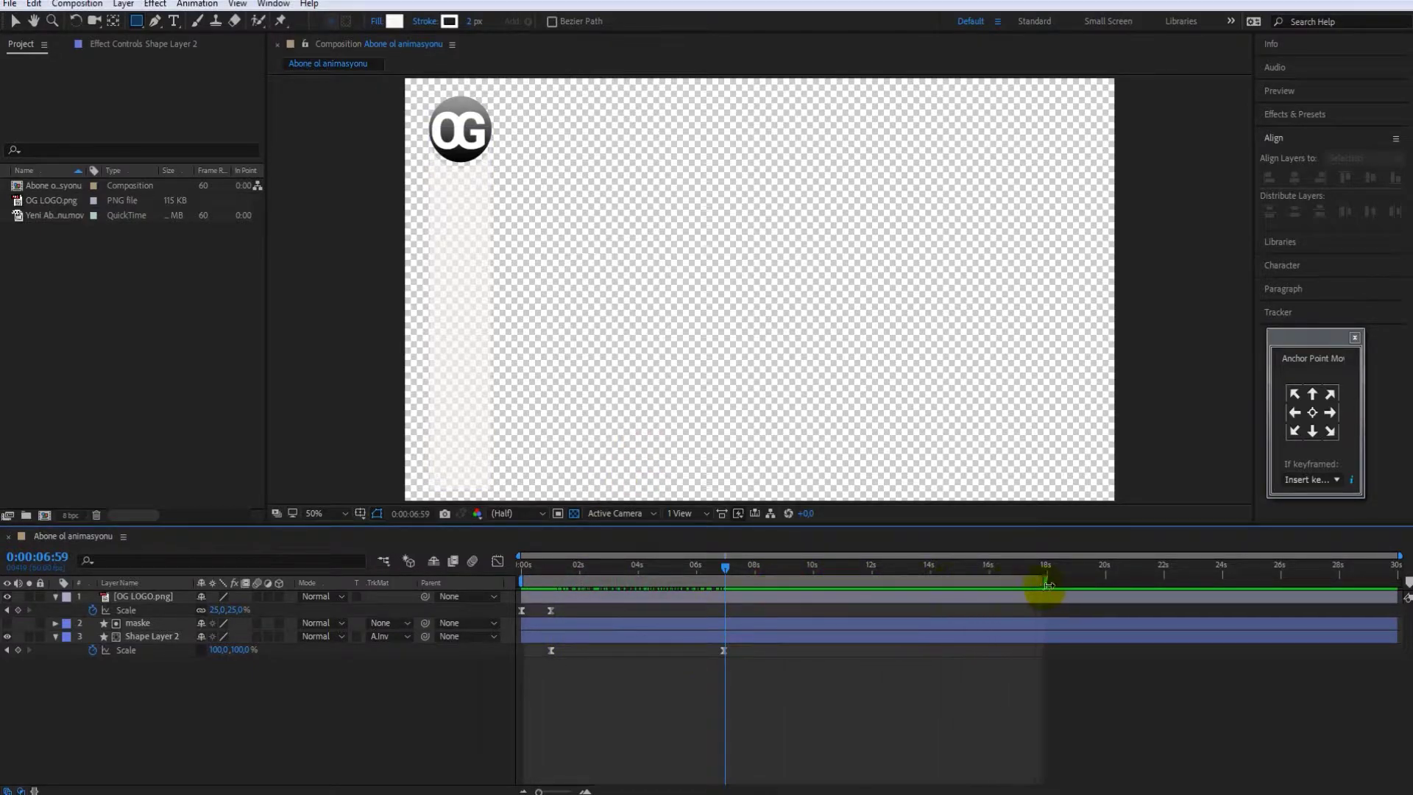
left_click_drag(725, 567, 870, 578)
left_click(46, 655)
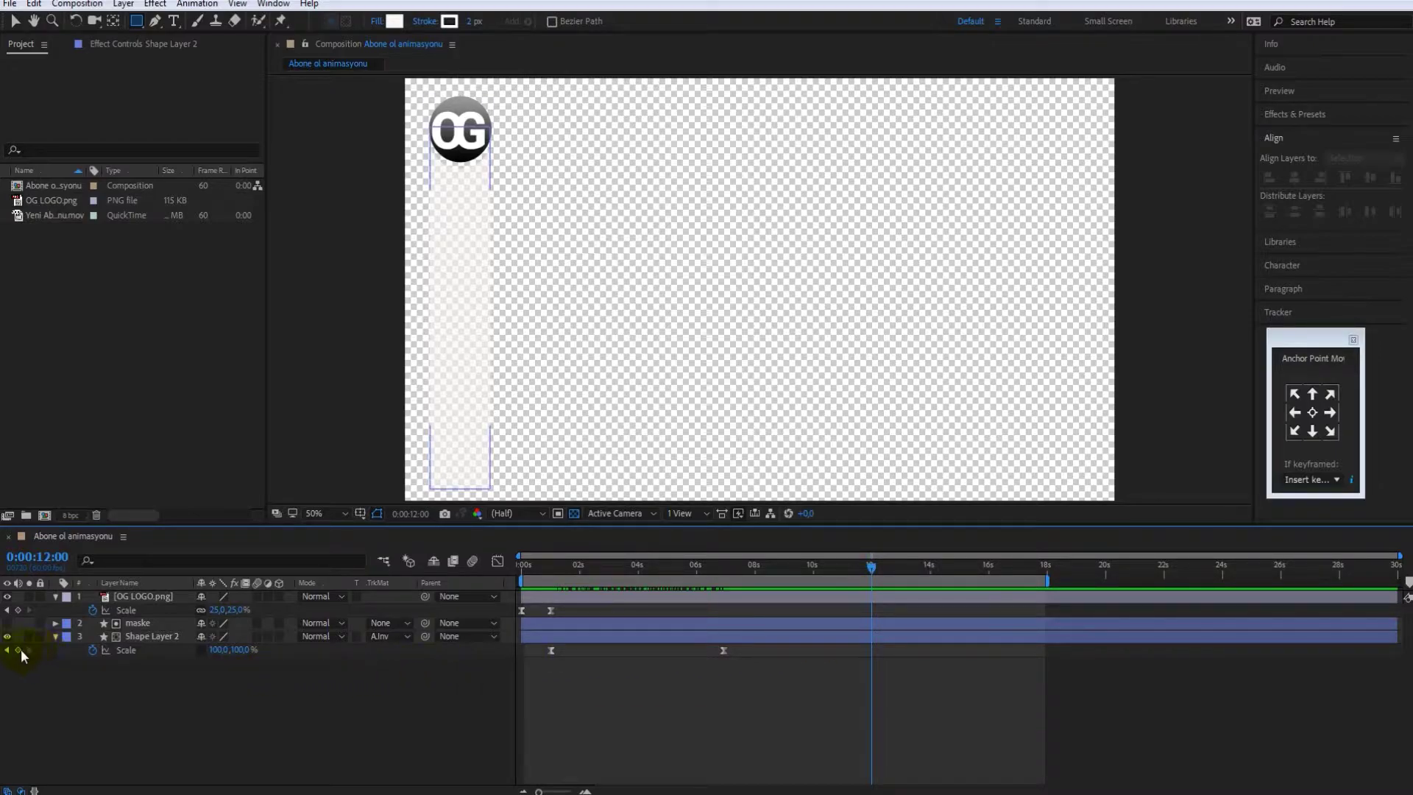
left_click(18, 651)
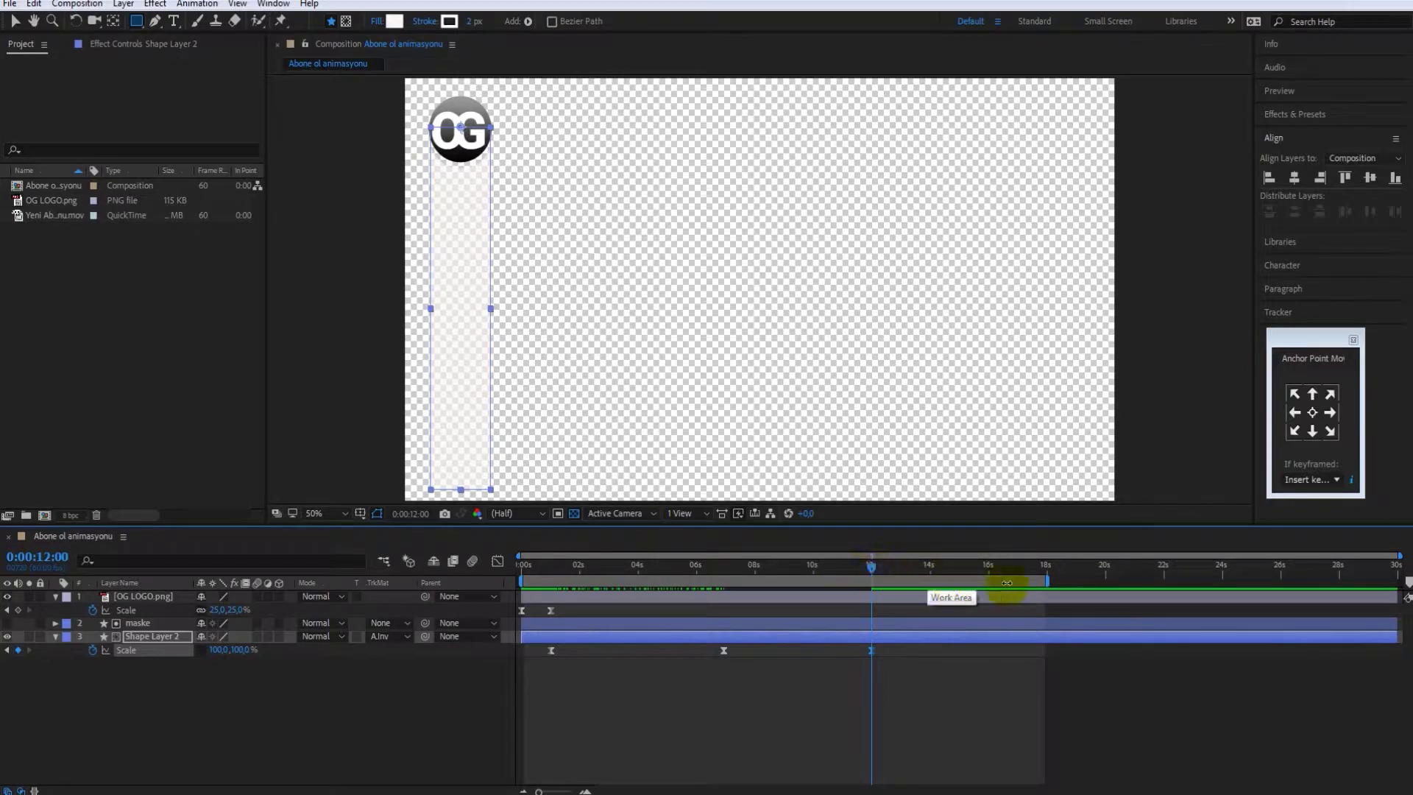
Extend the work area to 20 seconds and keyframe the bar's height to 0% at 18 seconds.
left_click_drag(1049, 579, 1106, 579)
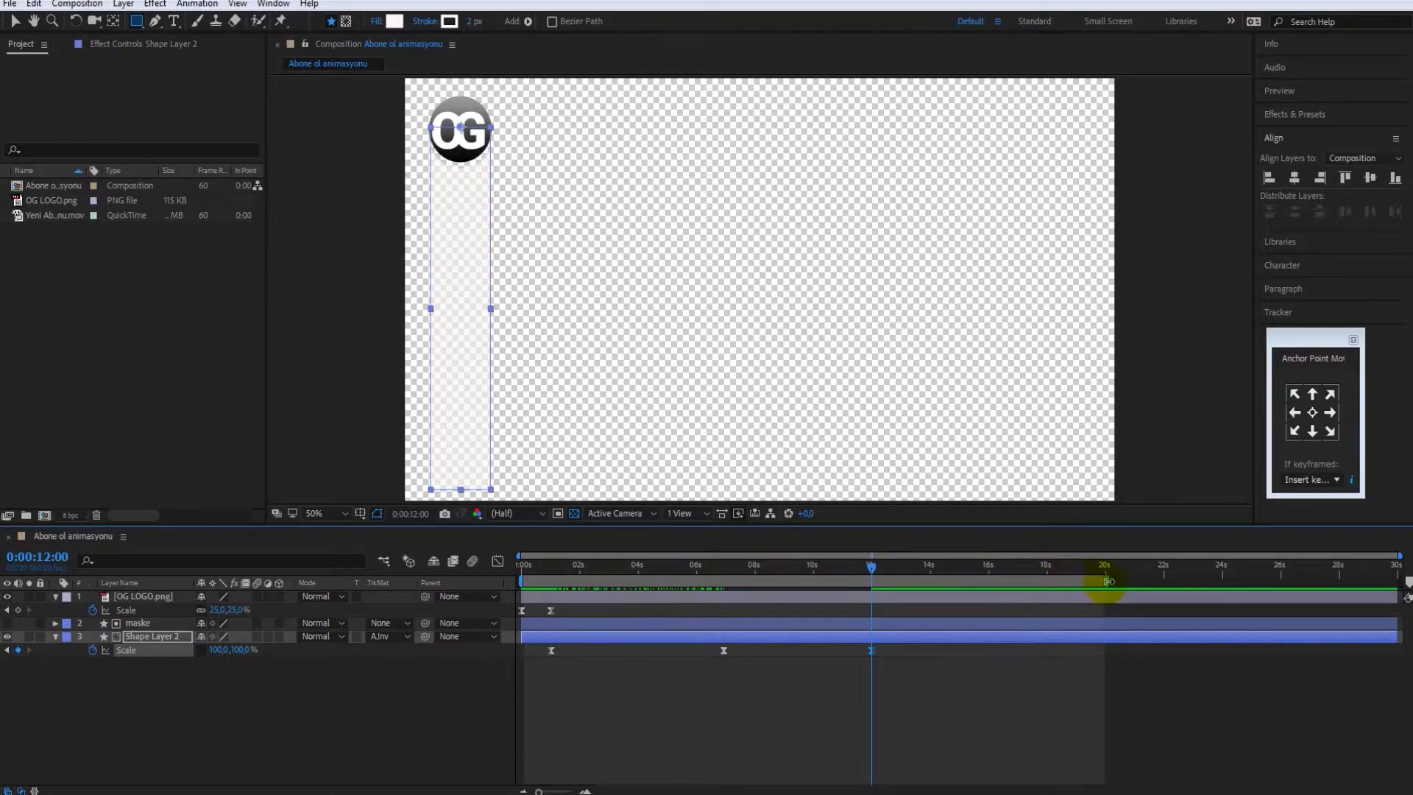
left_click_drag(872, 568, 1048, 580)
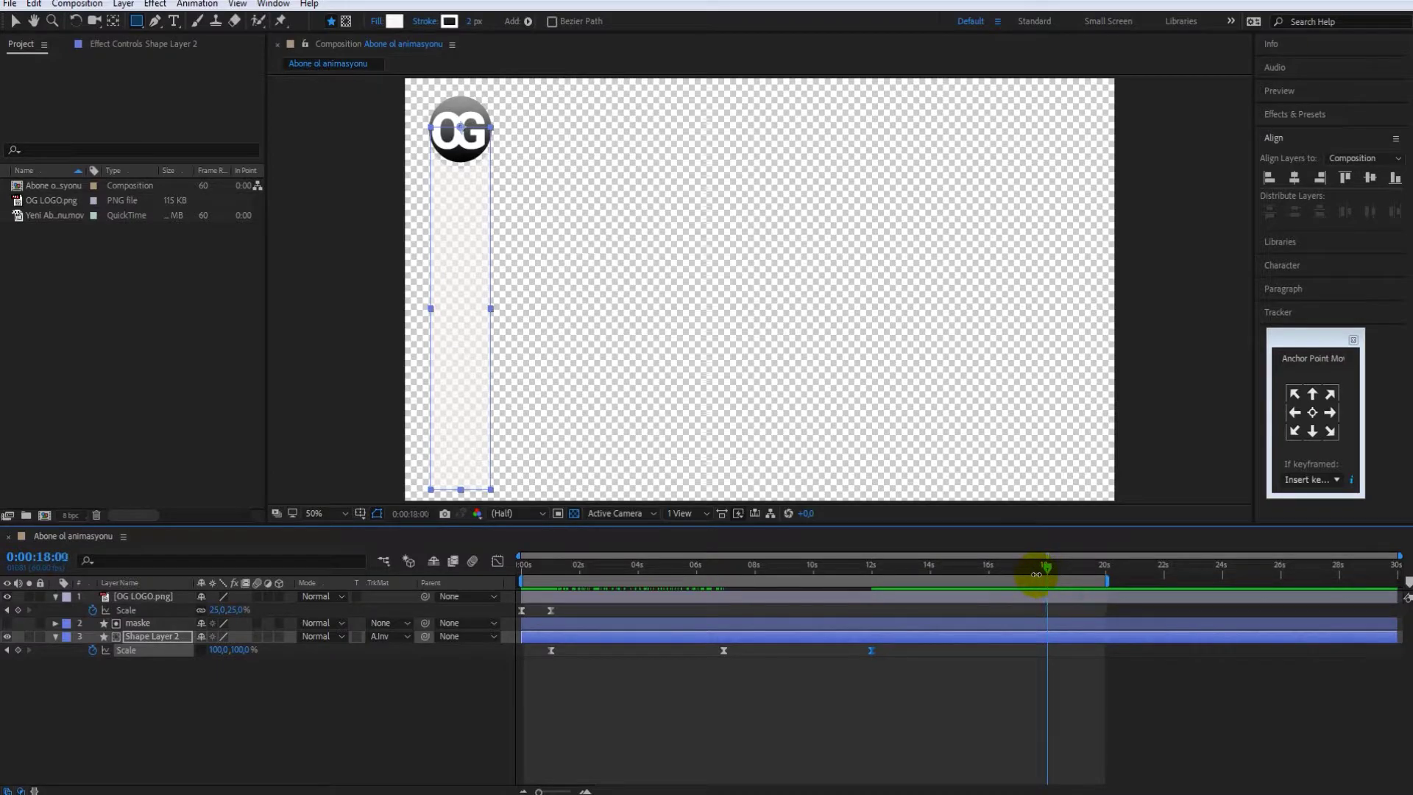
left_click(241, 651)
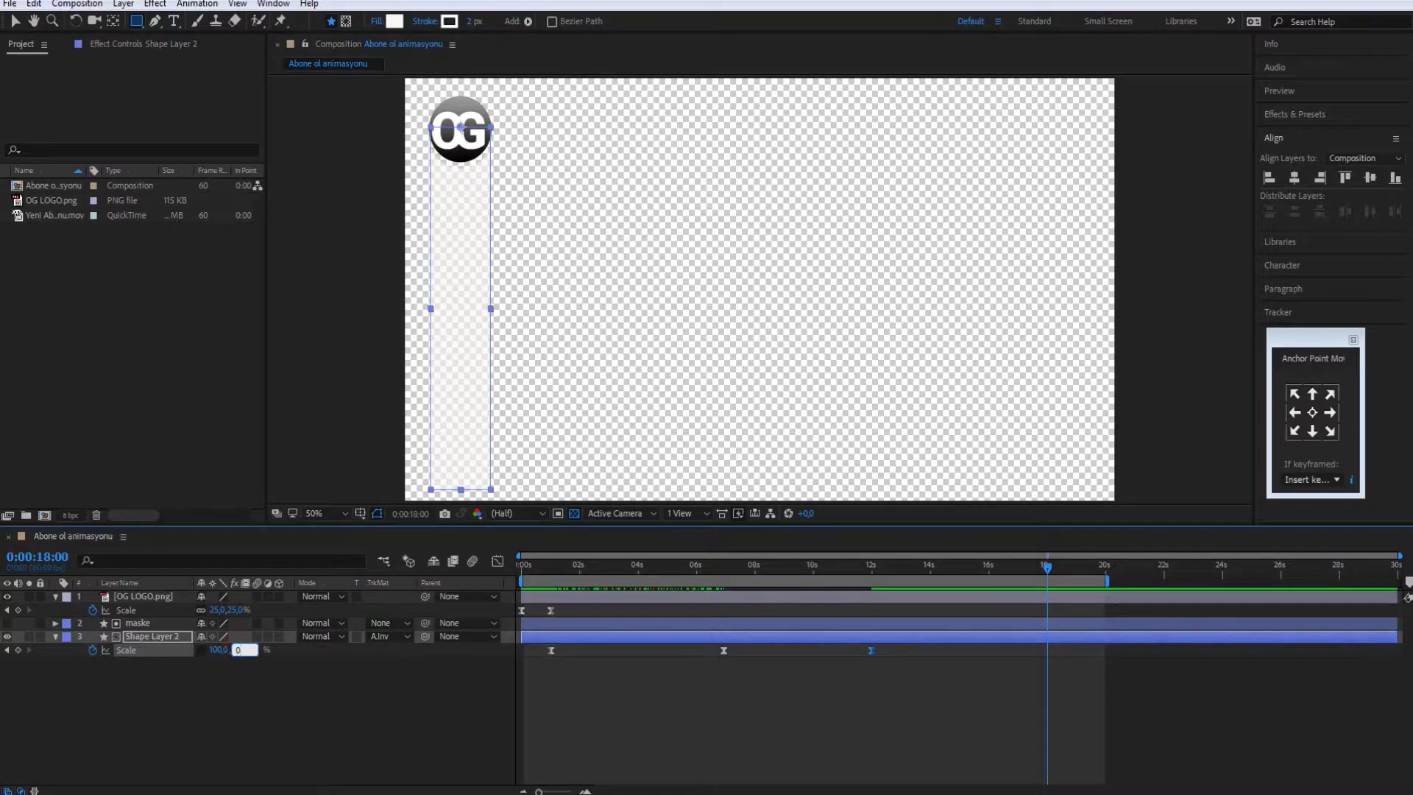
left_click(239, 691)
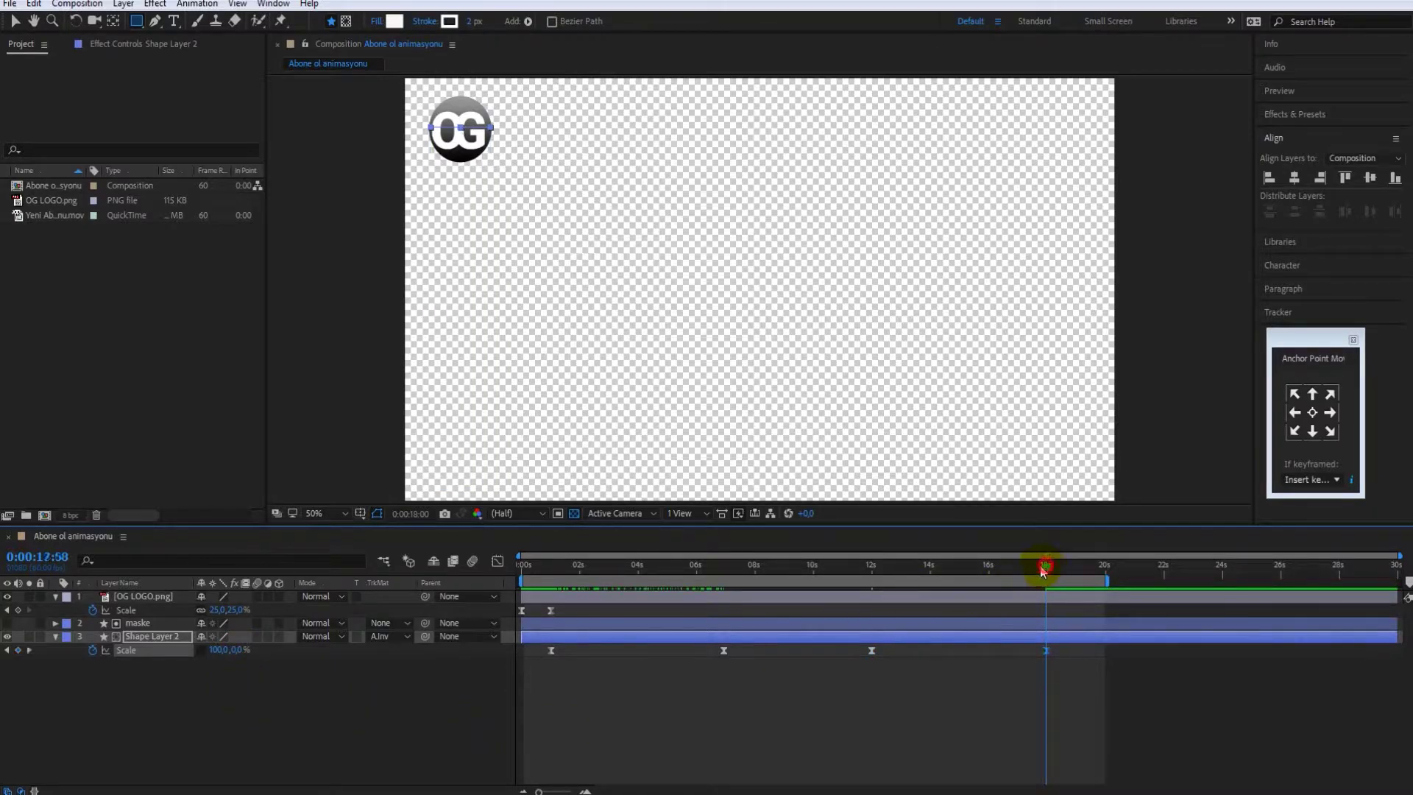
left_click_drag(1046, 567, 522, 612)
Preview the full animation, scrub forward to check the logo's growth, then select OG LOGO.png.
key("space")
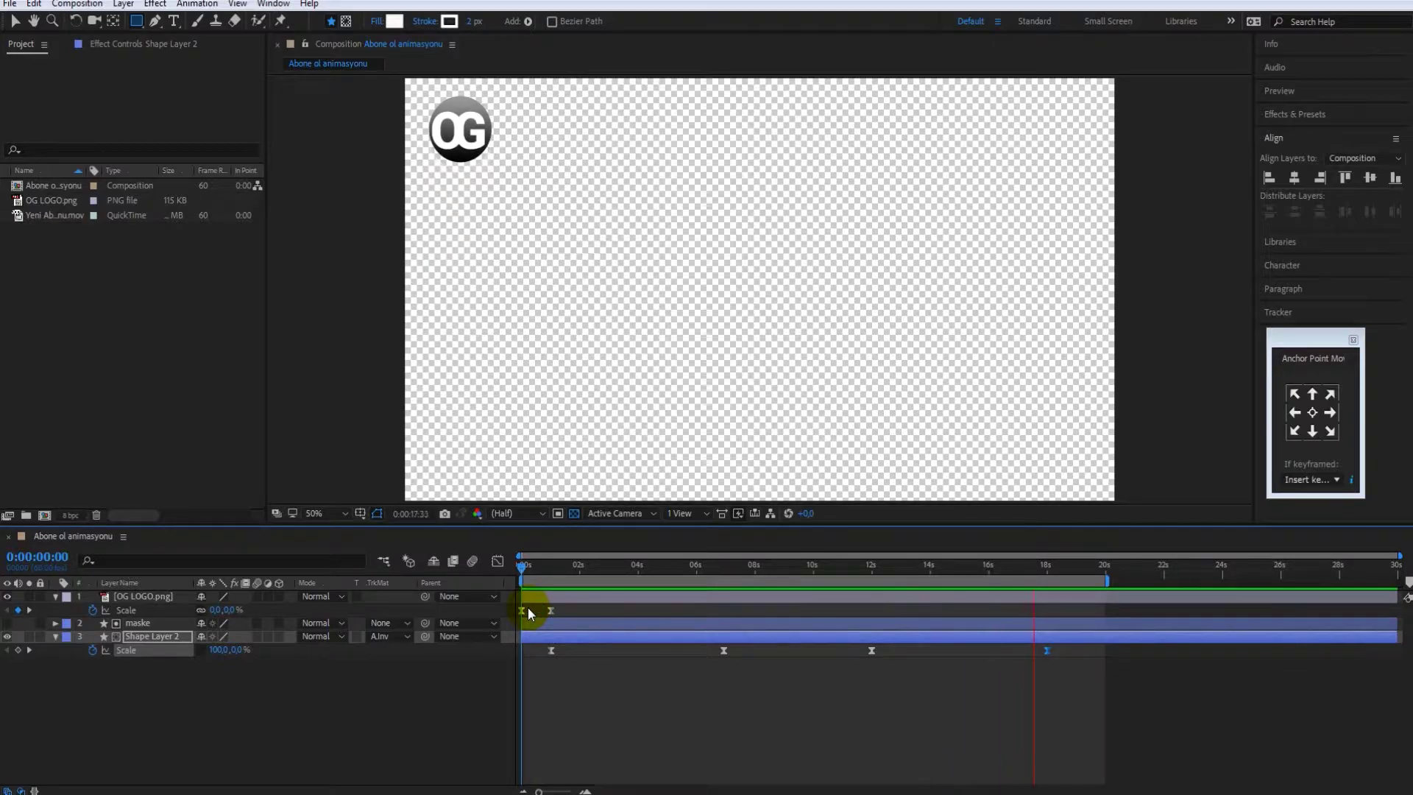
key("space")
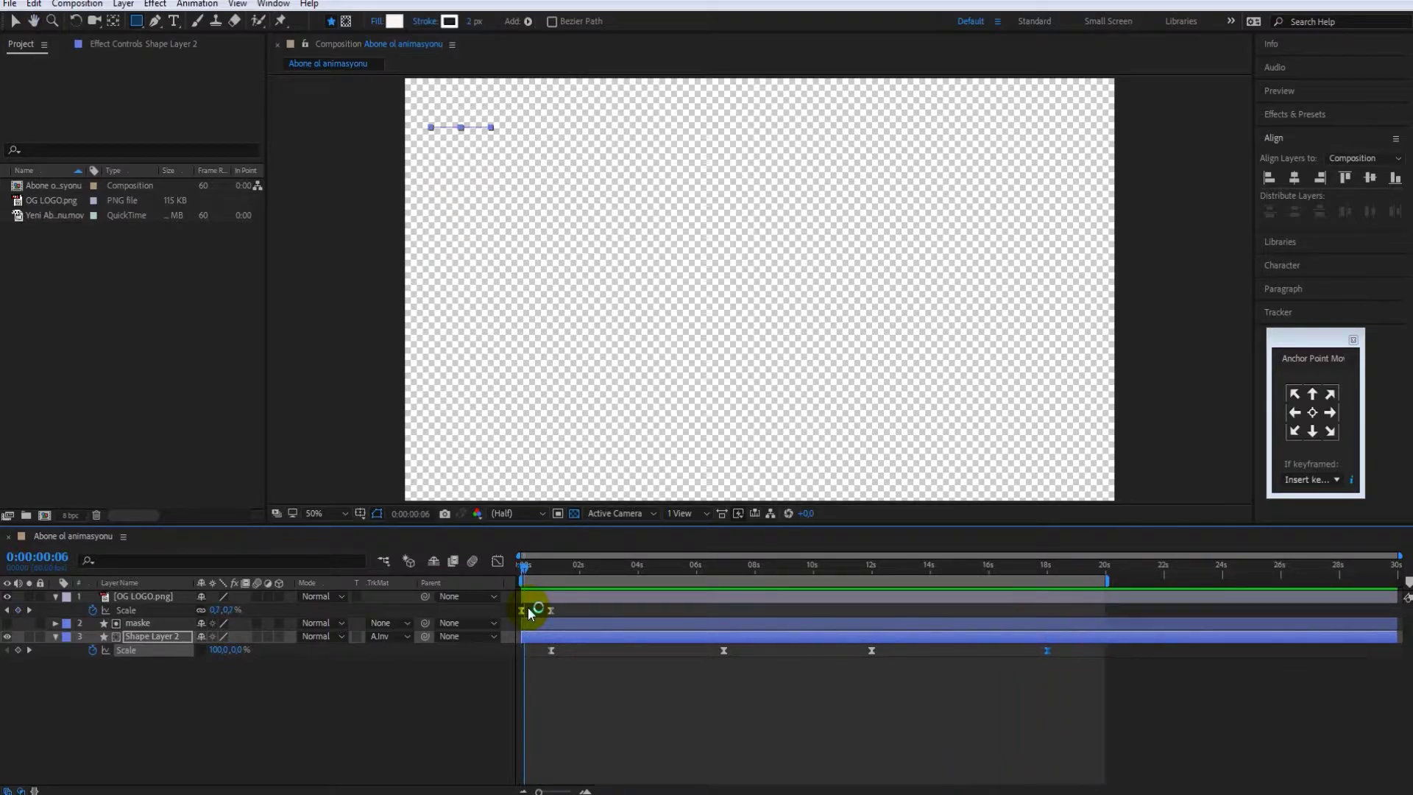
left_click_drag(523, 567, 1046, 571)
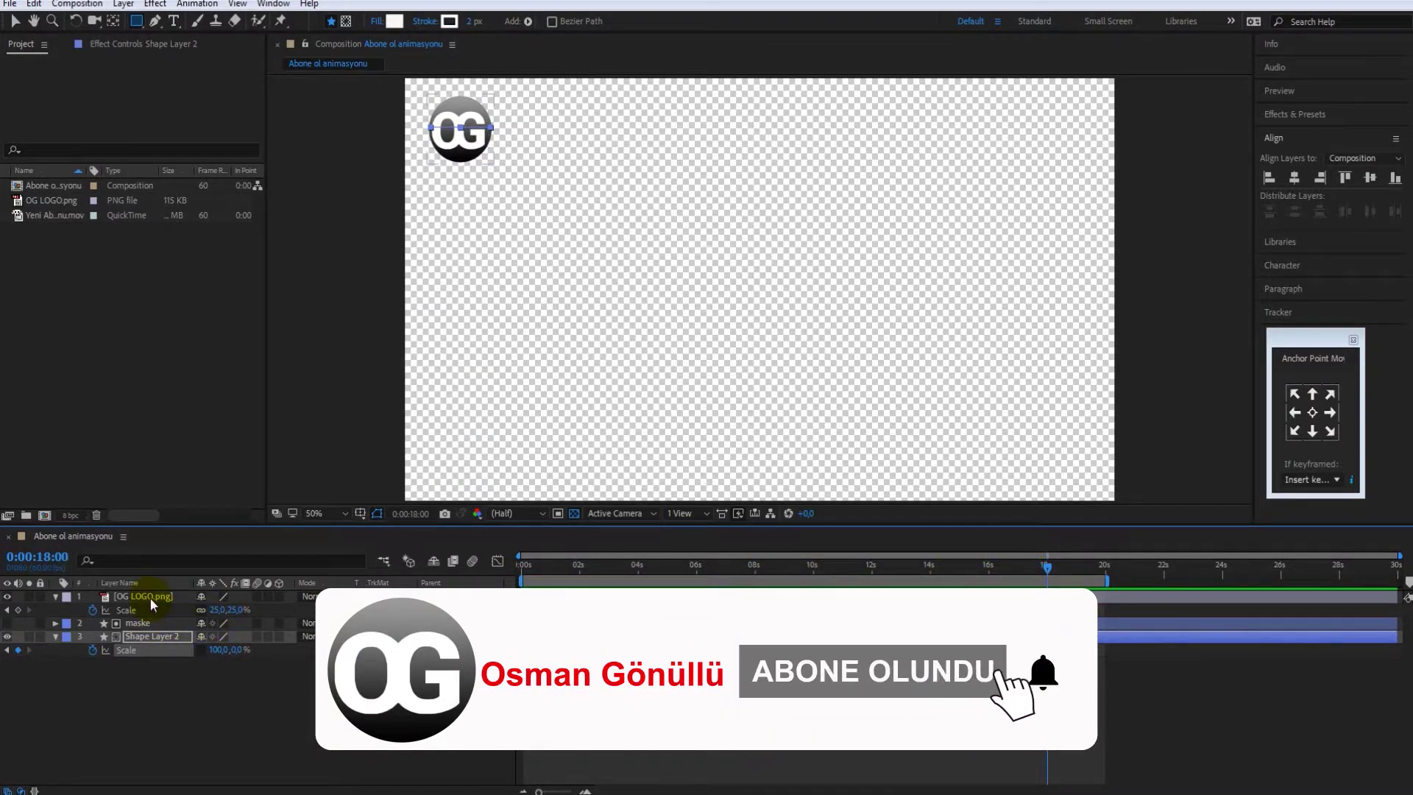
left_click(152, 597)
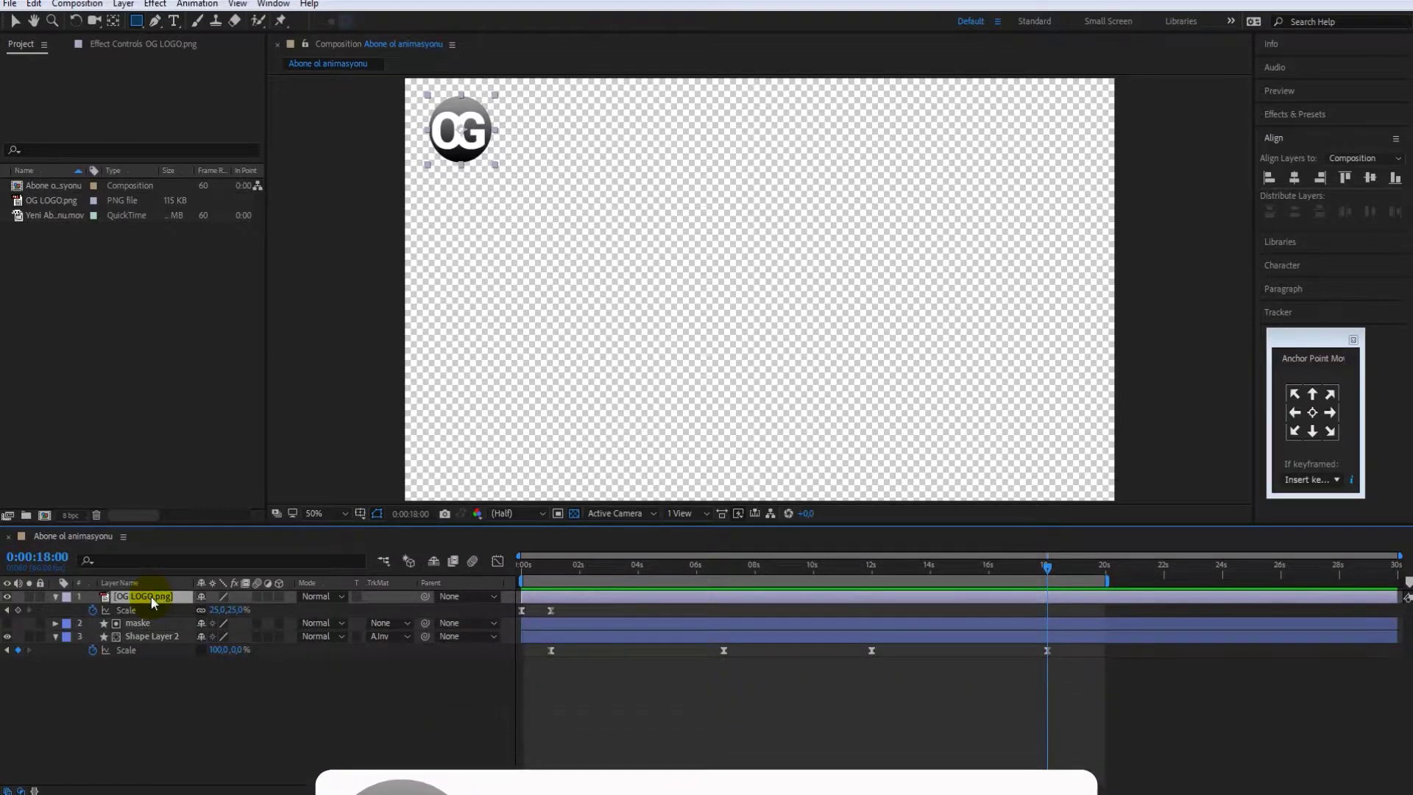
Keyframe OG LOGO.png's Scale at 18 seconds, then set it to 0% at 19 seconds.
left_click(17, 610)
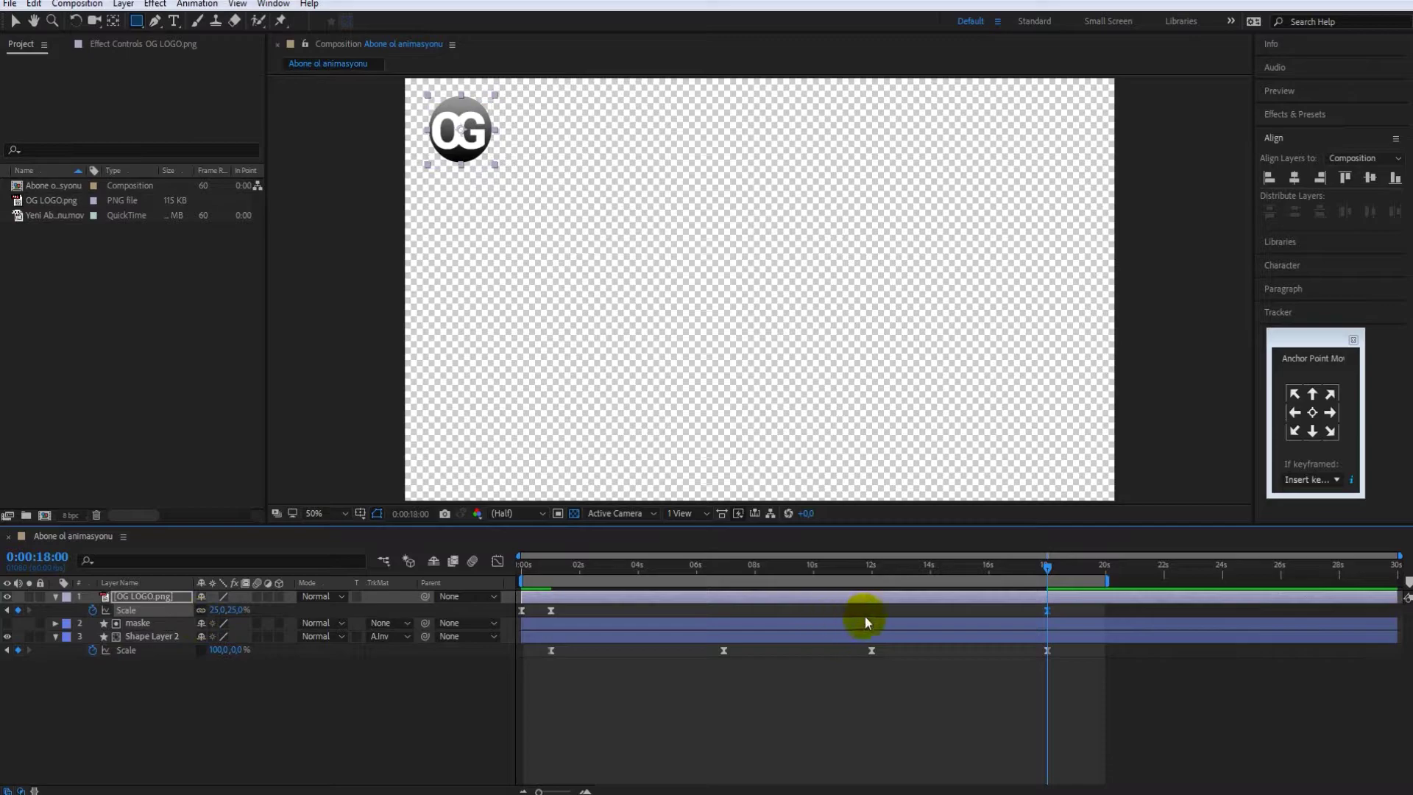
left_click_drag(1047, 574, 1076, 573)
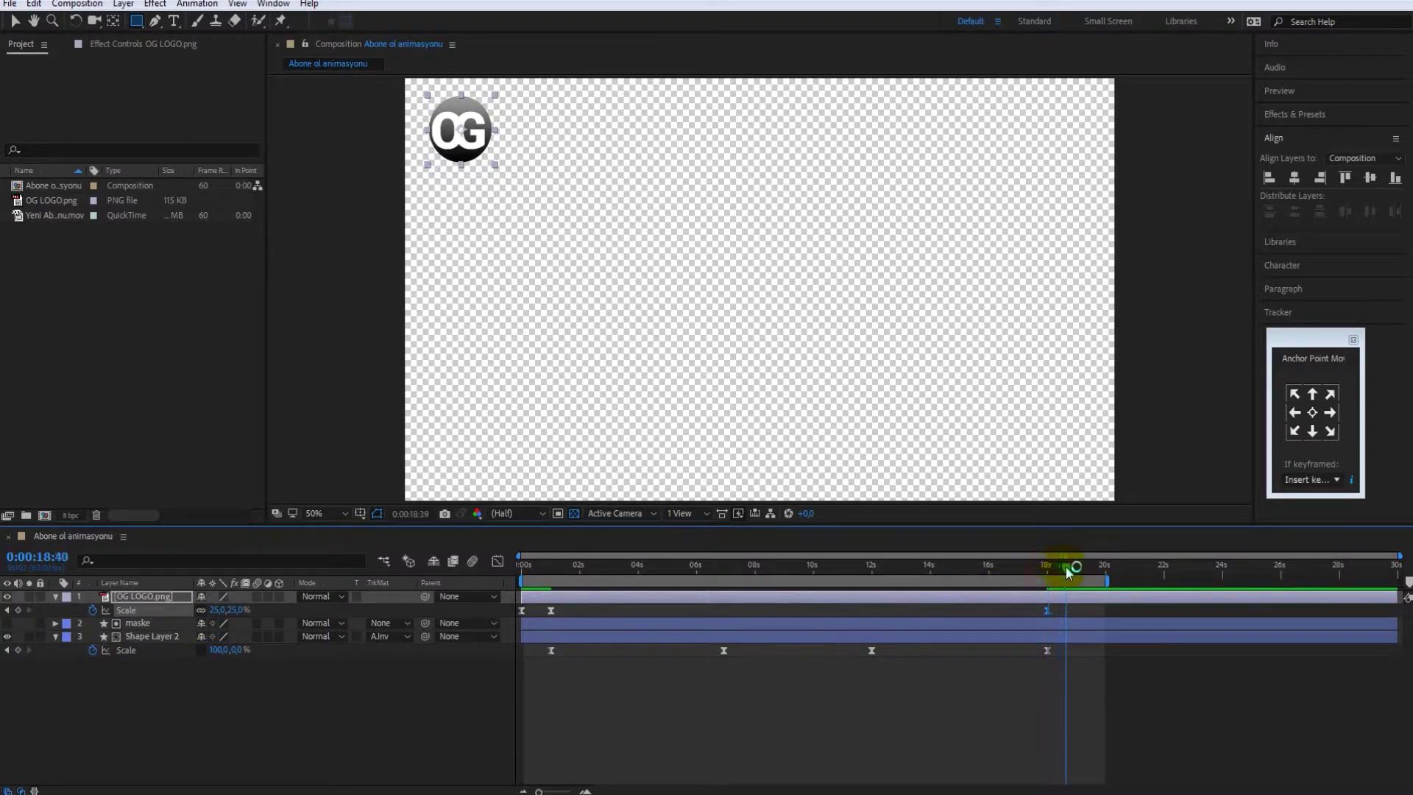
left_click(217, 610)
type("0")
key("Return")
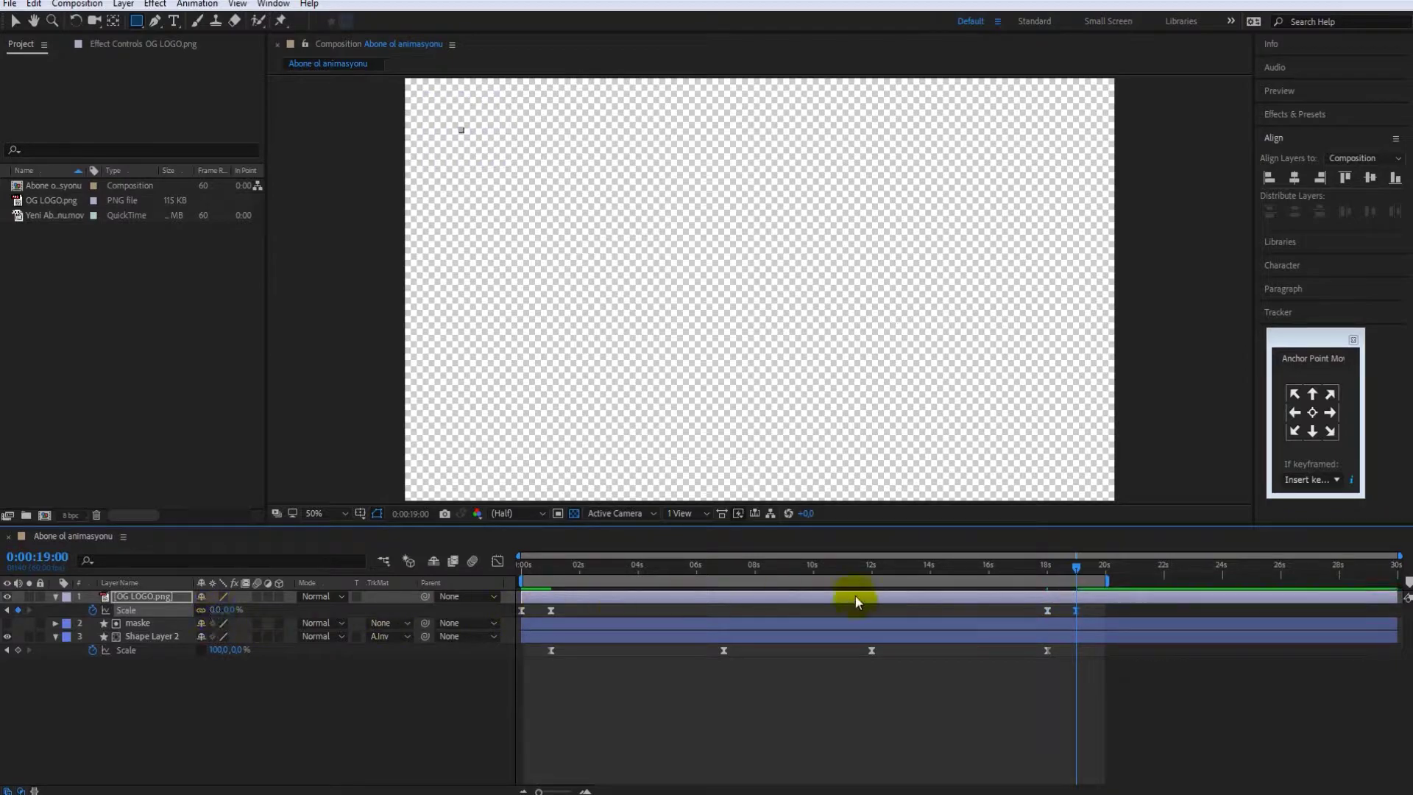
Preview the animation from the start and scrub to about seven seconds to check the bar.
left_click_drag(1075, 574, 521, 573)
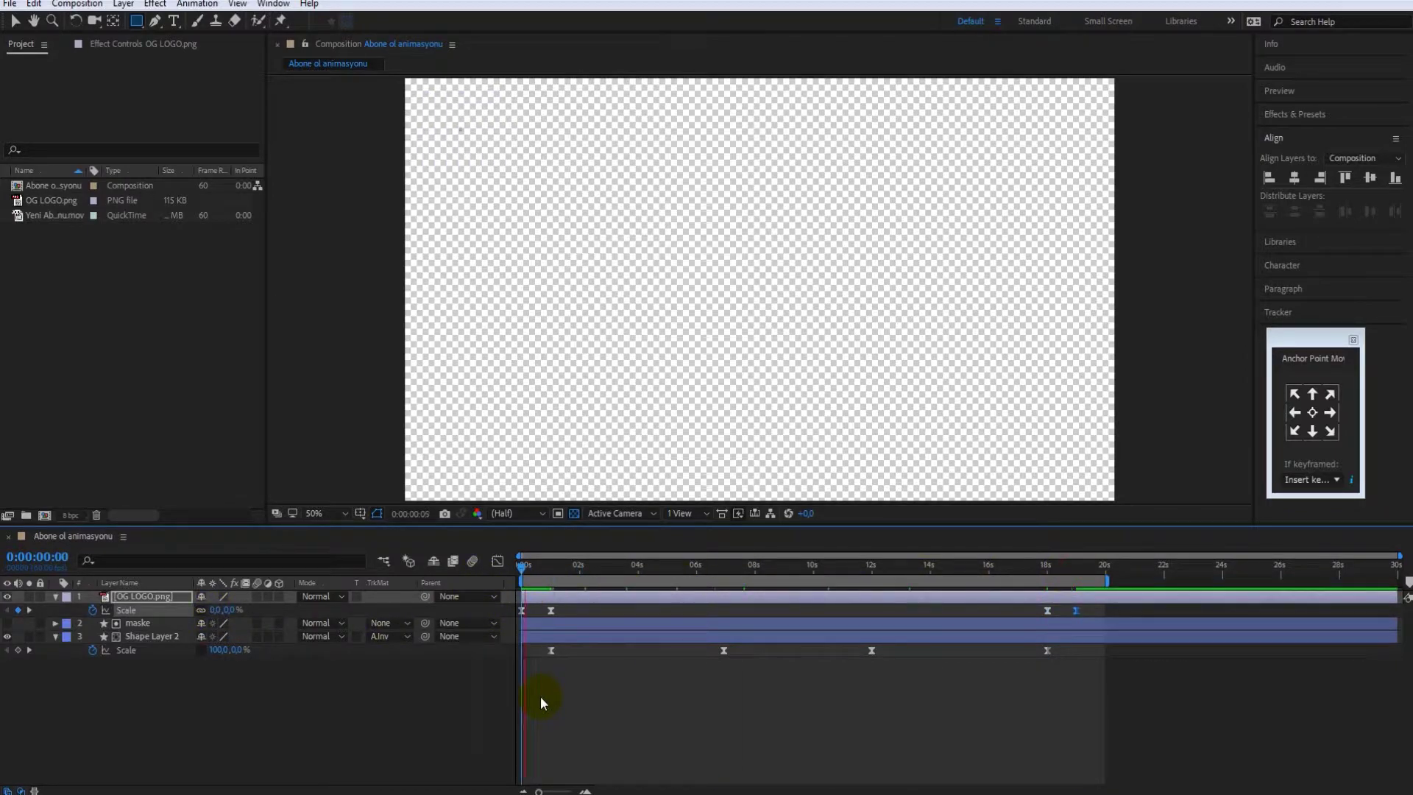
key("space")
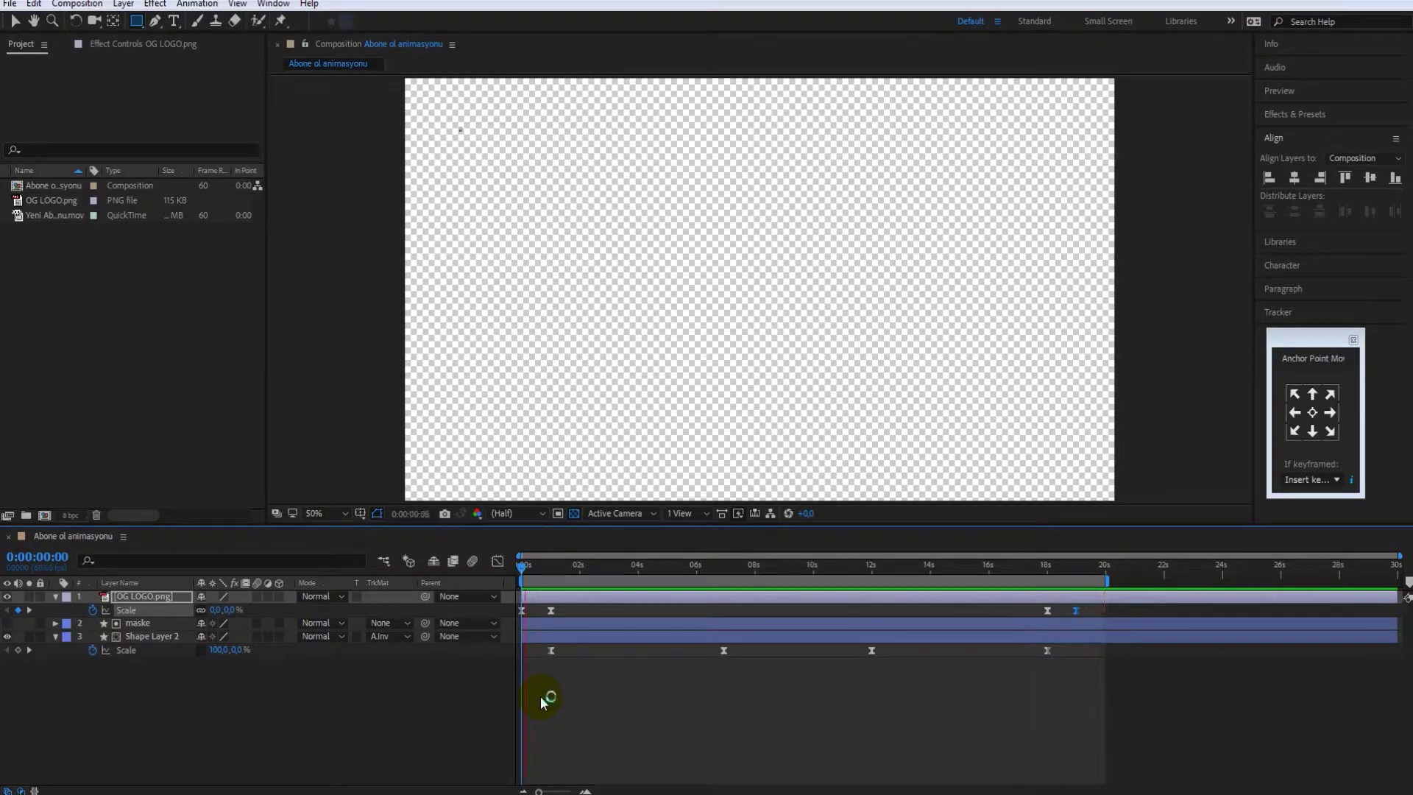
left_click(517, 571)
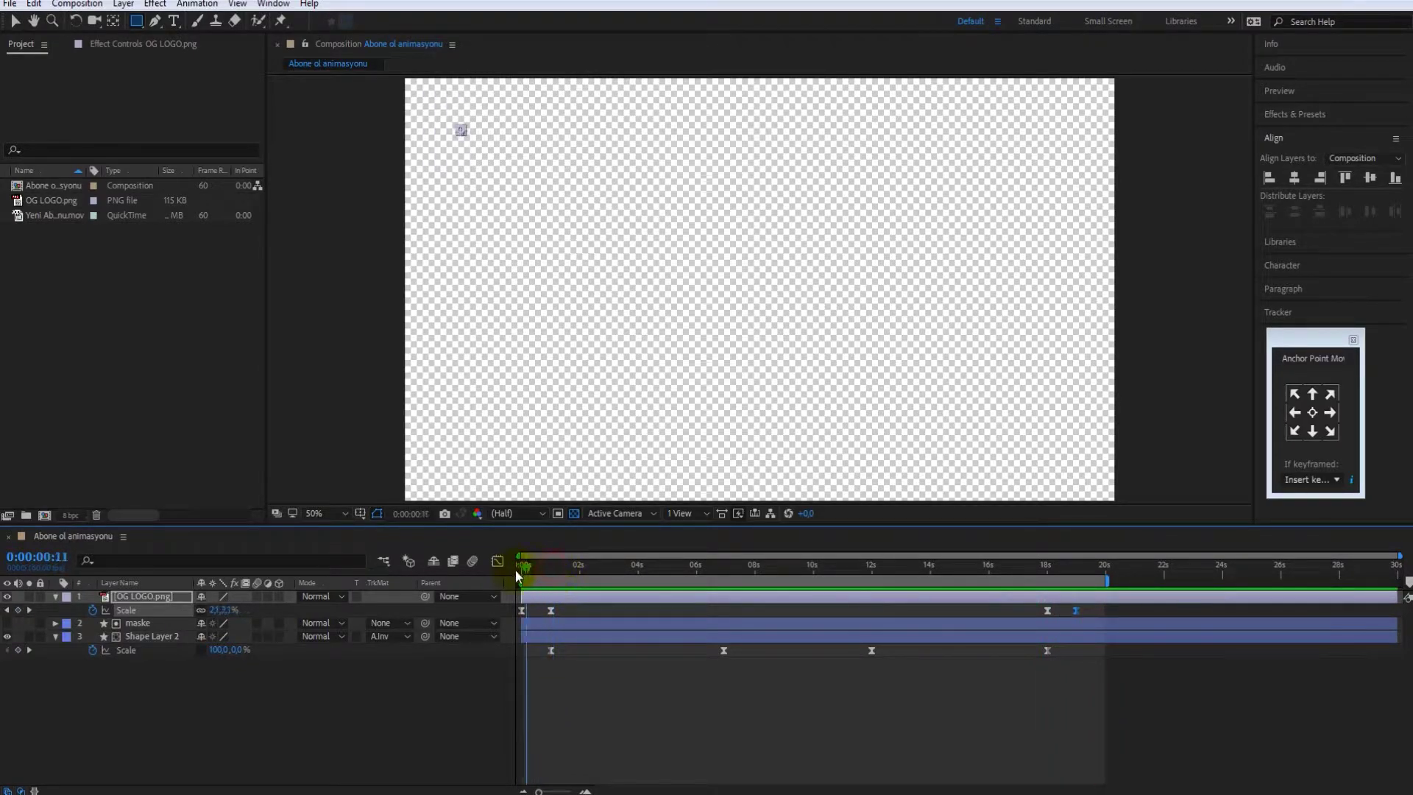
left_click_drag(513, 576, 736, 572)
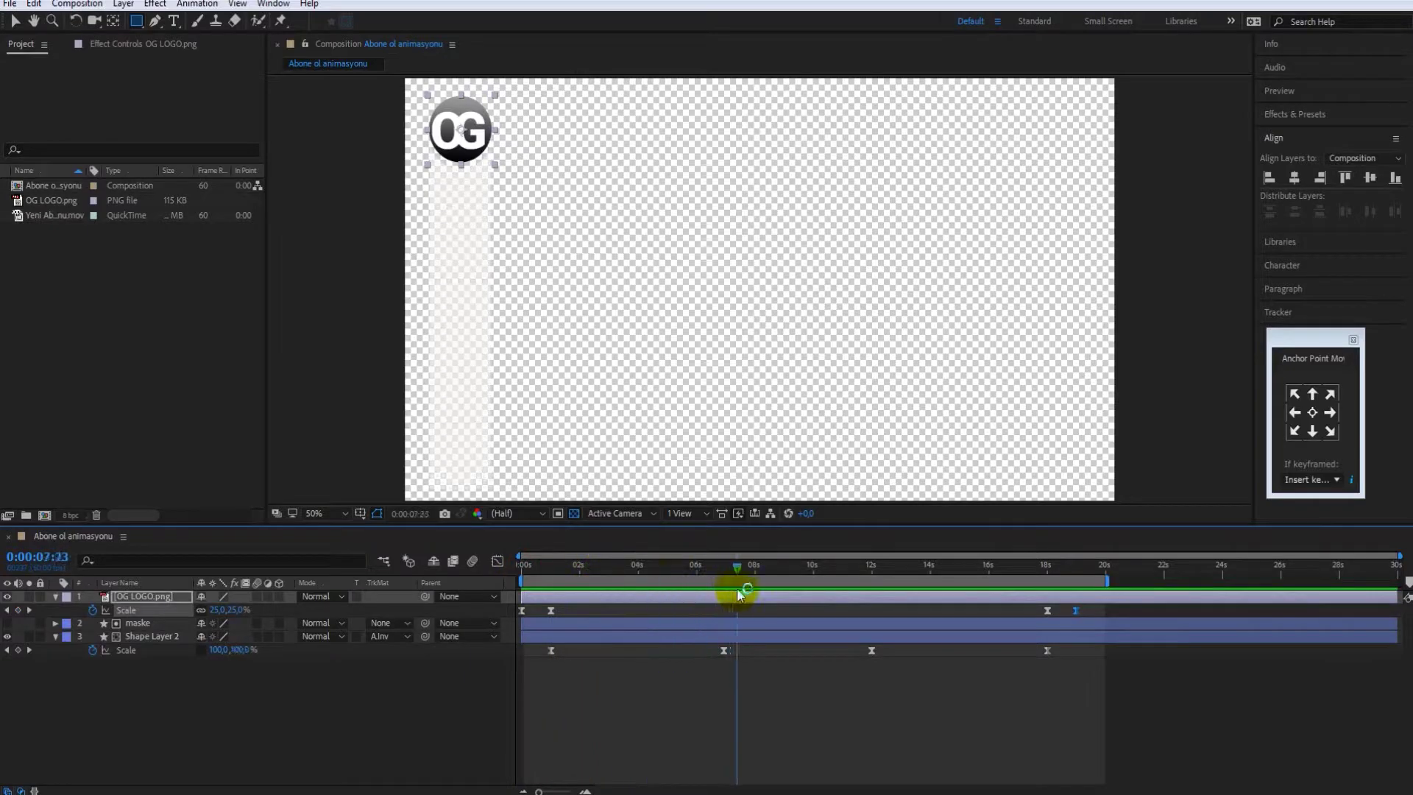
Set Shape Layer 2's Opacity to 70%, then collapse the shape and logo layer properties.
left_click(150, 637)
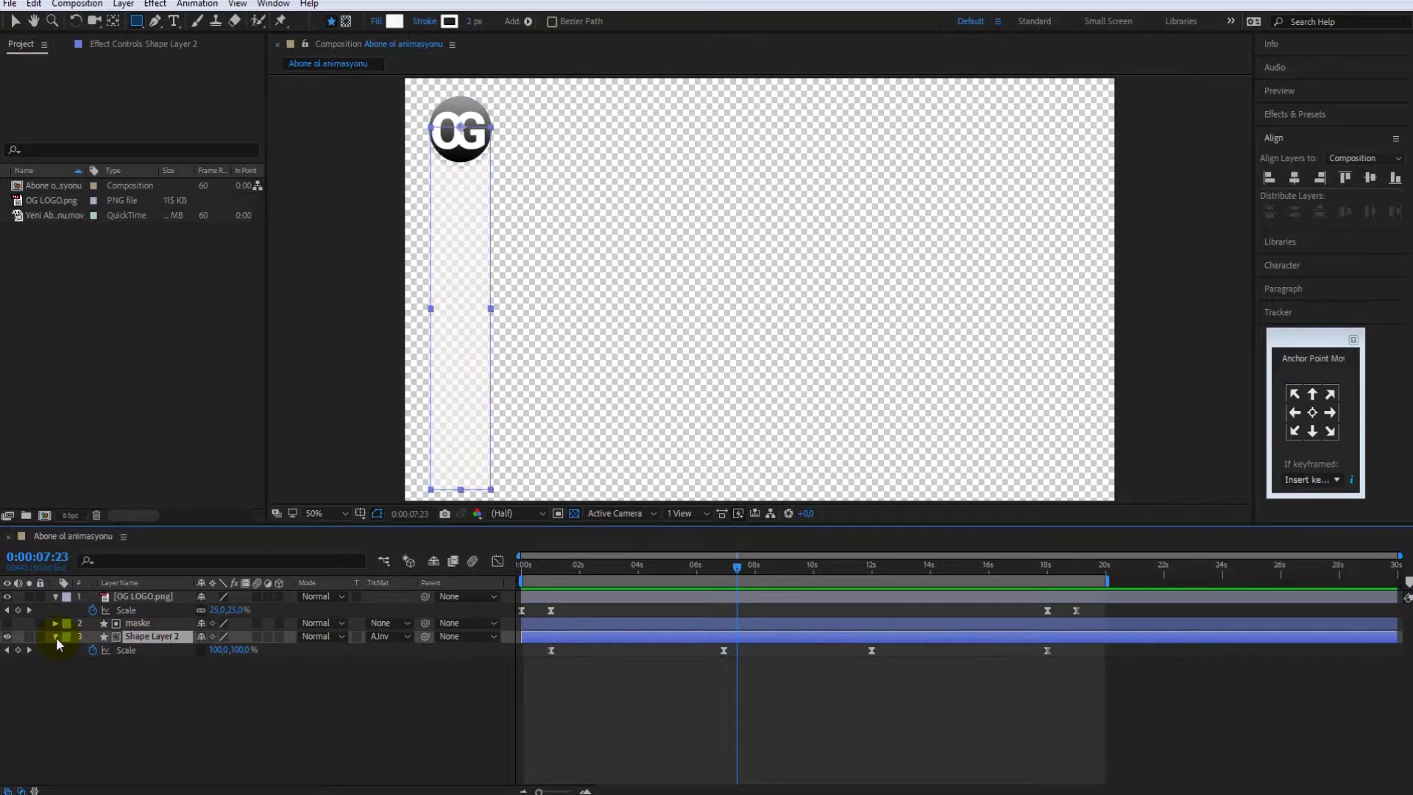
left_click(56, 637)
left_click(55, 638)
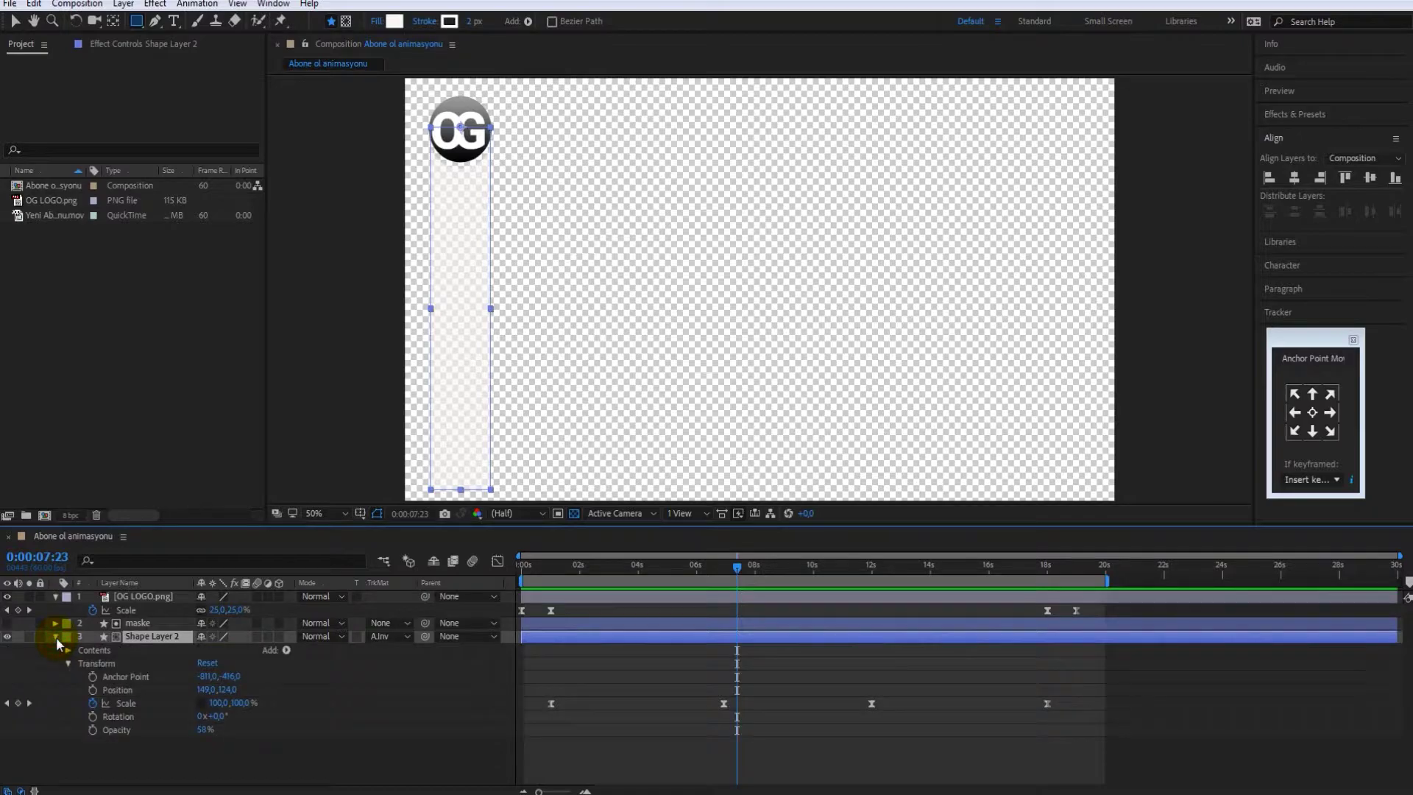
left_click(202, 731)
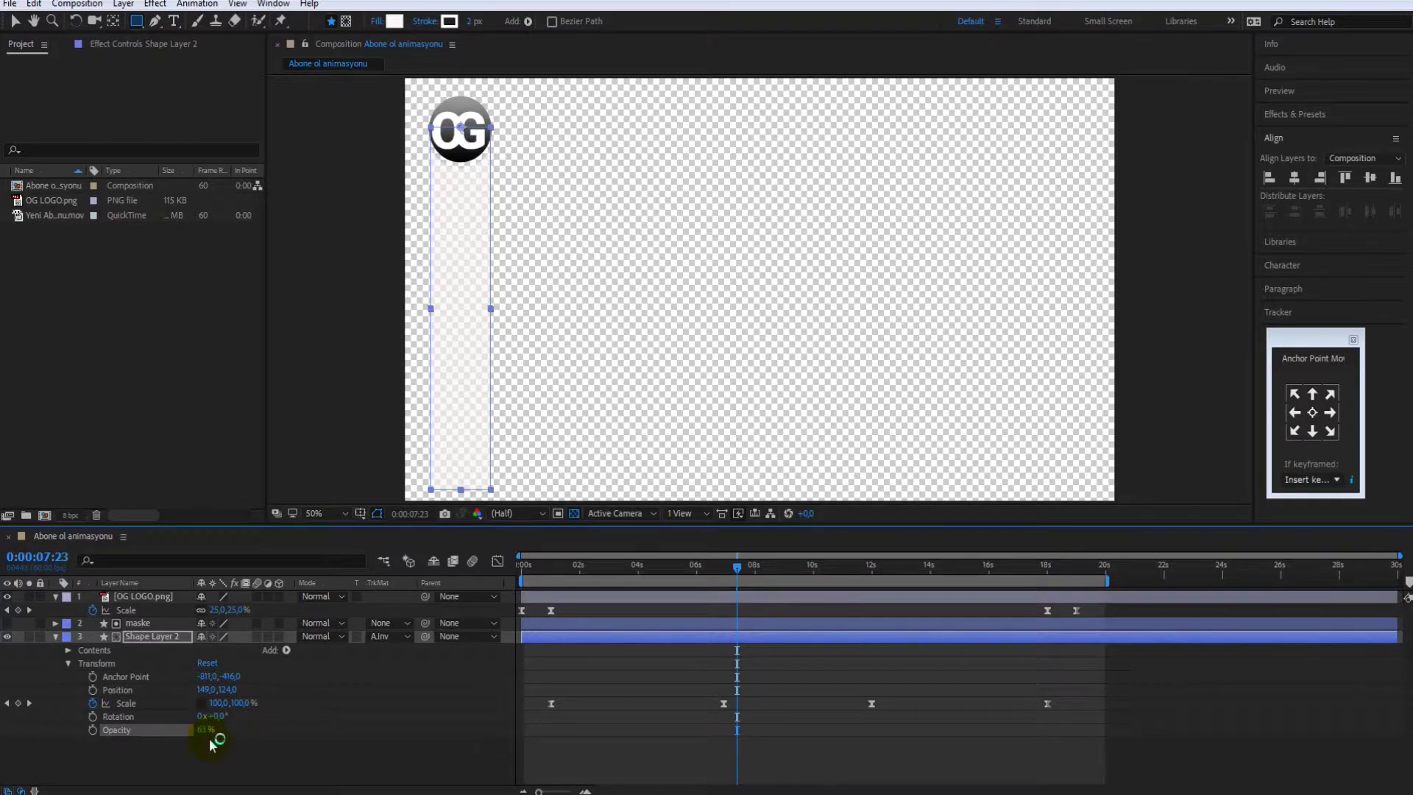
left_click(203, 731)
type("0")
key("Return")
left_click(203, 744)
left_click(55, 636)
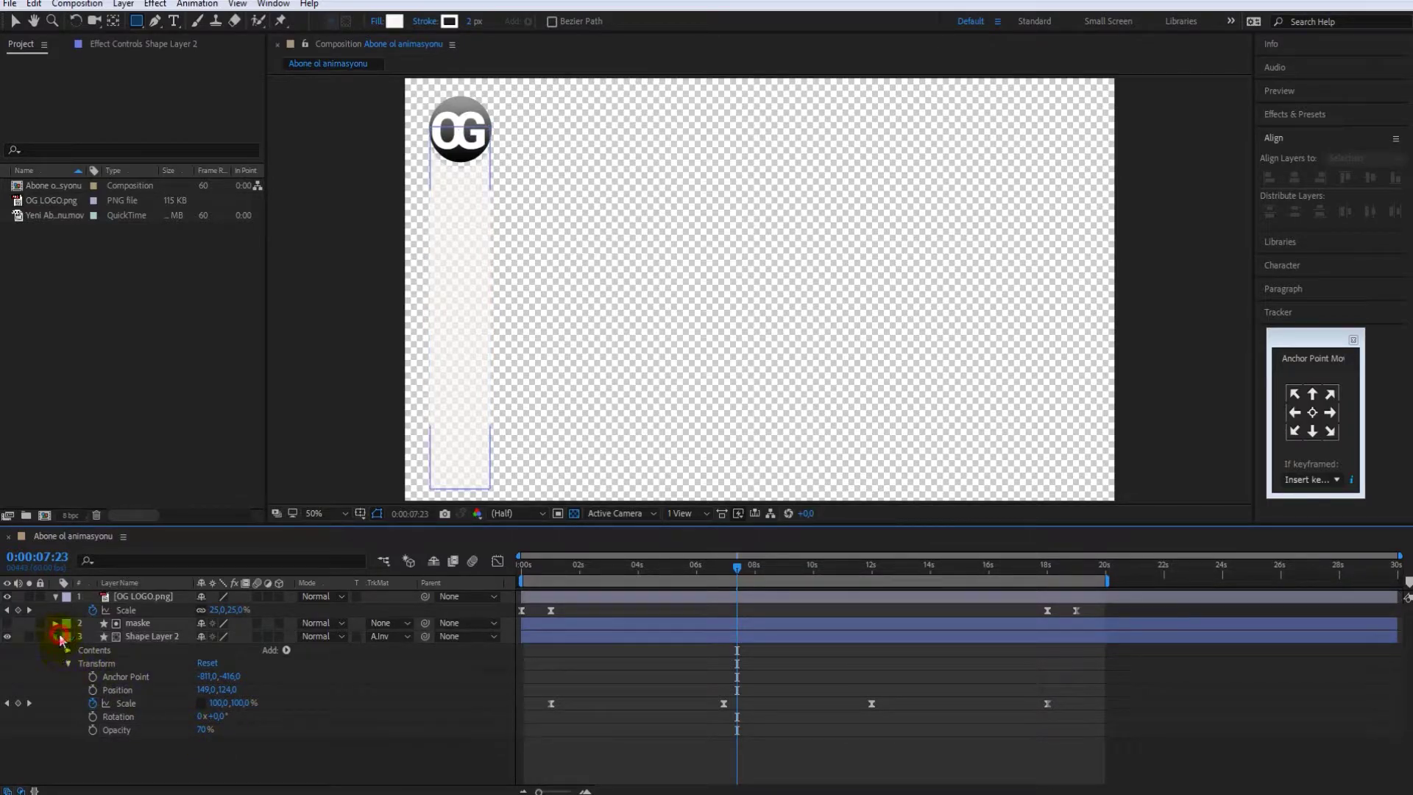
left_click(58, 597)
Create a new composition named Video with width 400 and height 225.
right_click(99, 284)
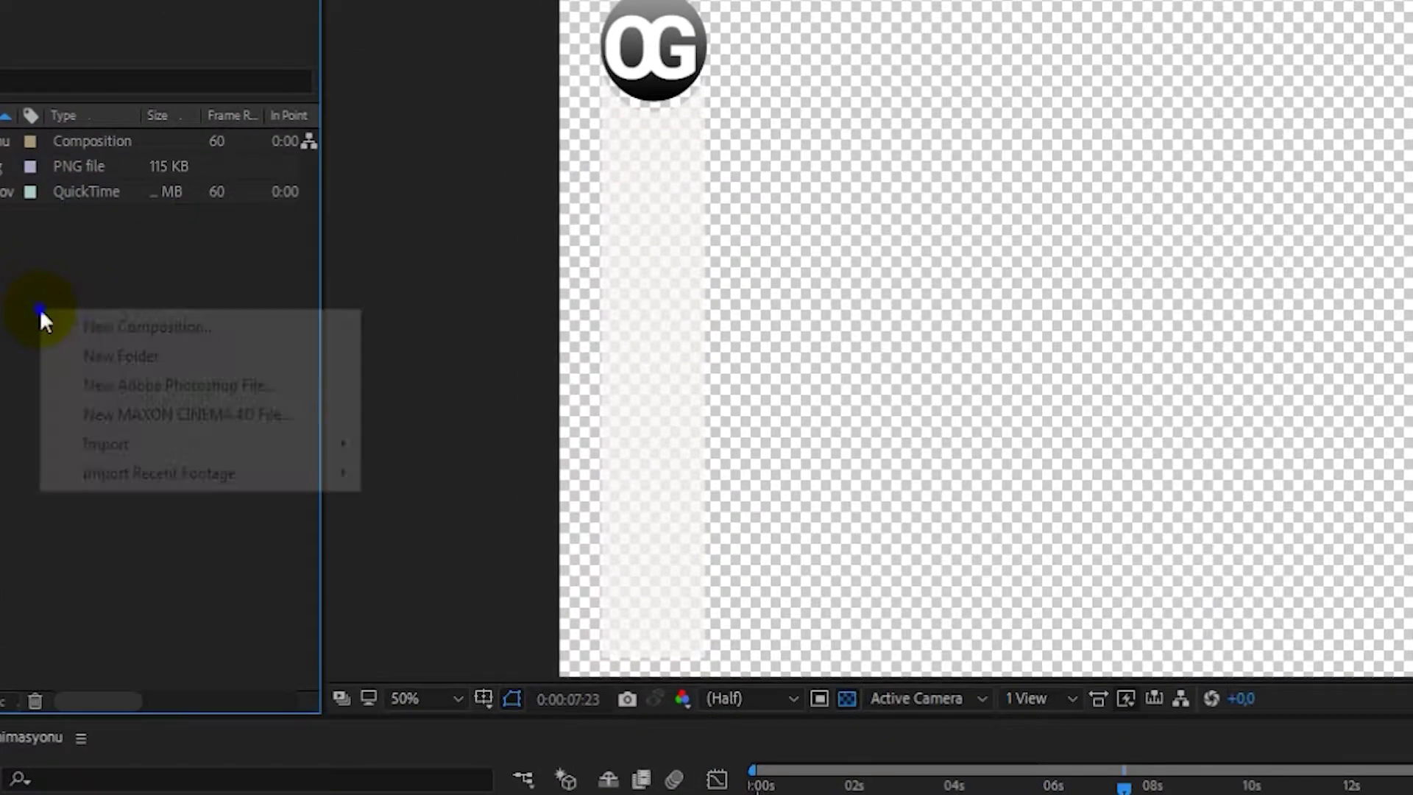
left_click(106, 327)
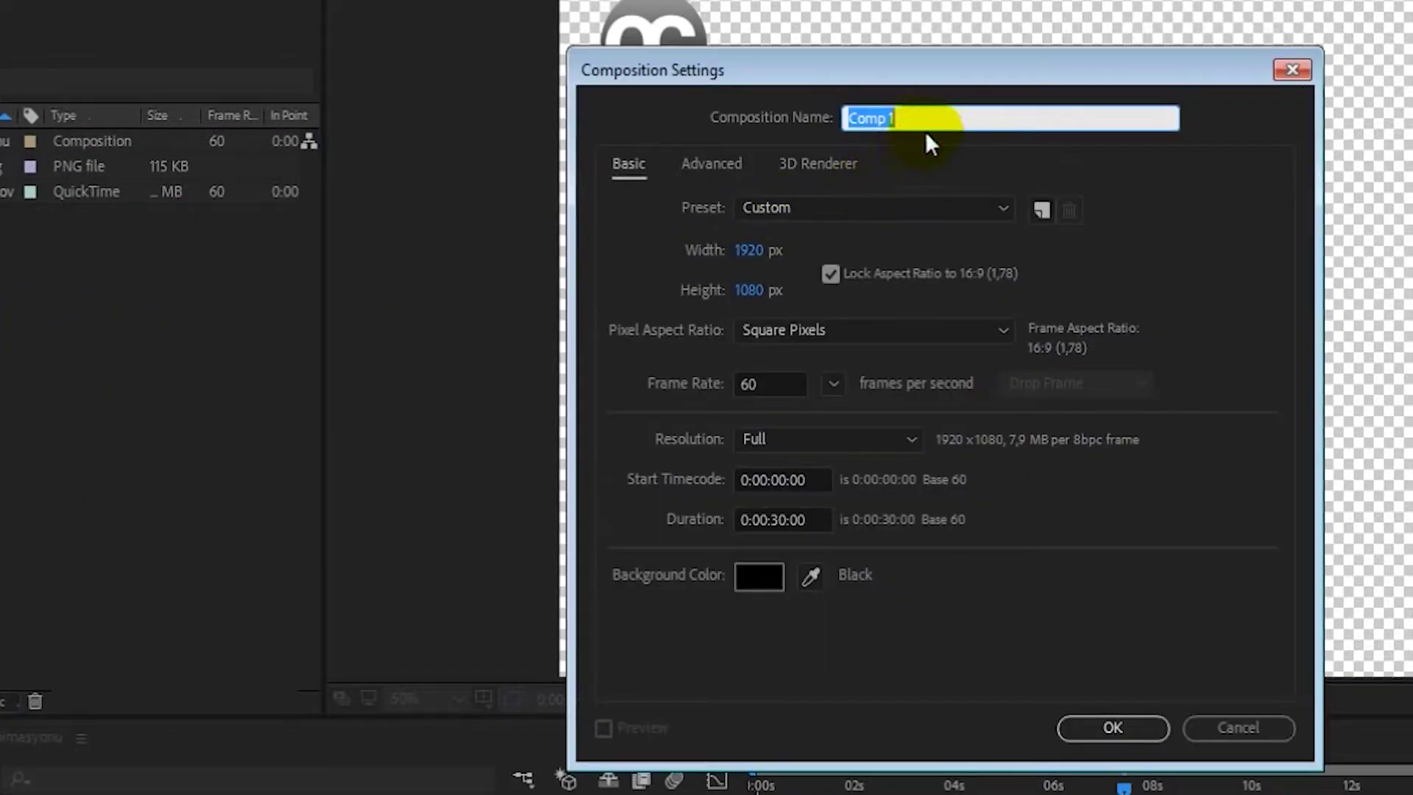
type("Video")
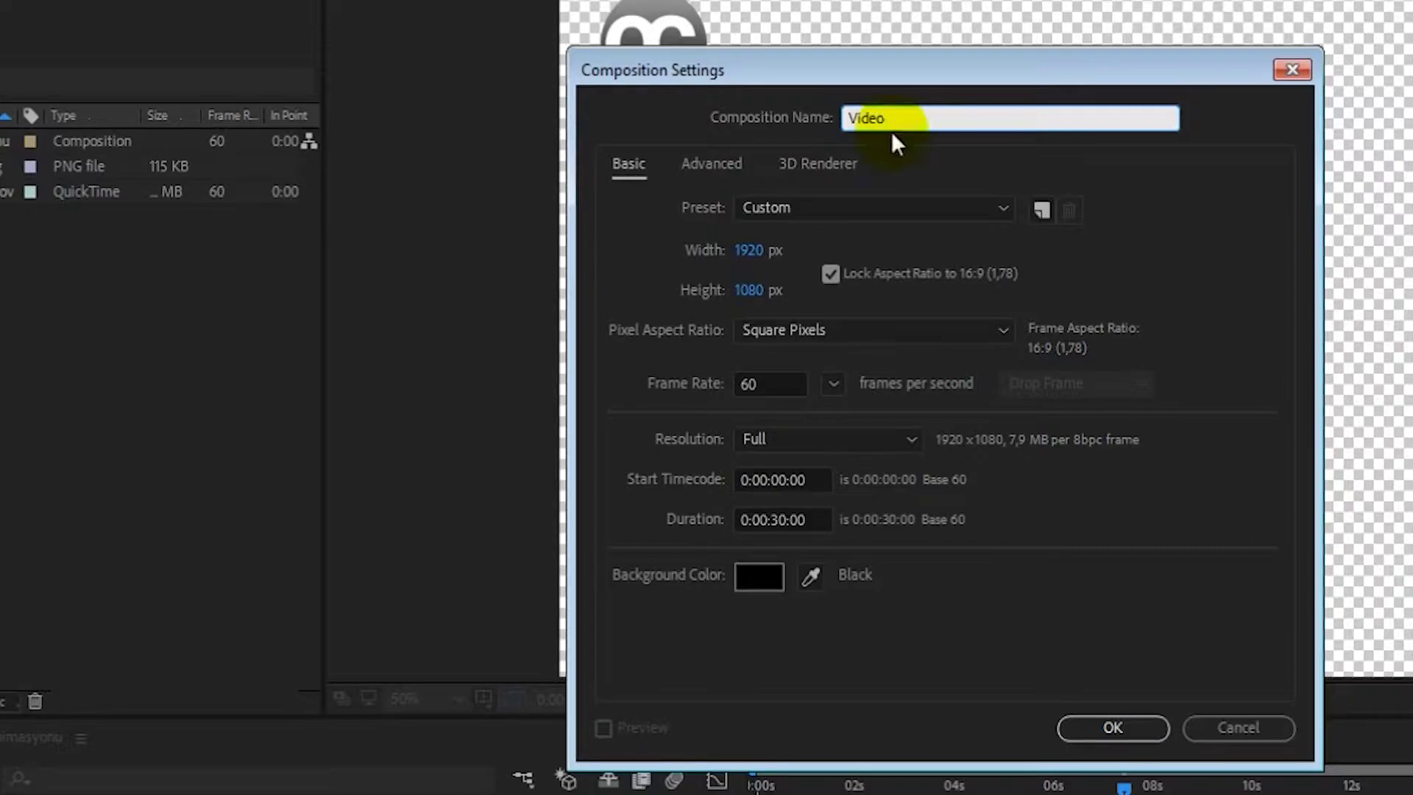
left_click(749, 251)
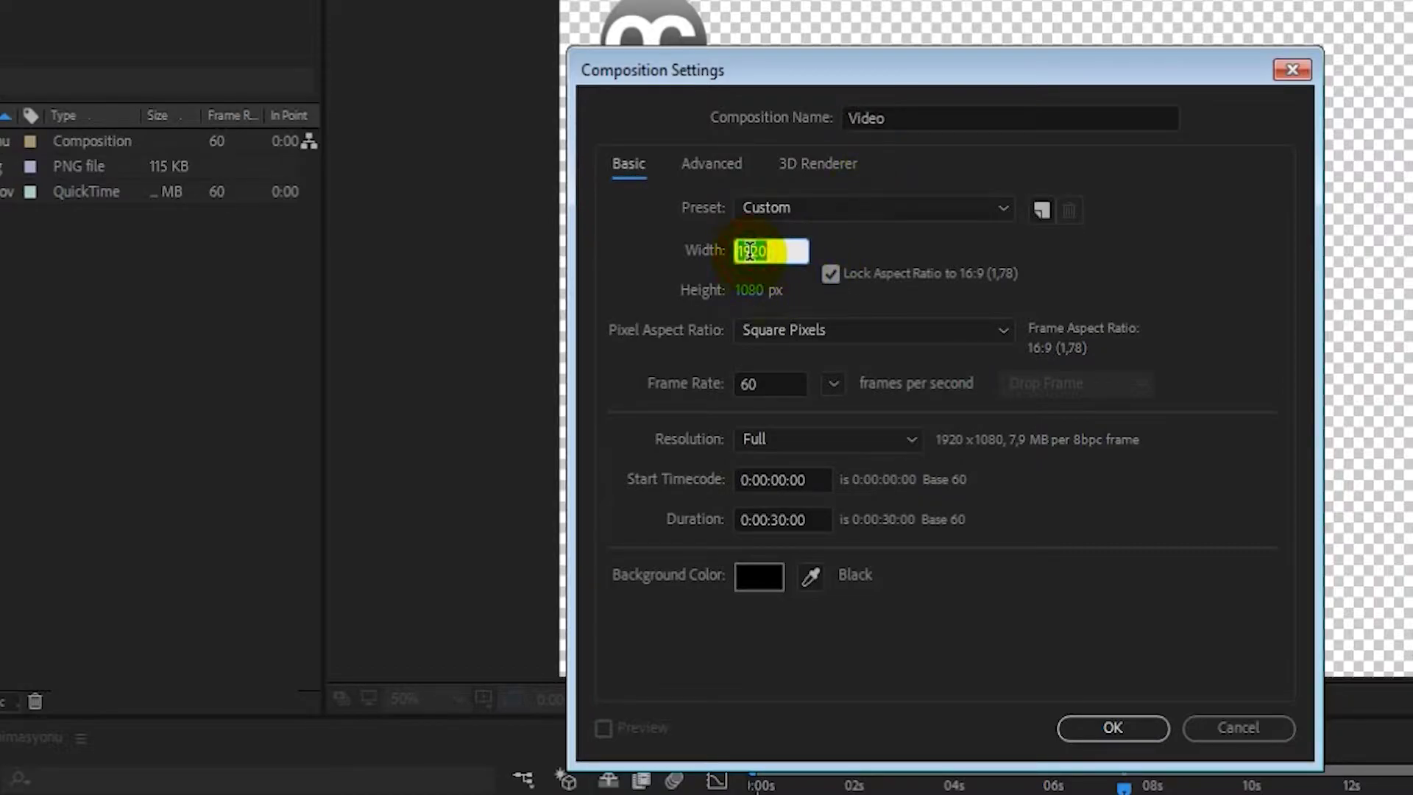
type("400")
key("Return")
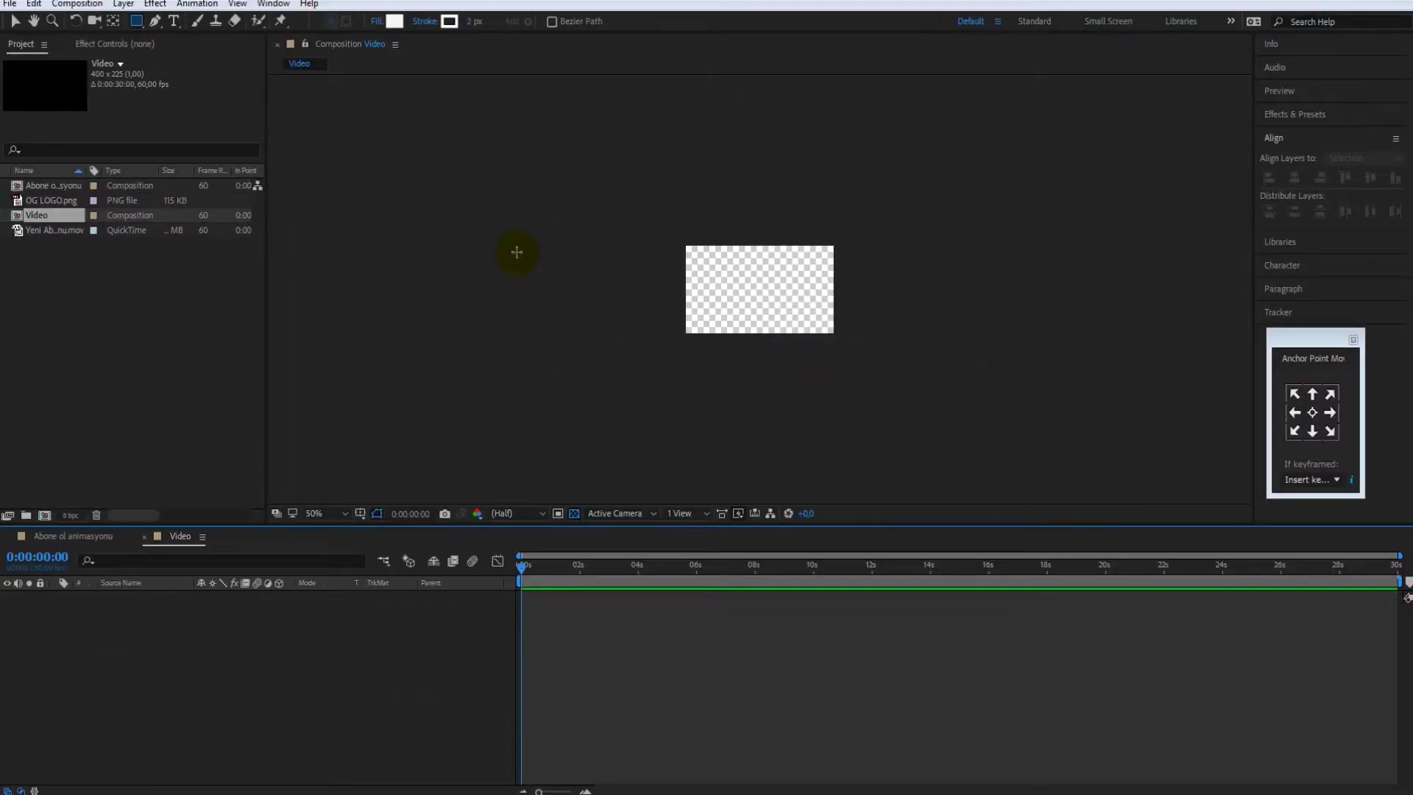
Recheck the Video composition settings and view it at 100% and Full resolution.
right_click(199, 671)
left_click(248, 517)
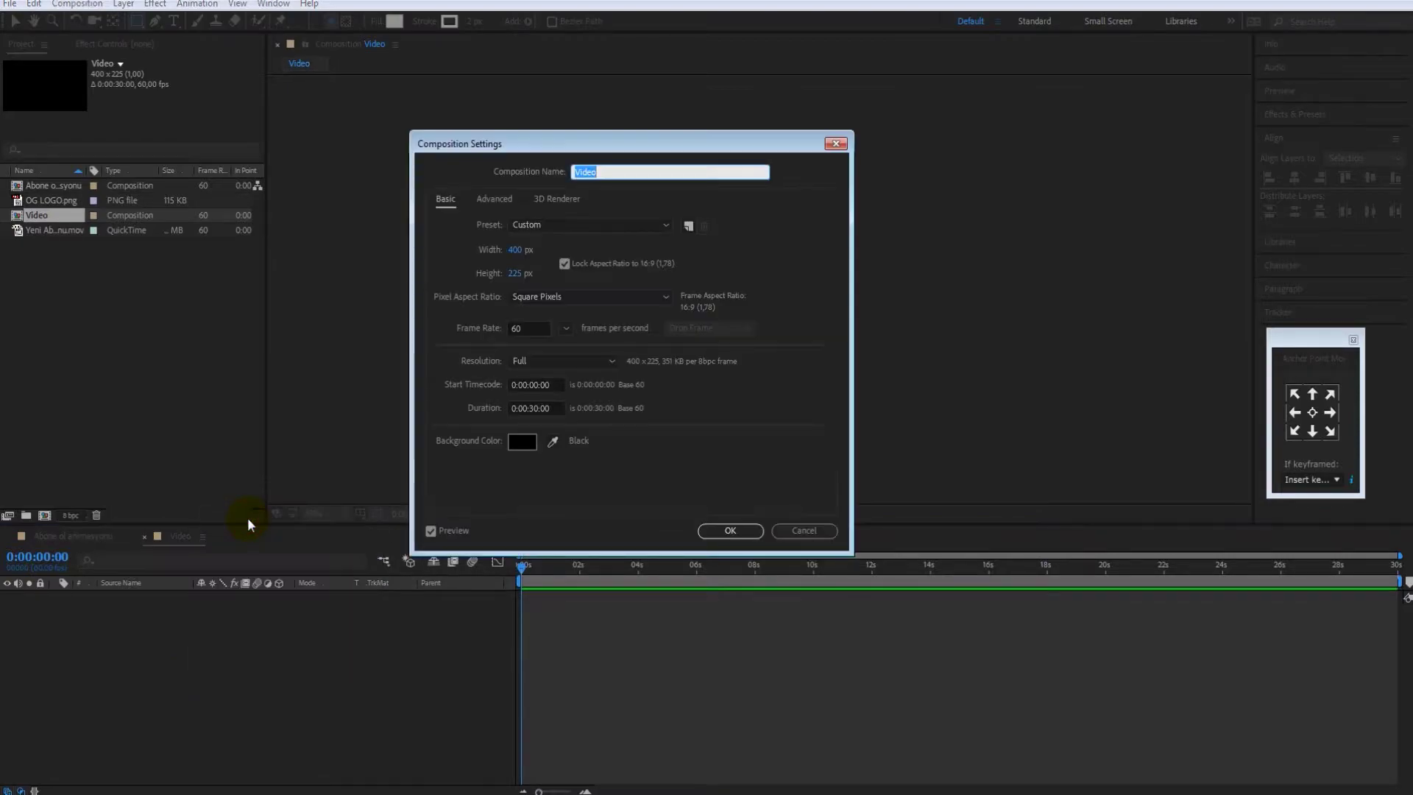
left_click(727, 531)
key("slash")
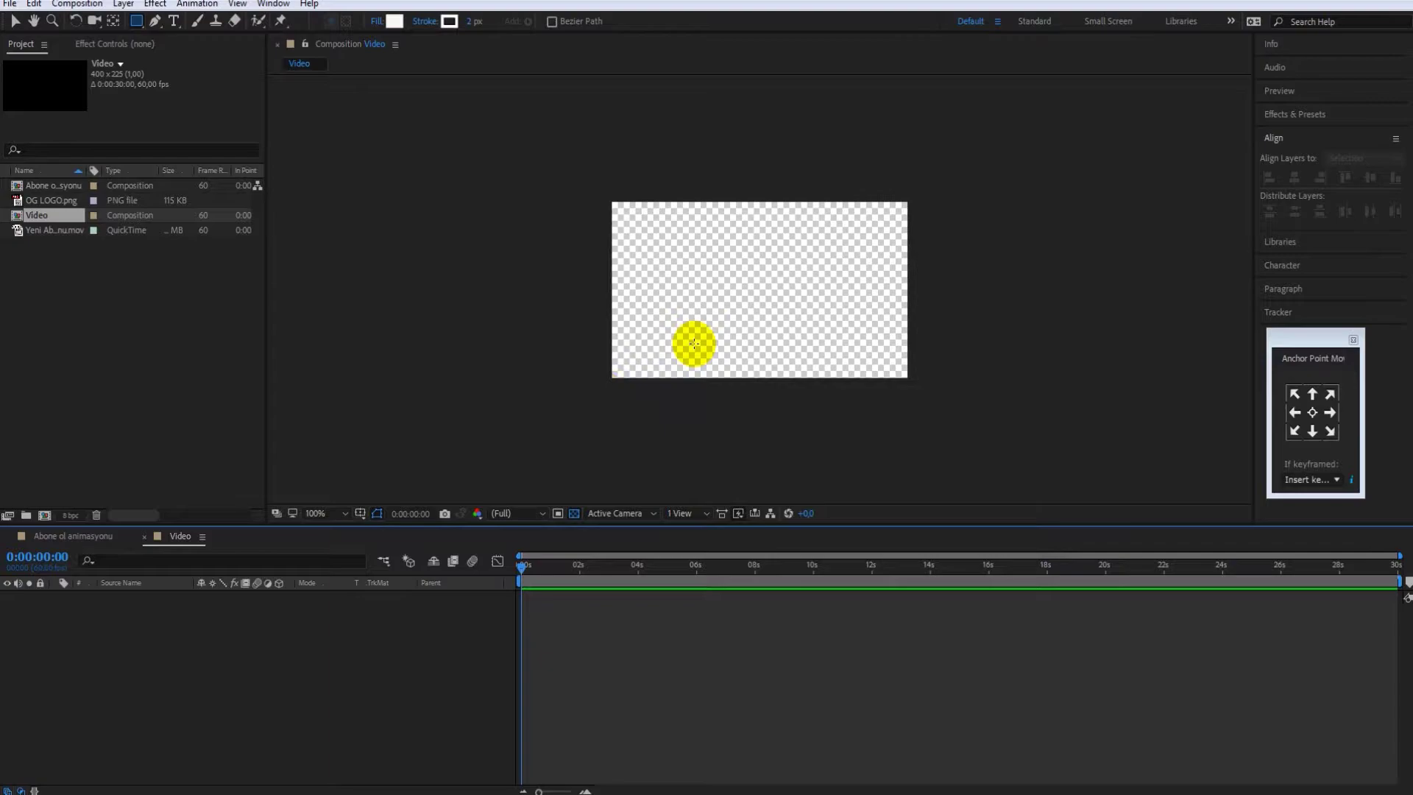
Draw a rounded rectangle covering the whole Video comp.
left_click(144, 25)
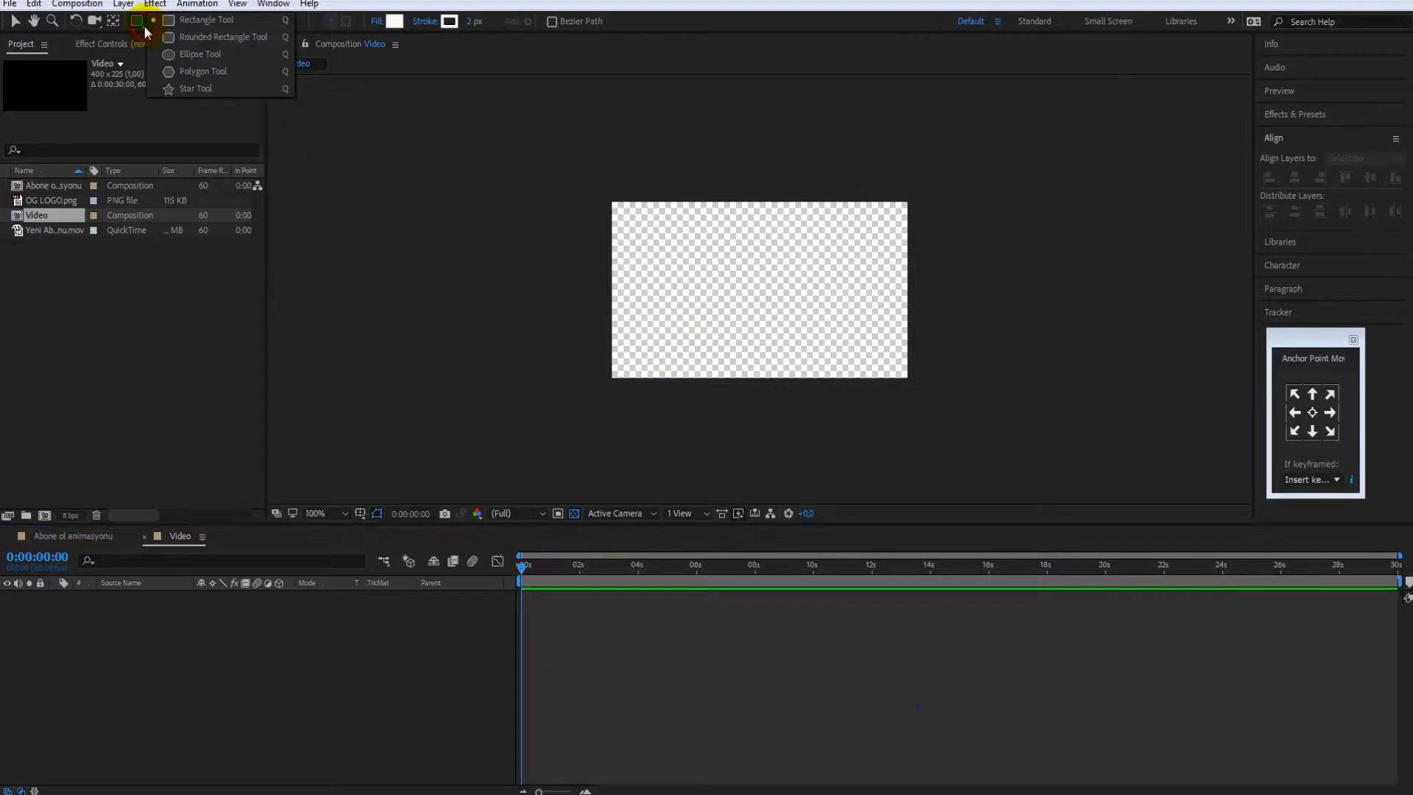
left_click(201, 37)
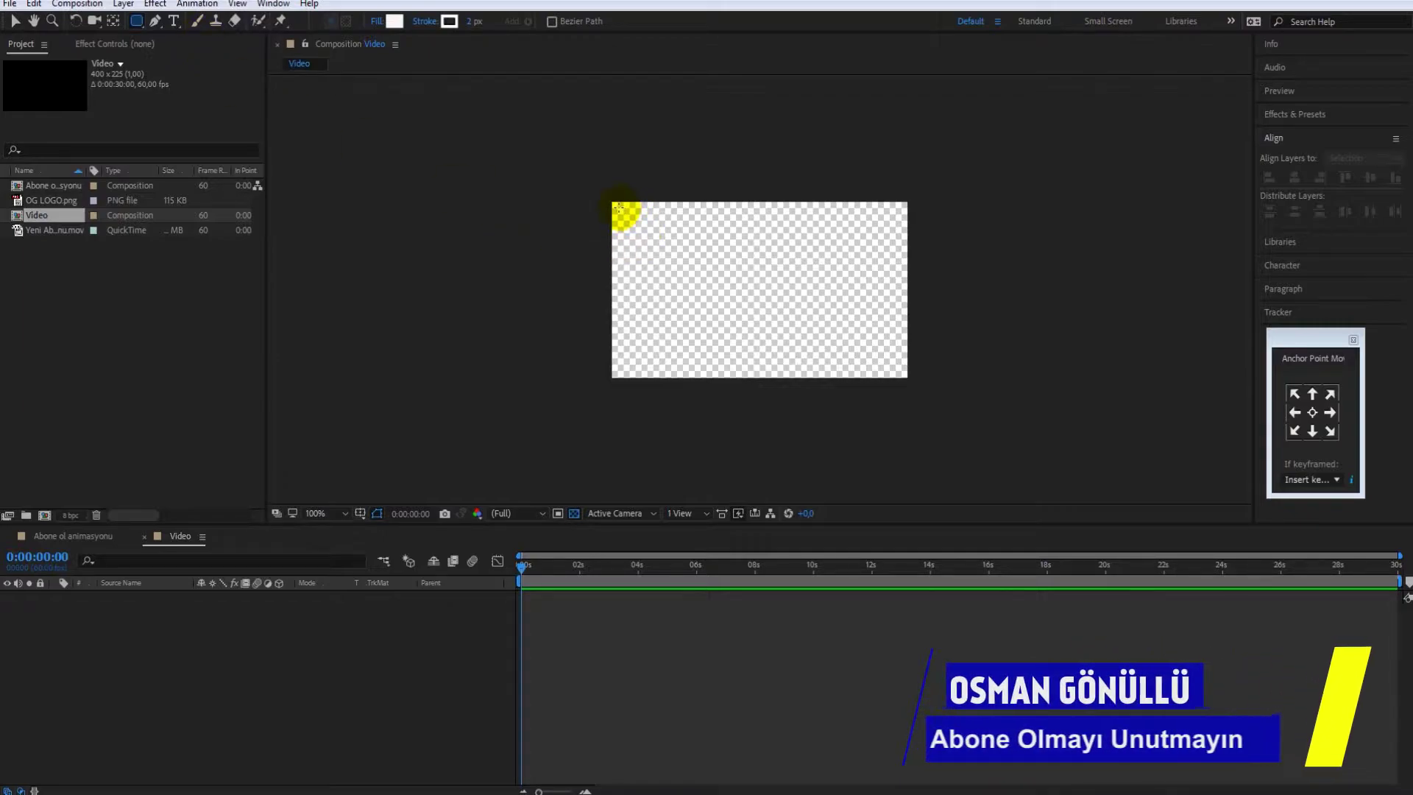
left_click_drag(618, 206, 902, 372)
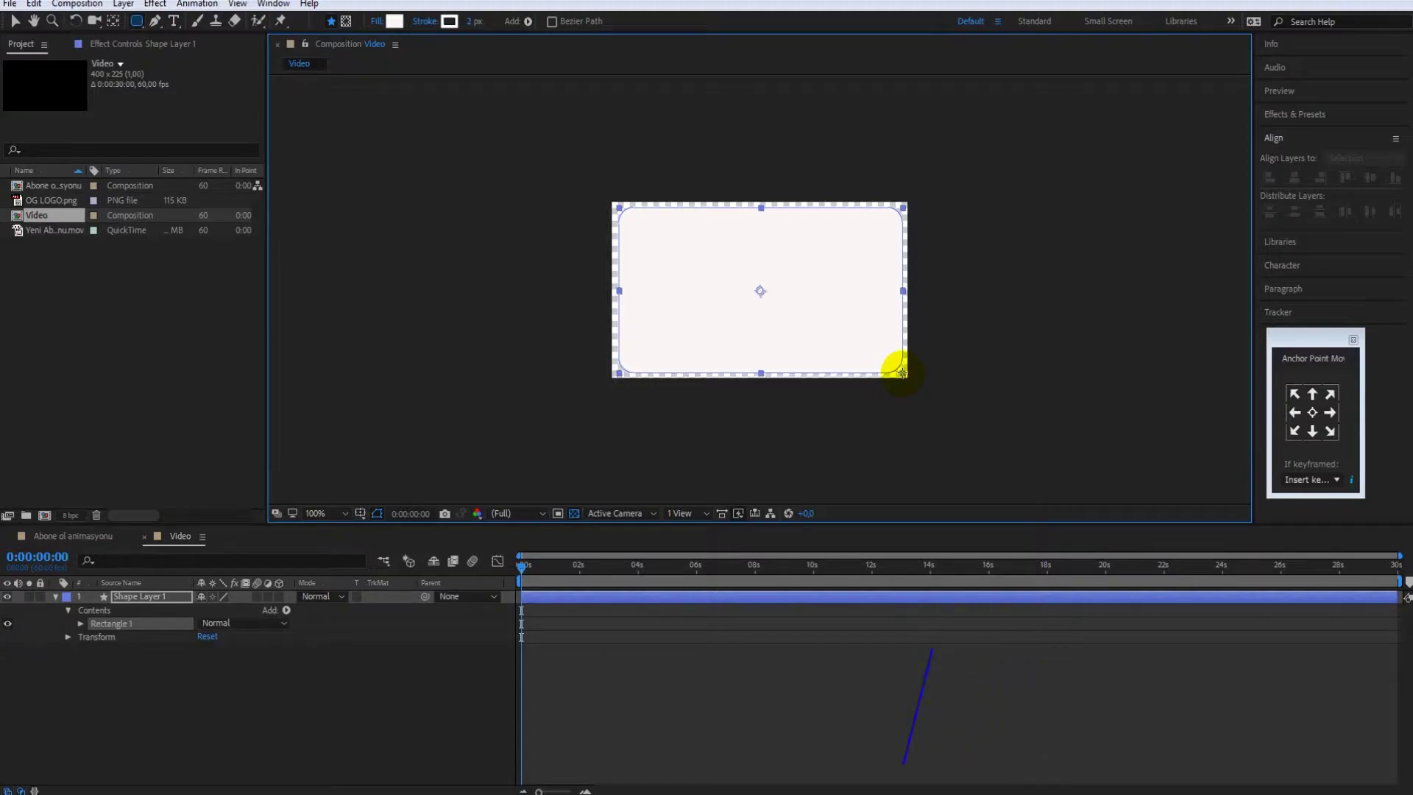
Give the rectangle no fill and a 5 px stroke, and turn off the transparency grid.
left_click(378, 20)
left_click(632, 353)
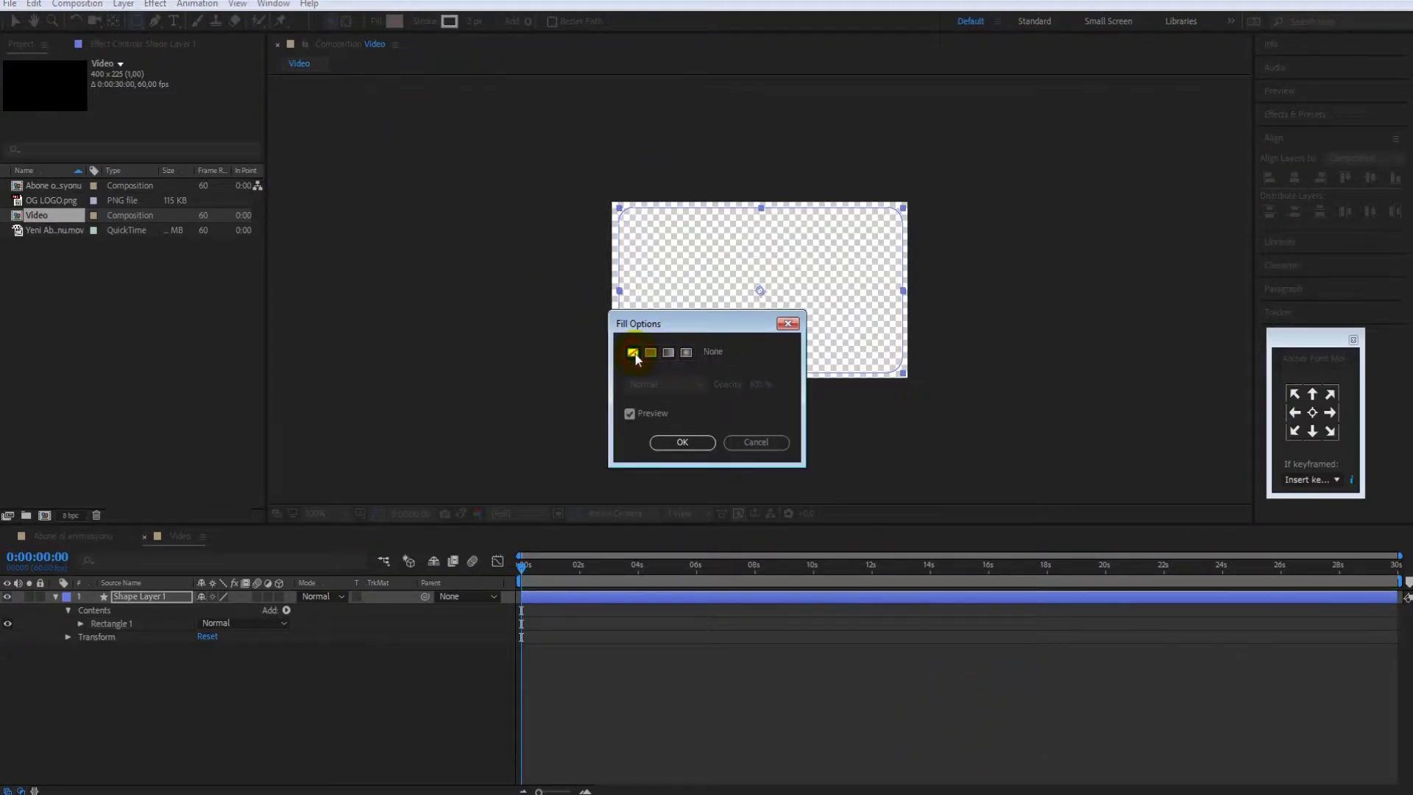
left_click(675, 444)
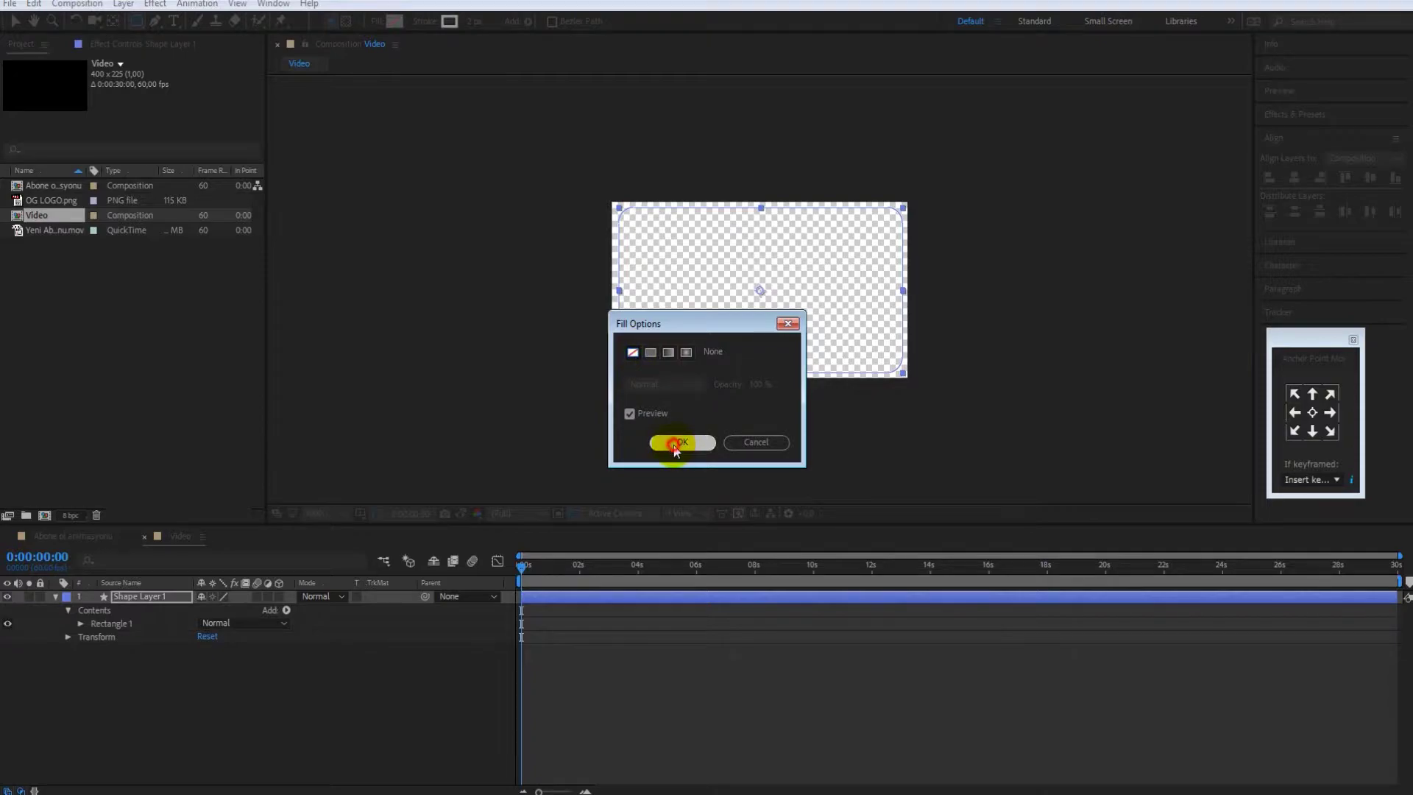
left_click(475, 22)
type("5")
key("Return")
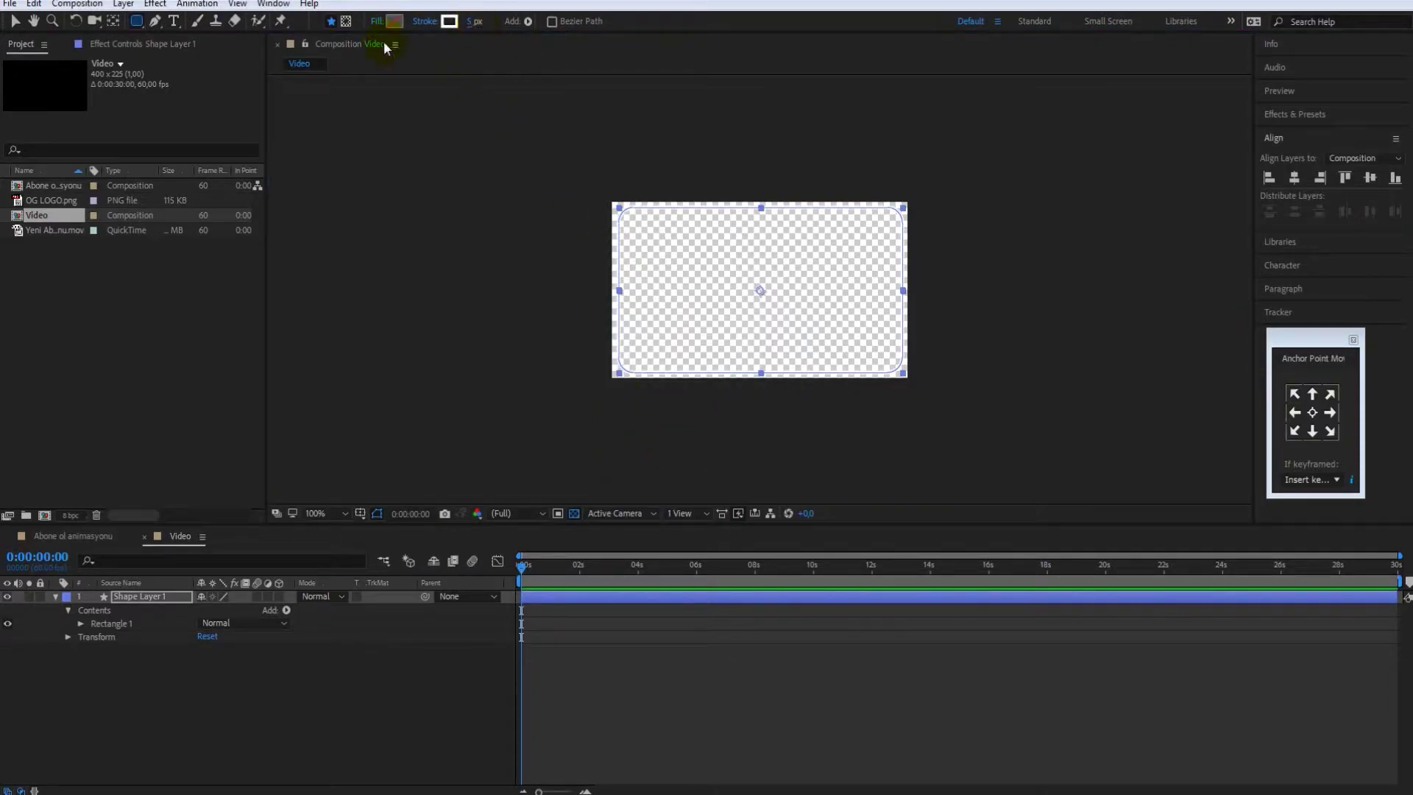
left_click(575, 515)
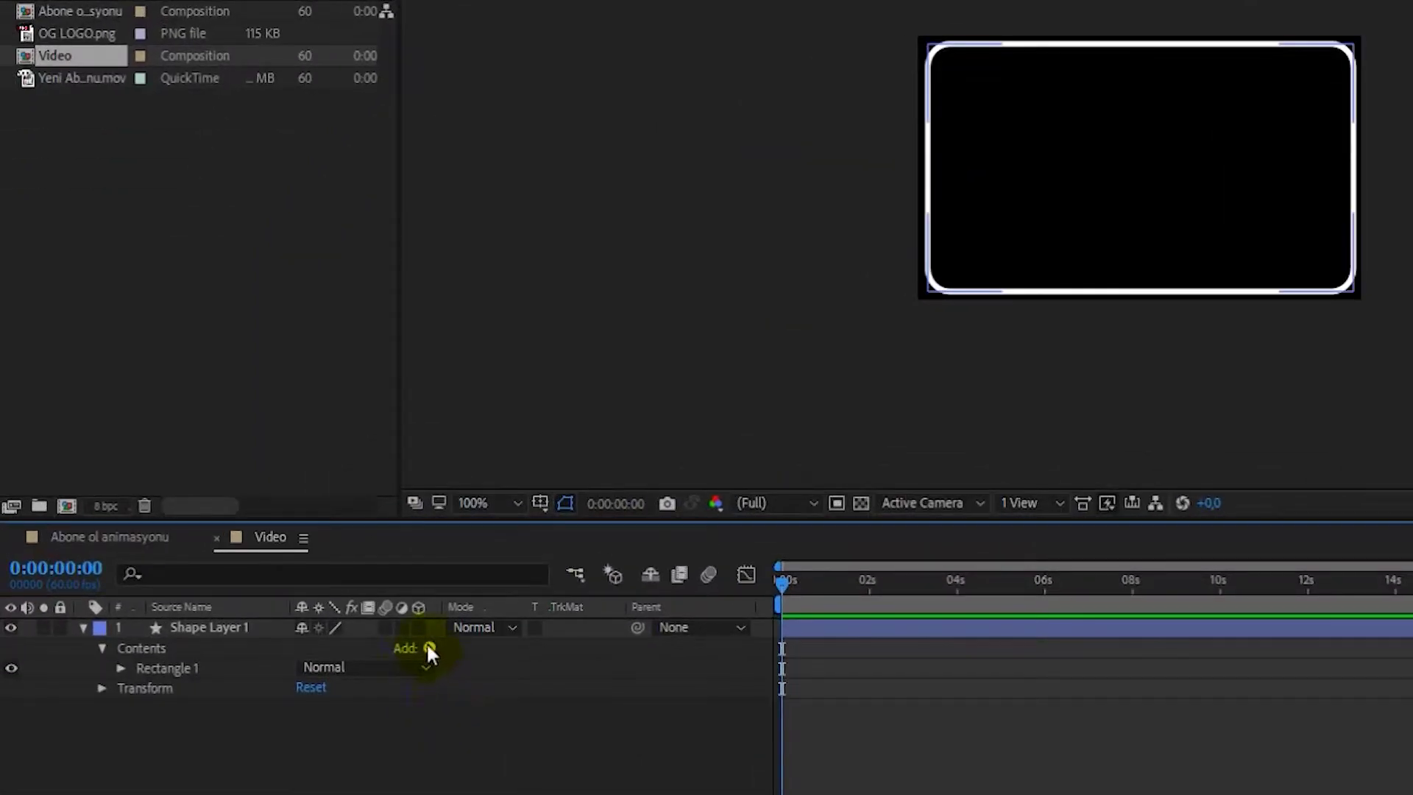
Add Trim Paths to the rectangle, set End to 0%, and keyframe Start at 0 seconds.
left_click(286, 610)
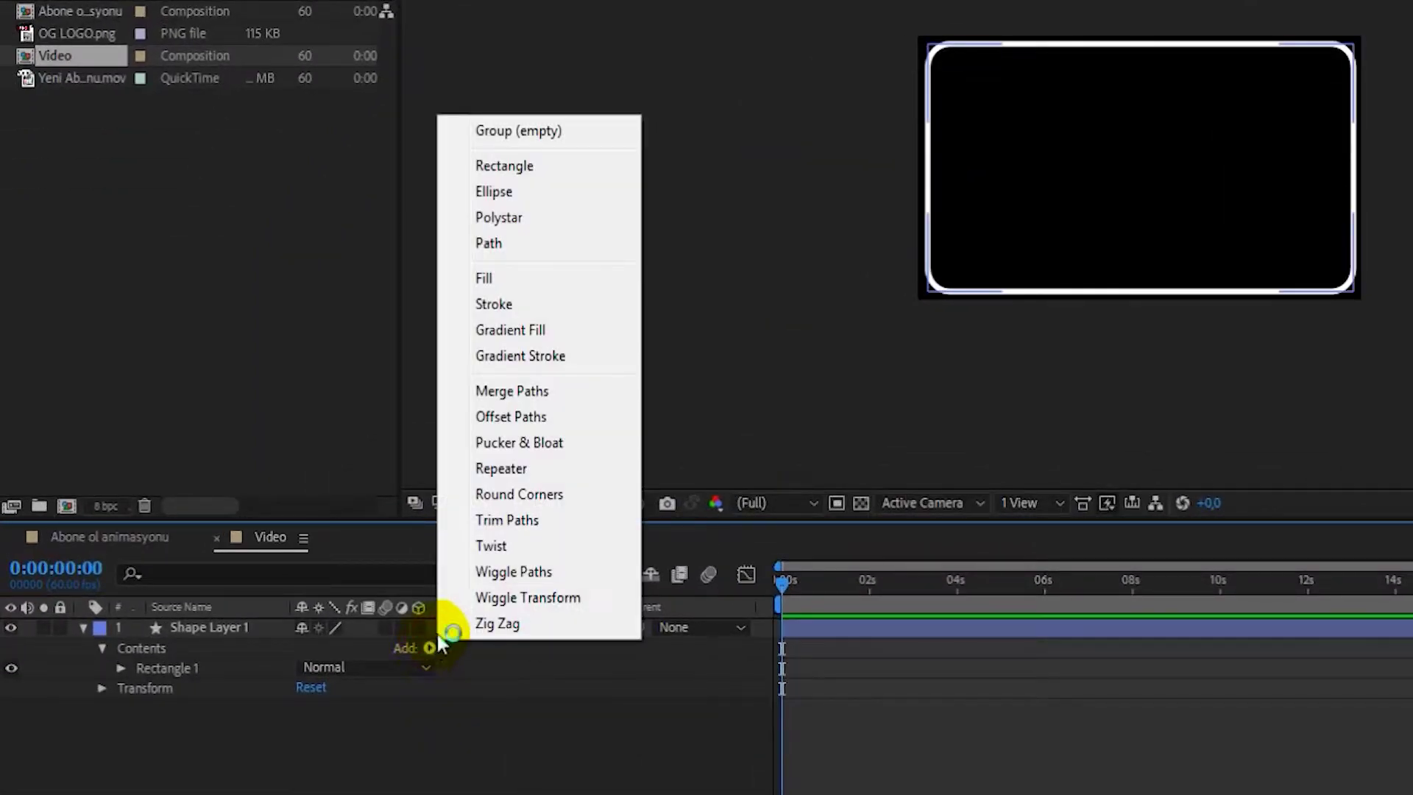
left_click(517, 519)
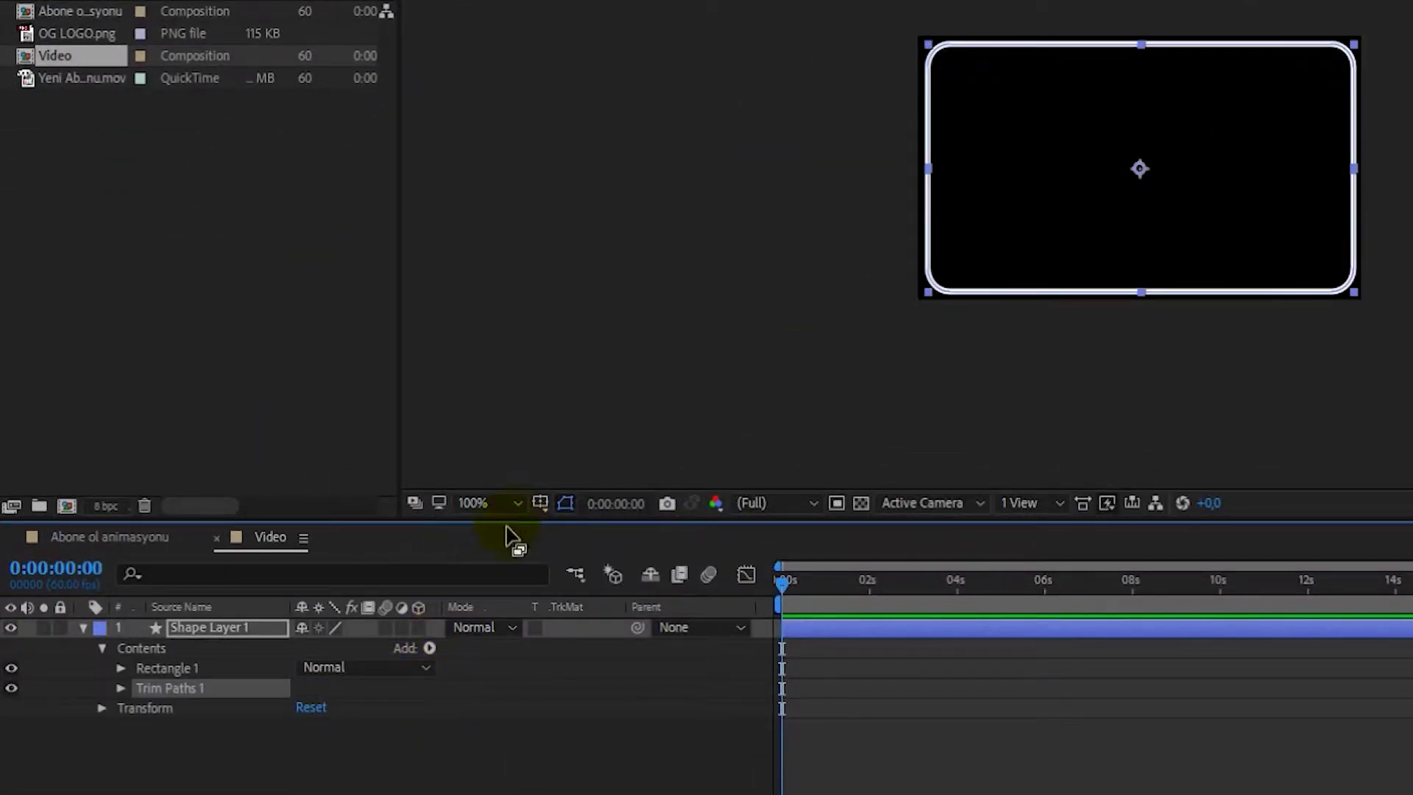
left_click(121, 688)
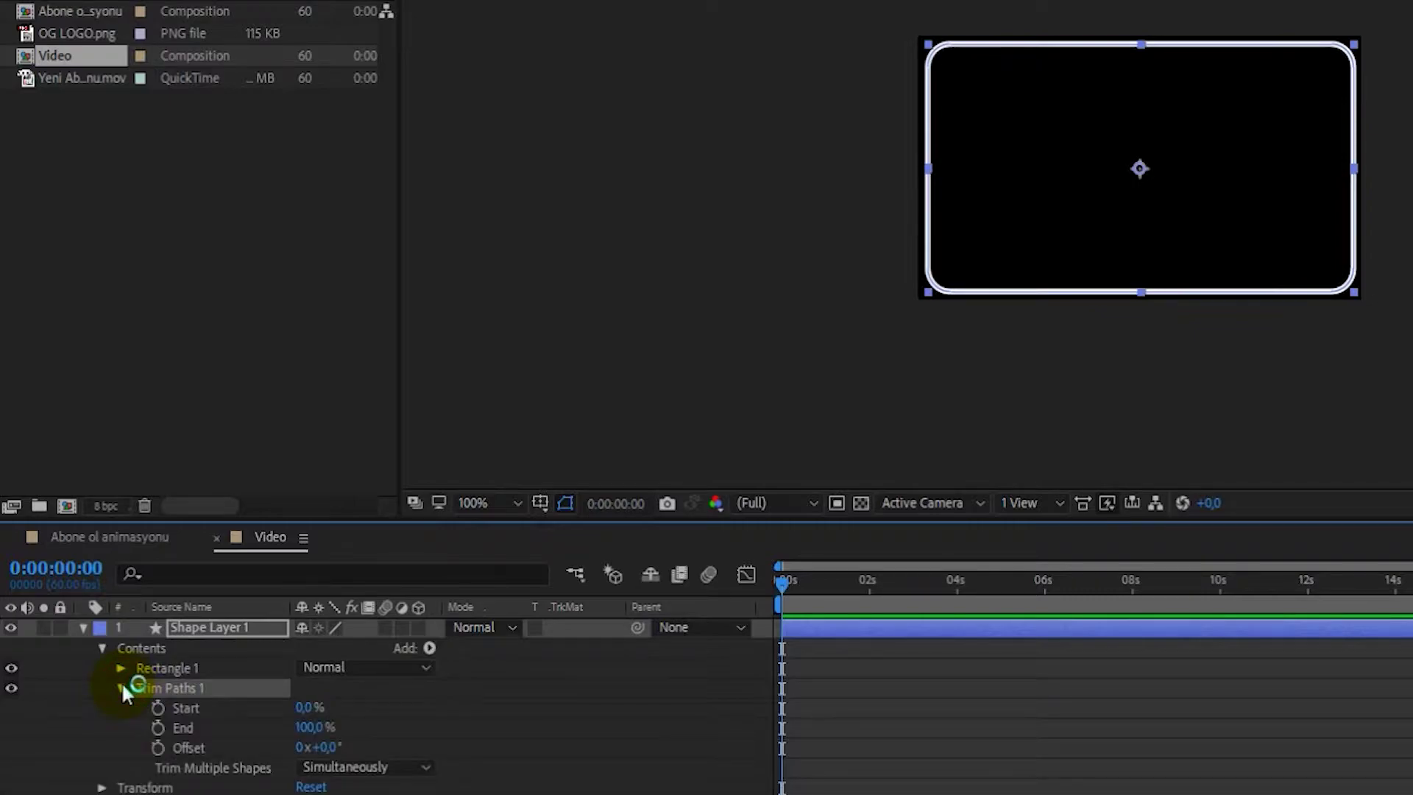
left_click(308, 727)
type("0")
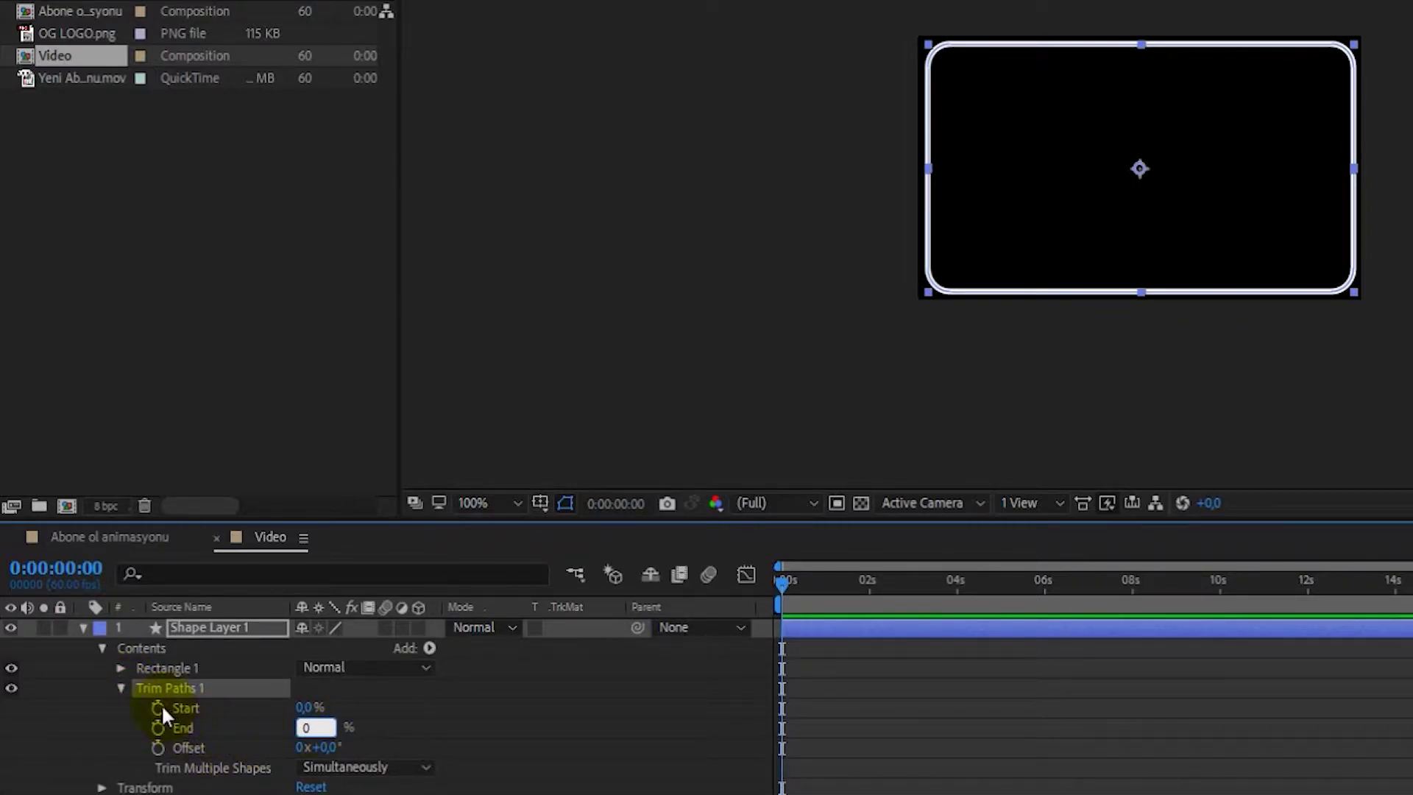
left_click(158, 708)
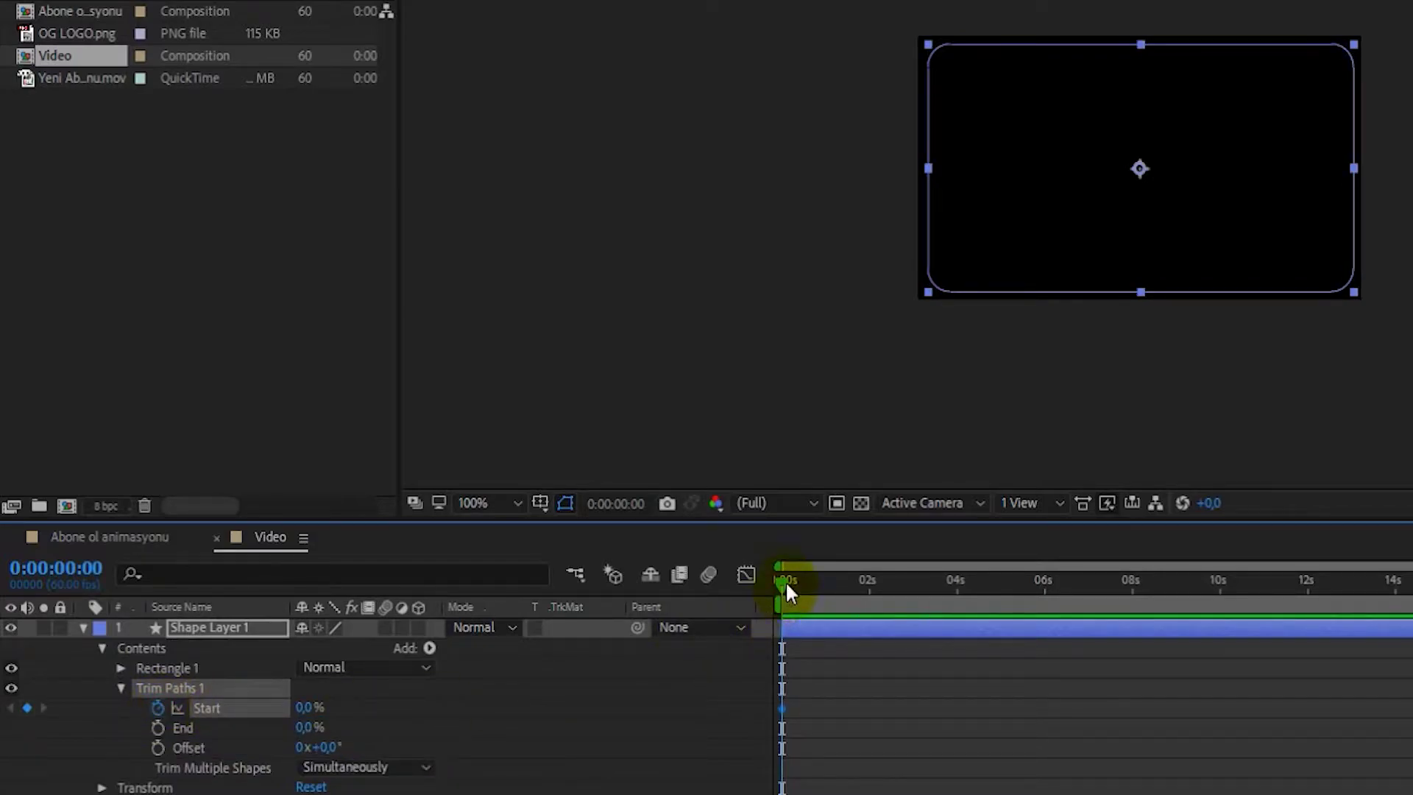
Set the Trim Paths Start to 100% at 6 seconds.
left_click_drag(784, 580, 1044, 605)
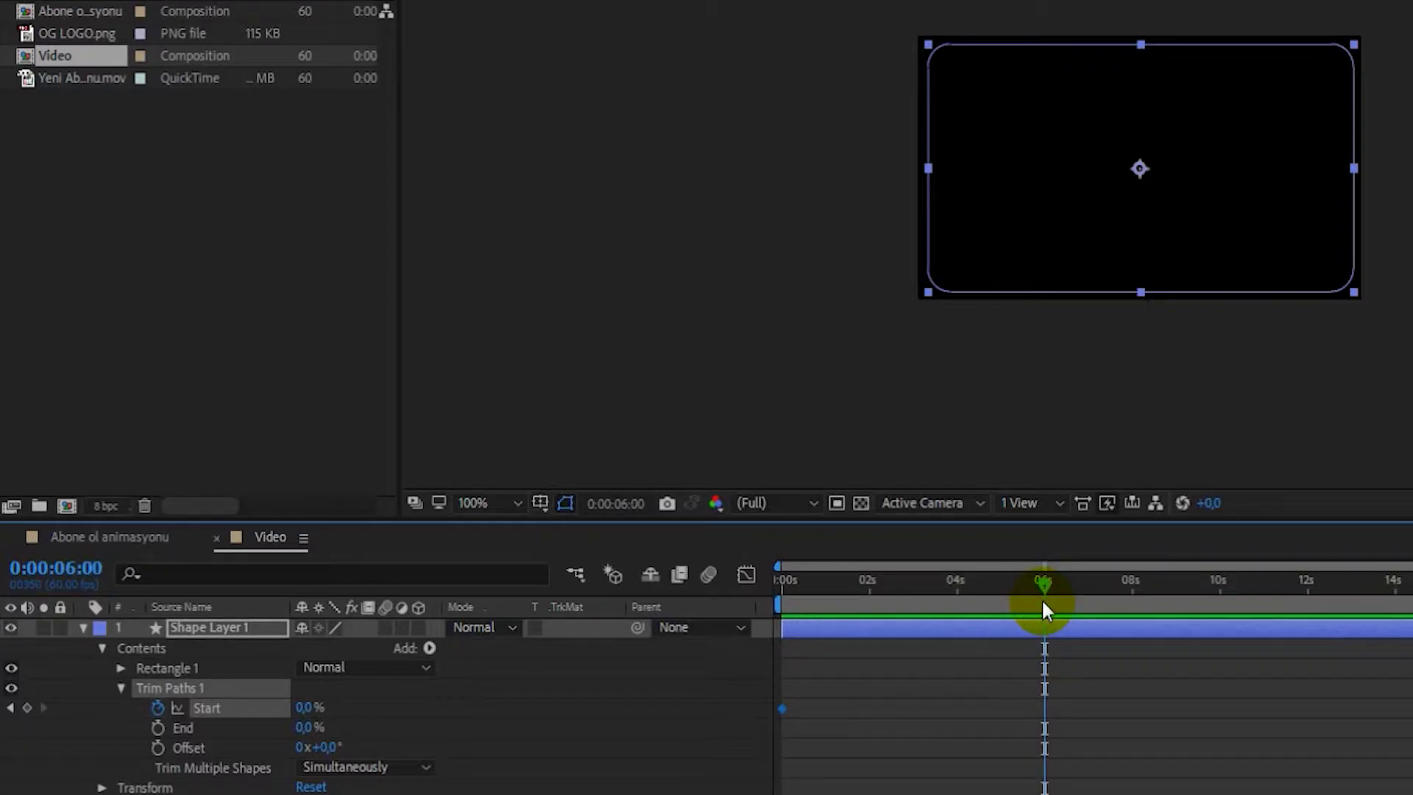
left_click(309, 708)
type("10")
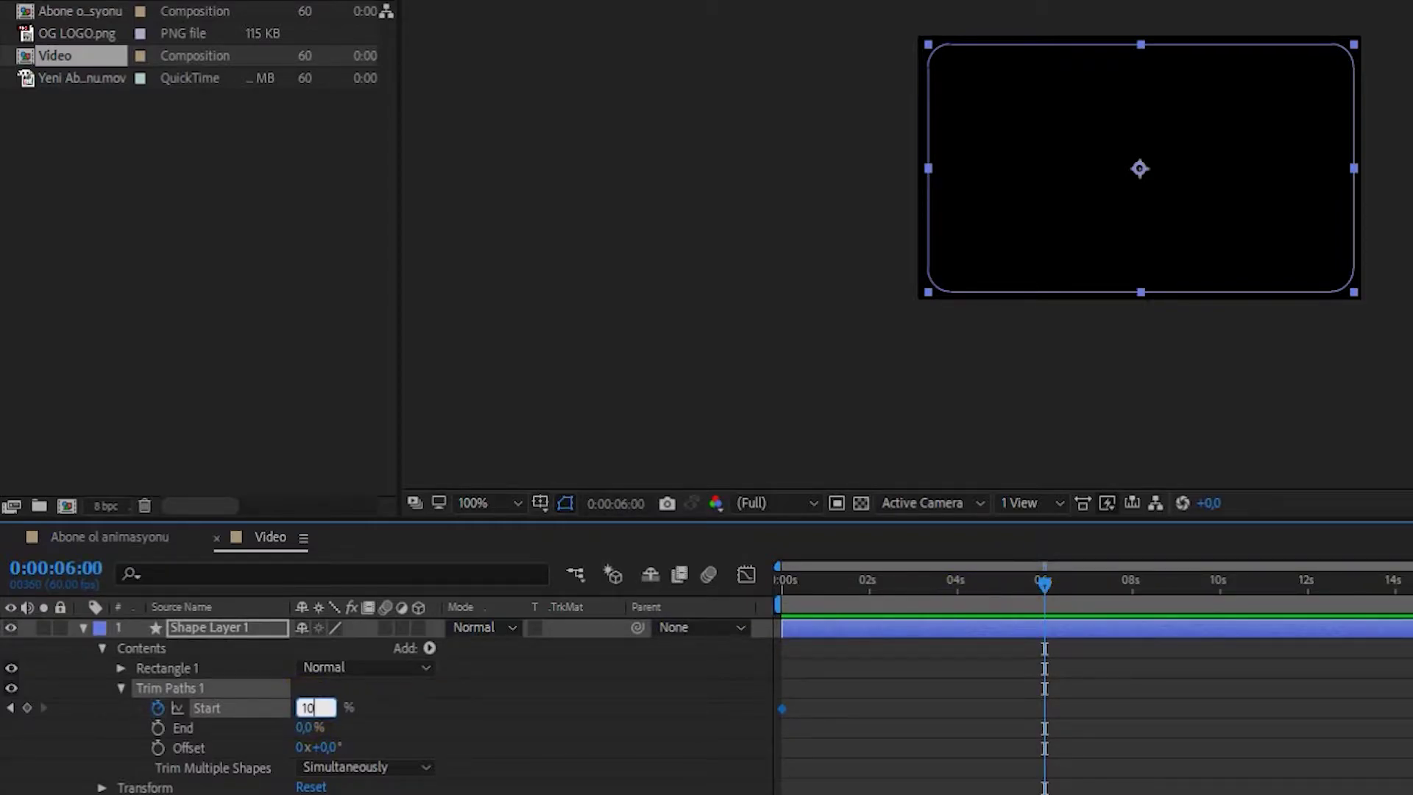
key("Return")
mouse_move(1043, 591)
left_mouse_down()
mouse_move(762, 622)
mouse_move(1045, 637)
mouse_move(1029, 630)
left_mouse_up()
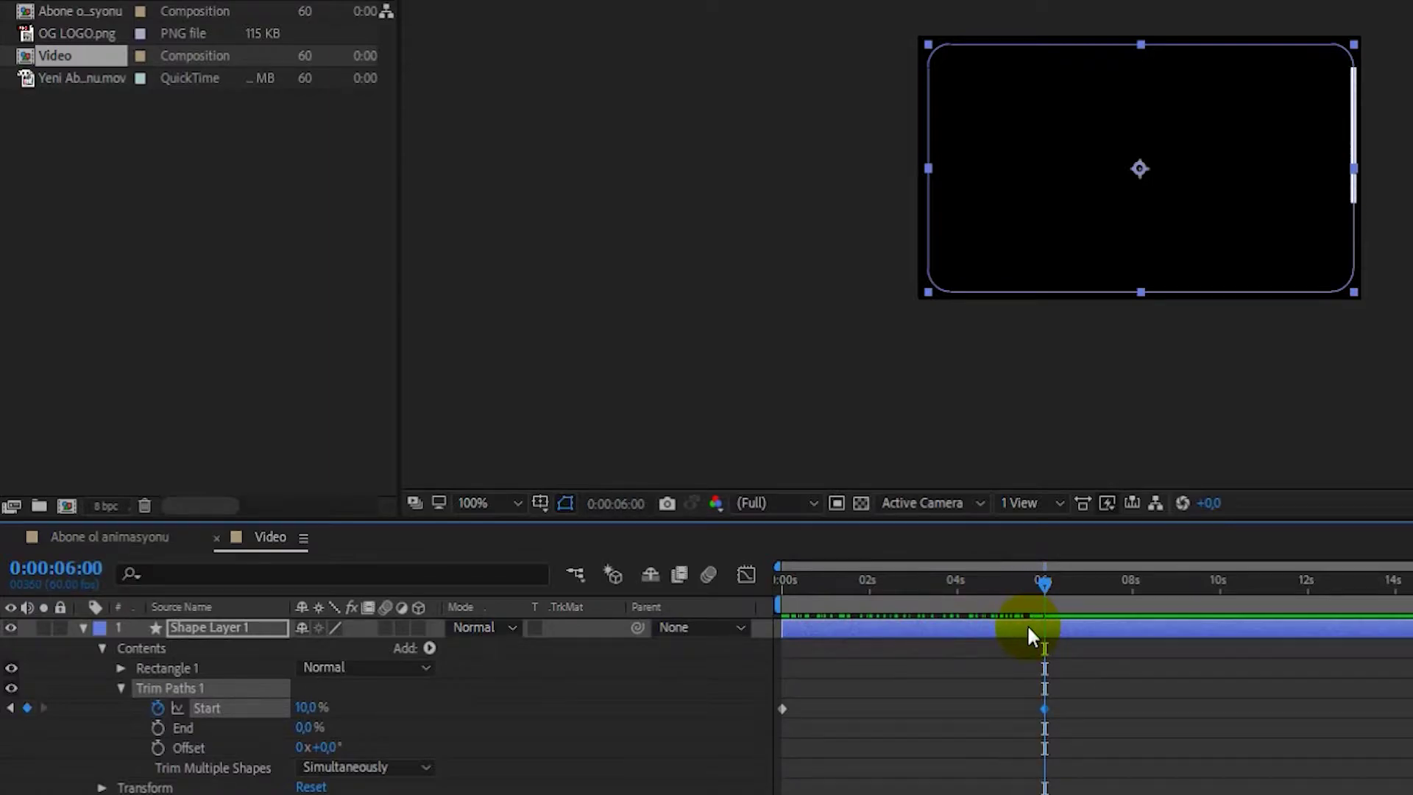
left_click(307, 708)
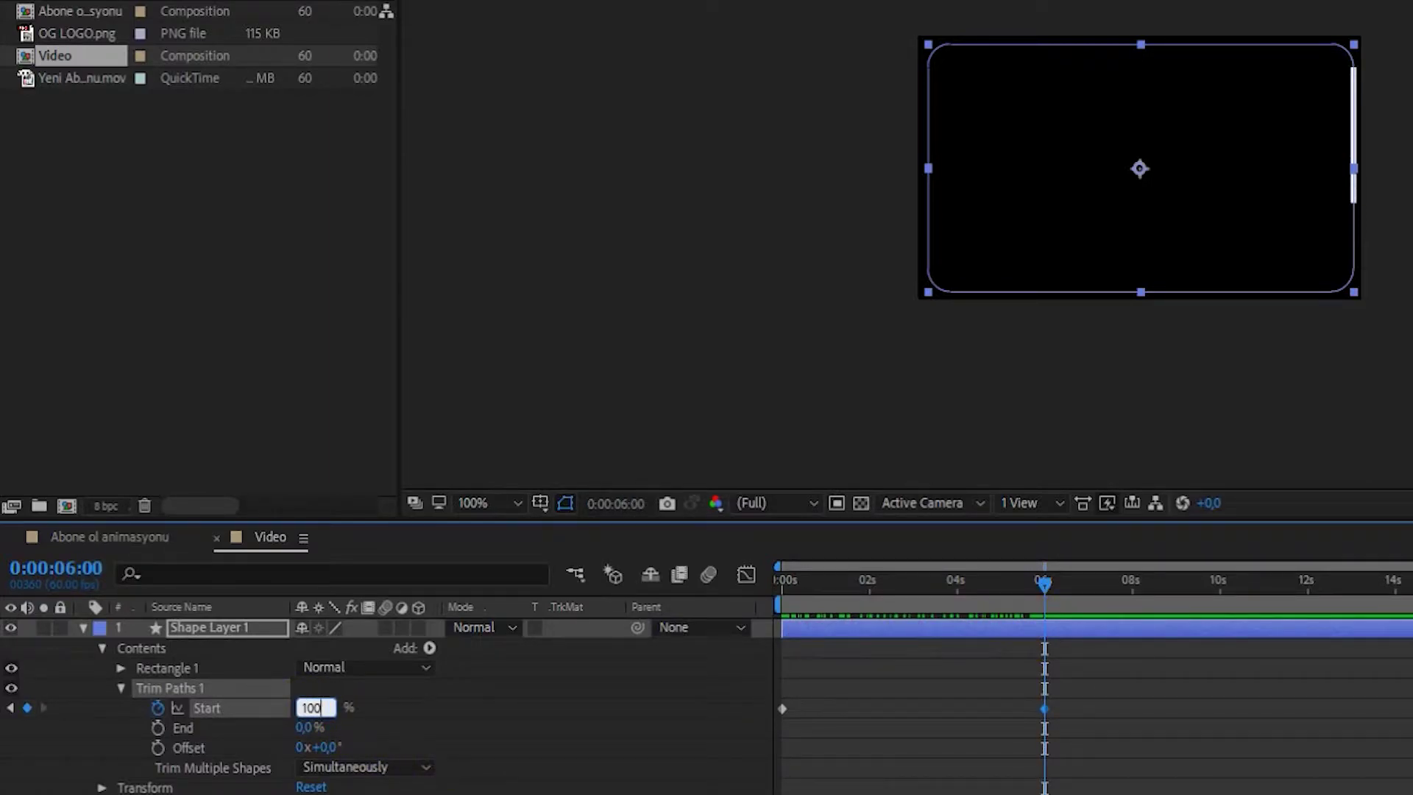
key("Return")
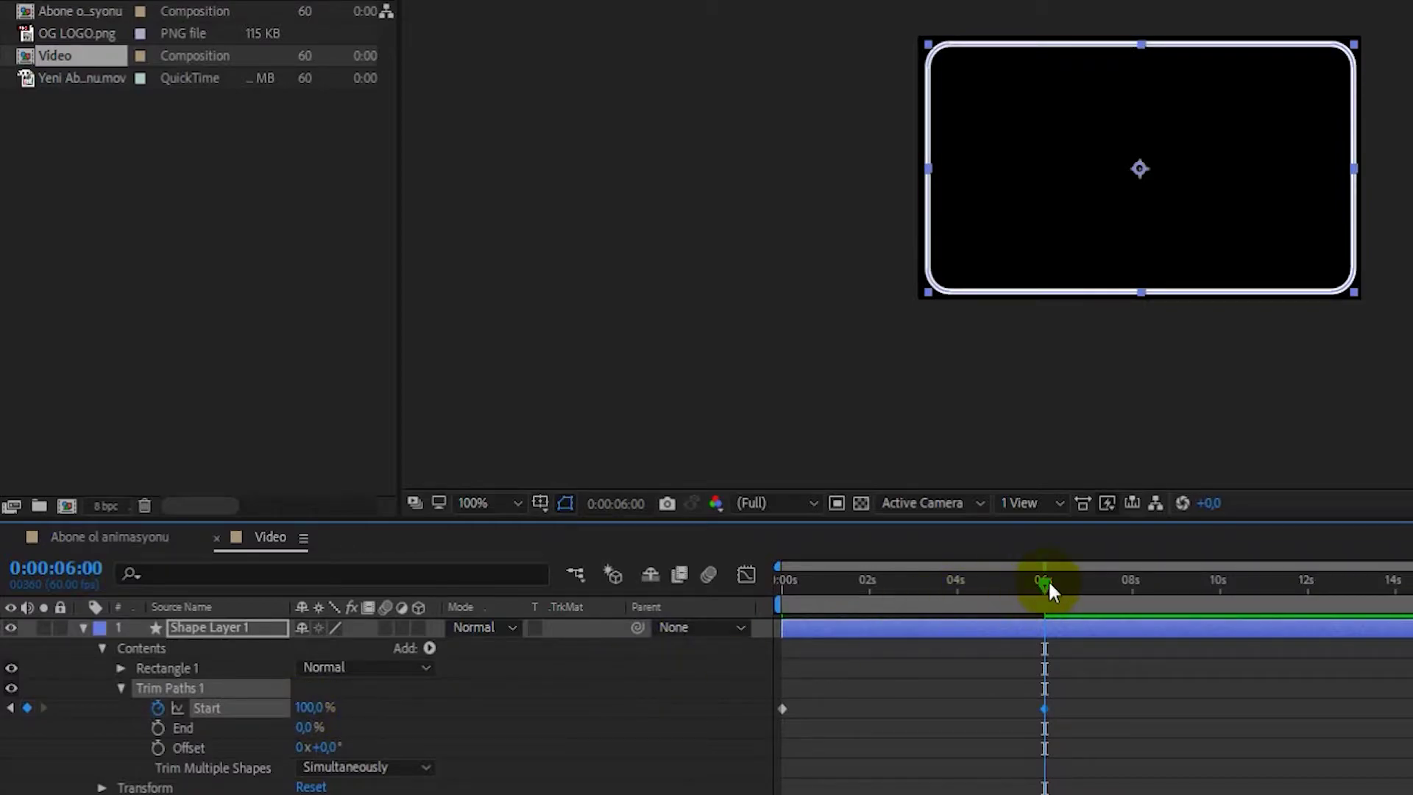
Keyframe Trim Paths End at 0% at 2 seconds and 100% at 8 seconds.
mouse_move(1048, 580)
left_mouse_down()
mouse_move(749, 605)
mouse_move(871, 611)
left_mouse_up()
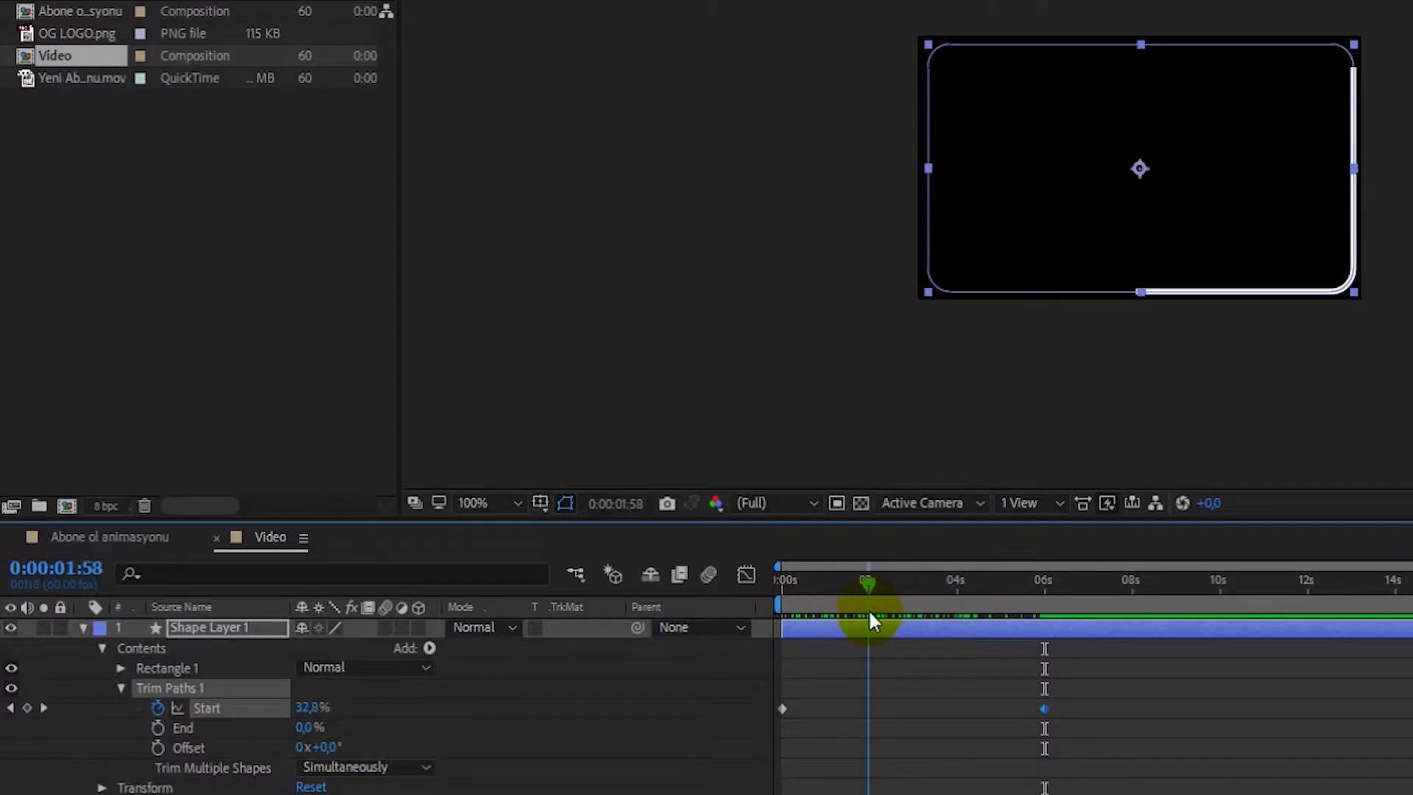
left_click_drag(869, 618, 869, 619)
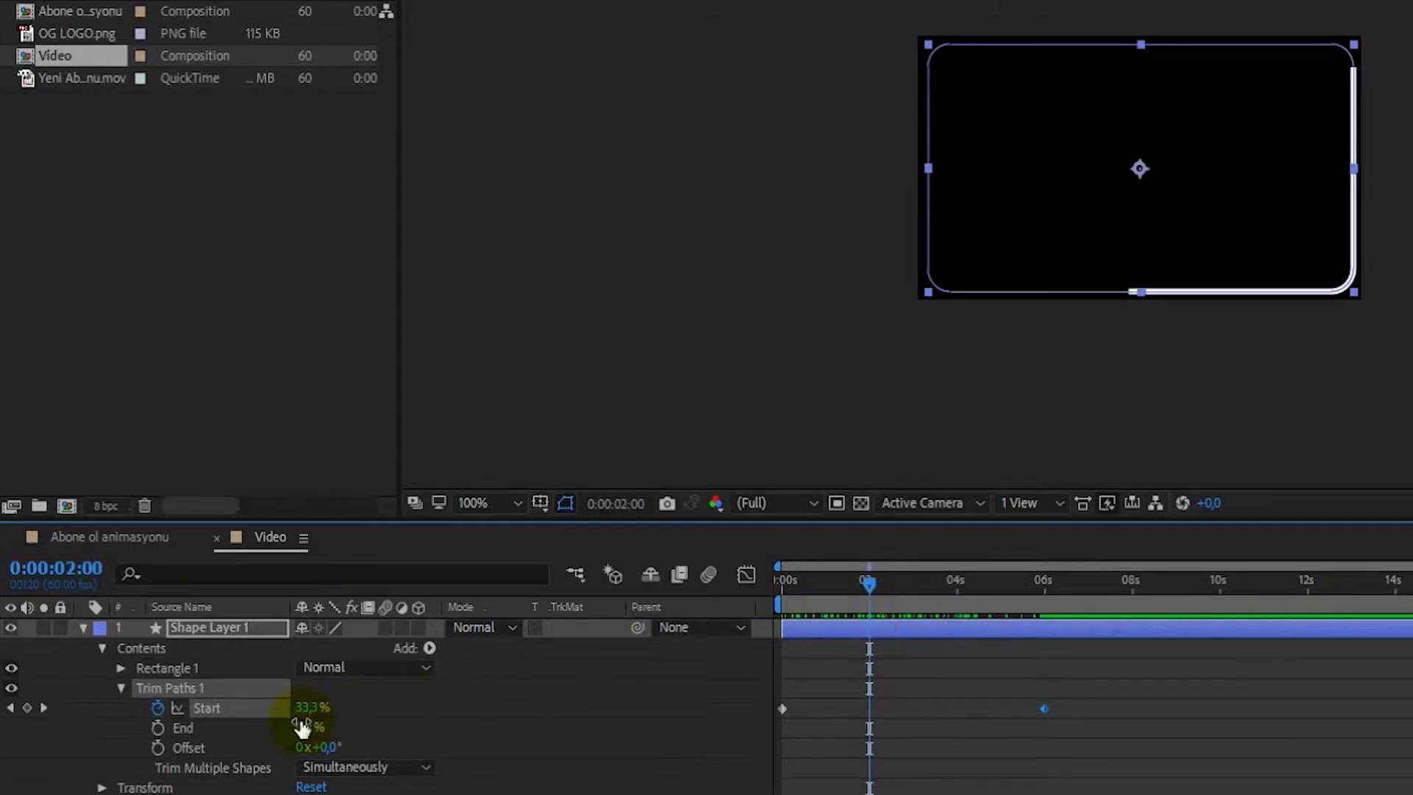
left_click(157, 727)
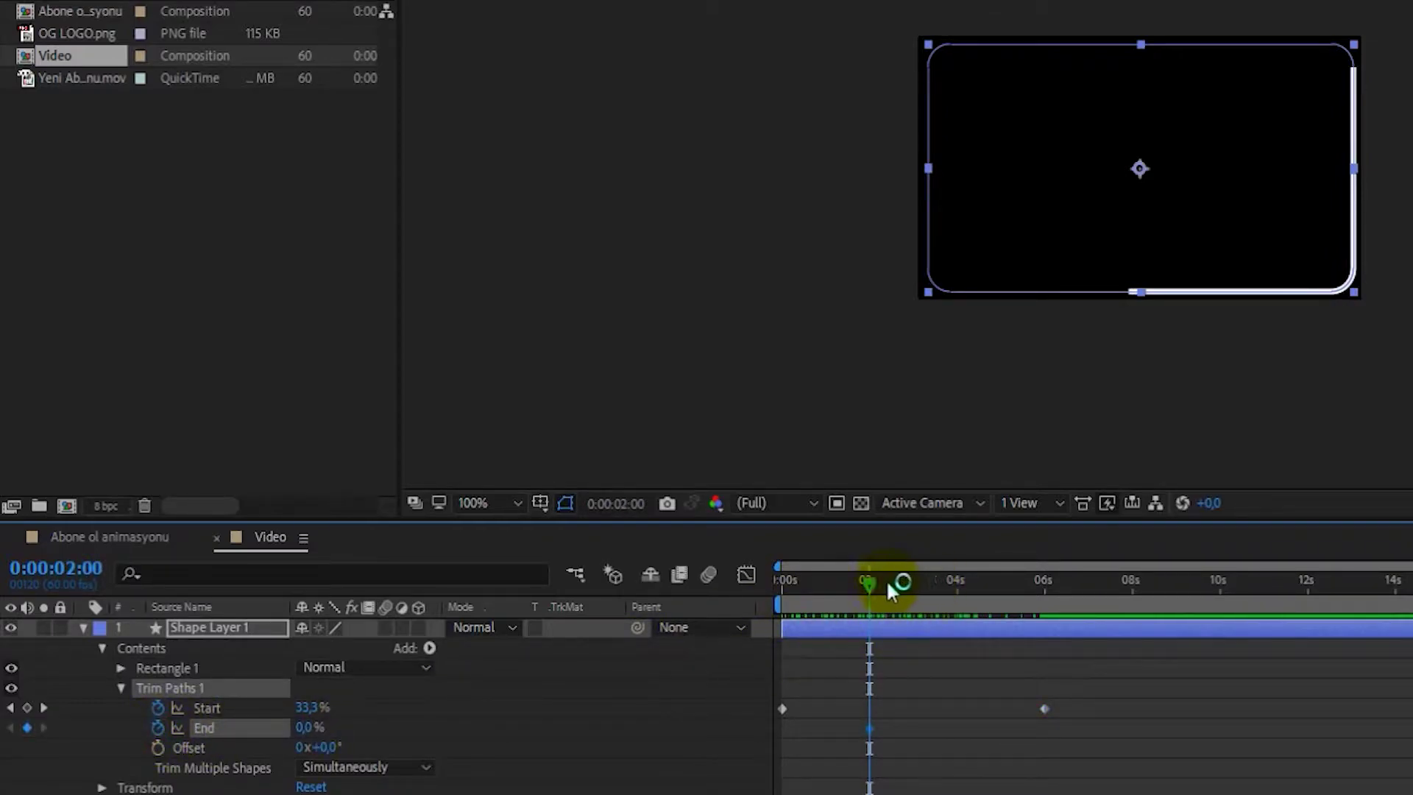
mouse_move(867, 581)
left_mouse_down()
mouse_move(1126, 617)
mouse_move(1130, 605)
left_mouse_up()
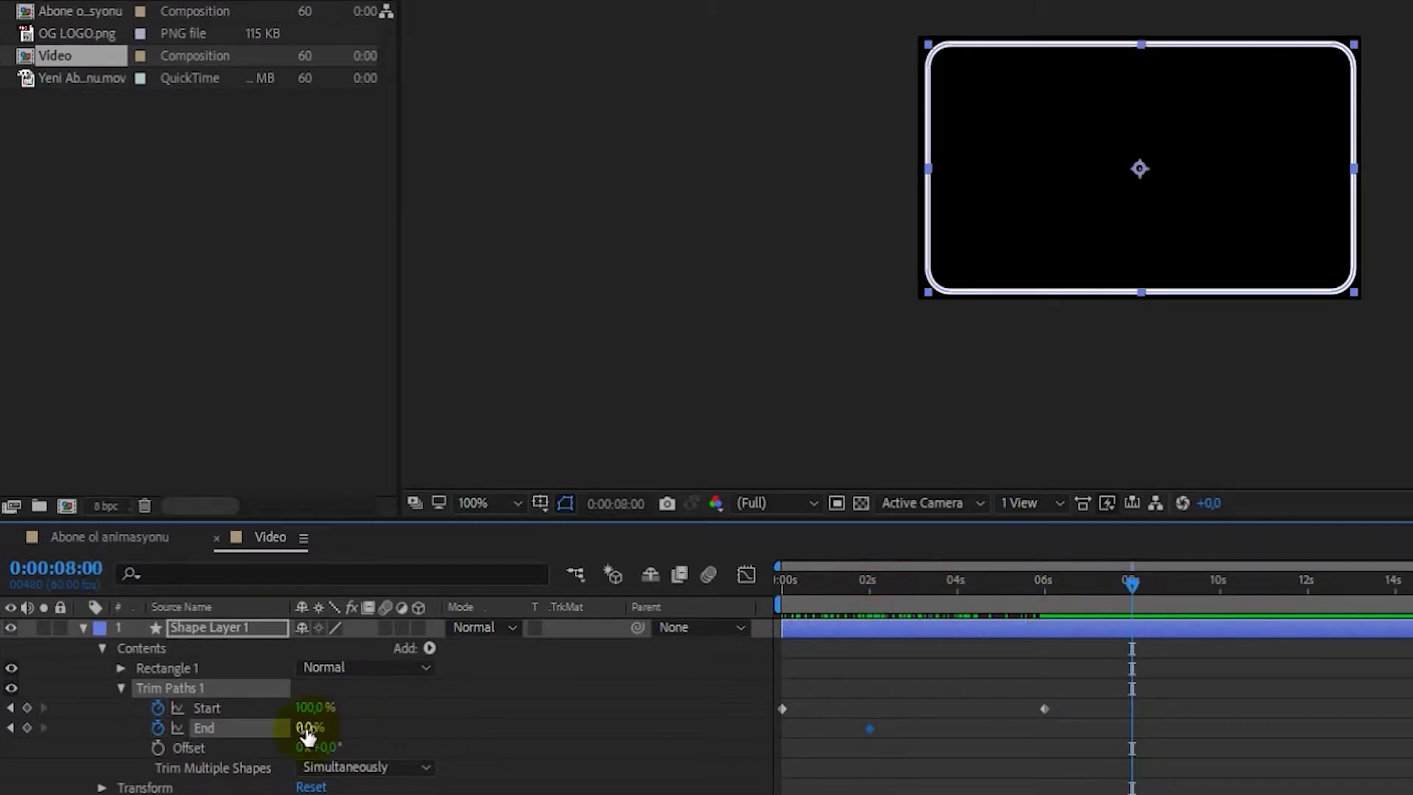
left_click(306, 728)
type("100")
key("Return")
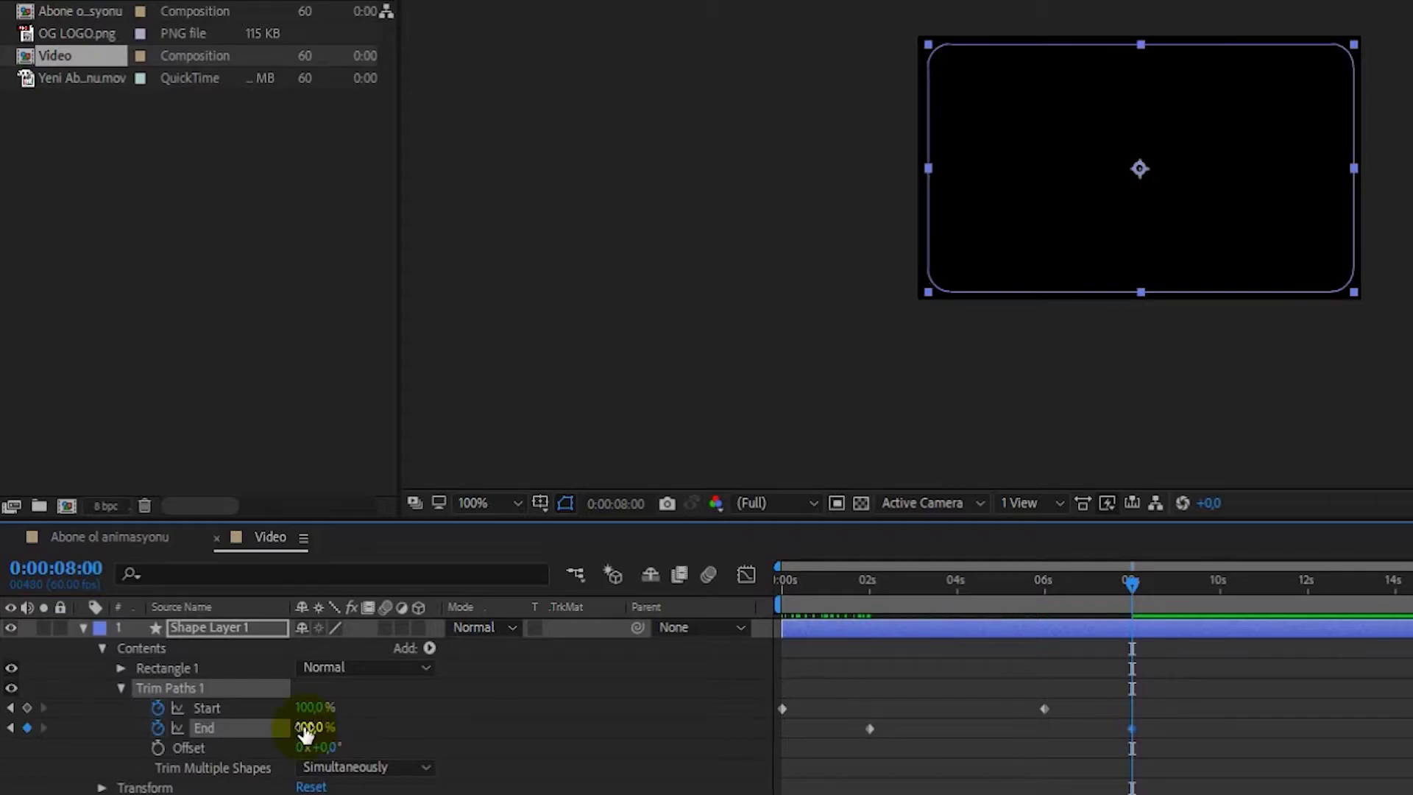
Scrub through the animation and apply Easy Ease to all trim keyframes.
mouse_move(1129, 580)
left_mouse_down()
mouse_move(524, 566)
mouse_move(751, 586)
left_mouse_up()
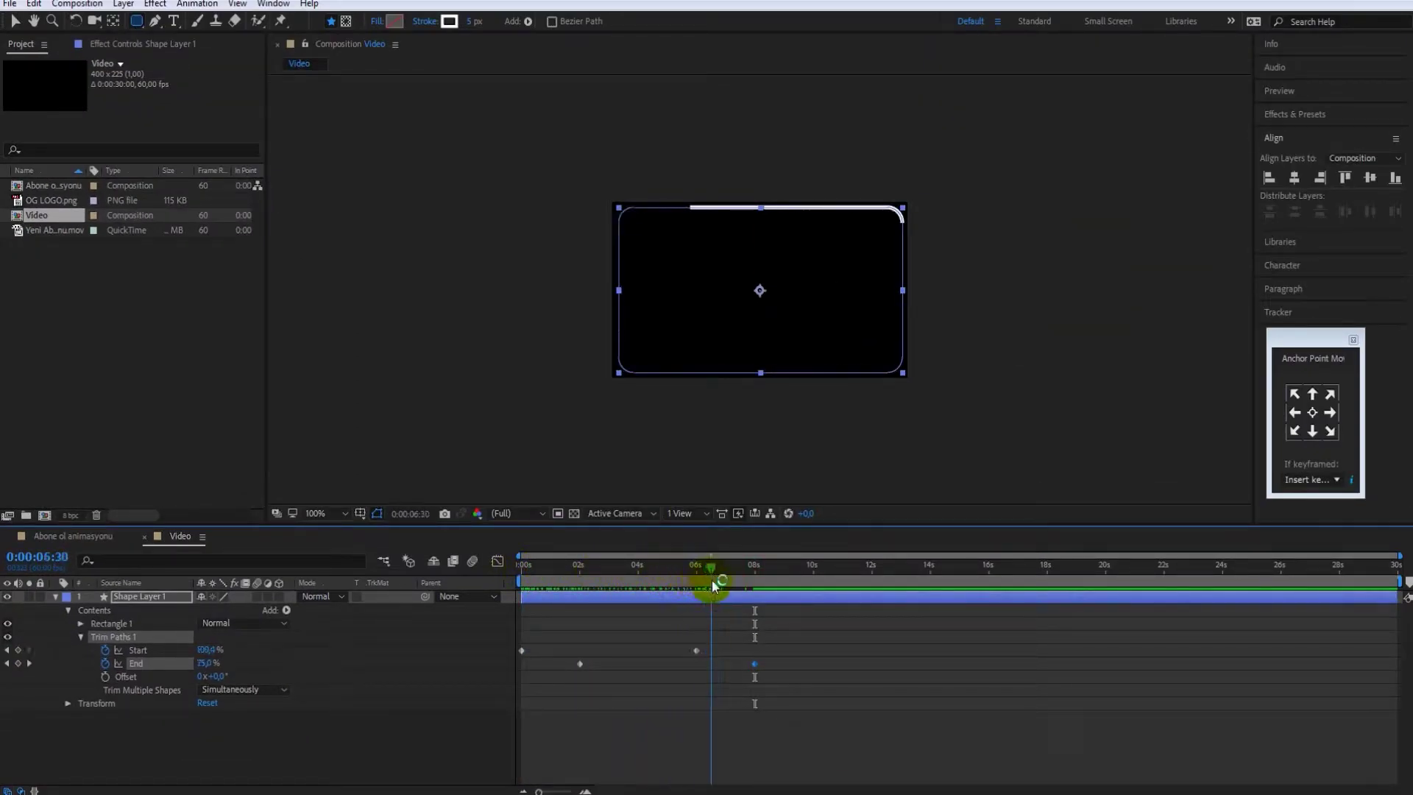
left_click_drag(770, 672, 519, 636)
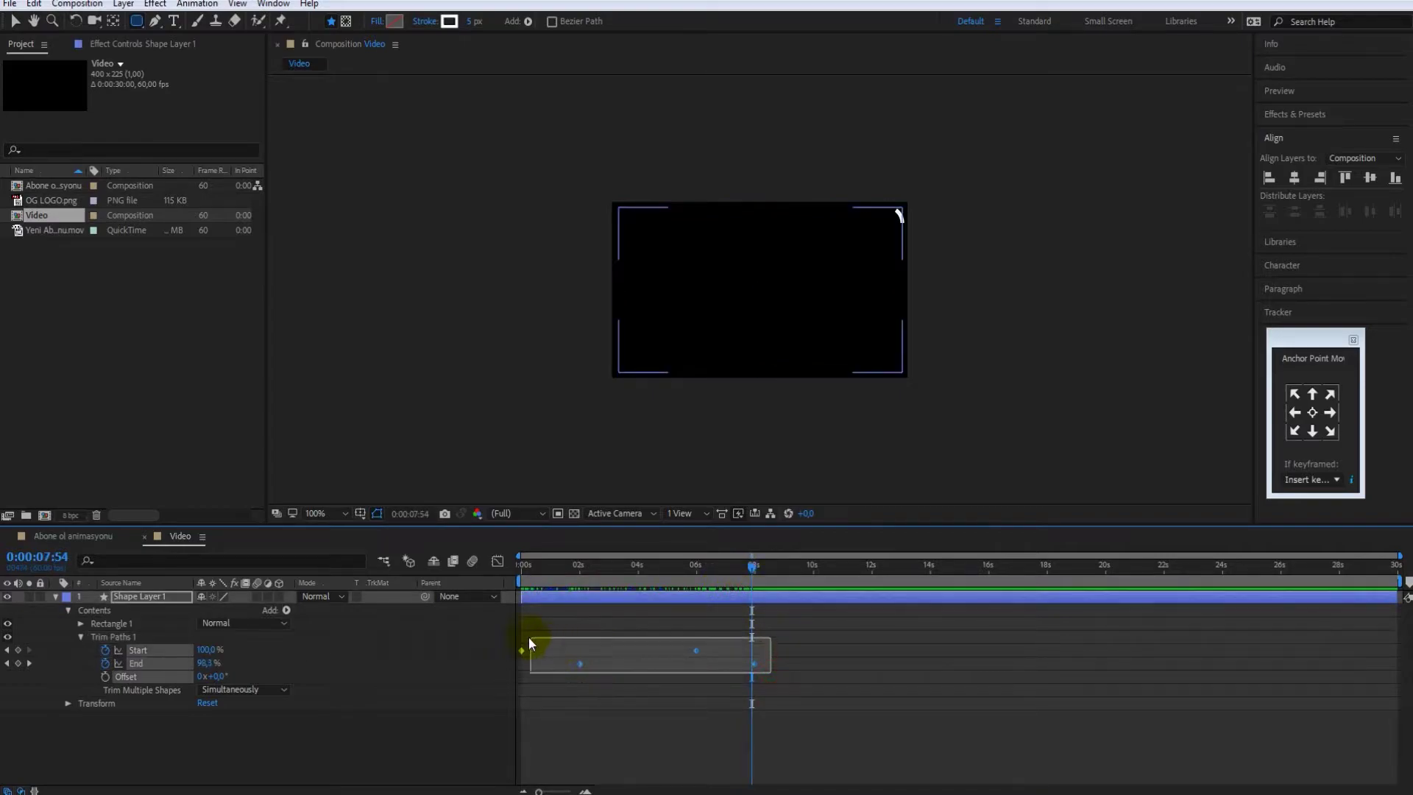
key("F9")
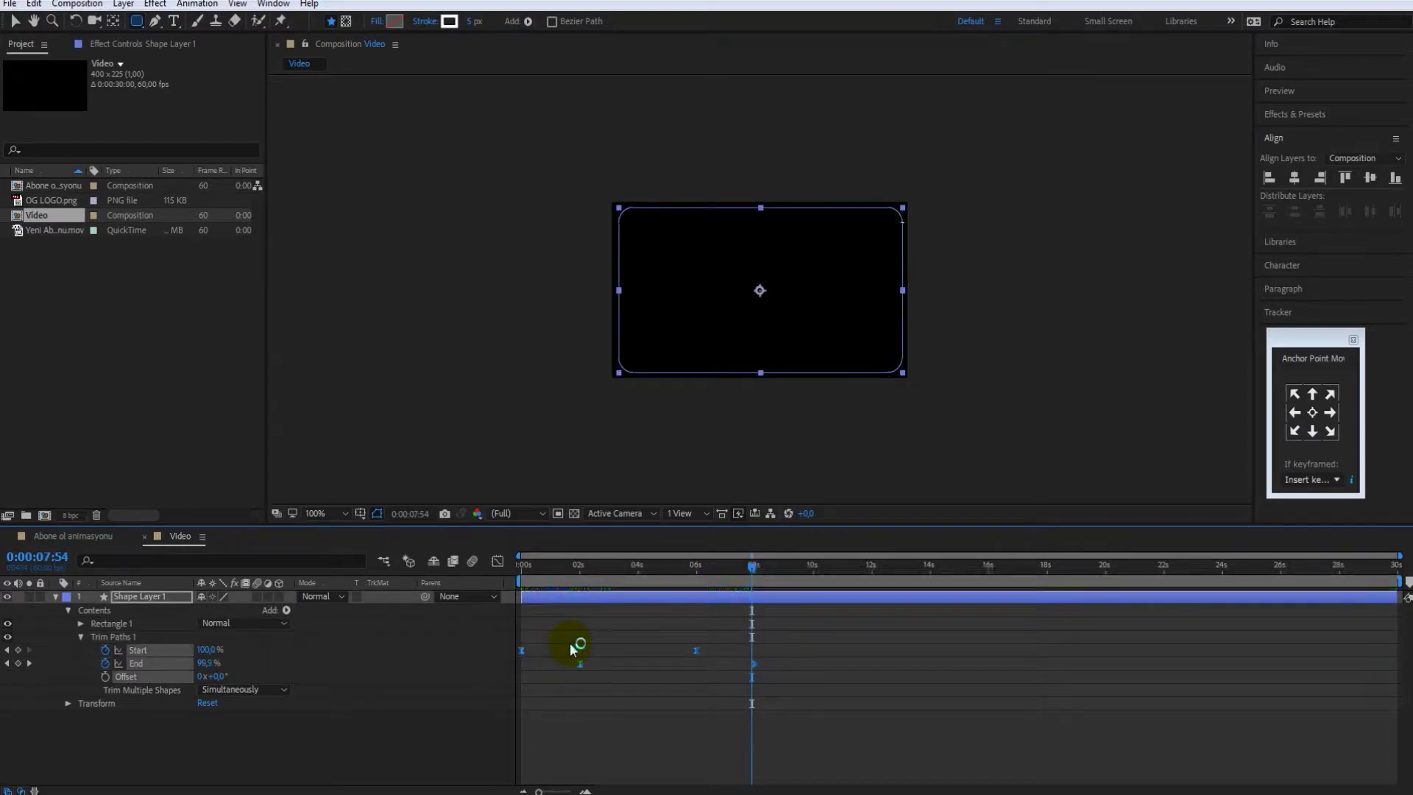
Collapse Shape Layer 1 and duplicate it with Ctrl+D.
left_click(55, 596)
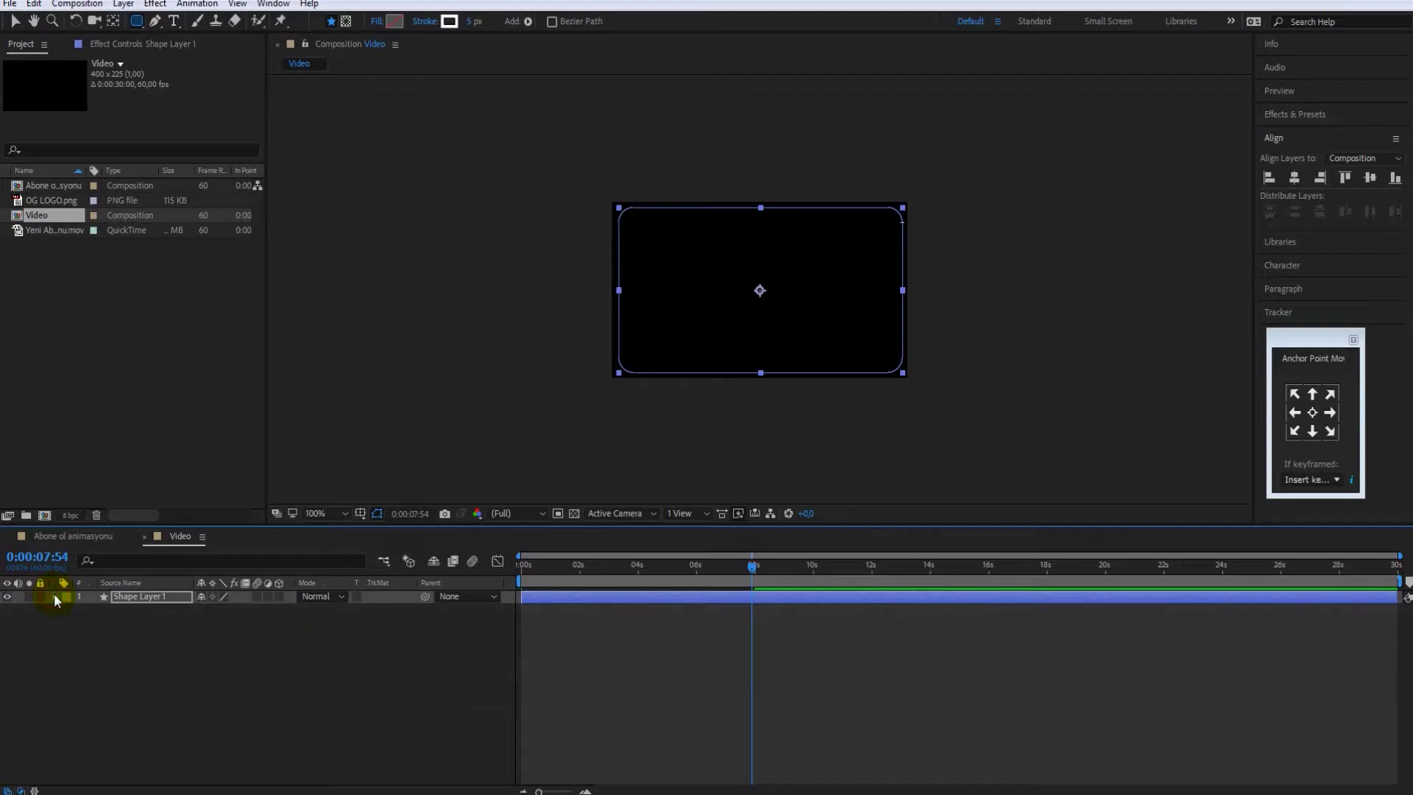
left_click(87, 644)
left_click(134, 602)
key("ctrl+d")
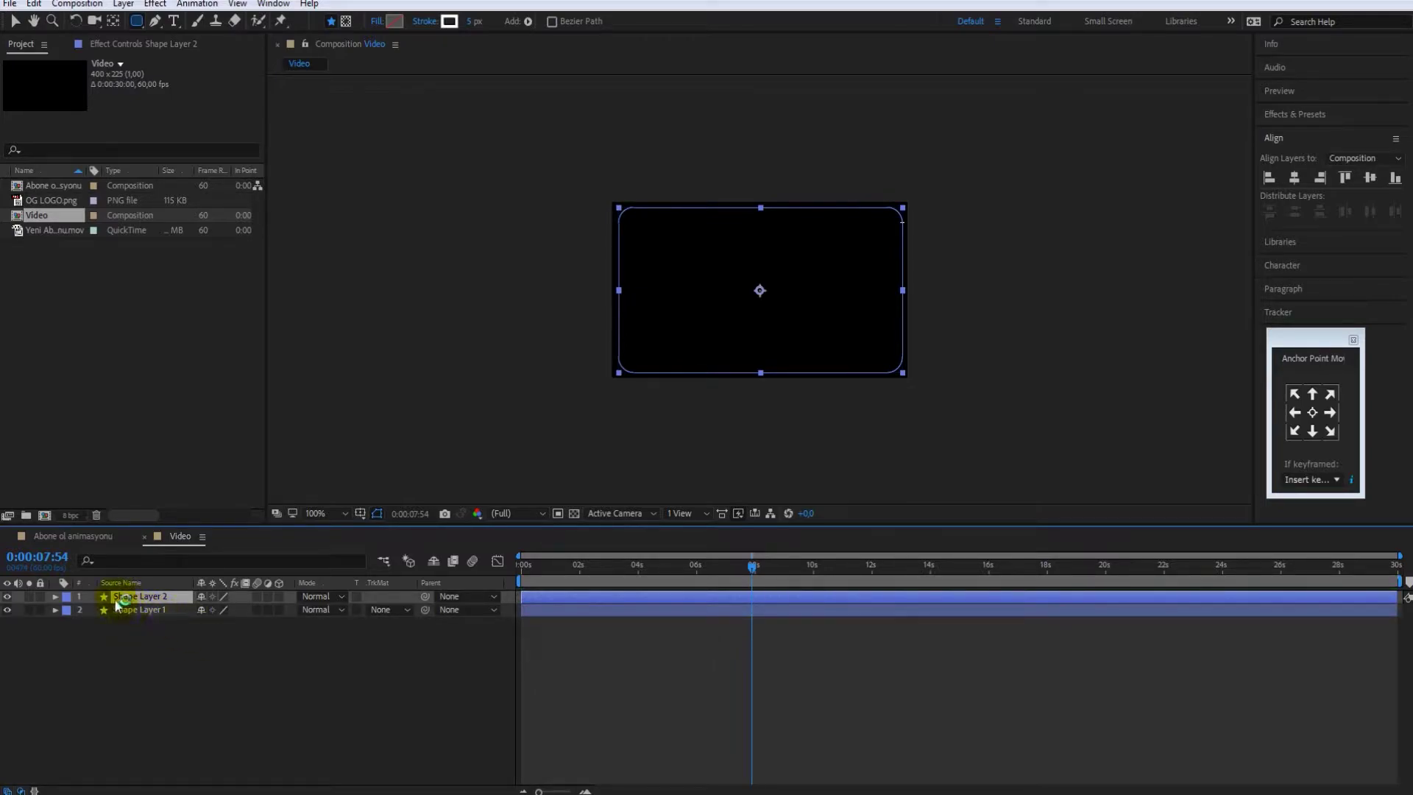
Shift Shape Layer 1's trim keyframes so they begin at 6 seconds, then scrub to preview.
left_click(142, 615, "shift")
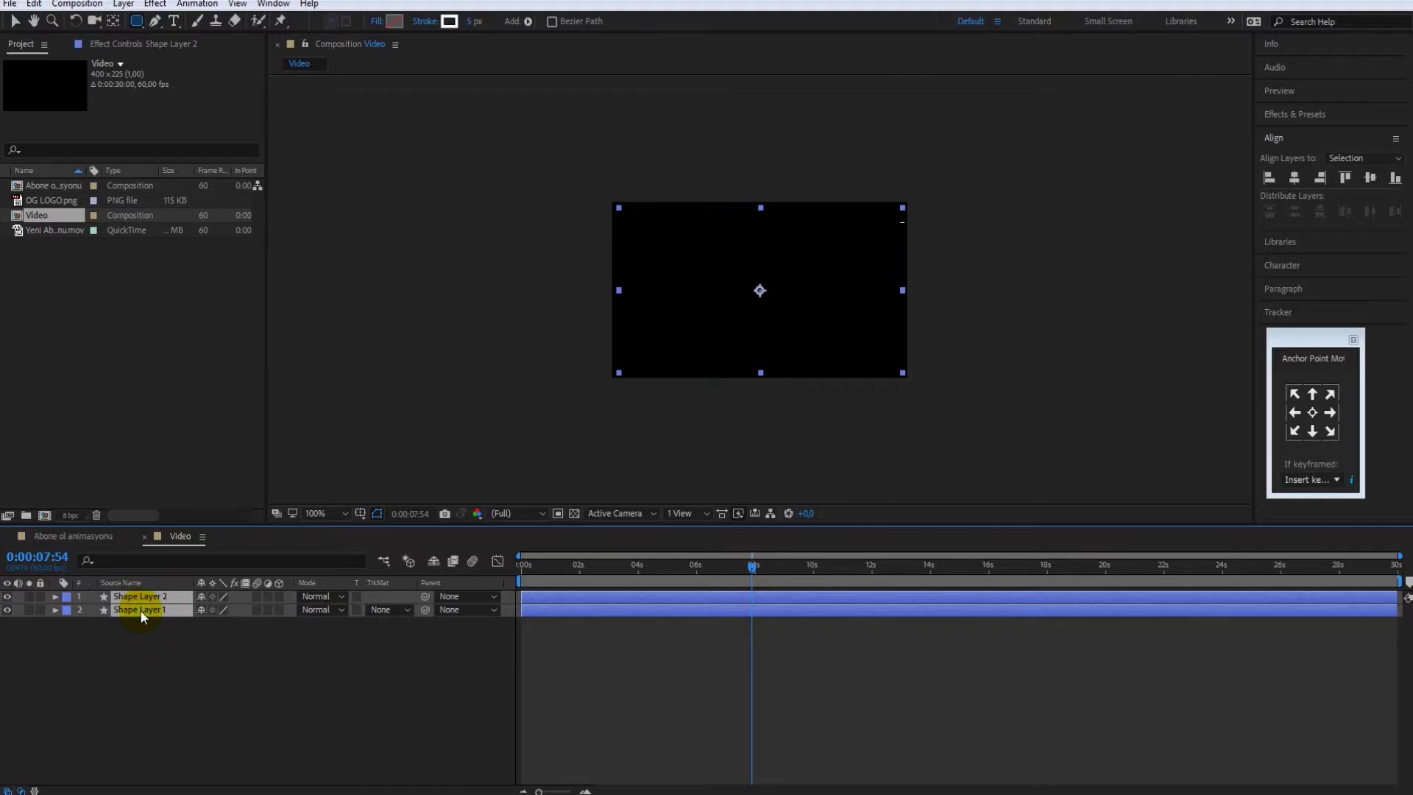
key("u")
mouse_move(788, 690)
left_mouse_down()
mouse_move(521, 647)
mouse_move(696, 652)
left_mouse_up()
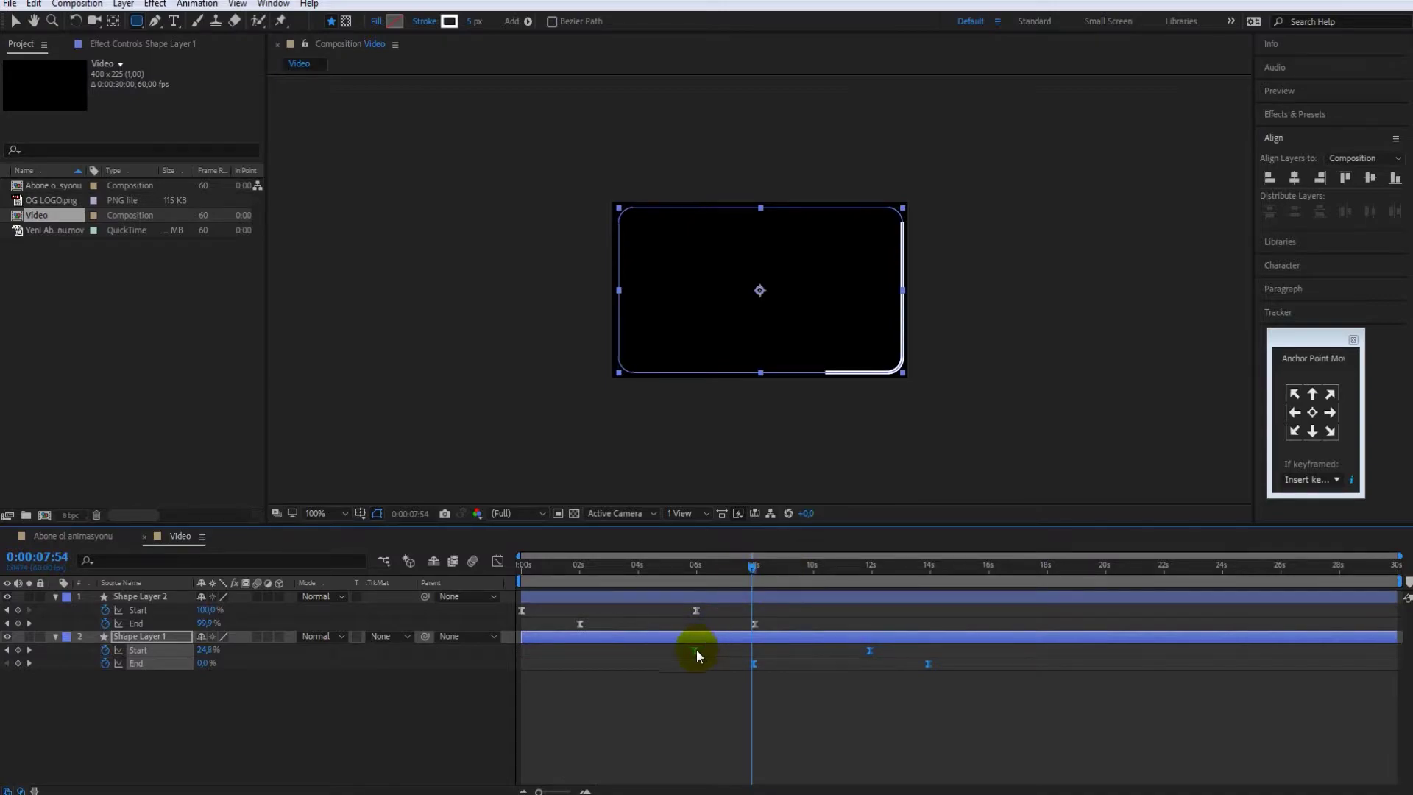
left_click_drag(698, 655, 712, 653)
left_click_drag(751, 565, 697, 571)
left_click_drag(713, 650, 698, 650)
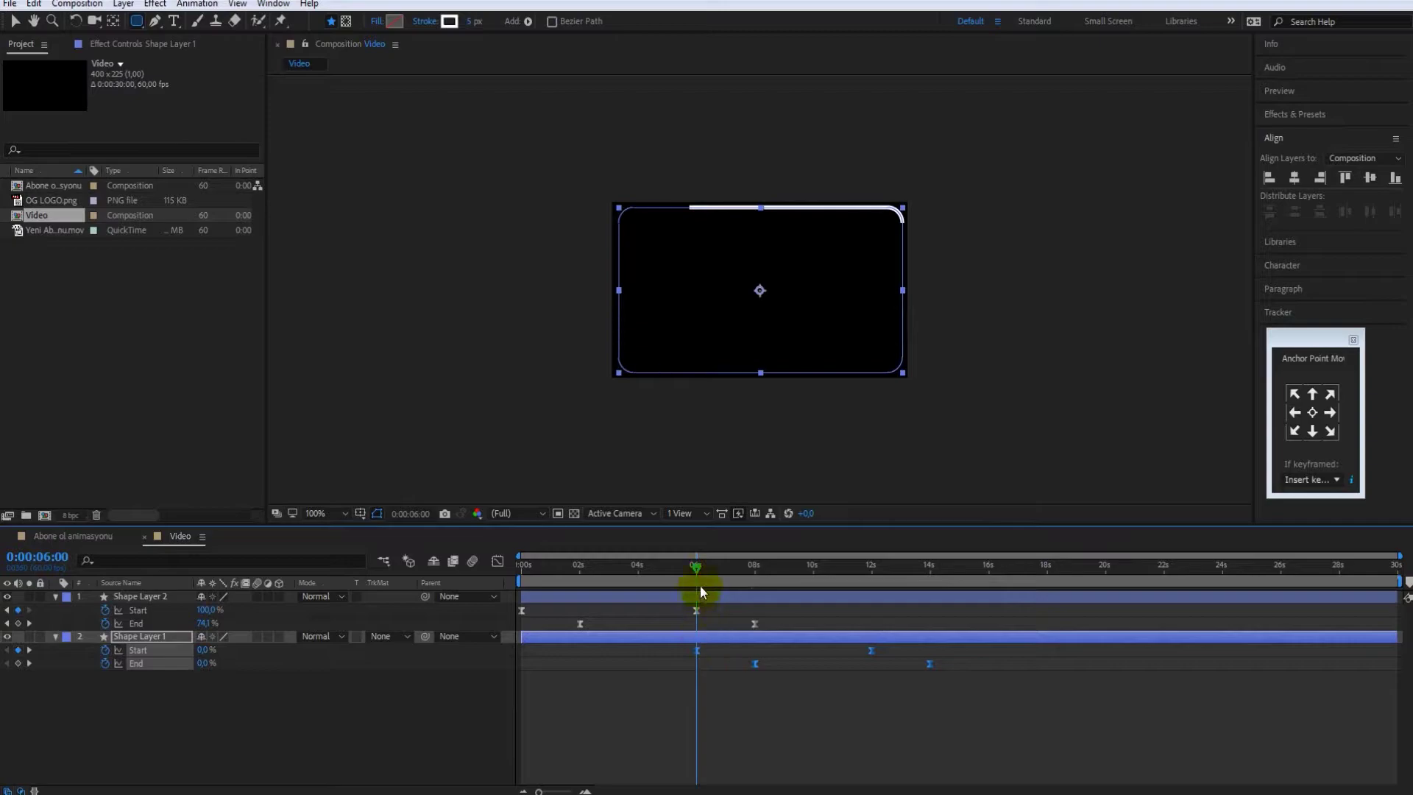
mouse_move(696, 567)
left_mouse_down()
mouse_move(673, 568)
mouse_move(931, 606)
mouse_move(557, 594)
mouse_move(153, 656)
mouse_move(59, 595)
left_mouse_up()
Collapse both shape layers, deselect everything, and scrub to watch the strokes draw.
left_click(57, 596)
left_click(57, 609)
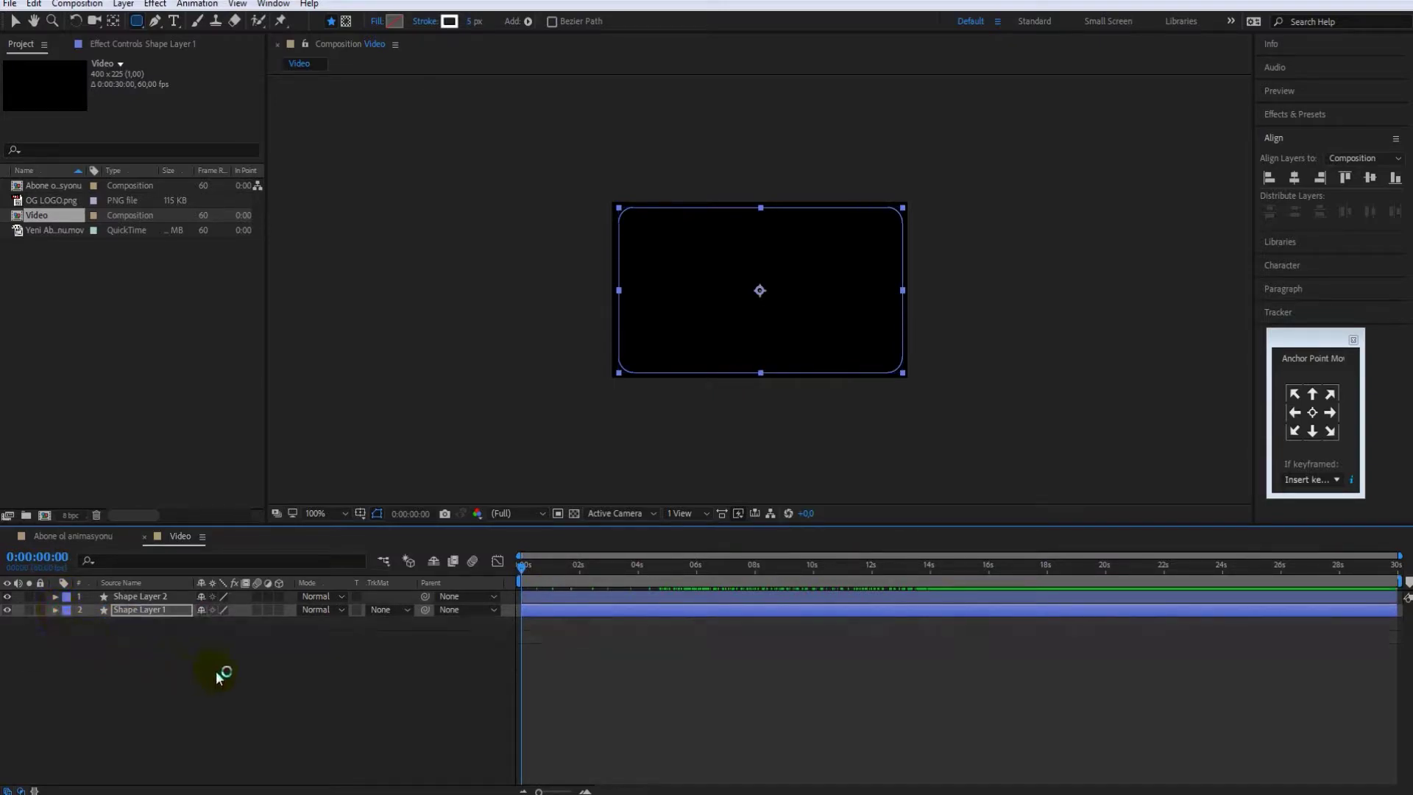
left_click(241, 669)
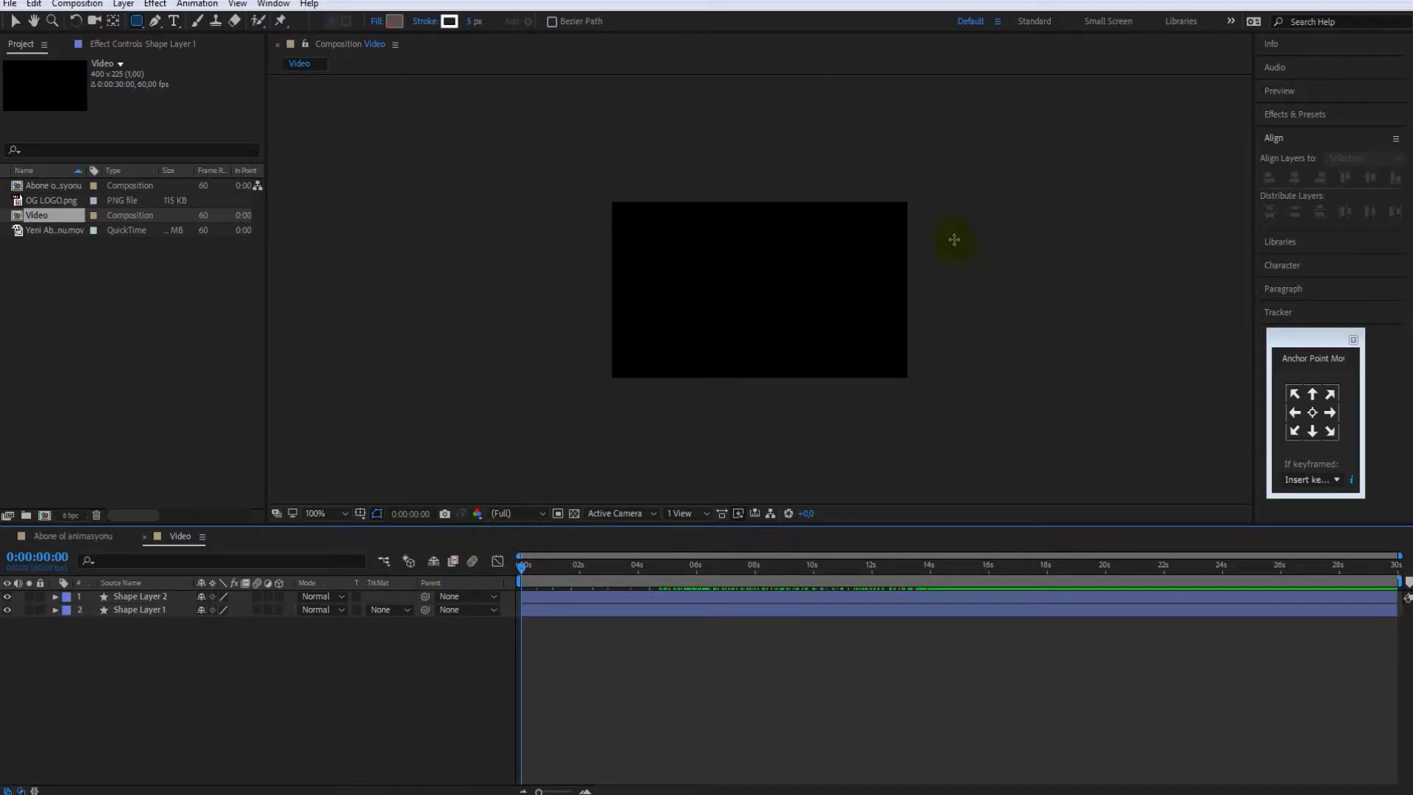
left_click(1101, 210)
left_click_drag(523, 568, 620, 568)
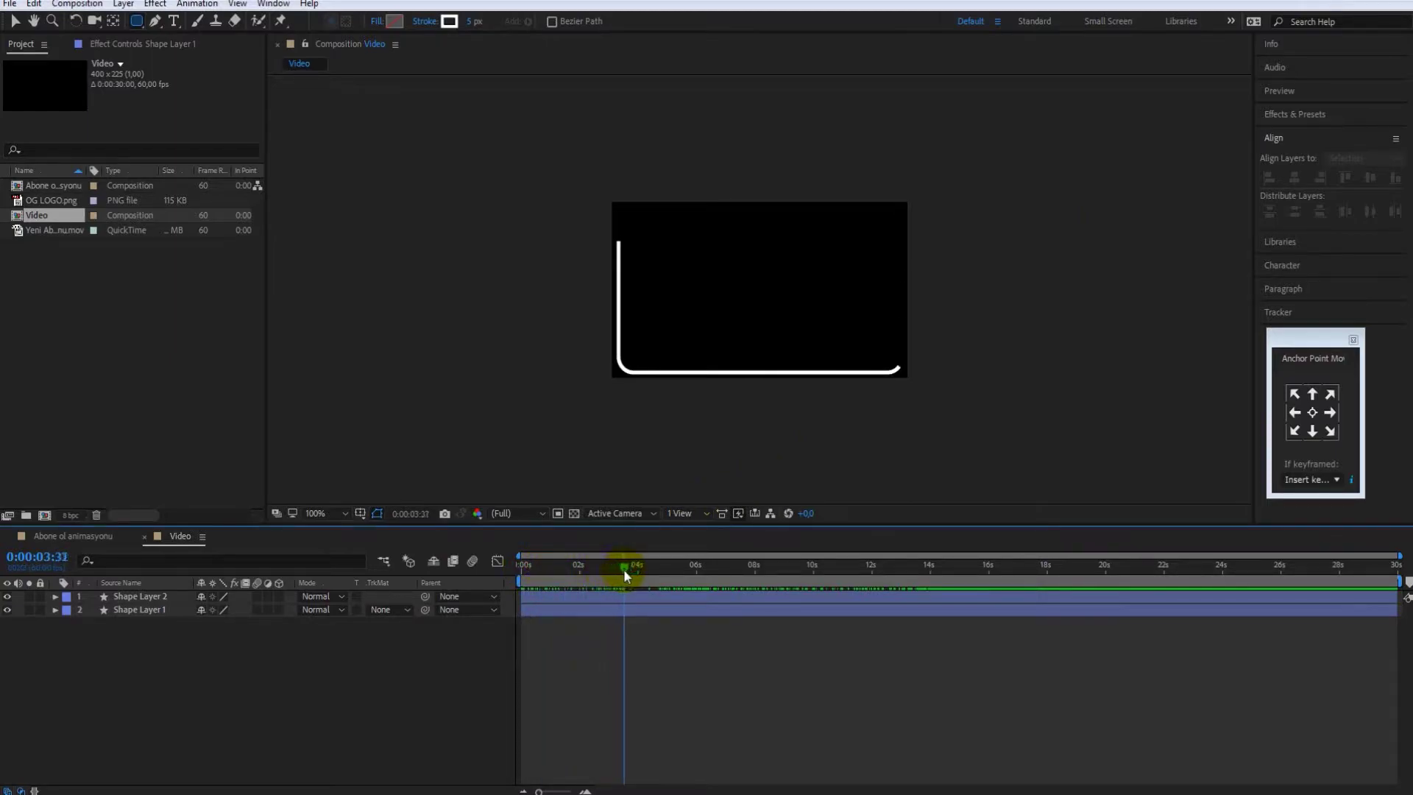
Duplicate Shape Layer 1 to create Shape Layer 3 at the top of the stack.
left_click(138, 611)
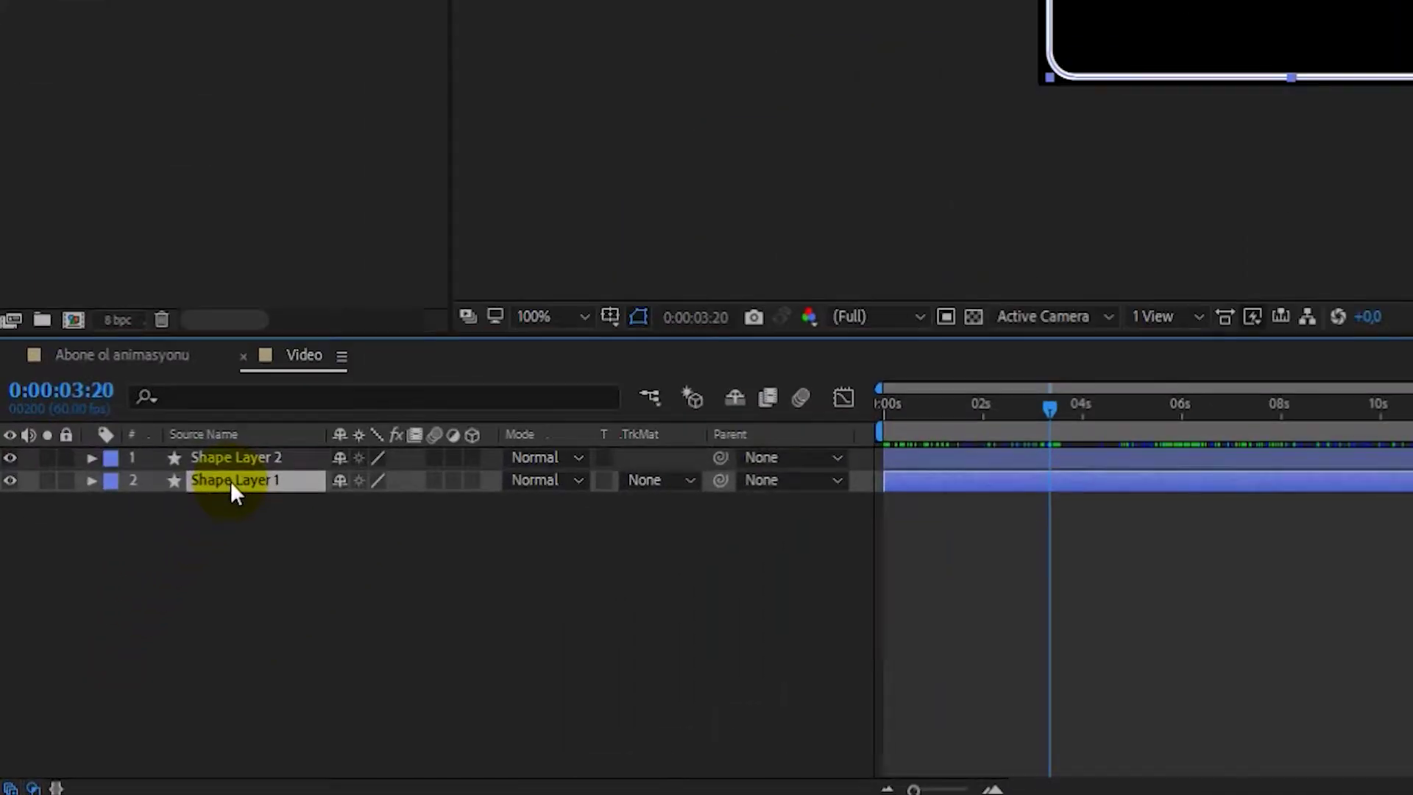
left_click(131, 627)
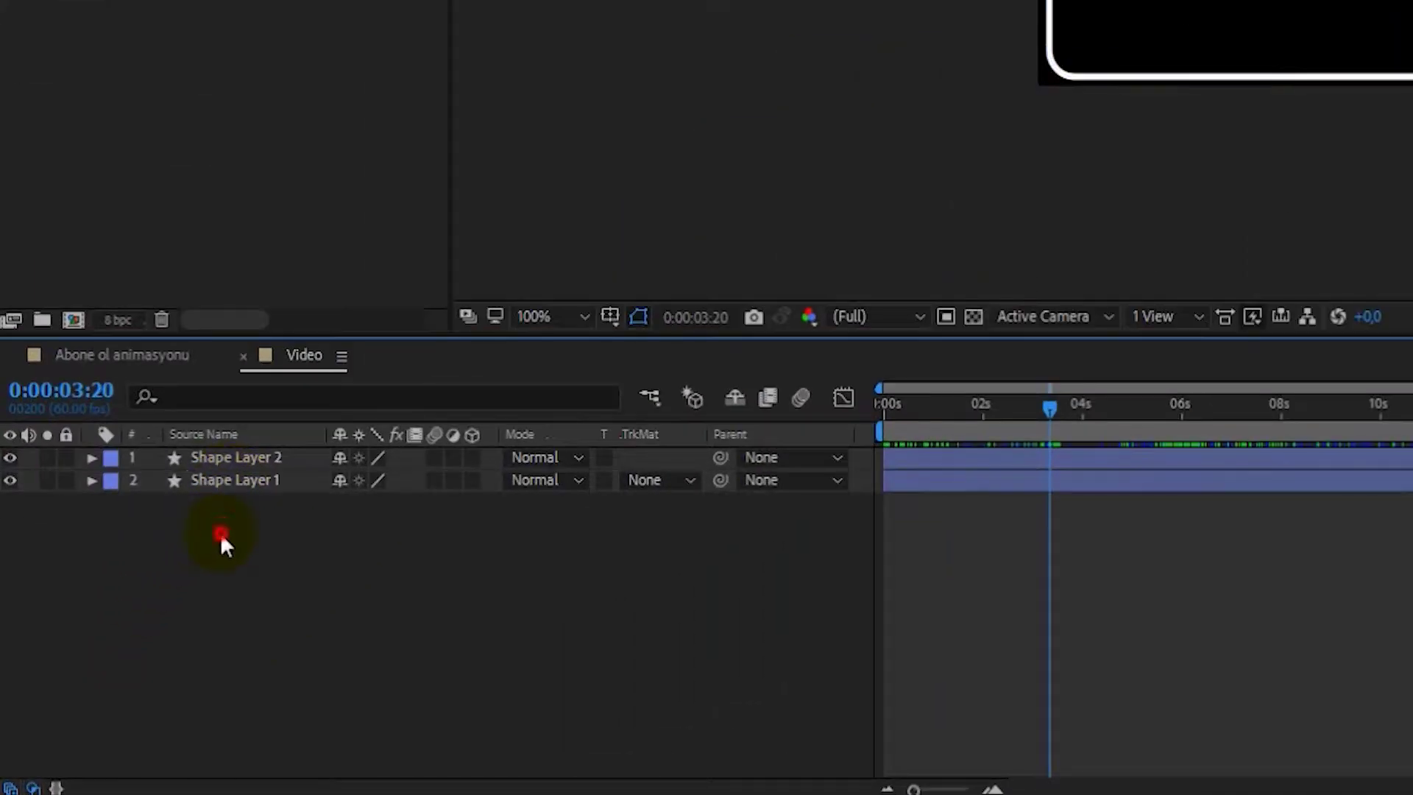
left_click(251, 462)
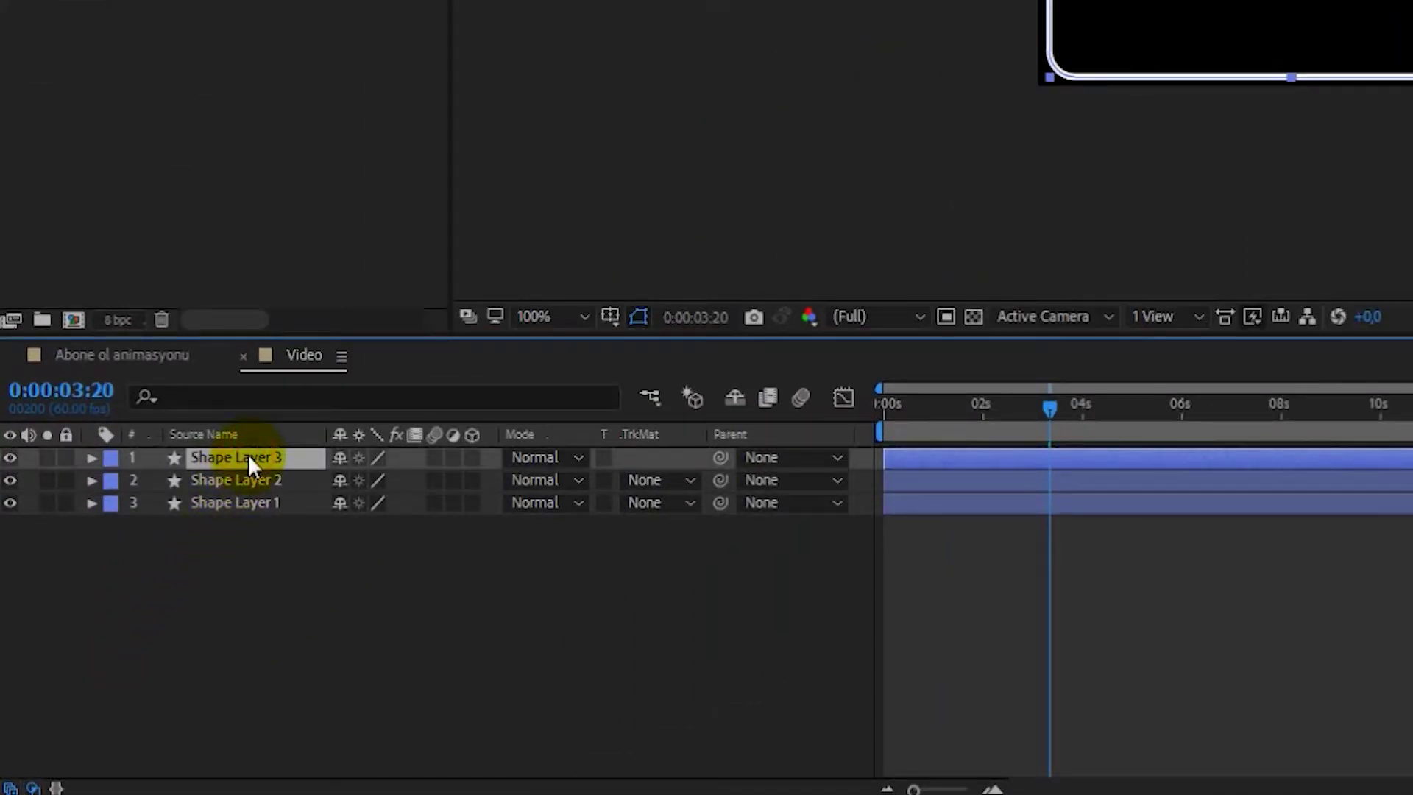
Rename Shape Layer 3 to 'maske'.
key("Return")
type("maske")
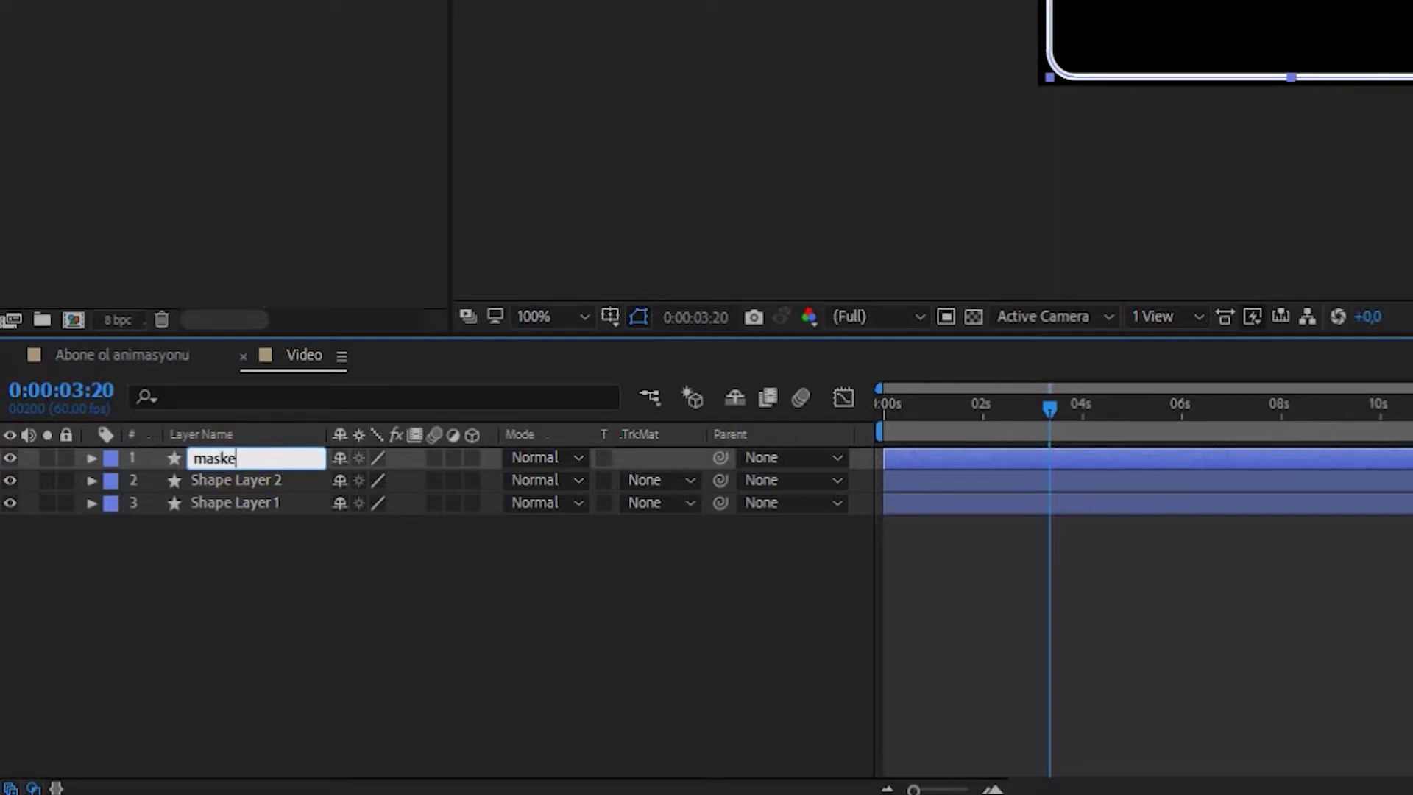
left_click(271, 646)
left_click(236, 459)
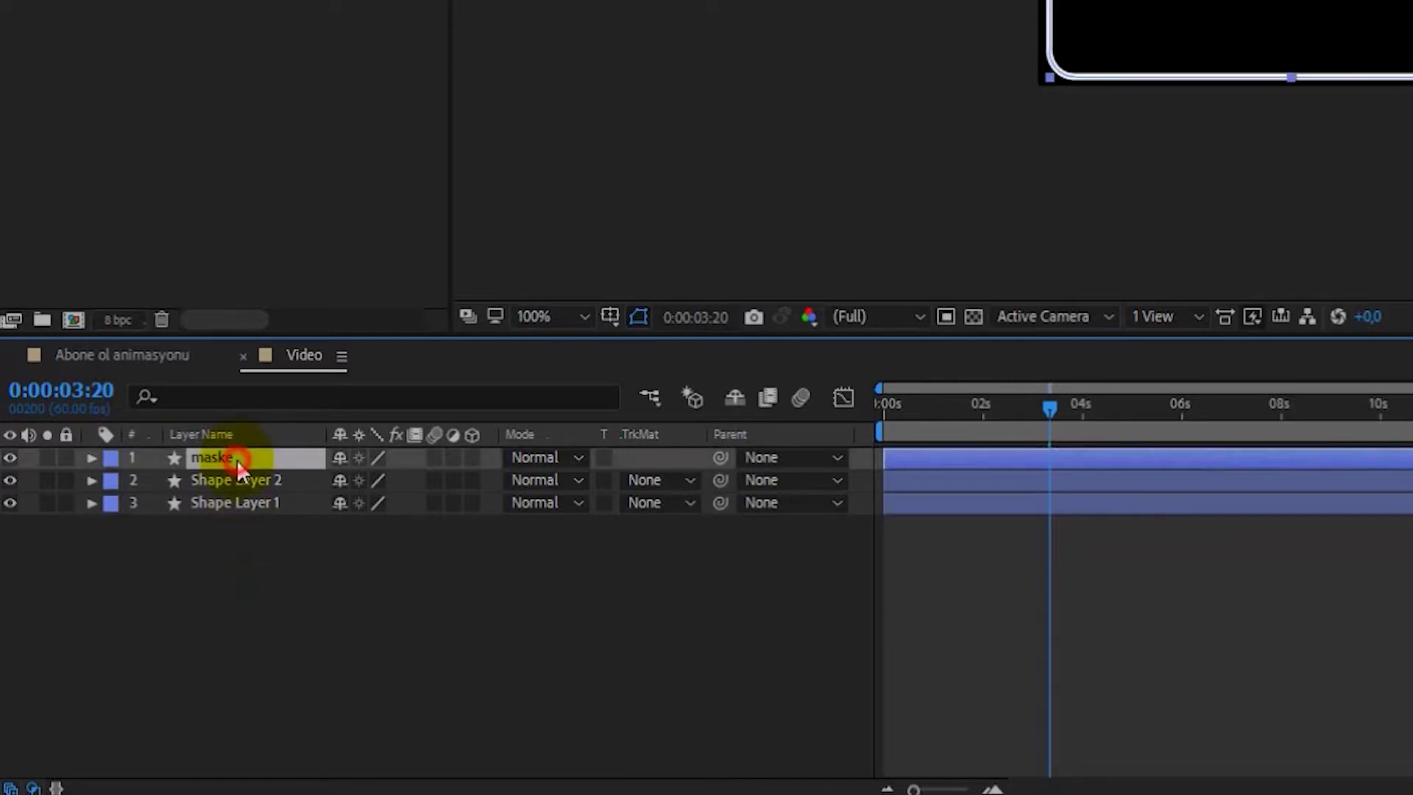
Delete Trim Paths 1 from the maske layer's Contents.
left_click(94, 459)
left_click(113, 480)
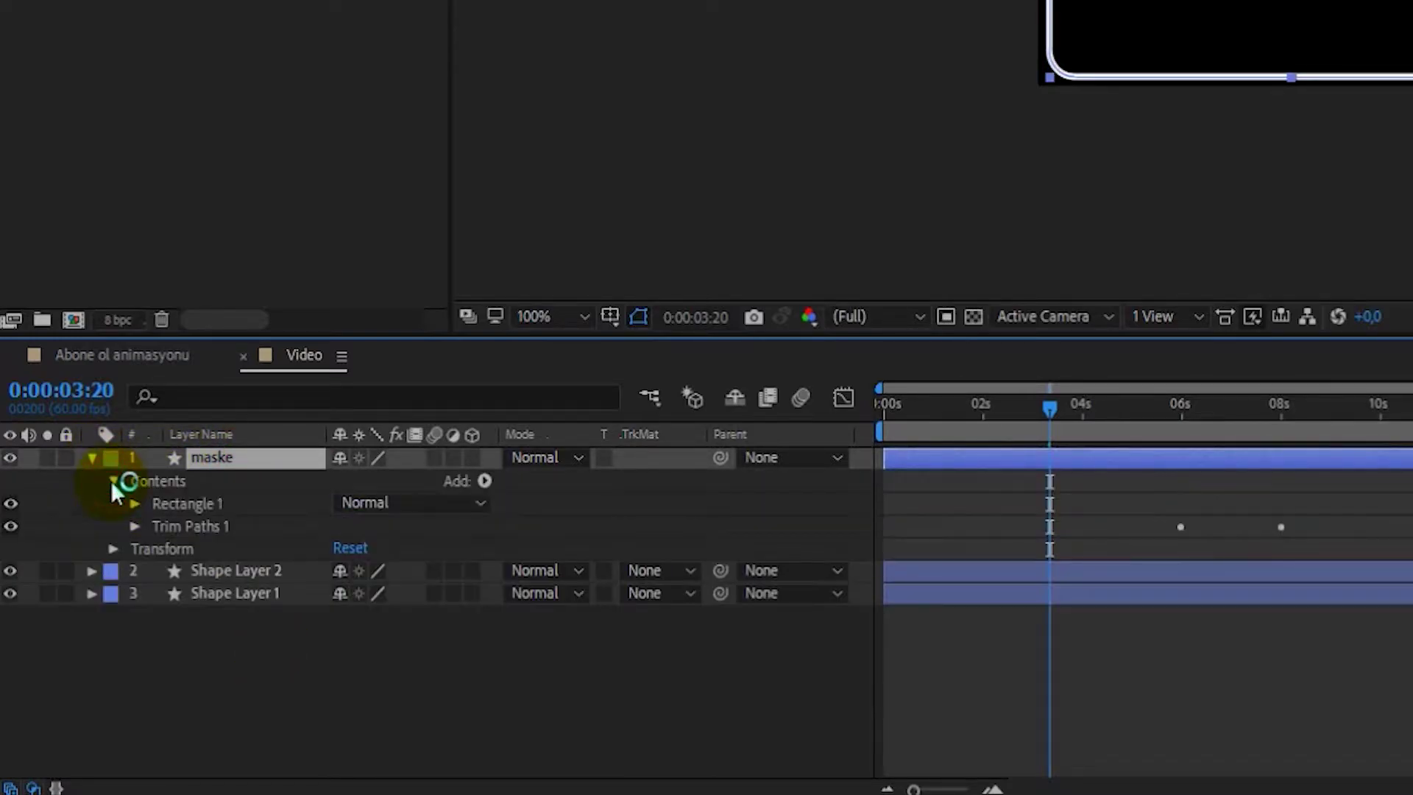
left_click(174, 527)
key("Delete")
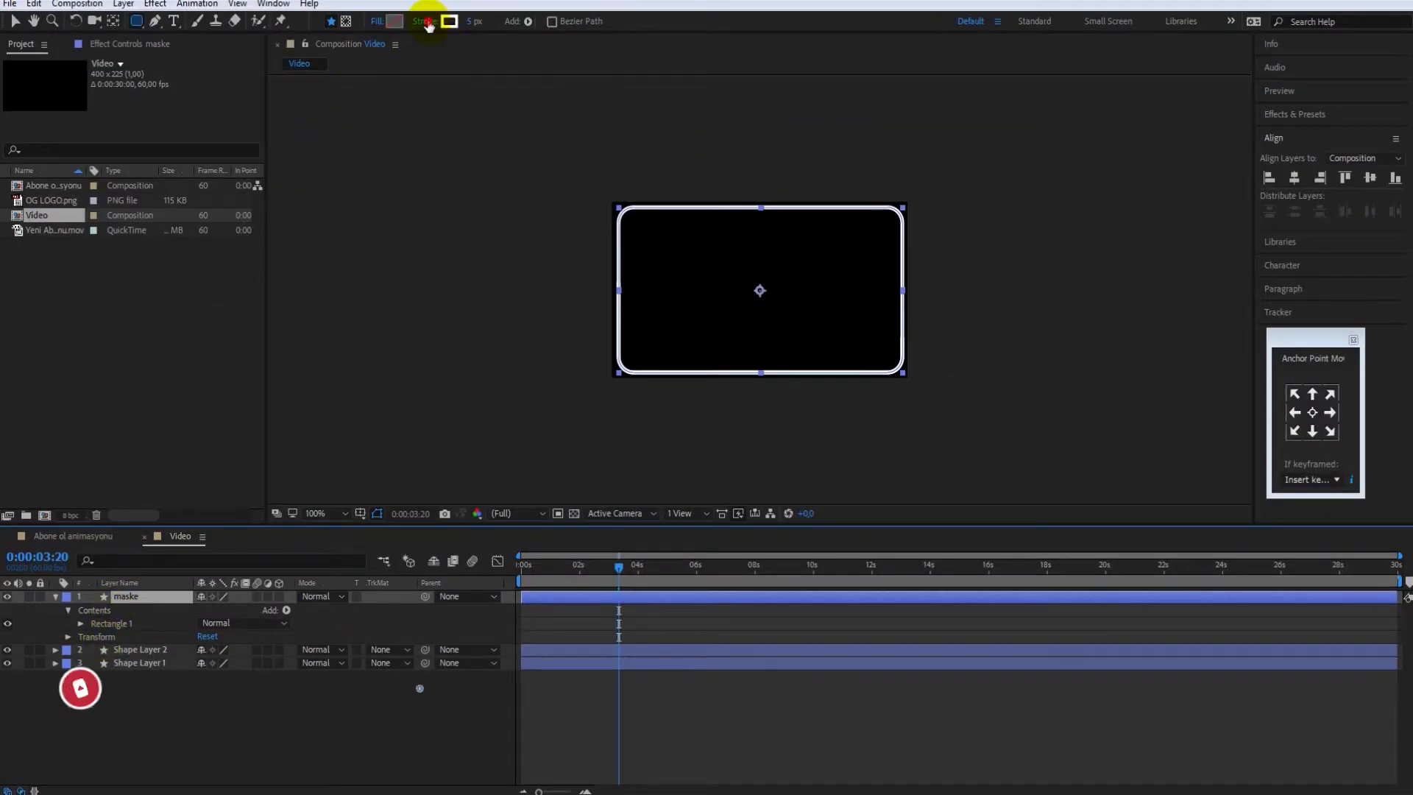
Set the maske rectangle's stroke to None and its fill to solid dark brown 4E3A3A.
left_click(425, 20)
left_click(682, 442)
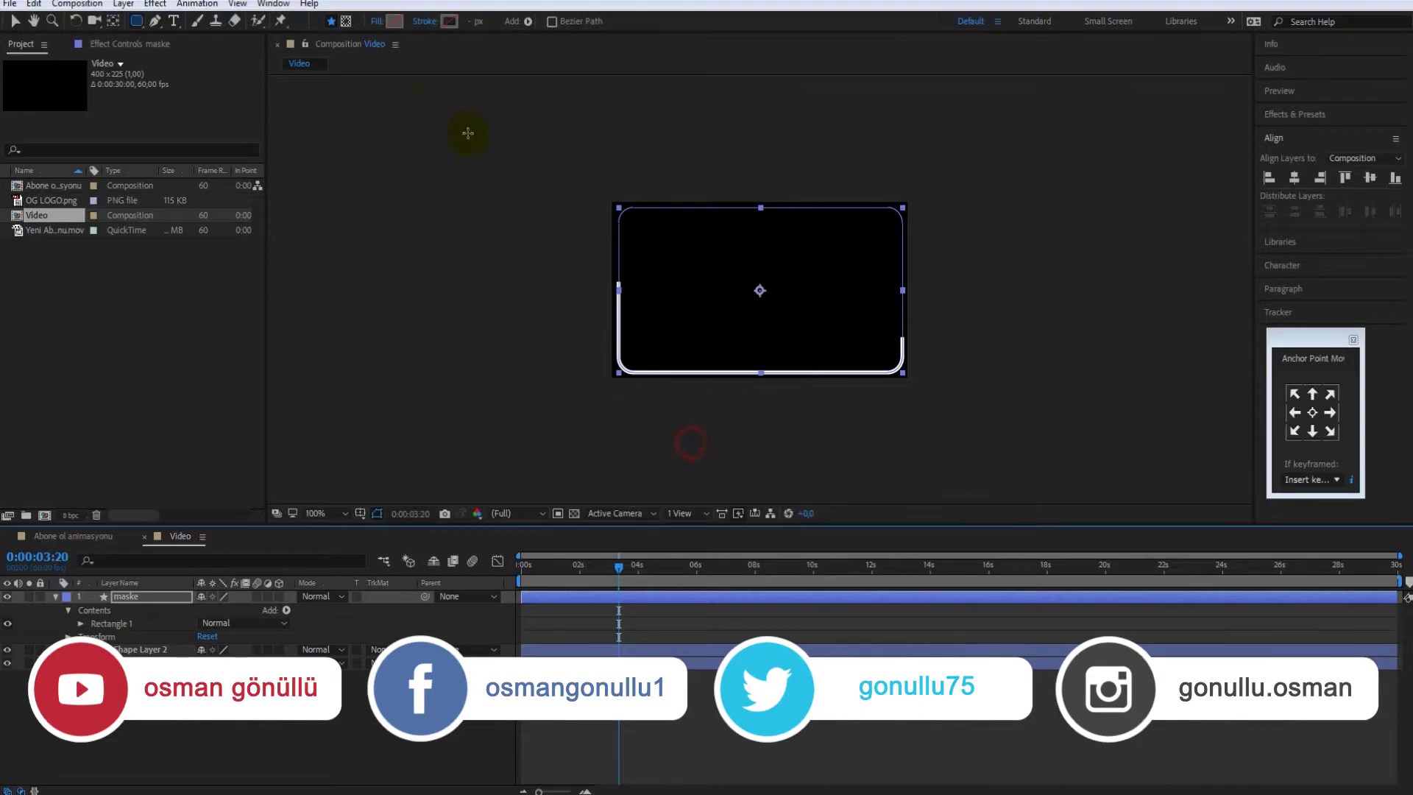
left_click(381, 22)
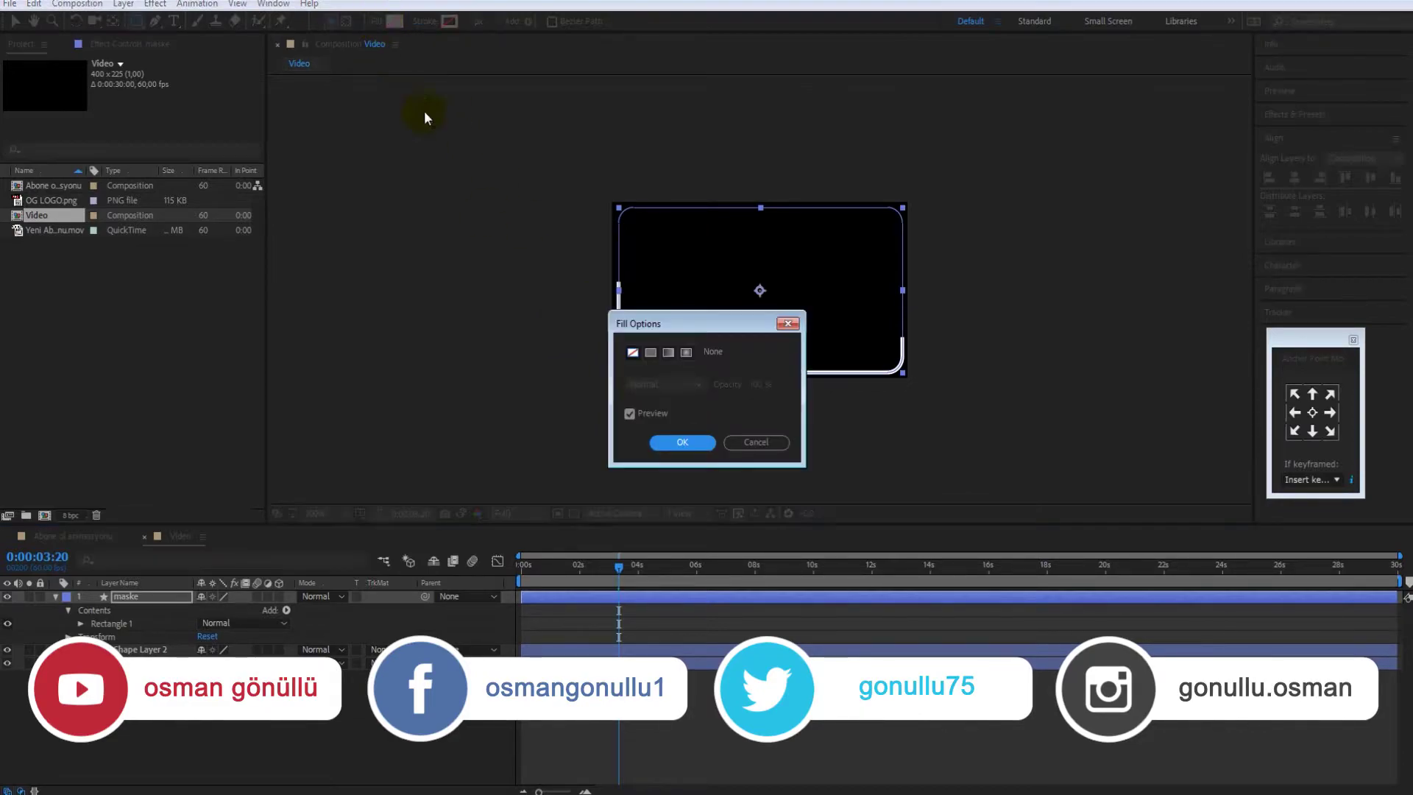
left_click(651, 353)
left_click(682, 442)
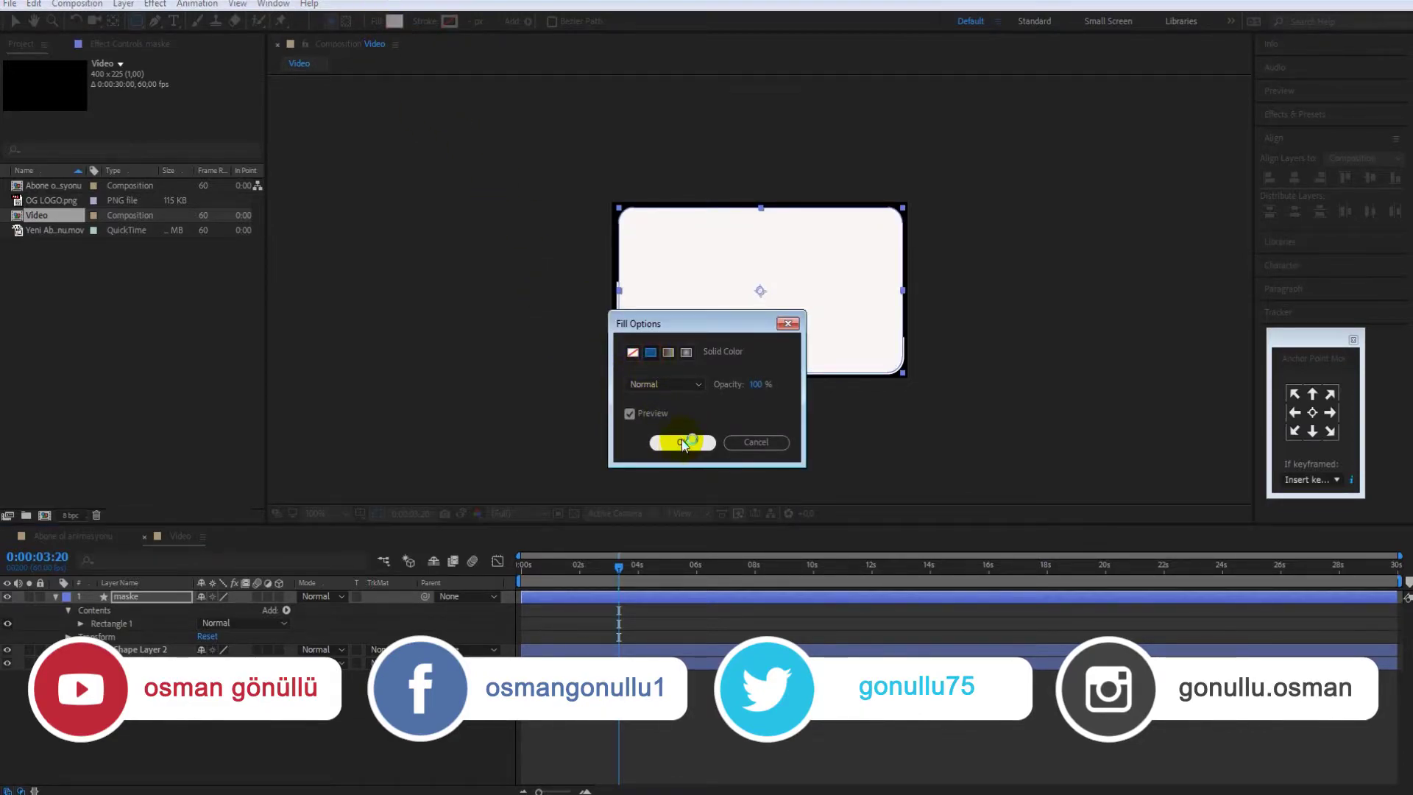
left_click(390, 21)
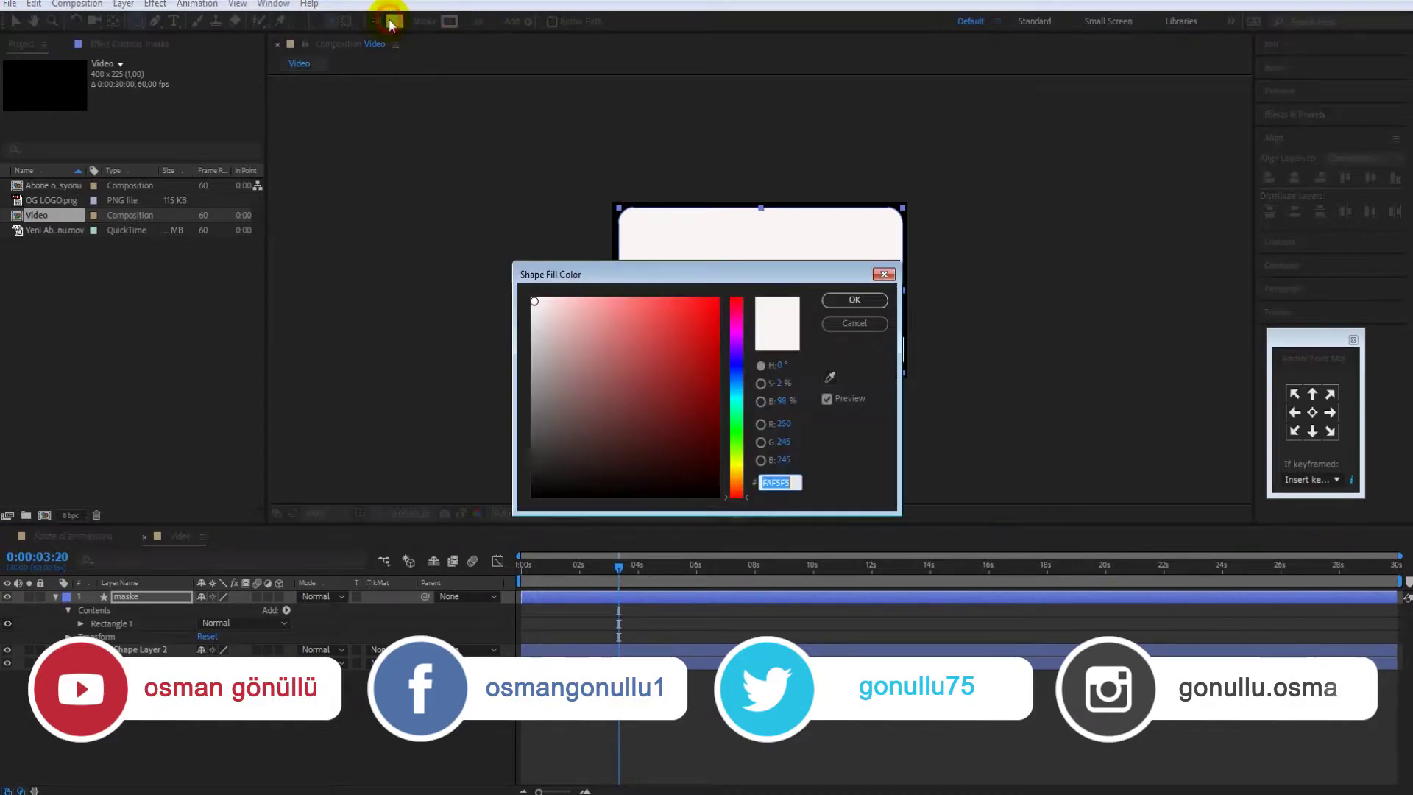
left_click(580, 439)
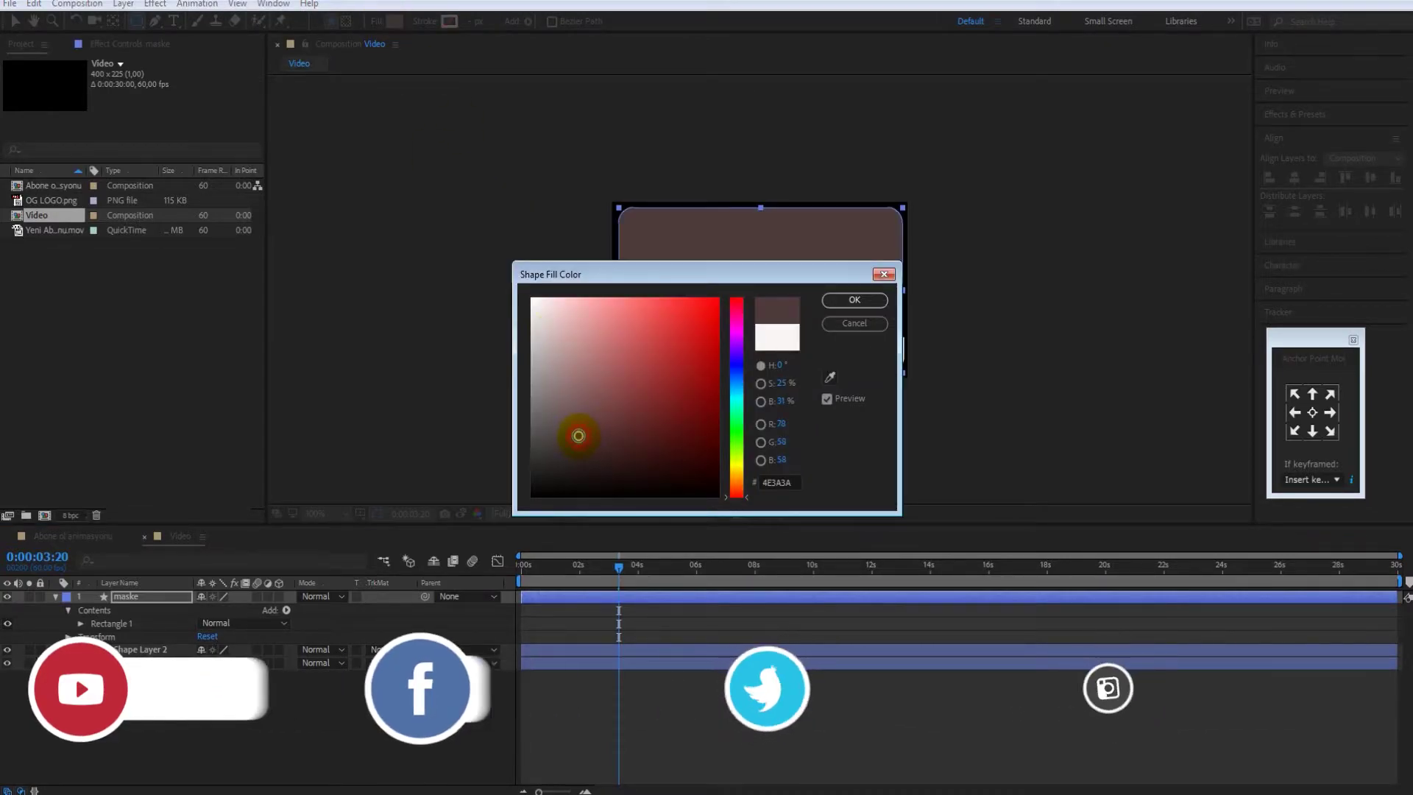
left_click(853, 300)
left_click(381, 716)
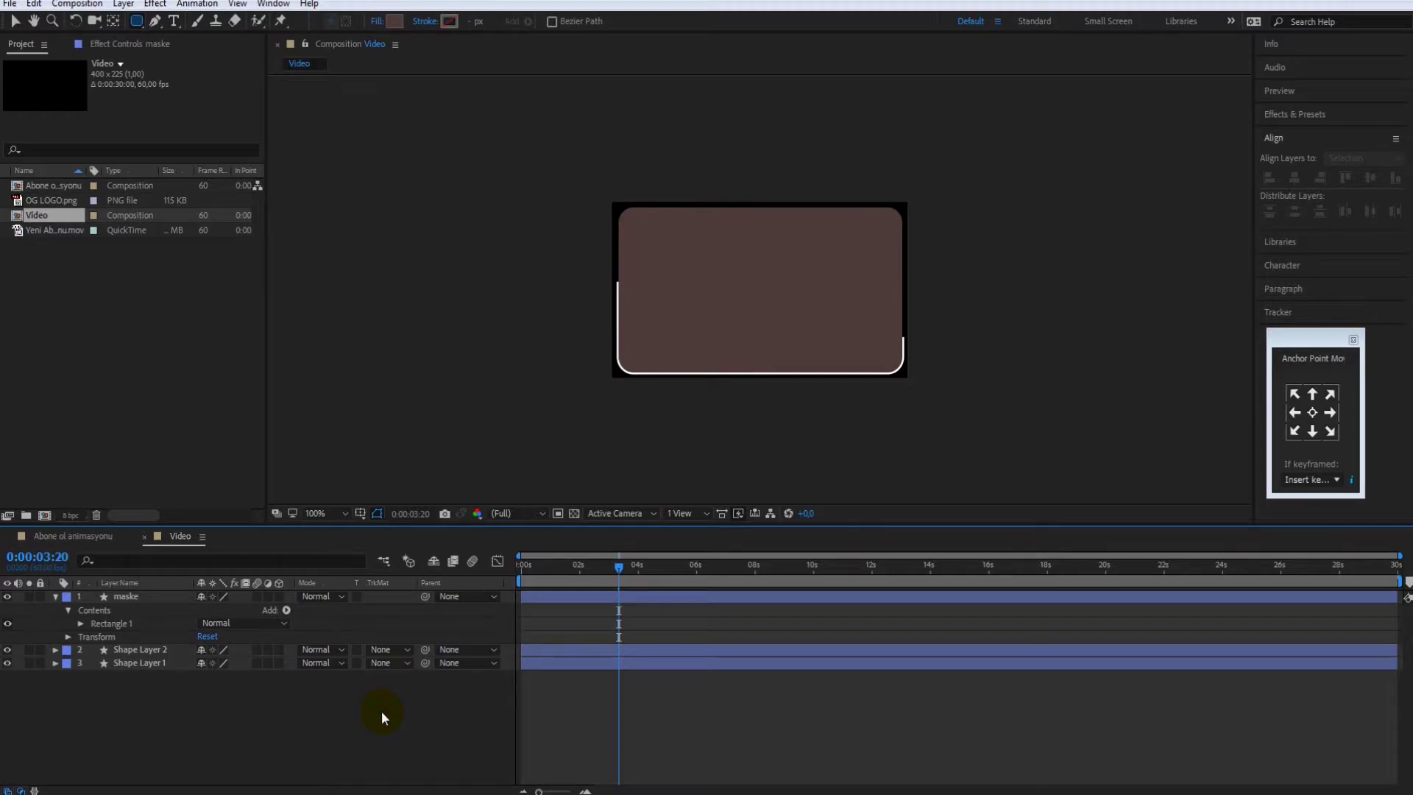
Move maske below Shape Layer 1 and add the QuickTime subscribe clip as the bottom layer.
left_click(54, 596)
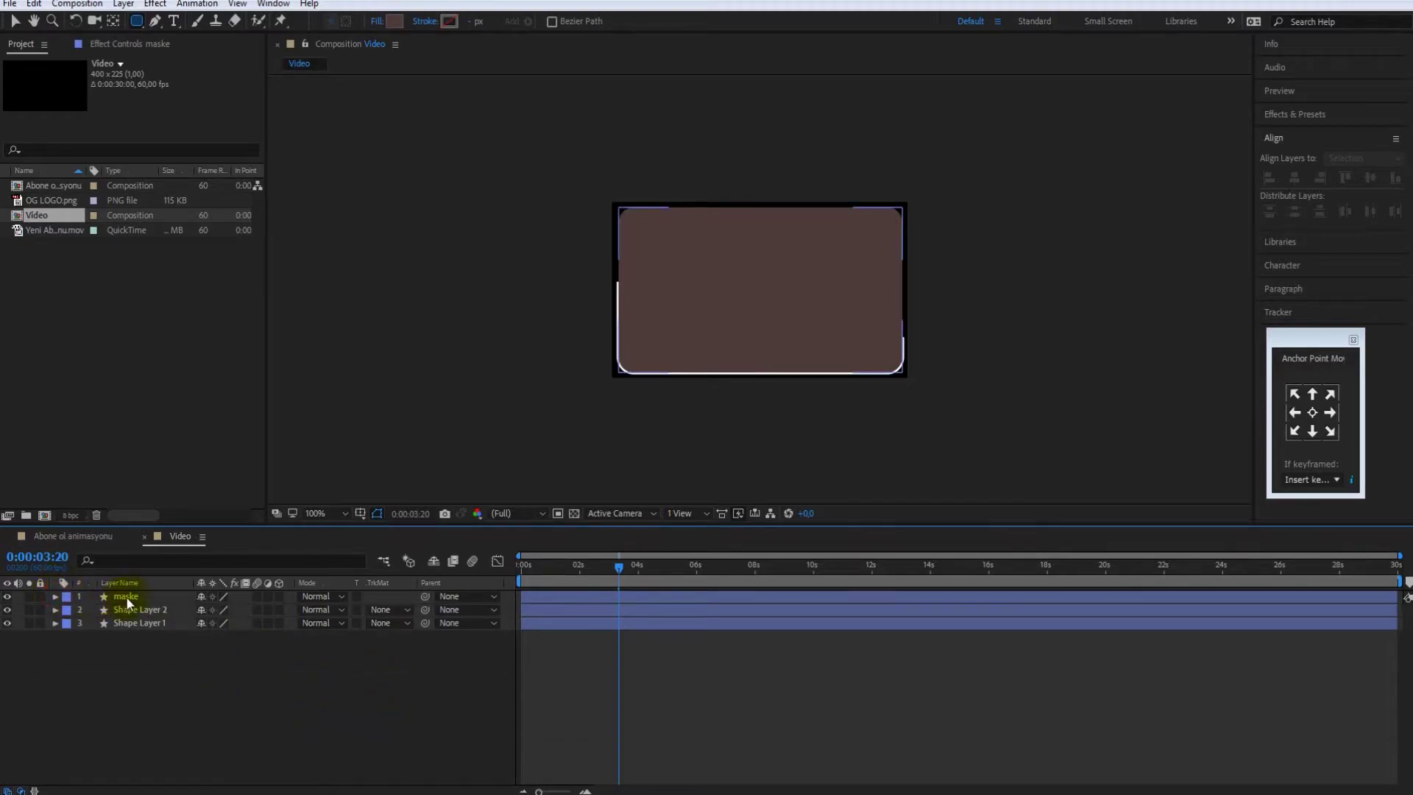
left_click_drag(124, 596, 131, 643)
left_click(159, 655)
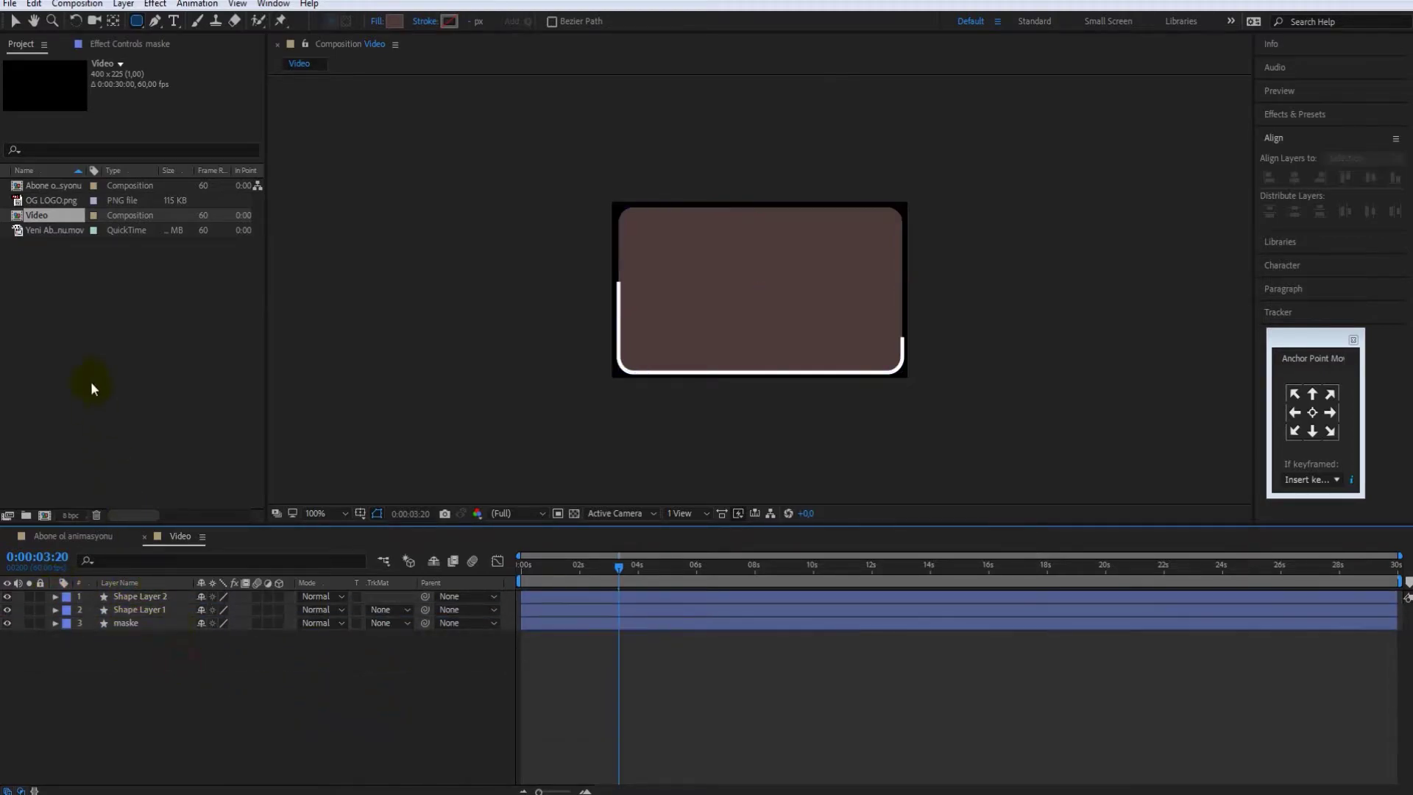
left_click(52, 231)
left_click_drag(52, 233, 147, 665)
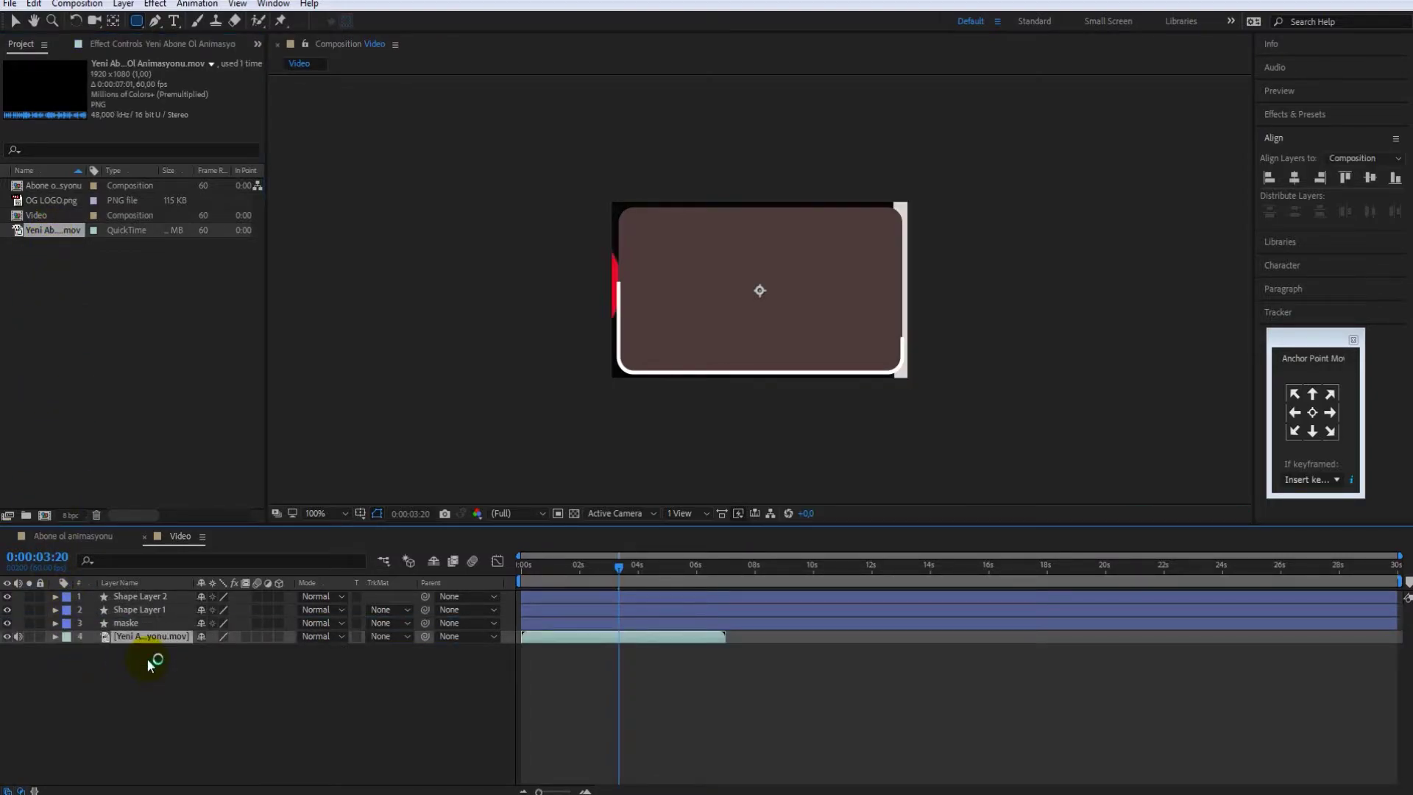
Scale the Yeni Abone Ol Animasyonu.mov layer down to 19,5%.
left_click(54, 635)
left_click(68, 649)
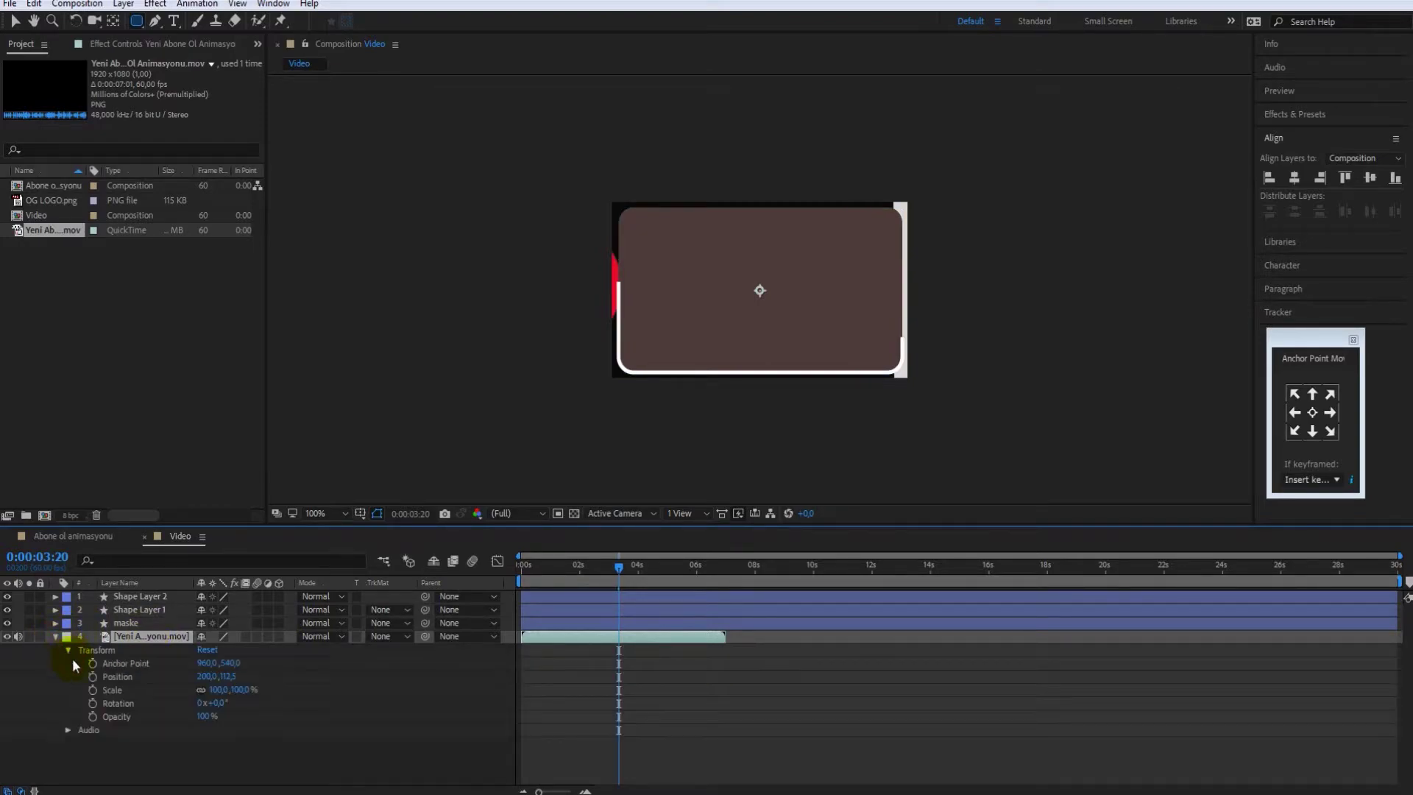
left_click_drag(220, 688, 158, 686)
left_click(114, 685)
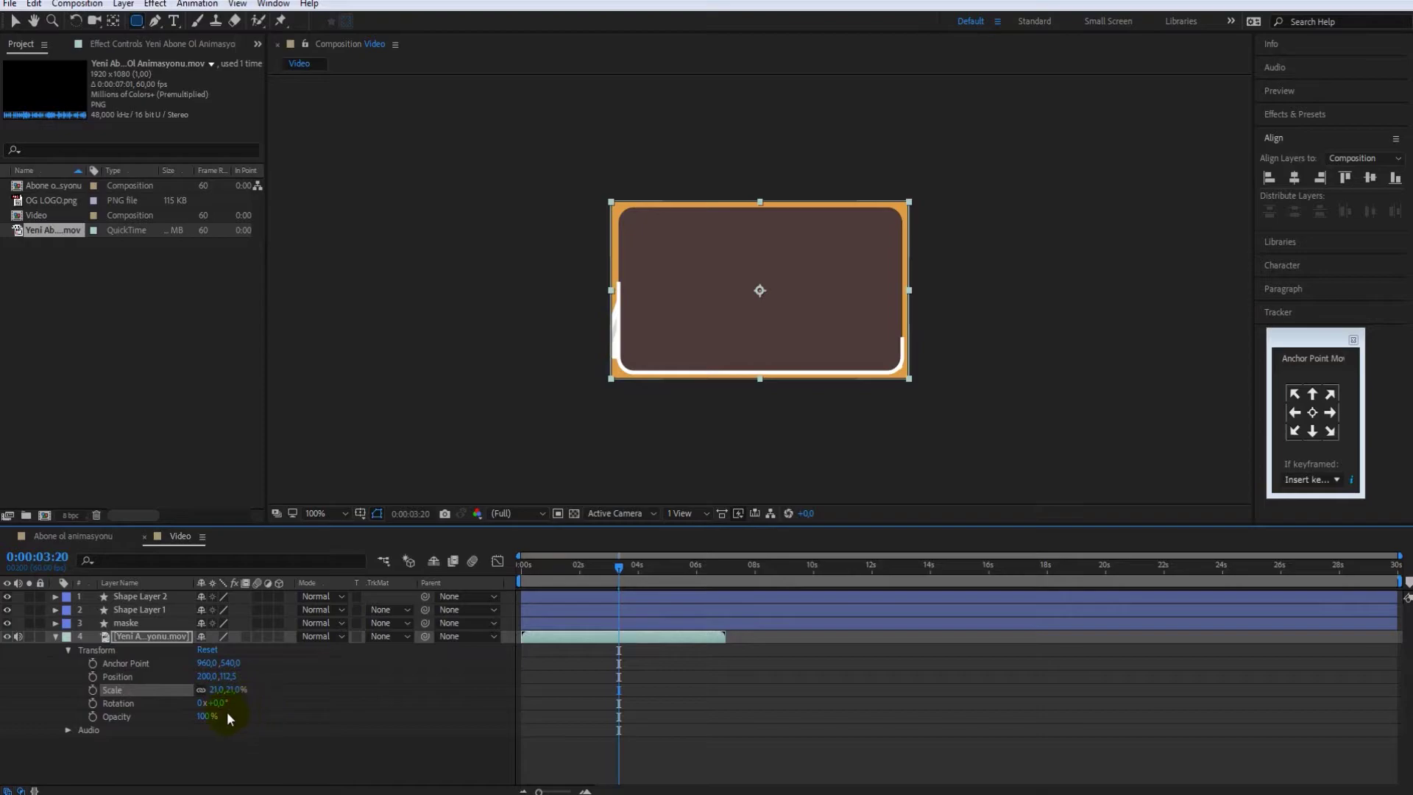
left_click(216, 690)
key("Return")
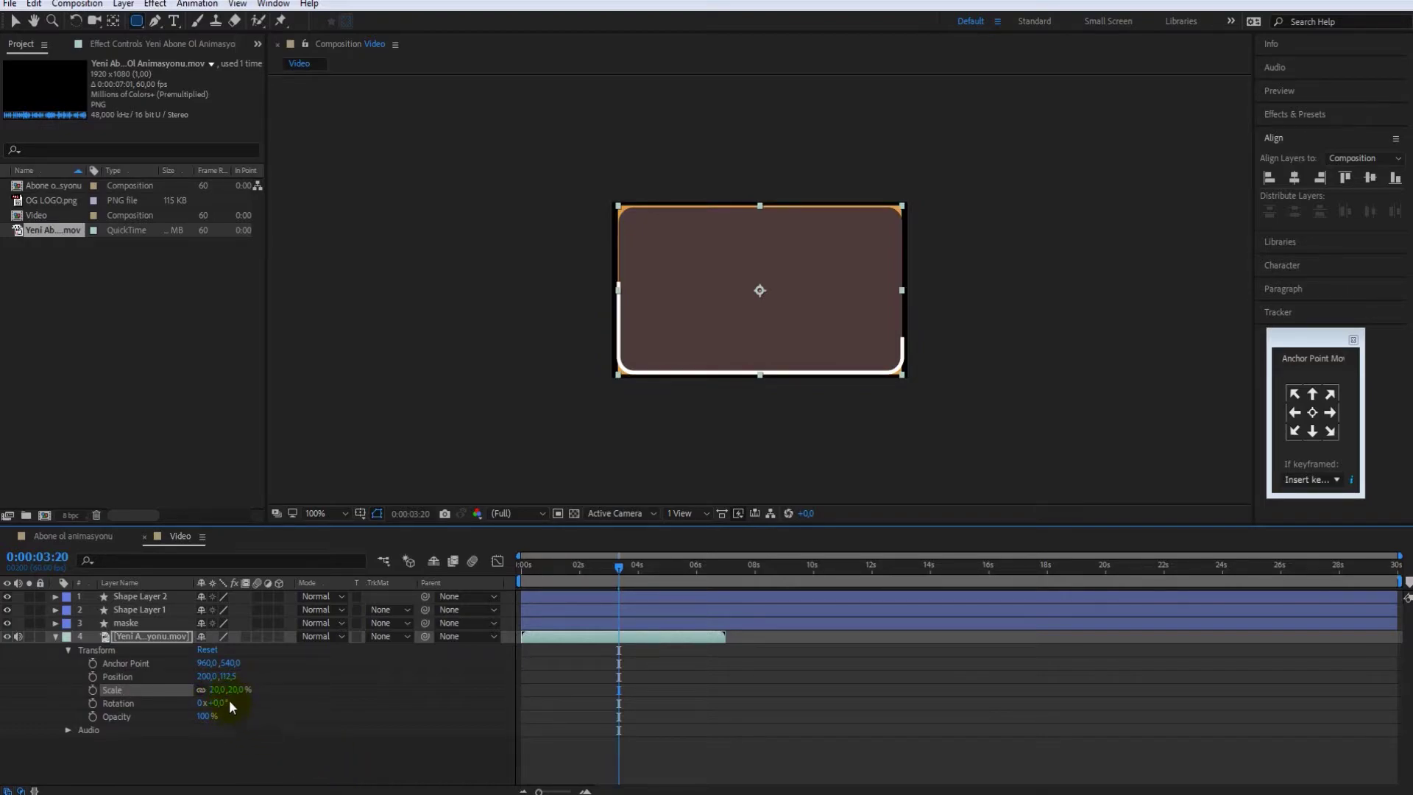
left_click(216, 690)
type("19")
key("Return")
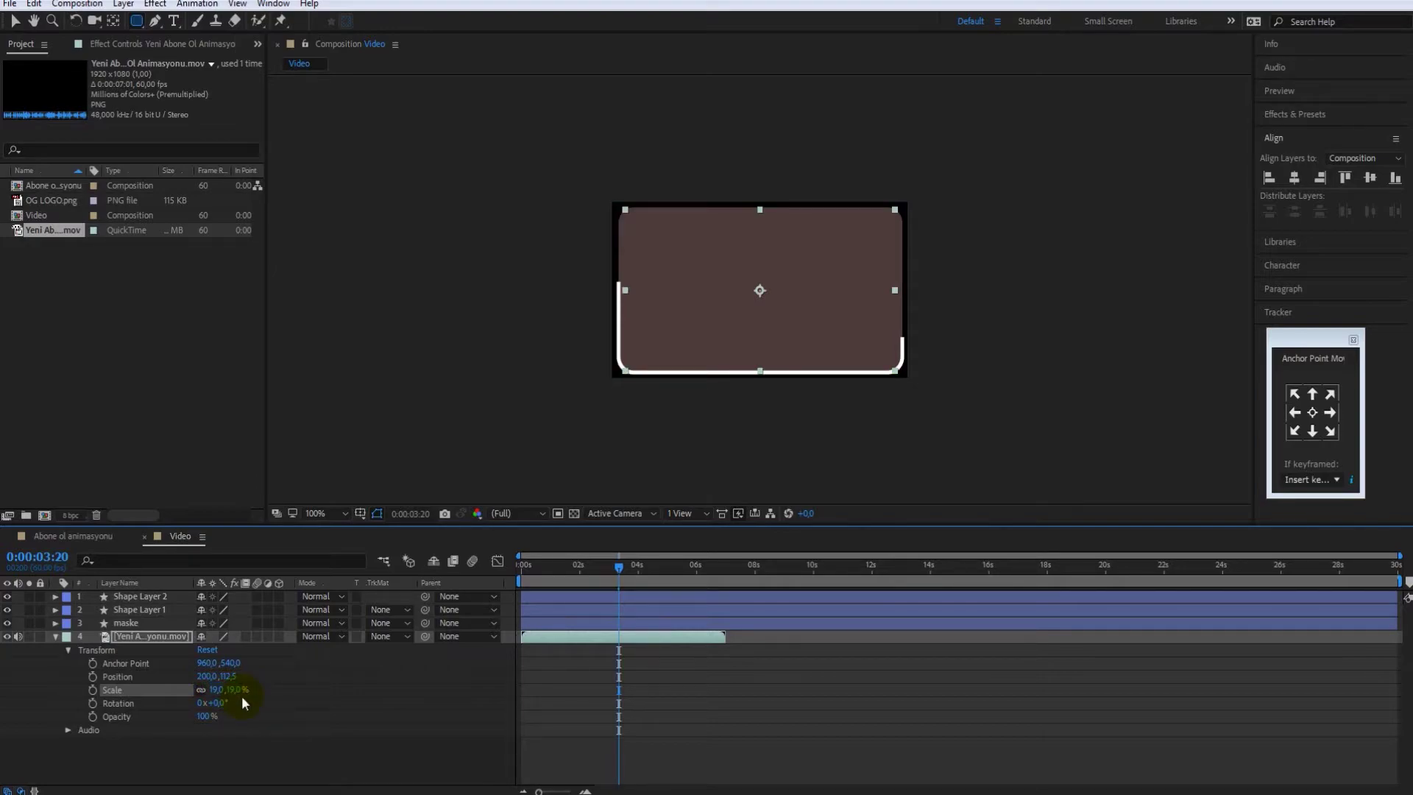
left_click(214, 689)
type(",5")
key("Return")
left_click(55, 636)
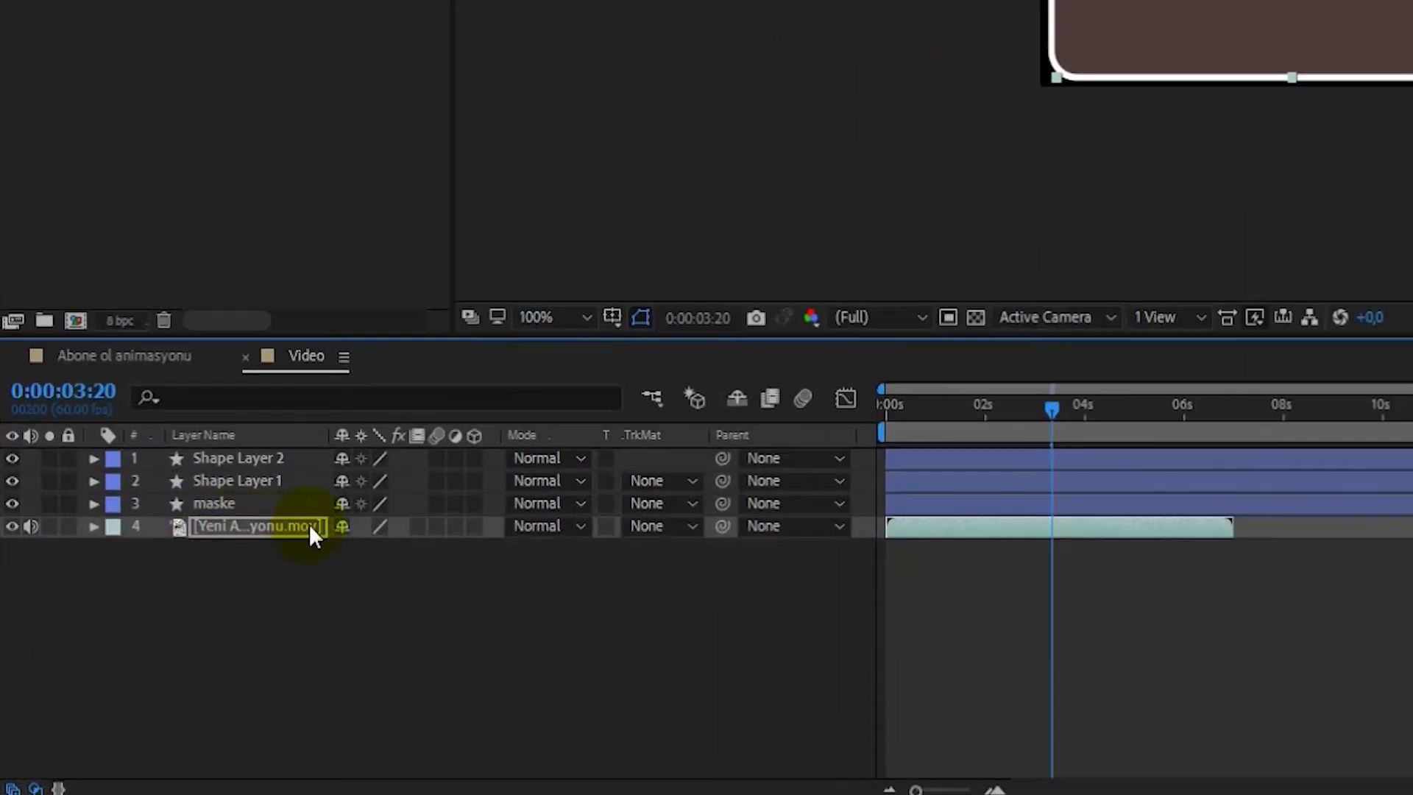
Set the clip's track matte to Alpha Matte "maske".
left_click(695, 525)
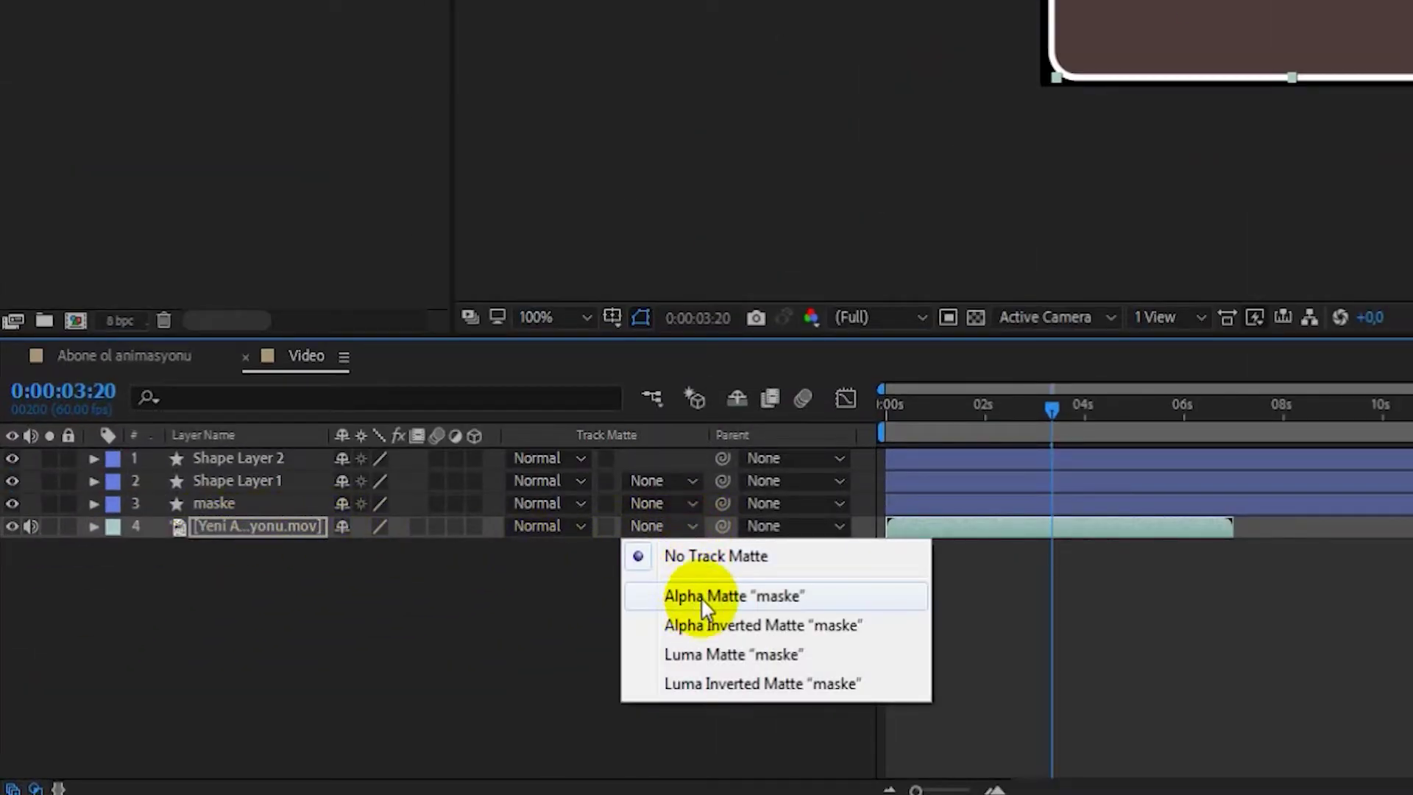
left_click(703, 598)
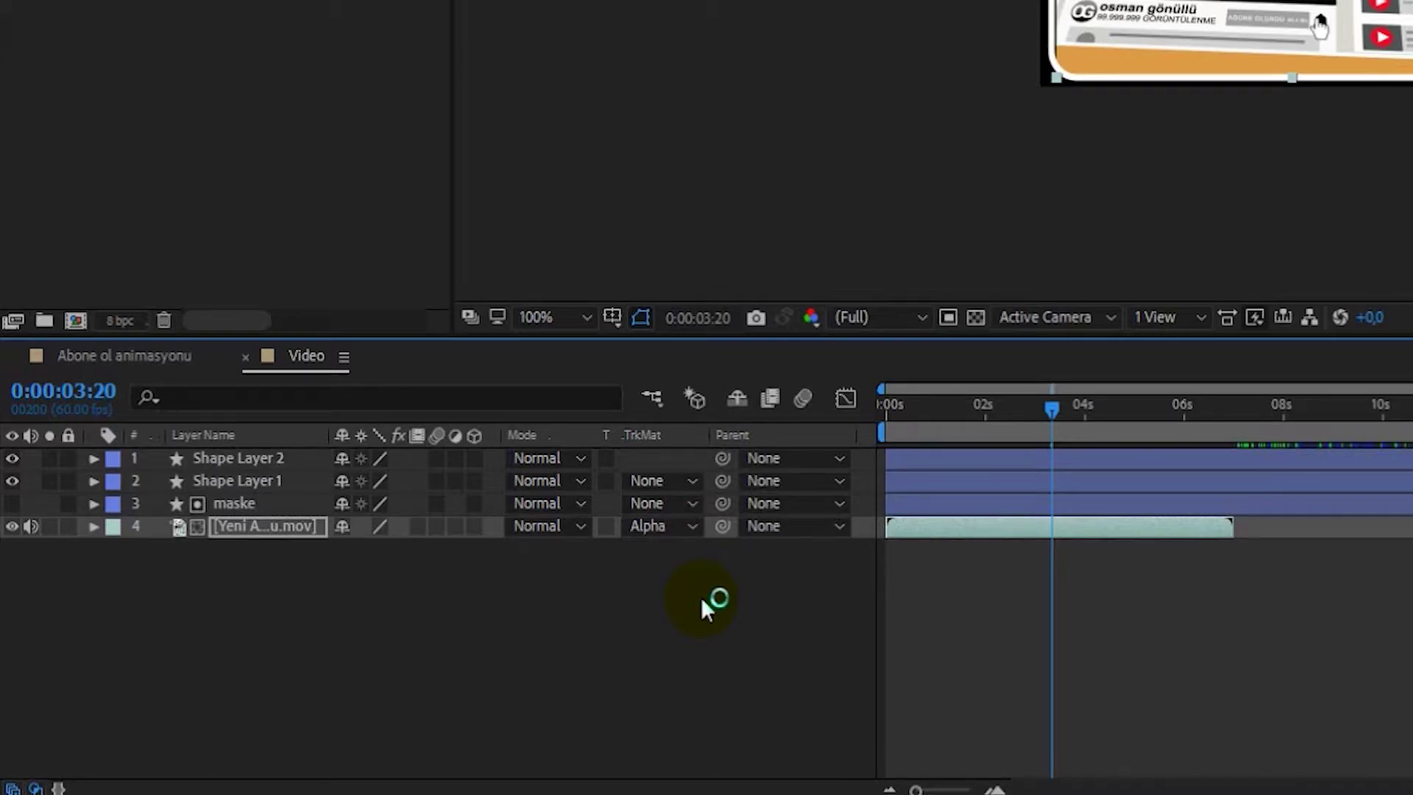
left_click(113, 526)
left_click(108, 593)
Raise the clip's scale to 19,9% and nudge it one pixel to the right.
left_click(94, 525)
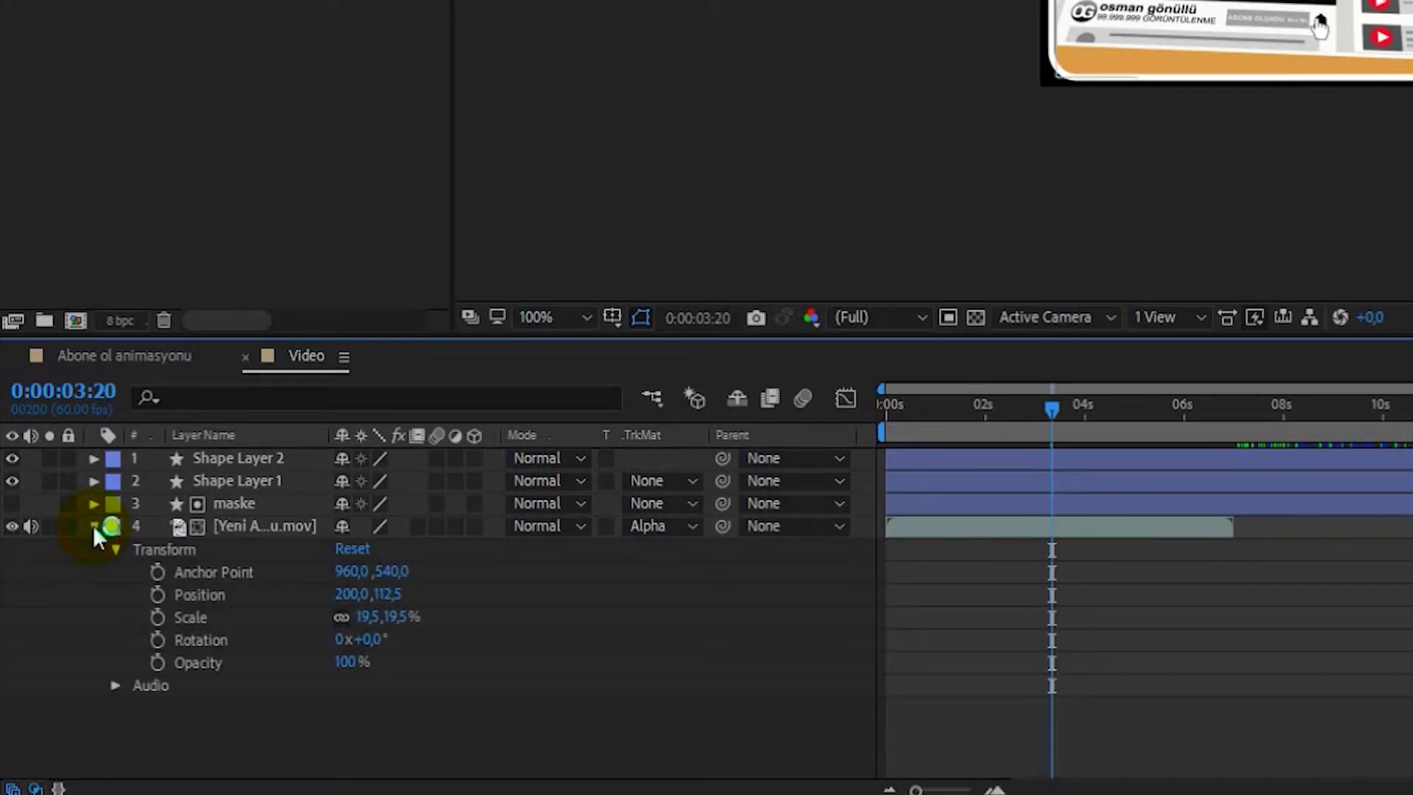
left_click(366, 617)
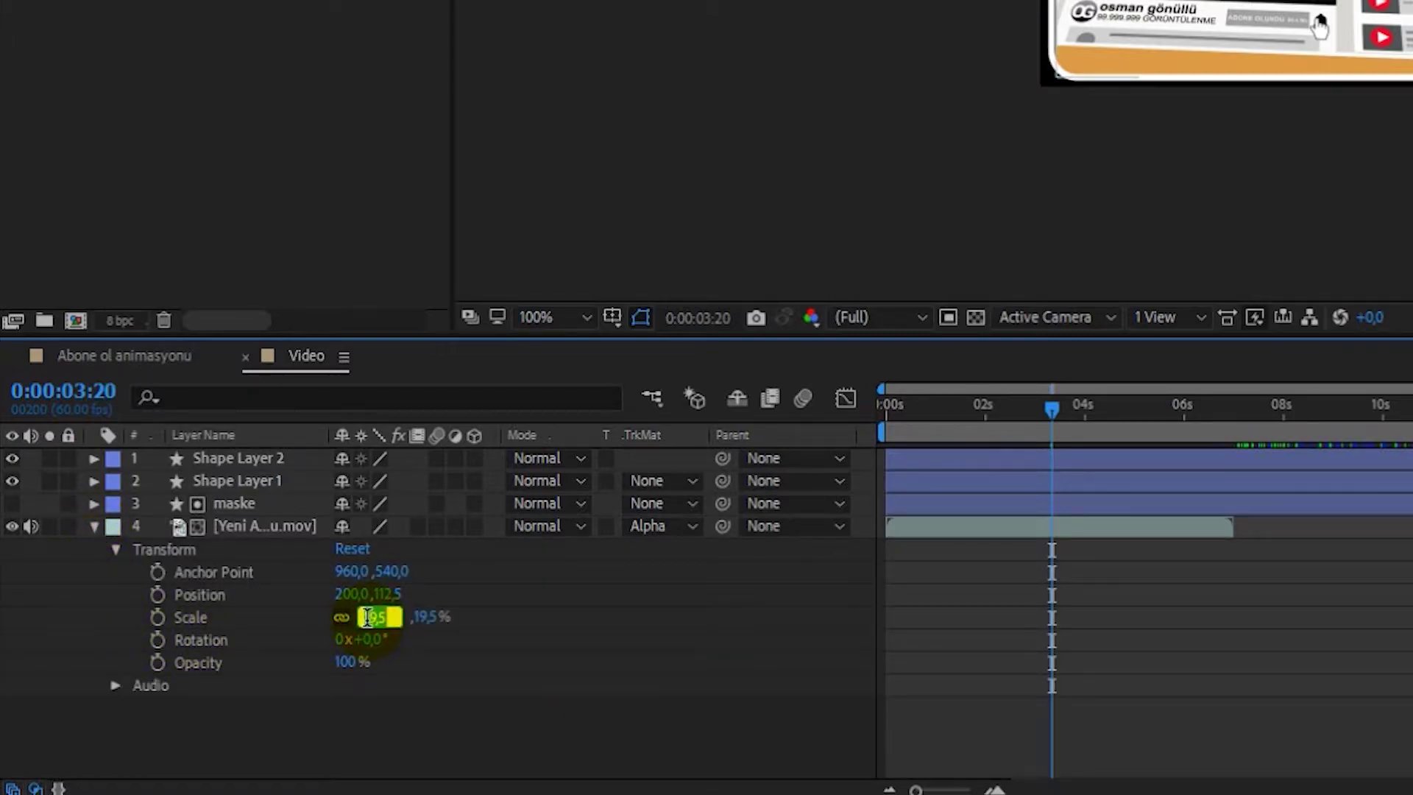
type("19")
left_click(368, 627)
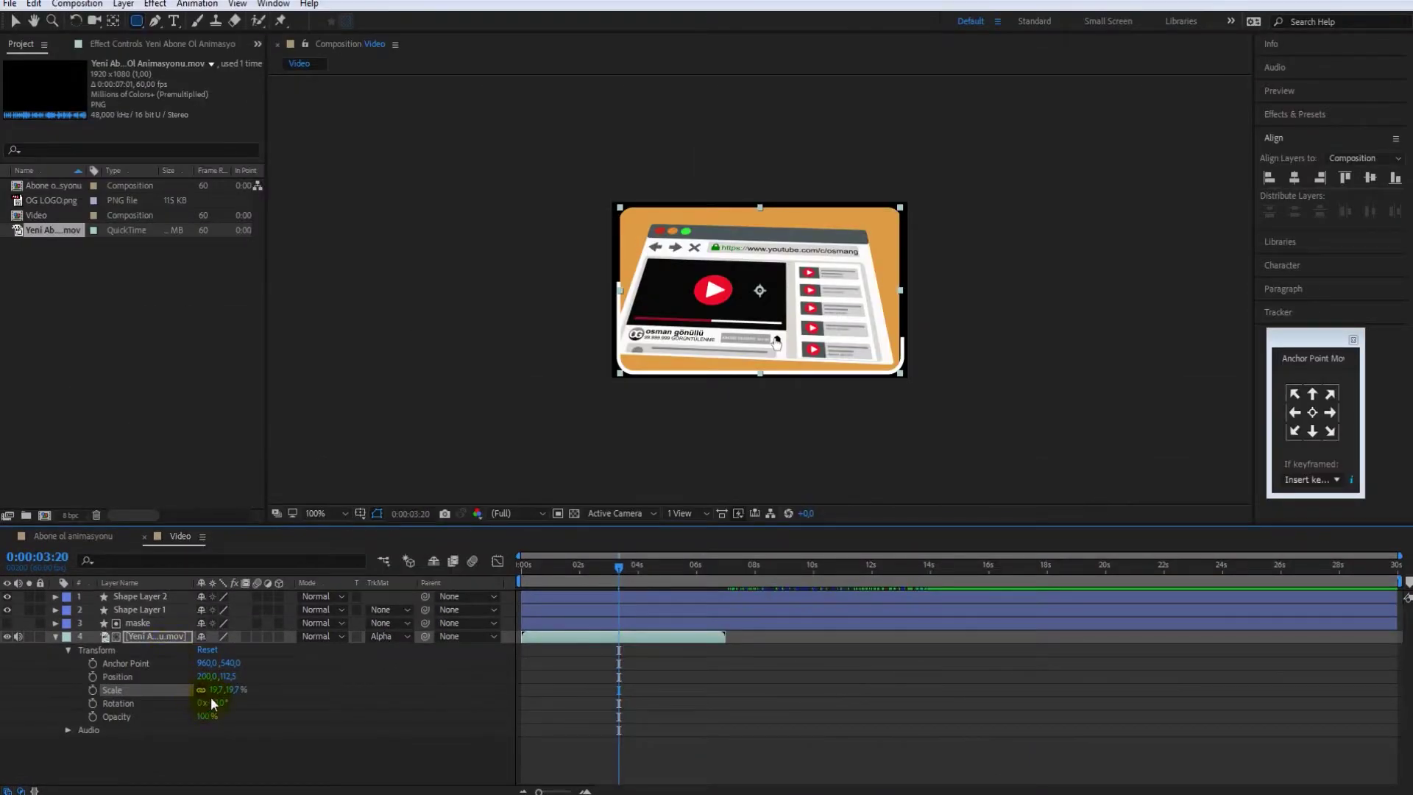
left_click(217, 690)
left_click(308, 759)
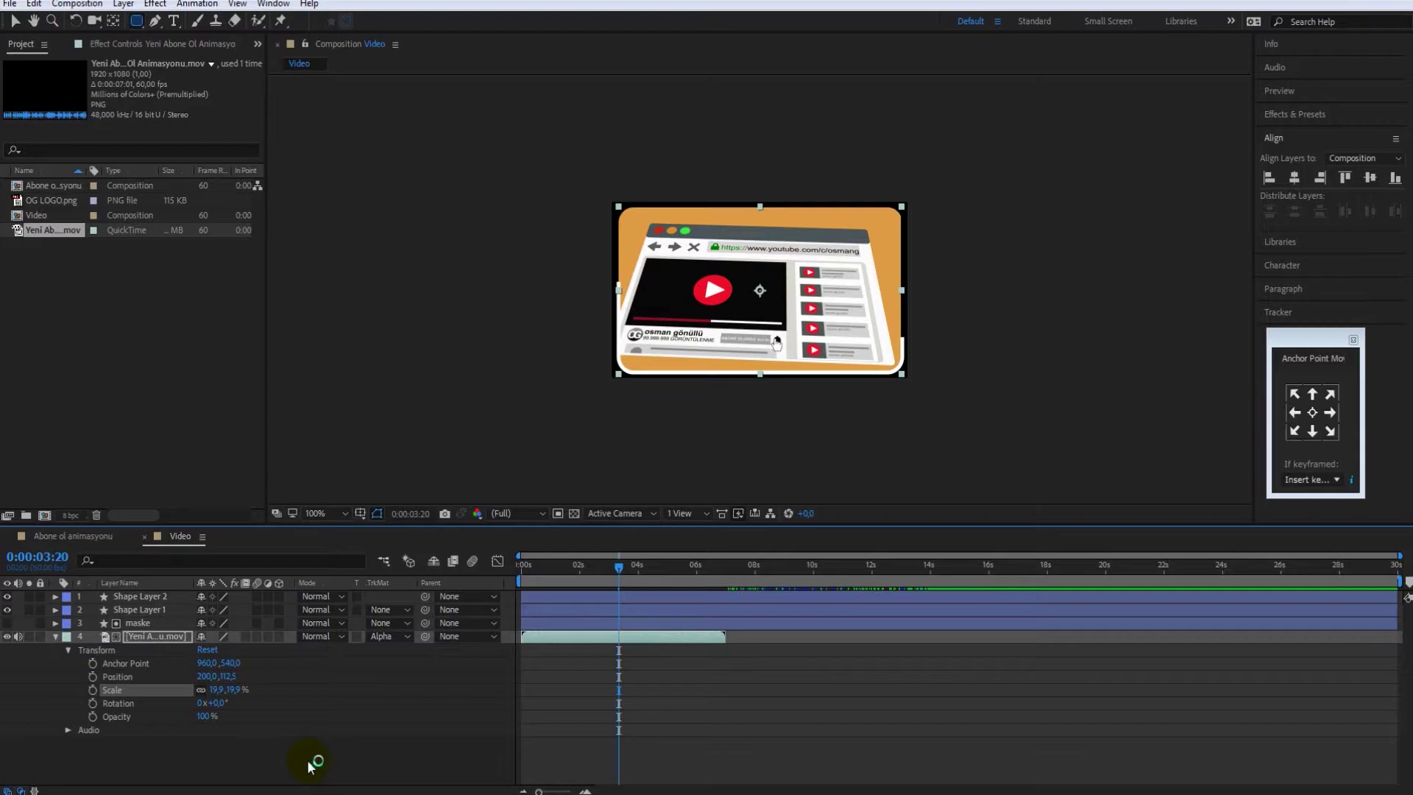
key("Right")
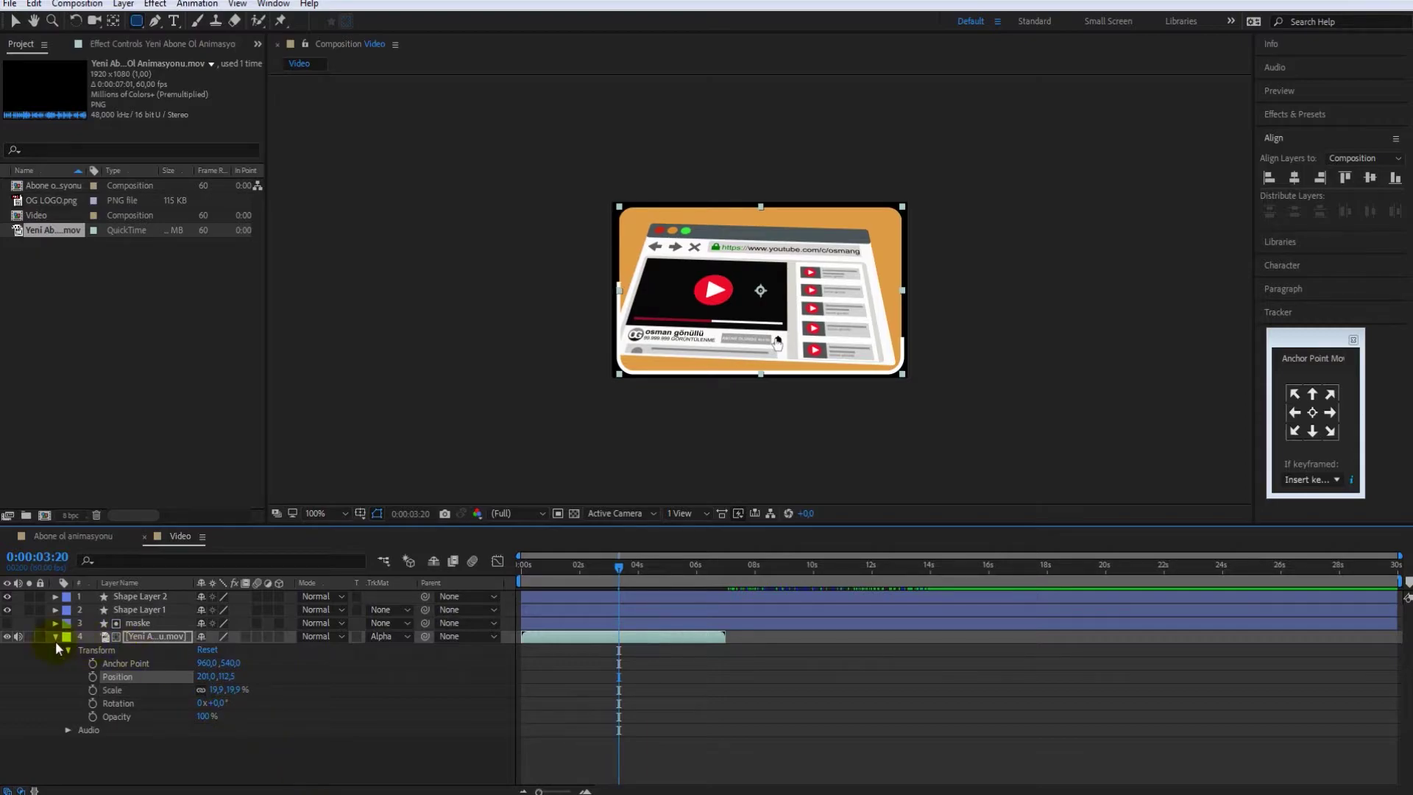
left_click(55, 637)
left_click(195, 672)
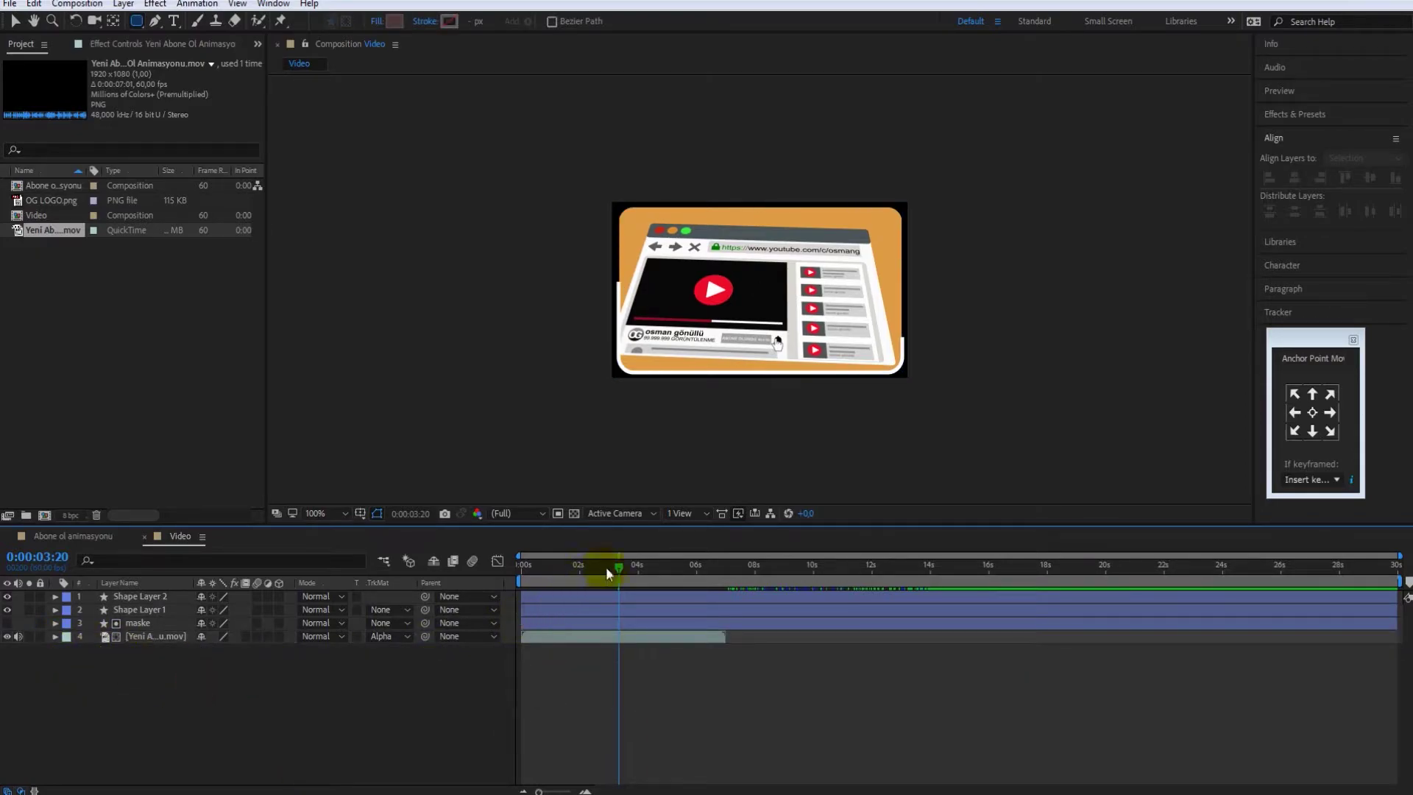
Scrub the Video comp back to 0:00:00:00 and turn on the transparency grid.
mouse_move(618, 571)
left_mouse_down()
mouse_move(530, 574)
mouse_move(724, 613)
mouse_move(515, 629)
left_mouse_up()
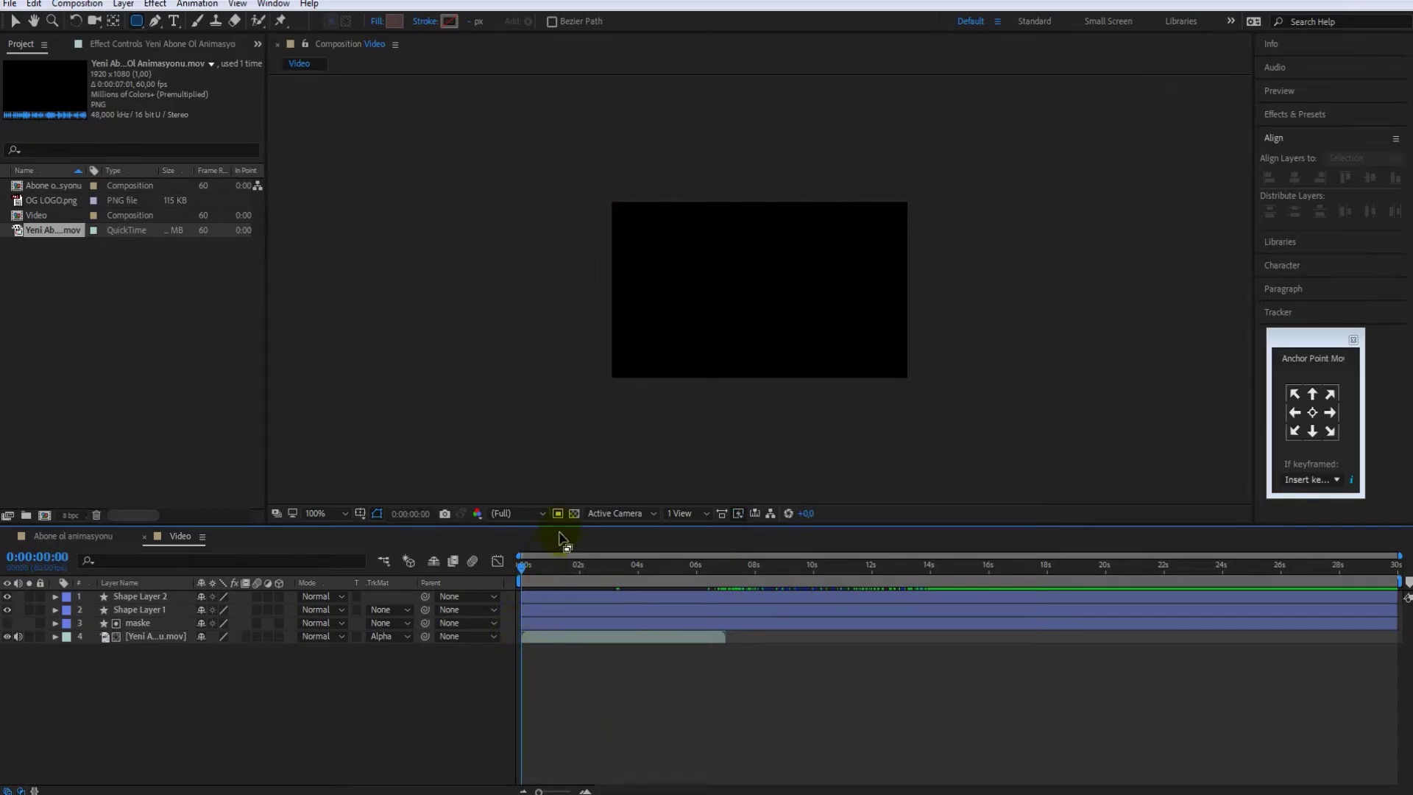
left_click(574, 515)
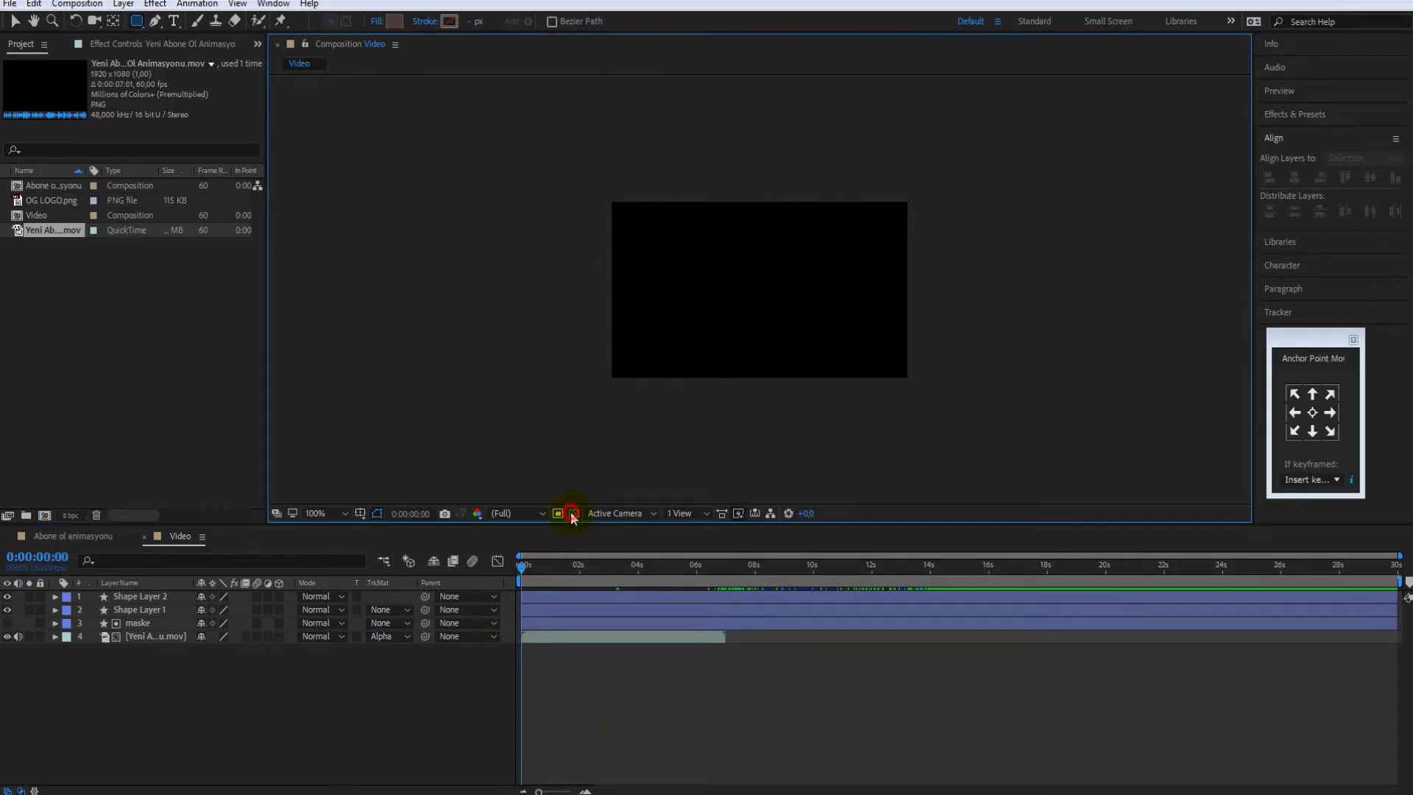
Add the Video comp as a layer in Abone ol animasyonu, left of the logo bar.
left_click(74, 536)
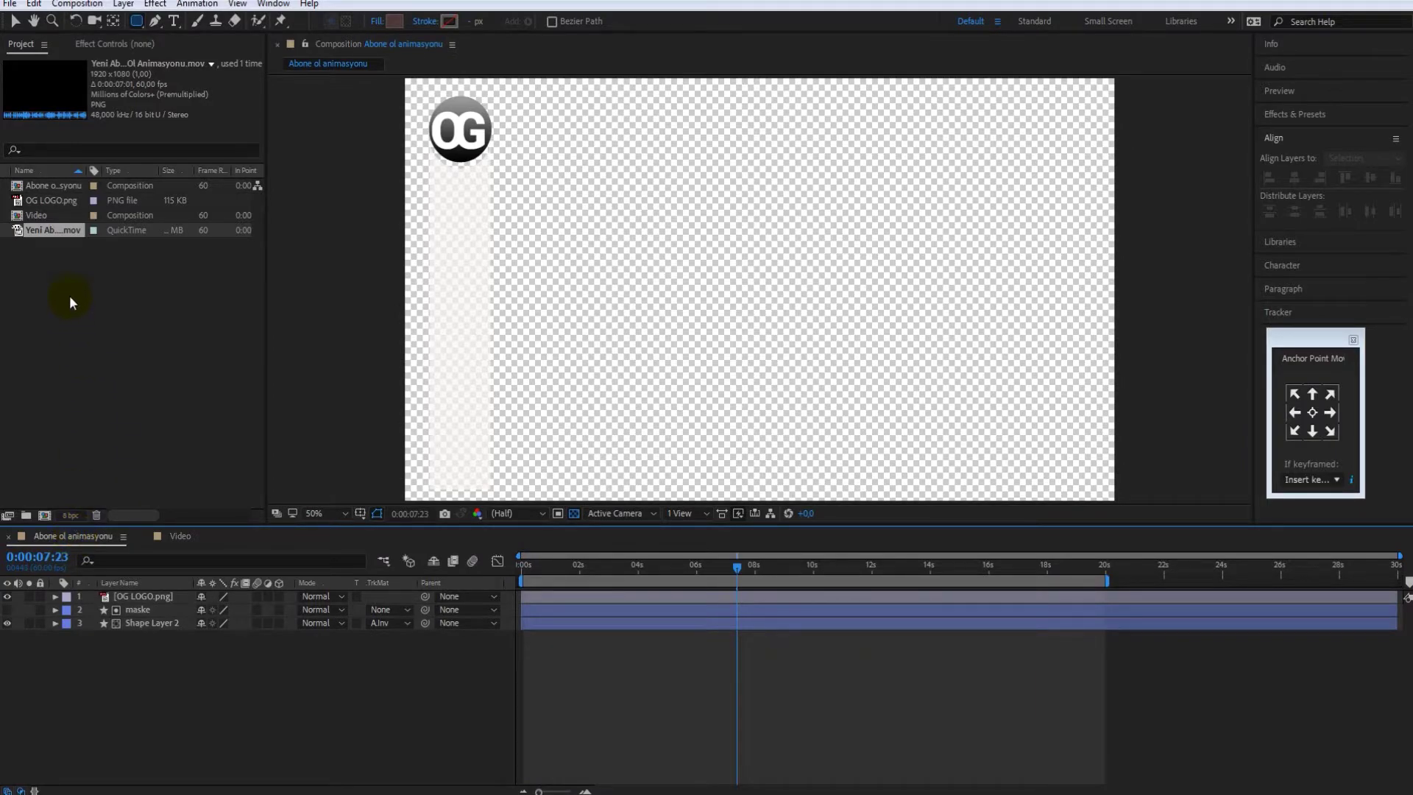
left_click_drag(33, 215, 118, 671)
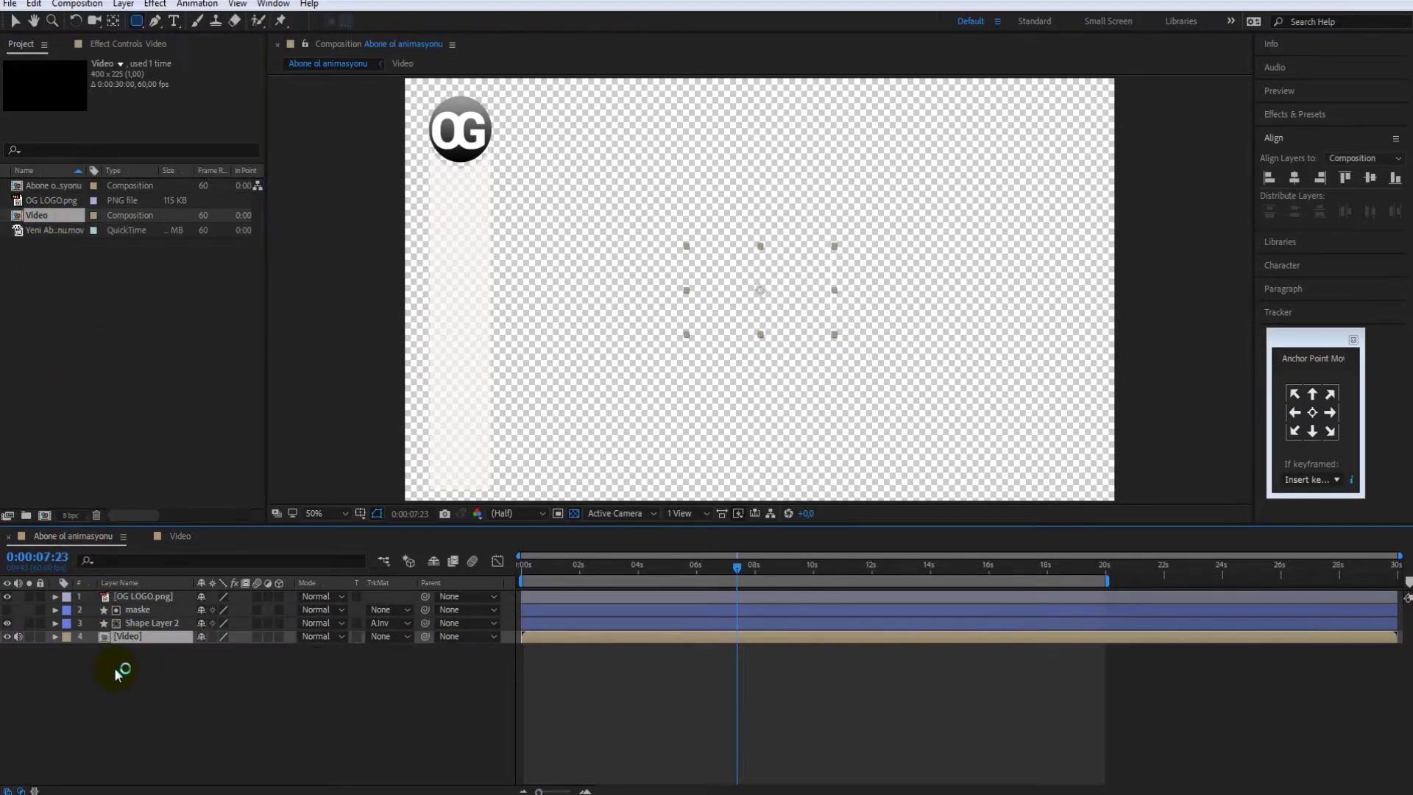
left_click(758, 261)
left_click(16, 22)
left_click(703, 297)
left_click_drag(727, 283, 481, 324)
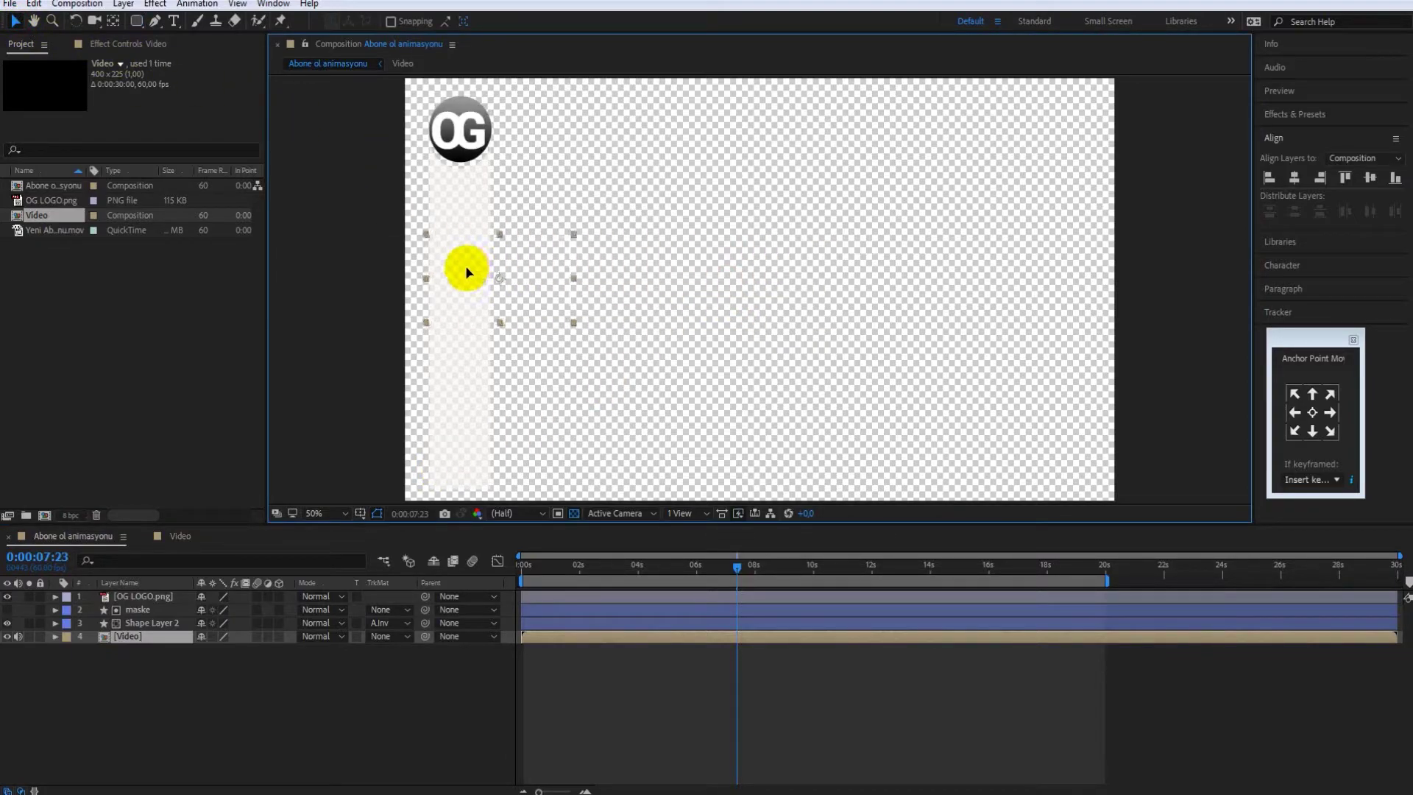
Turn off the transparency checkerboard and scrub through the logo animation from the start.
left_click(750, 566)
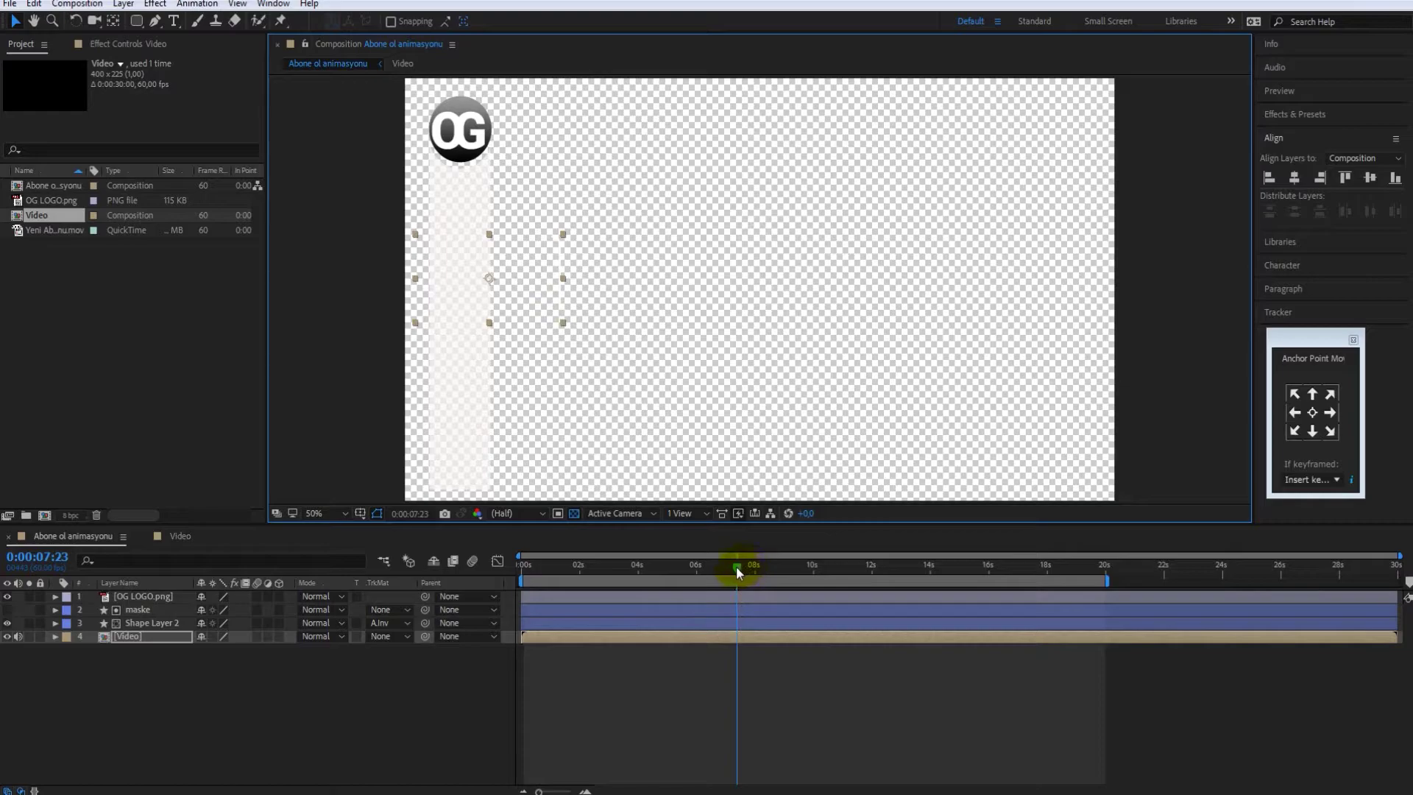
left_click(574, 512)
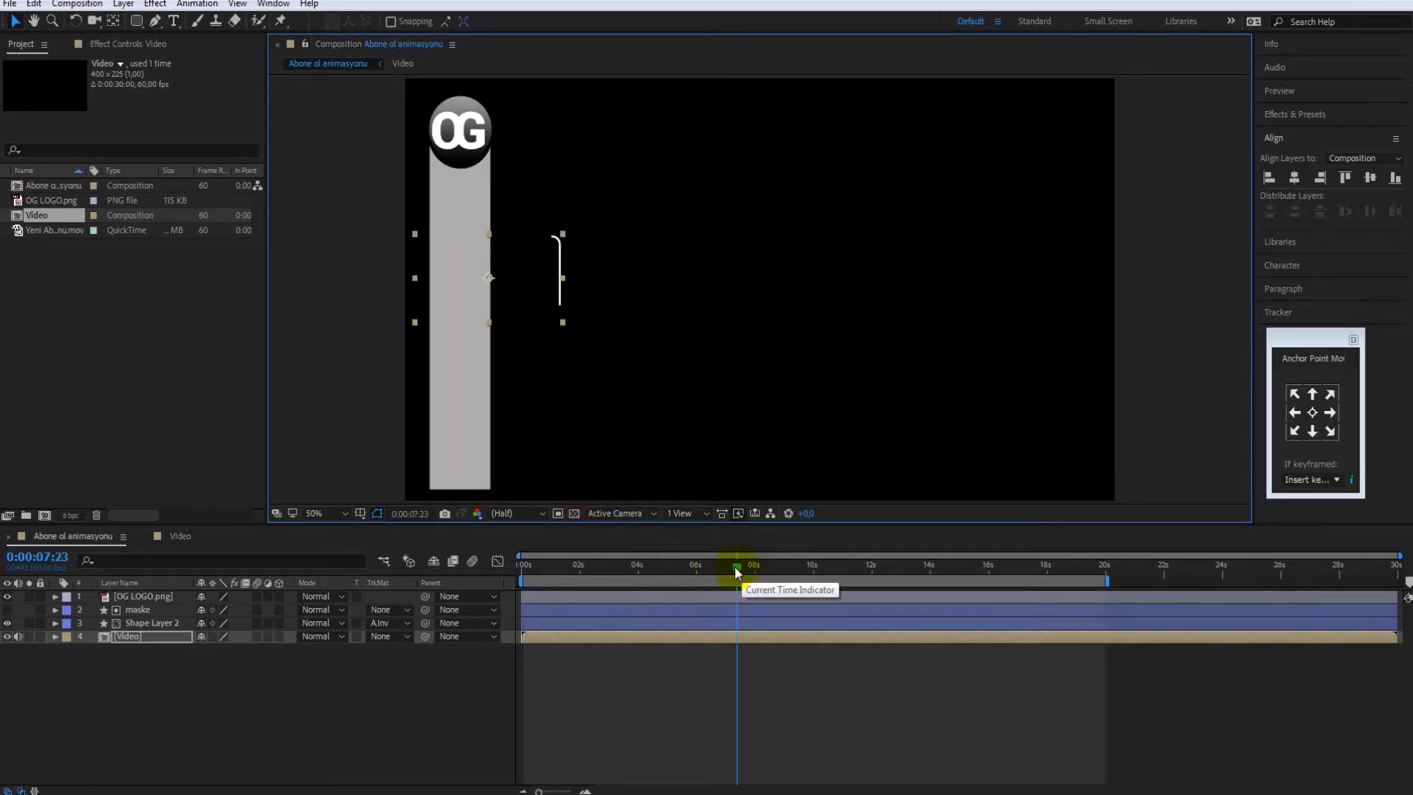
left_click_drag(735, 568, 517, 571)
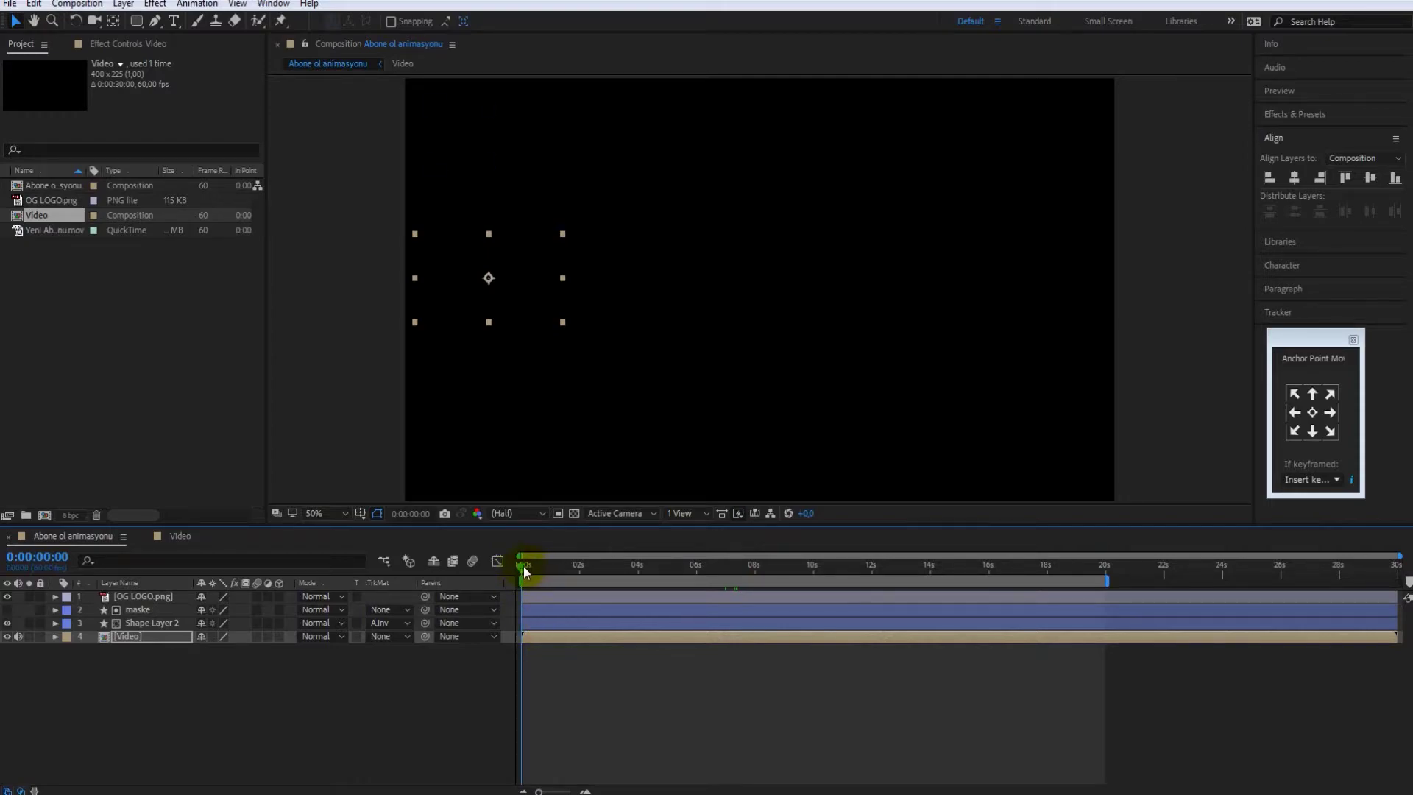
left_click_drag(524, 570, 748, 590)
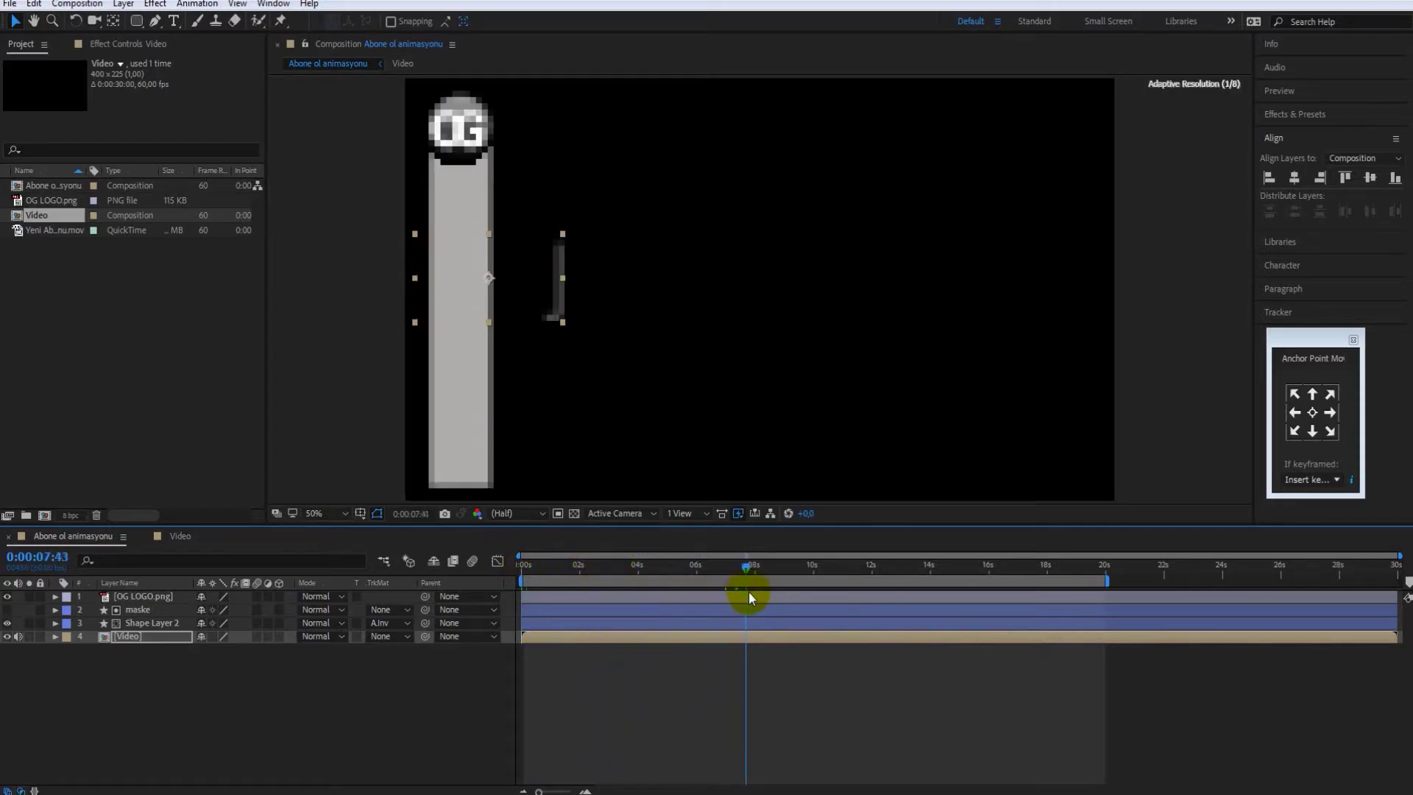
Show the Scale keyframes of OG LOGO.png and Shape Layer 2, checking timing near 6.5 s.
left_click(153, 622)
left_click(157, 595)
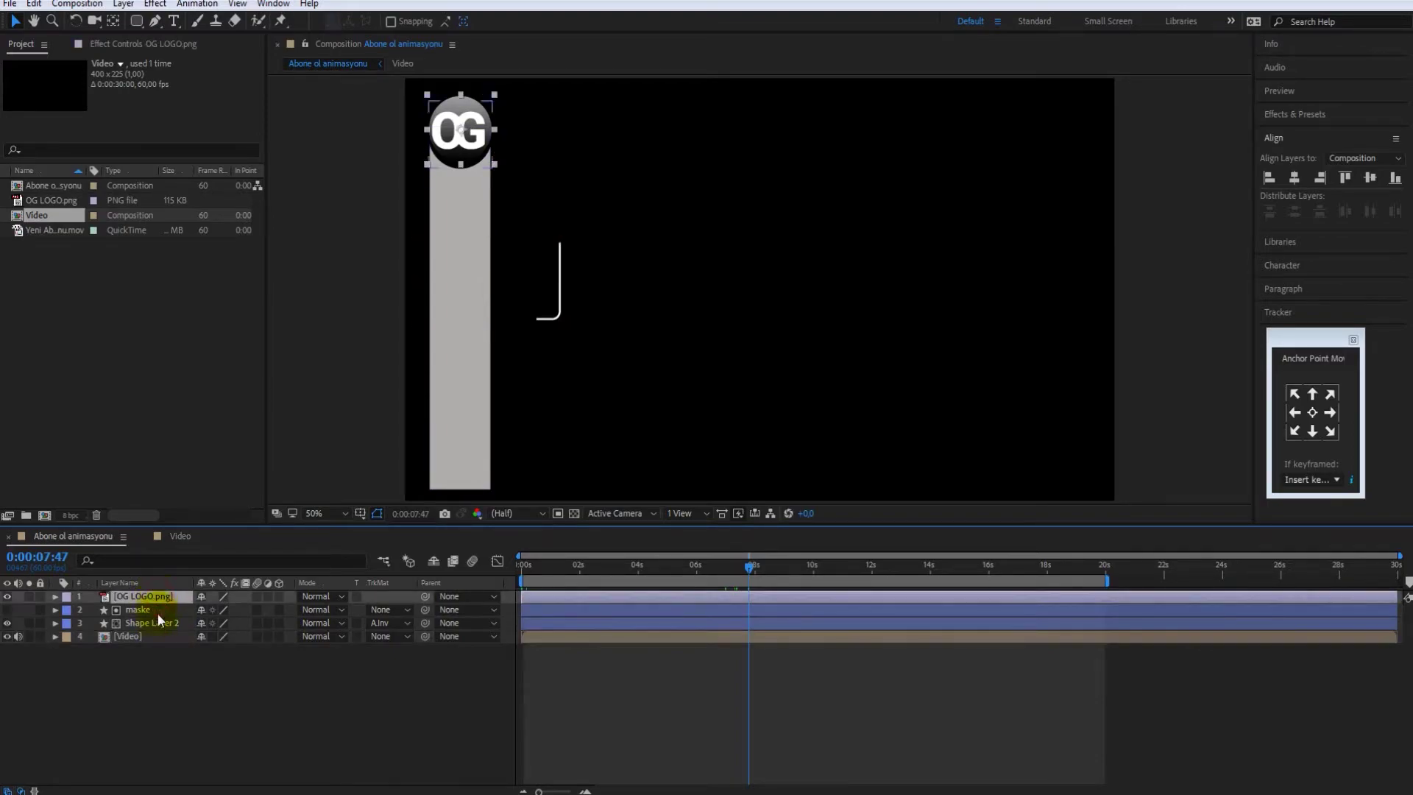
left_click(158, 623, "ctrl")
key("s")
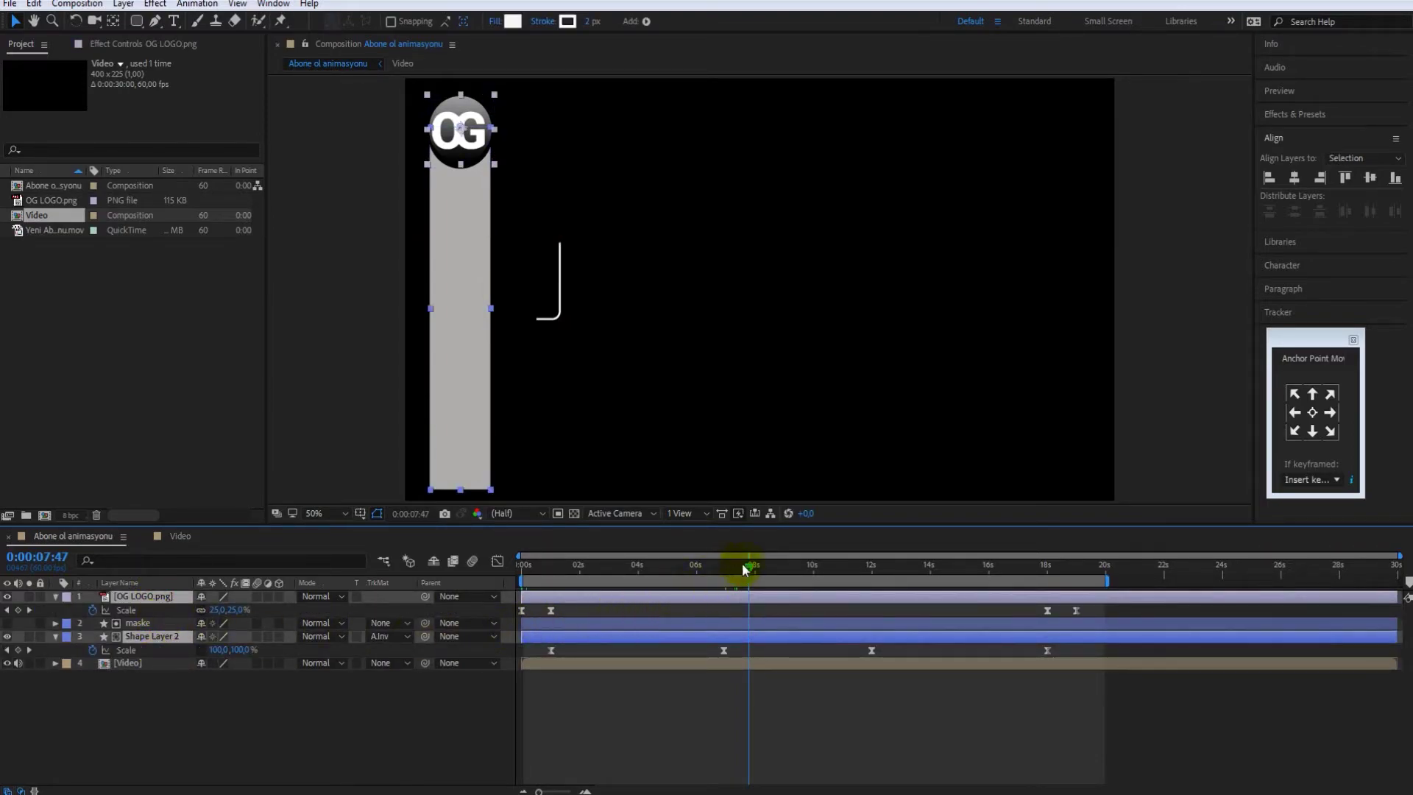
left_click_drag(745, 569, 714, 567)
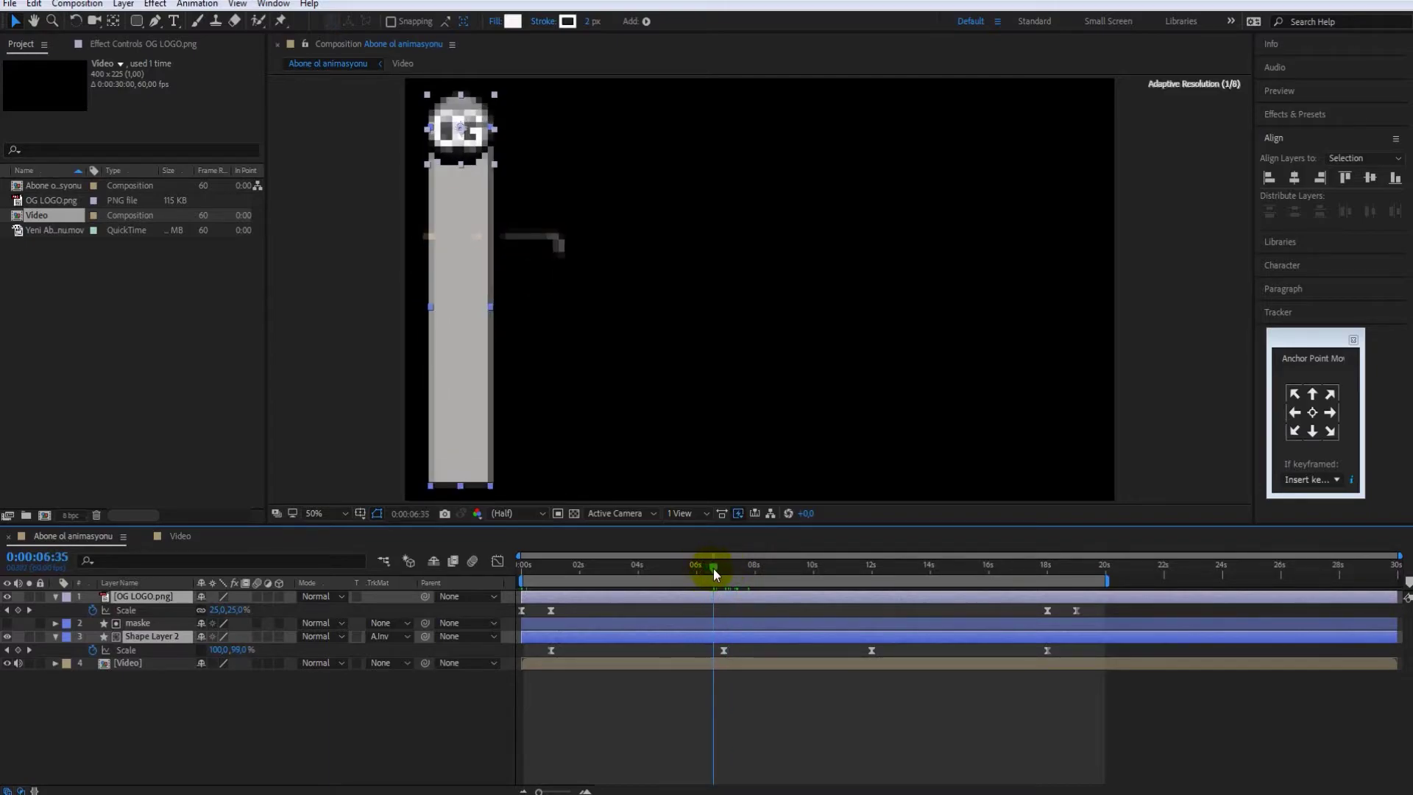
left_click(309, 703)
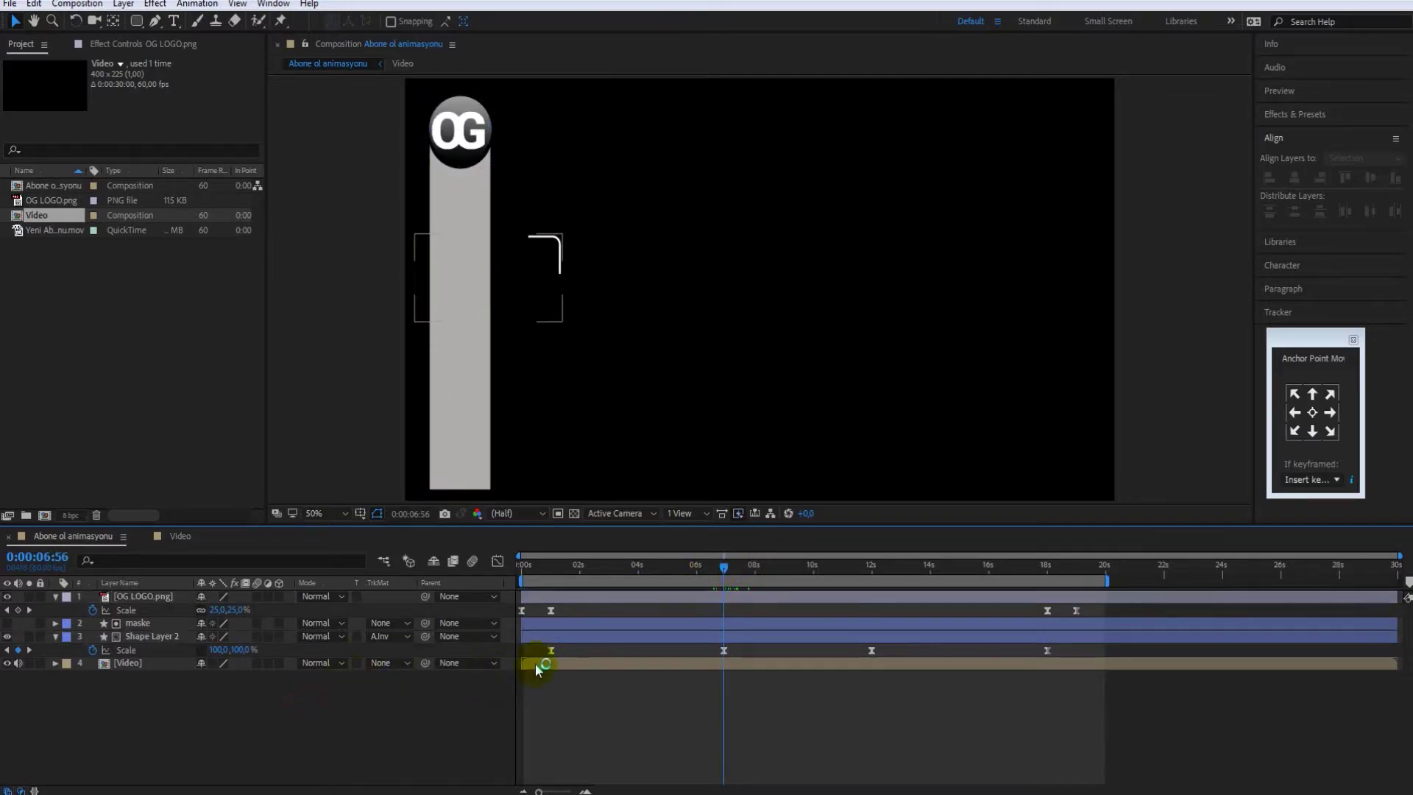
Slide the Video layer's start to about 0:00:06:56 and preview from frame 0.
left_click_drag(536, 663, 725, 663)
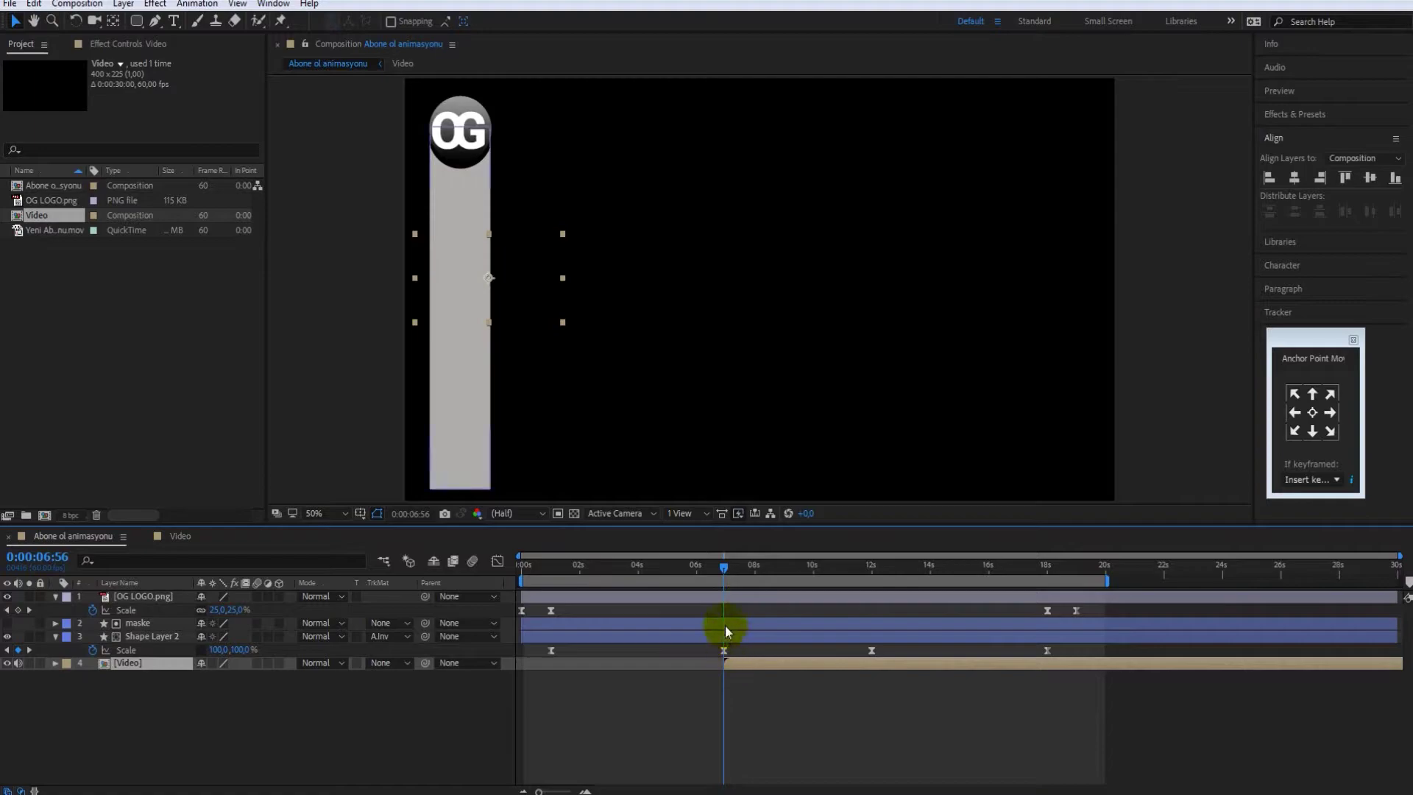
left_click_drag(724, 568, 528, 588)
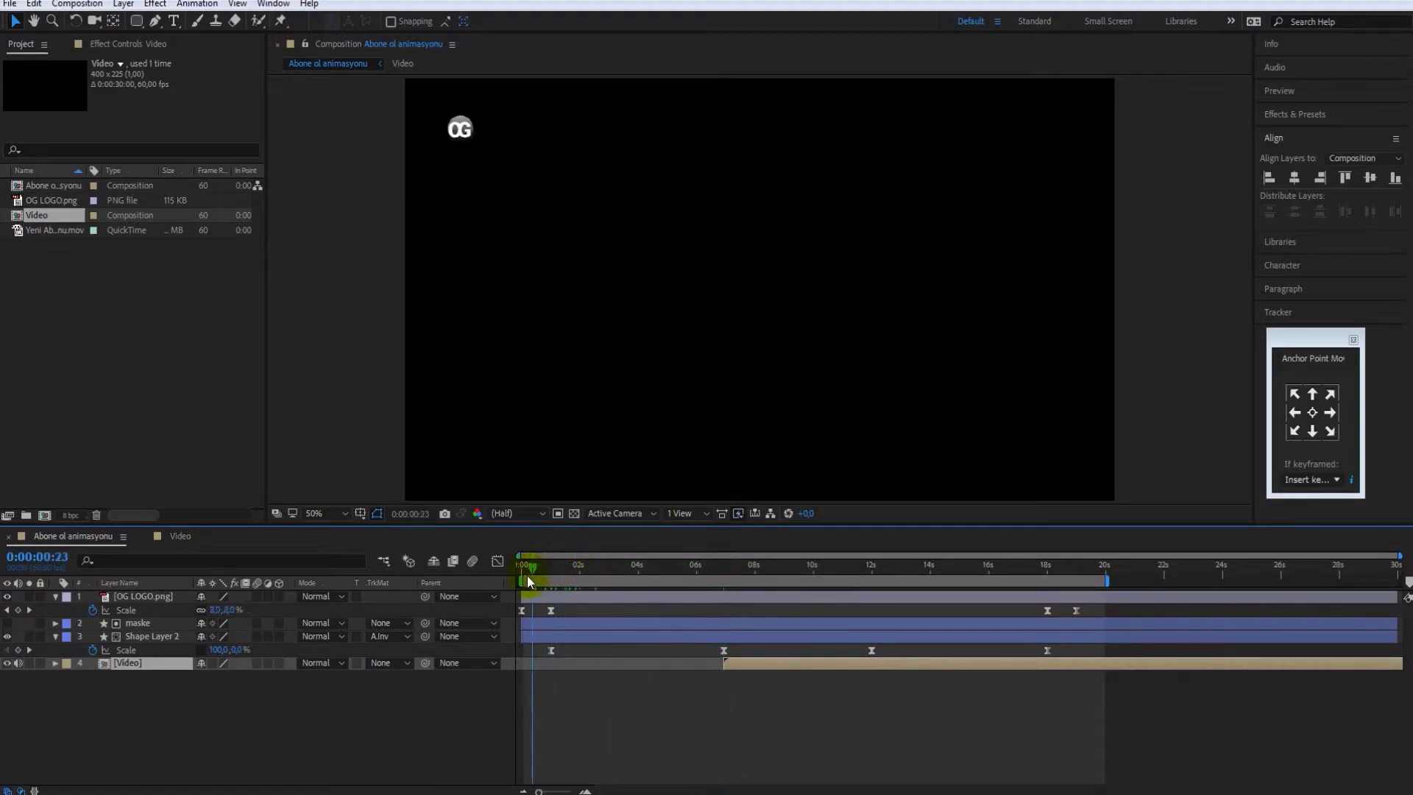
key("space")
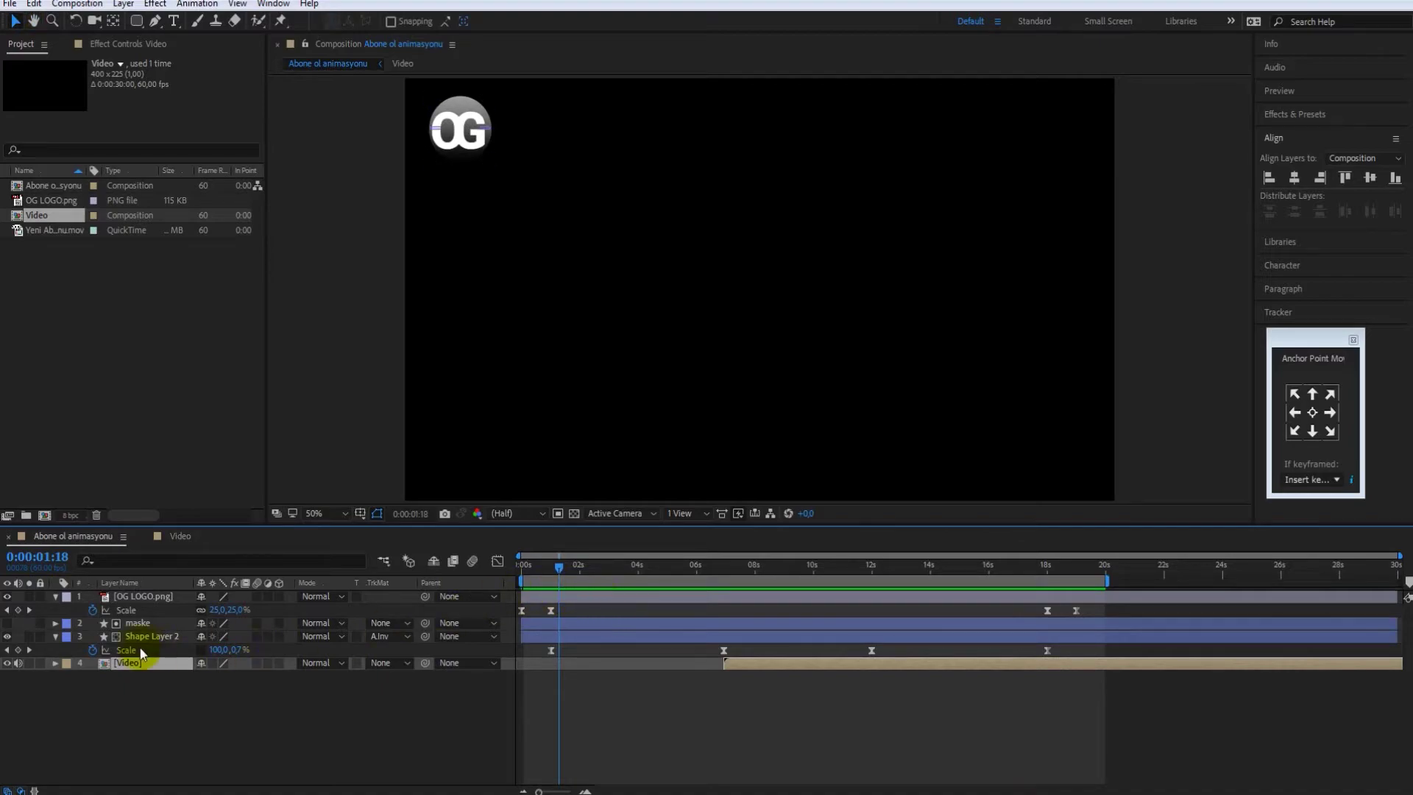
Drag the Video layer to the top of the stack and check it around 8 s.
left_click_drag(128, 664, 135, 597)
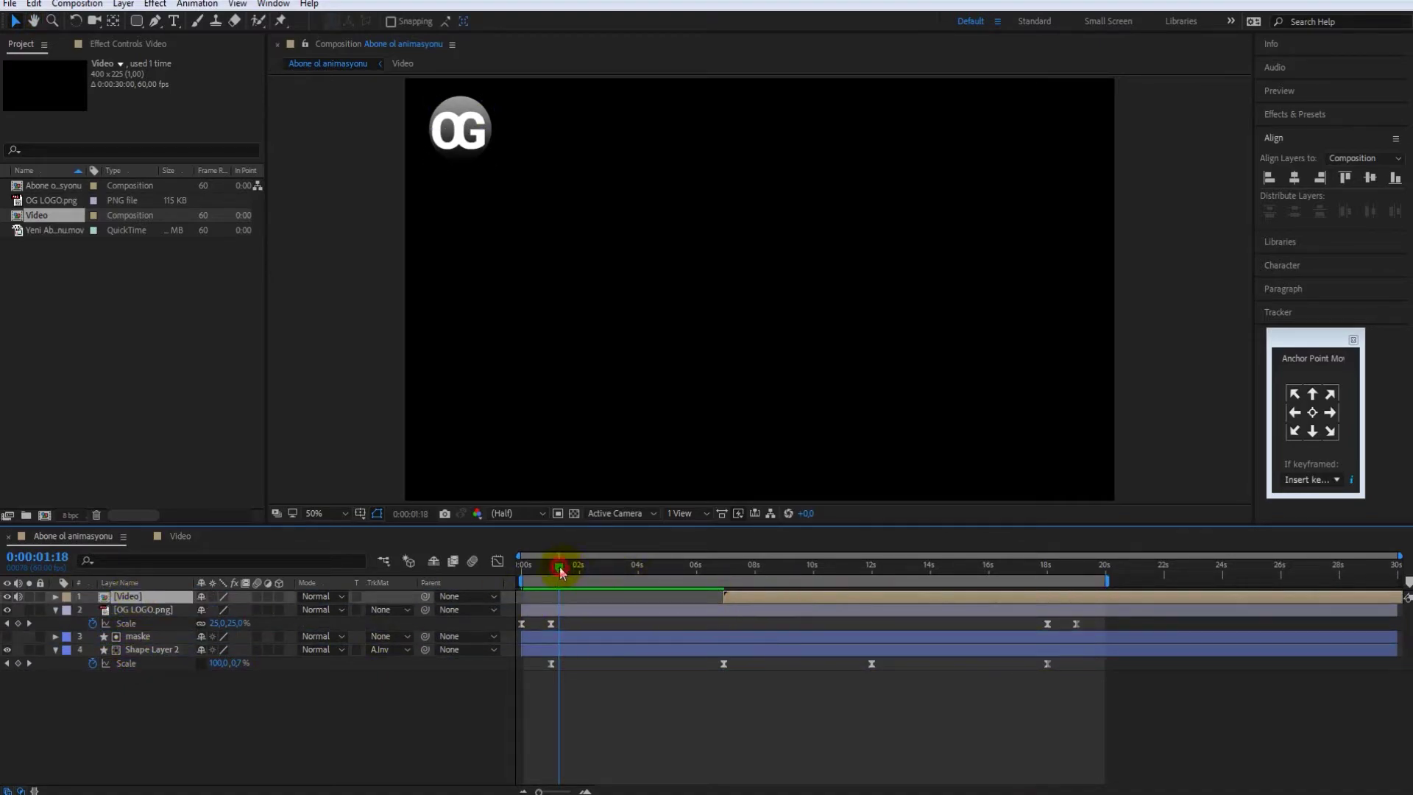
mouse_move(562, 566)
left_mouse_down()
mouse_move(956, 612)
mouse_move(725, 612)
mouse_move(755, 603)
left_mouse_up()
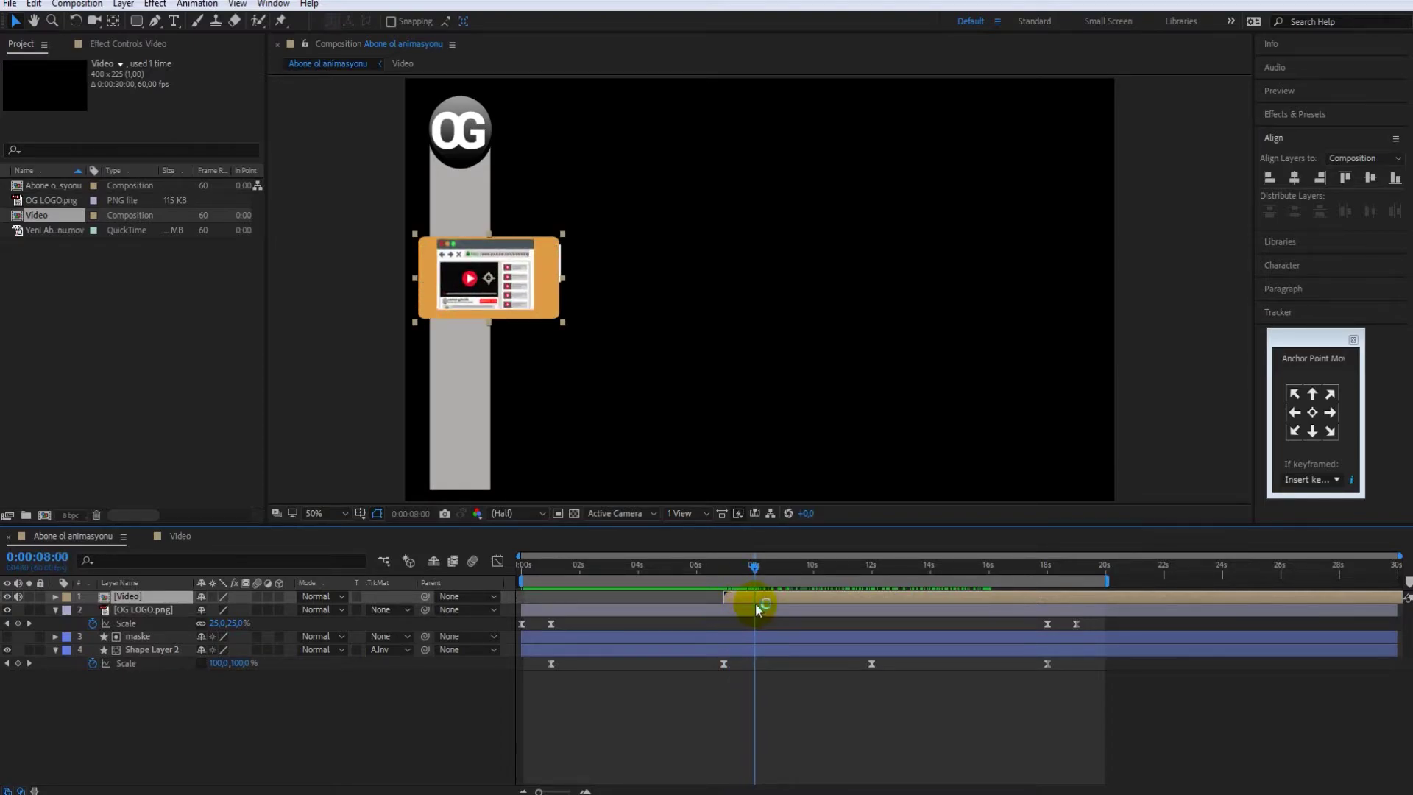
left_click(56, 610)
Keyframe the Video layer's Position from 226,510 near 8 s down to 226,895 at 11 s.
left_click(56, 597)
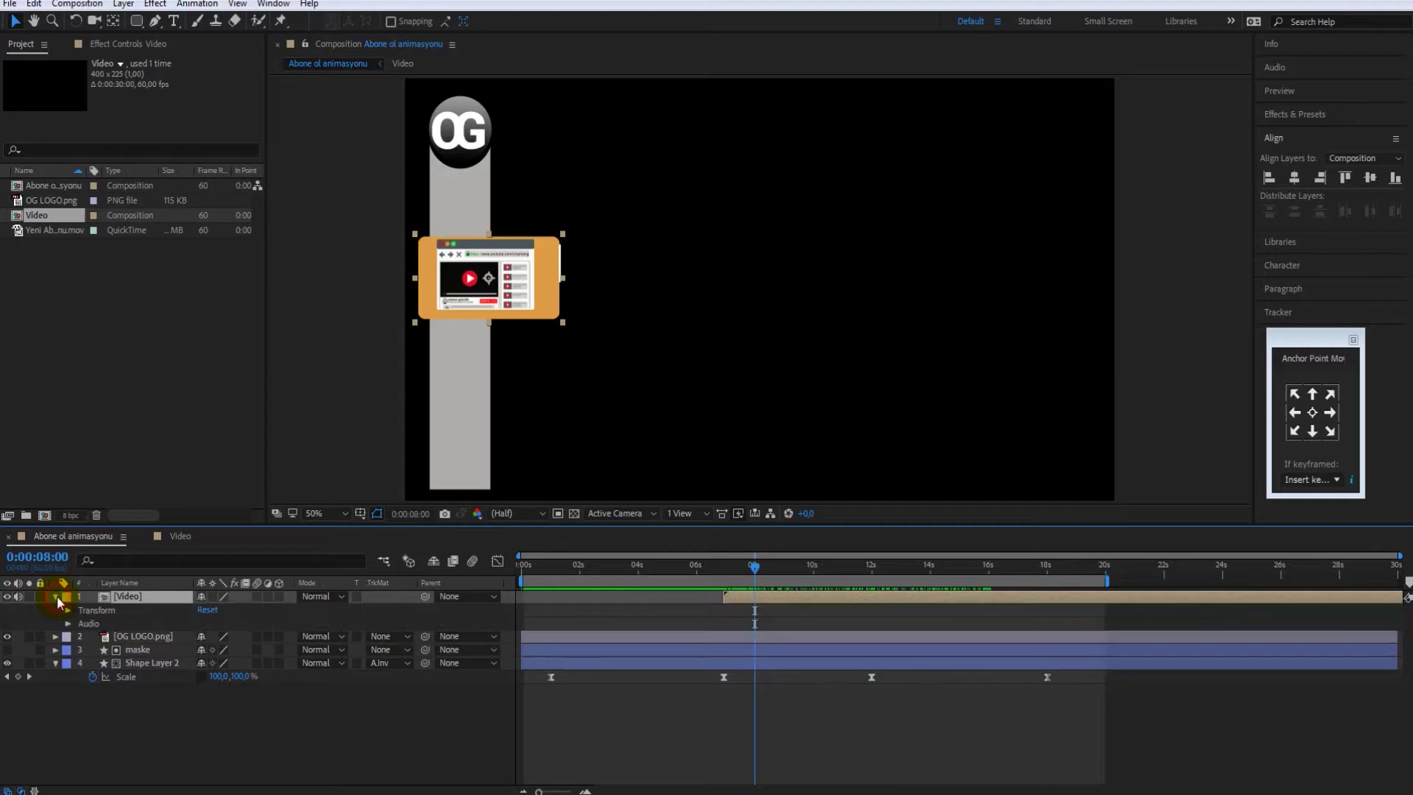
left_click(69, 611)
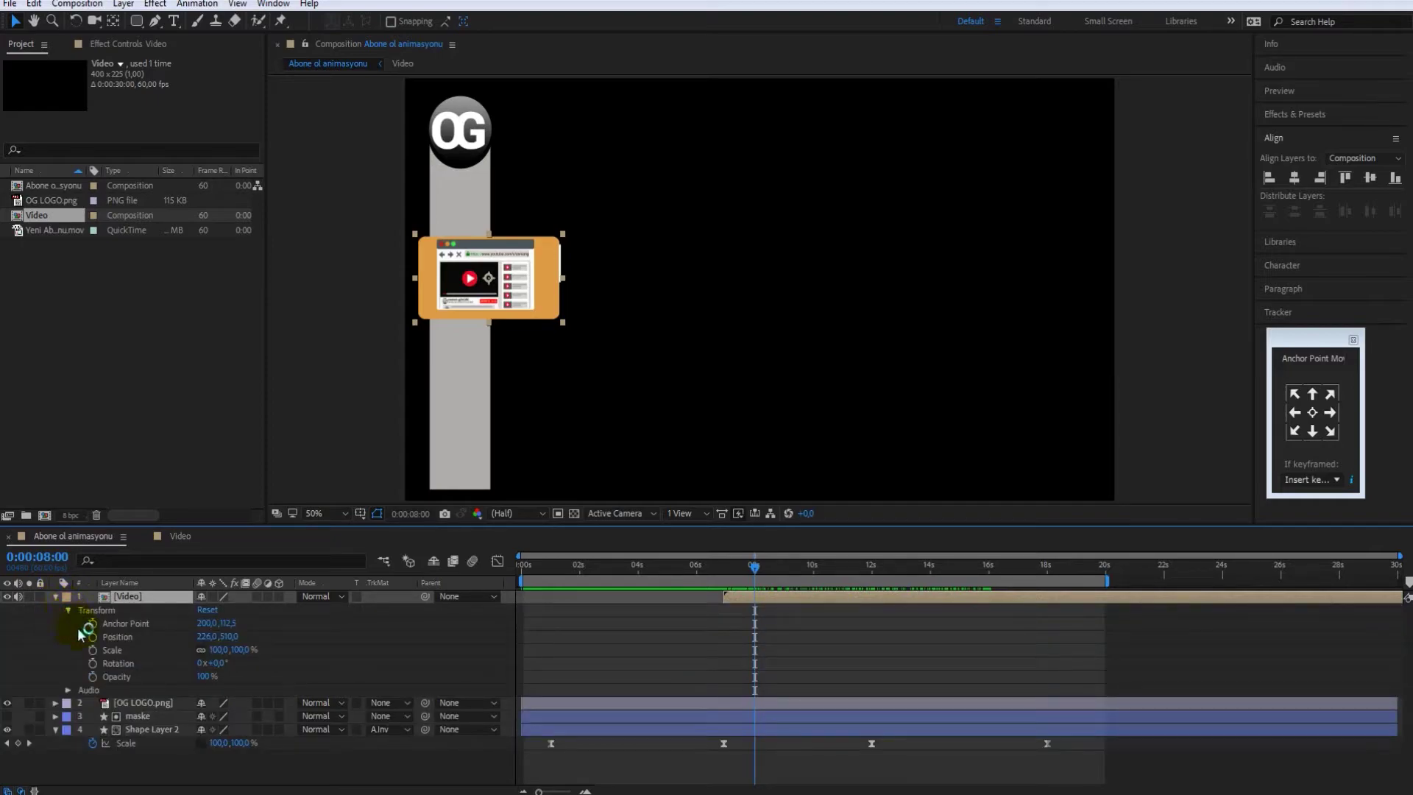
left_click(93, 637)
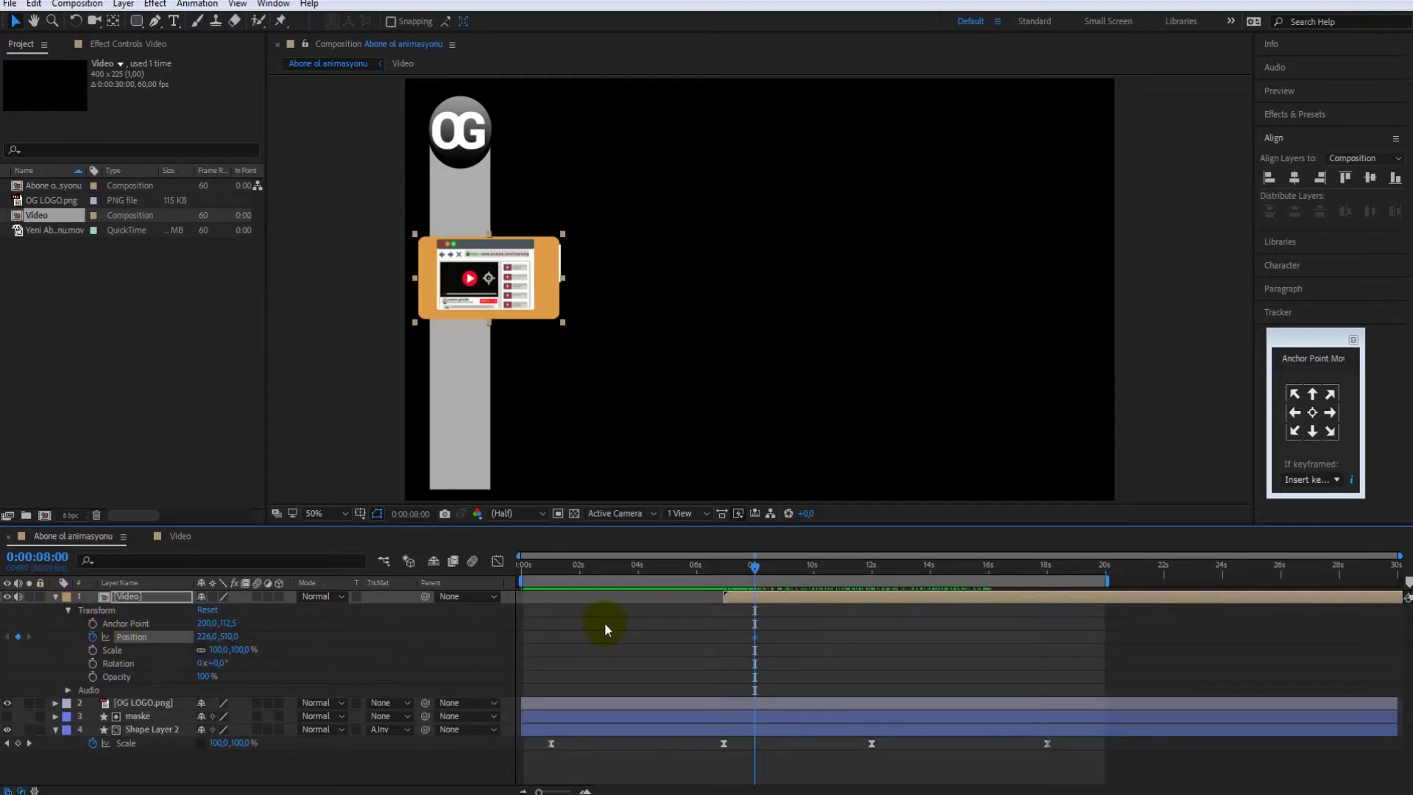
left_click_drag(756, 570, 845, 575)
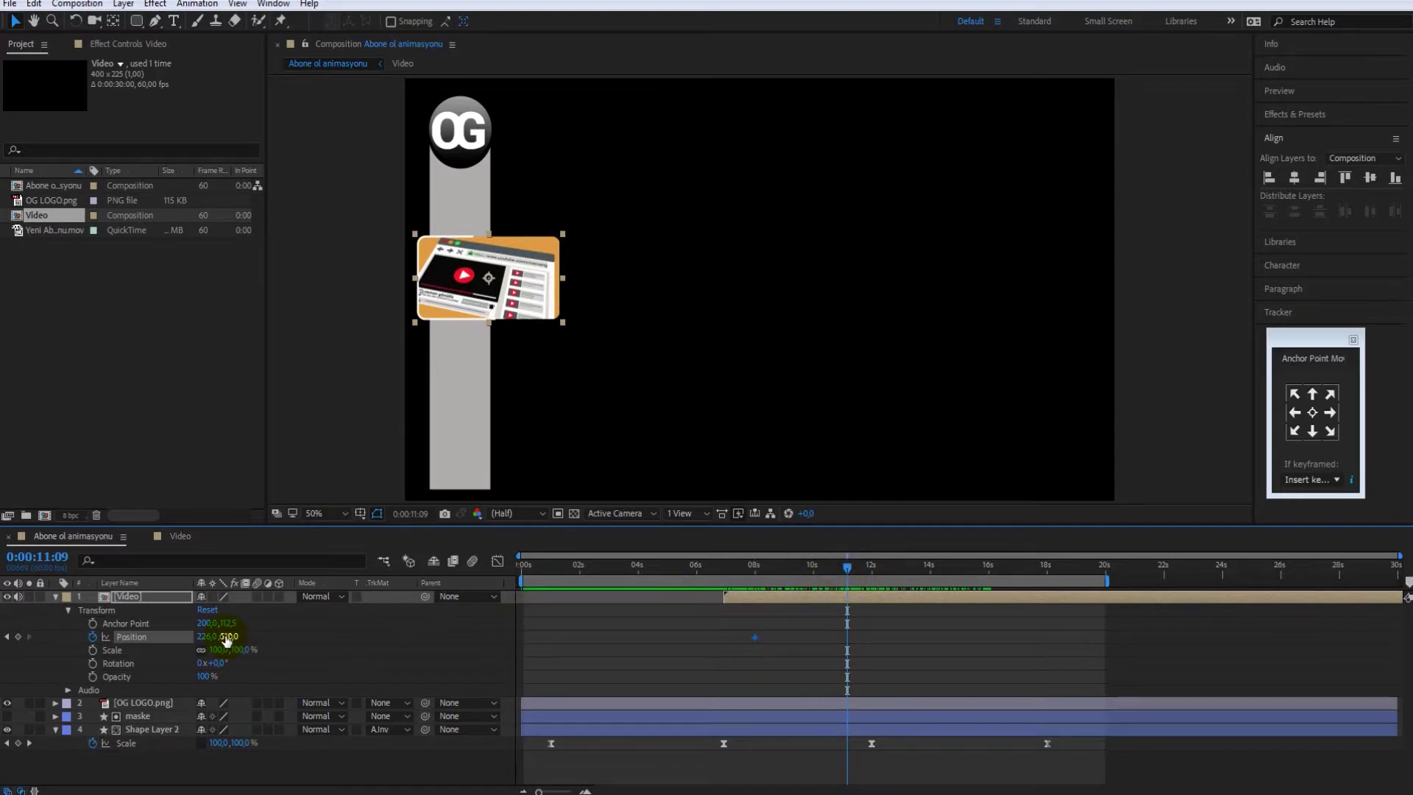
left_click_drag(231, 635, 513, 633)
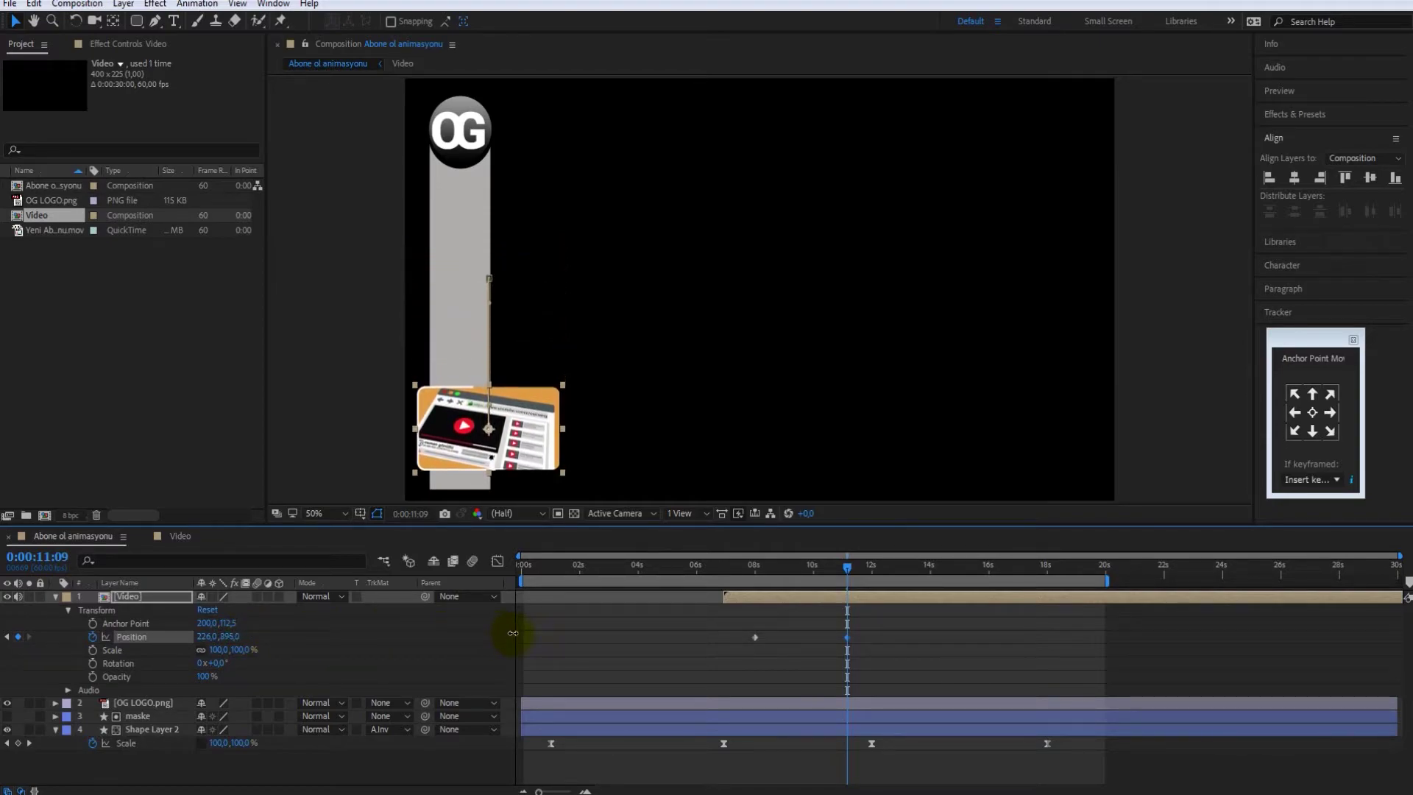
Apply Easy Ease to both Position keyframes and extend the work area to about 26 s.
left_click_drag(874, 634, 712, 654)
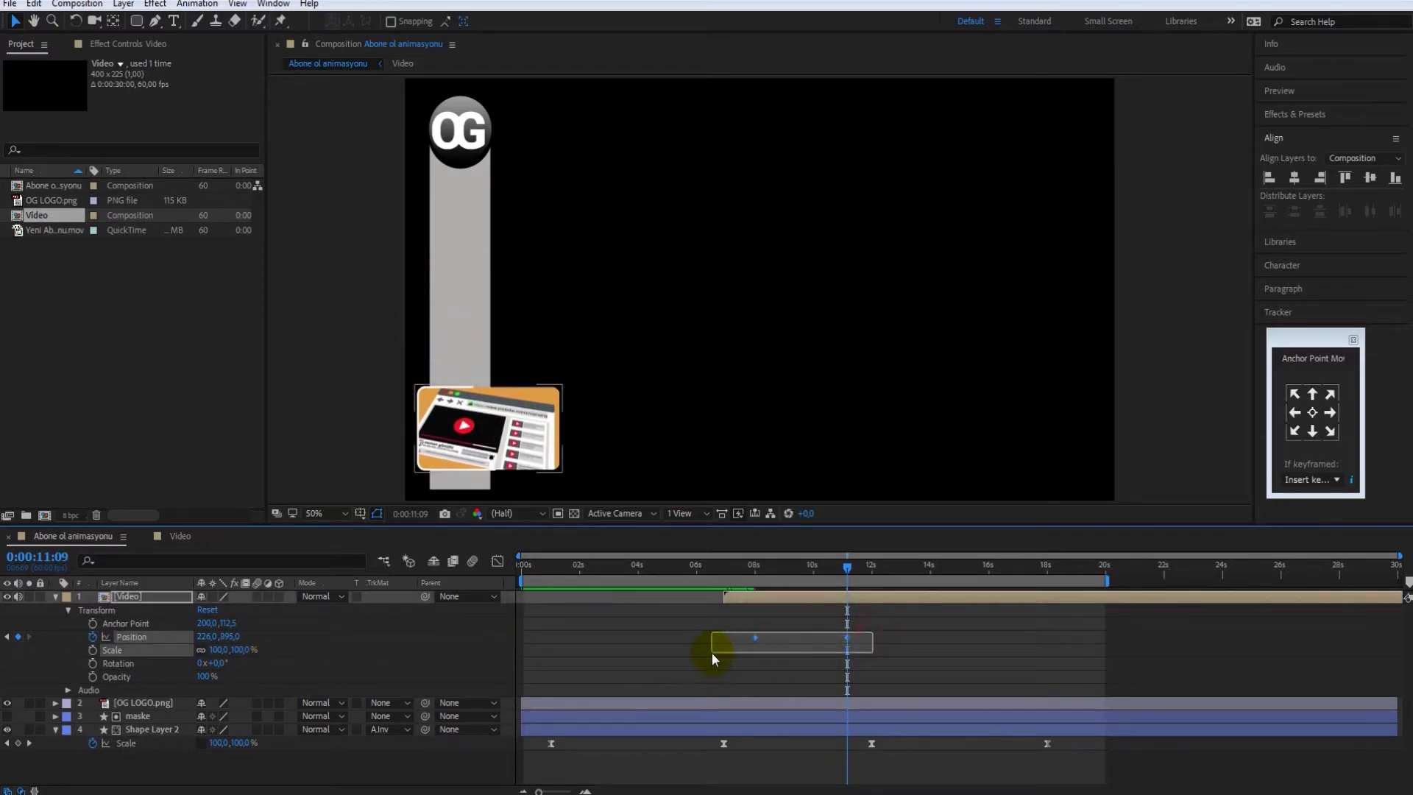
key("F9")
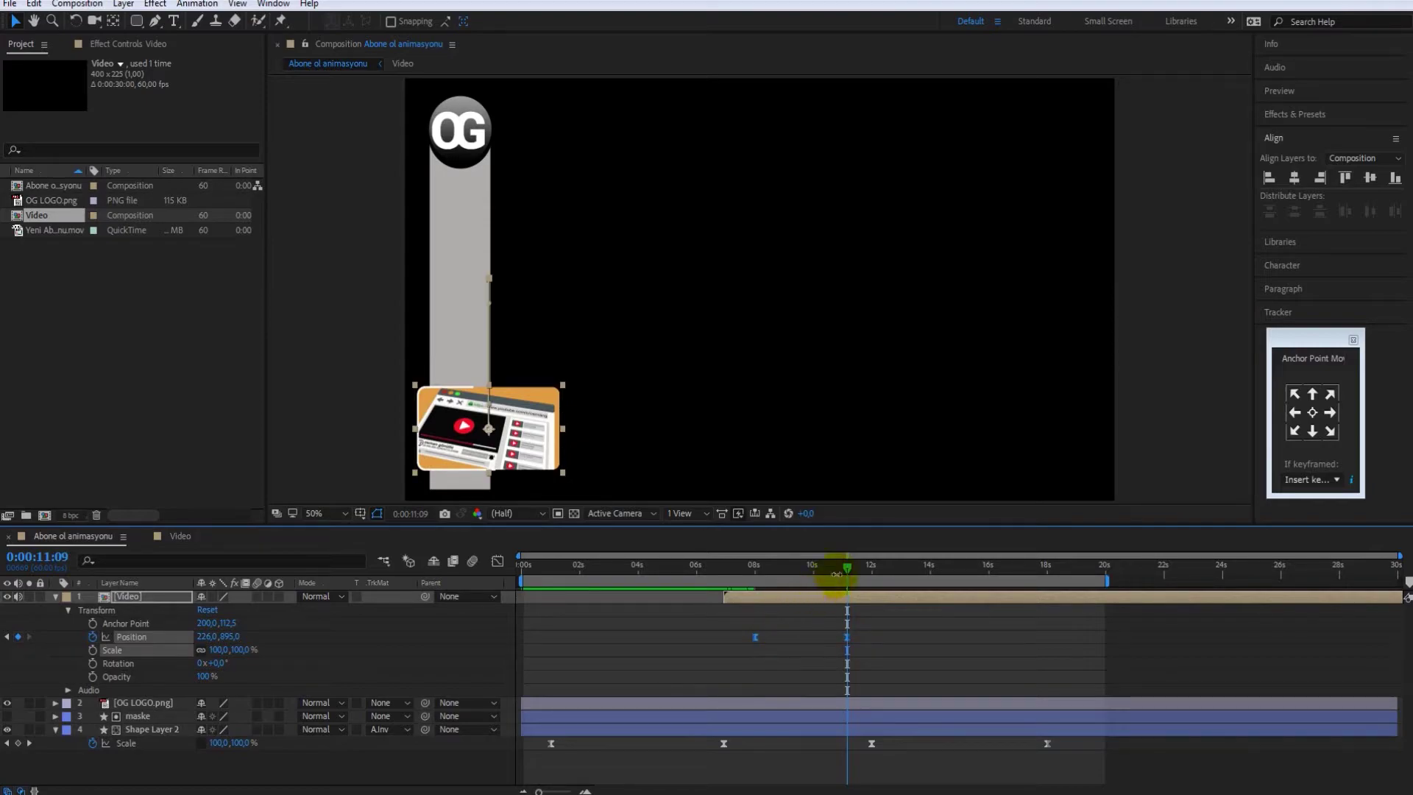
mouse_move(843, 572)
left_mouse_down()
mouse_move(715, 583)
mouse_move(884, 600)
left_mouse_up()
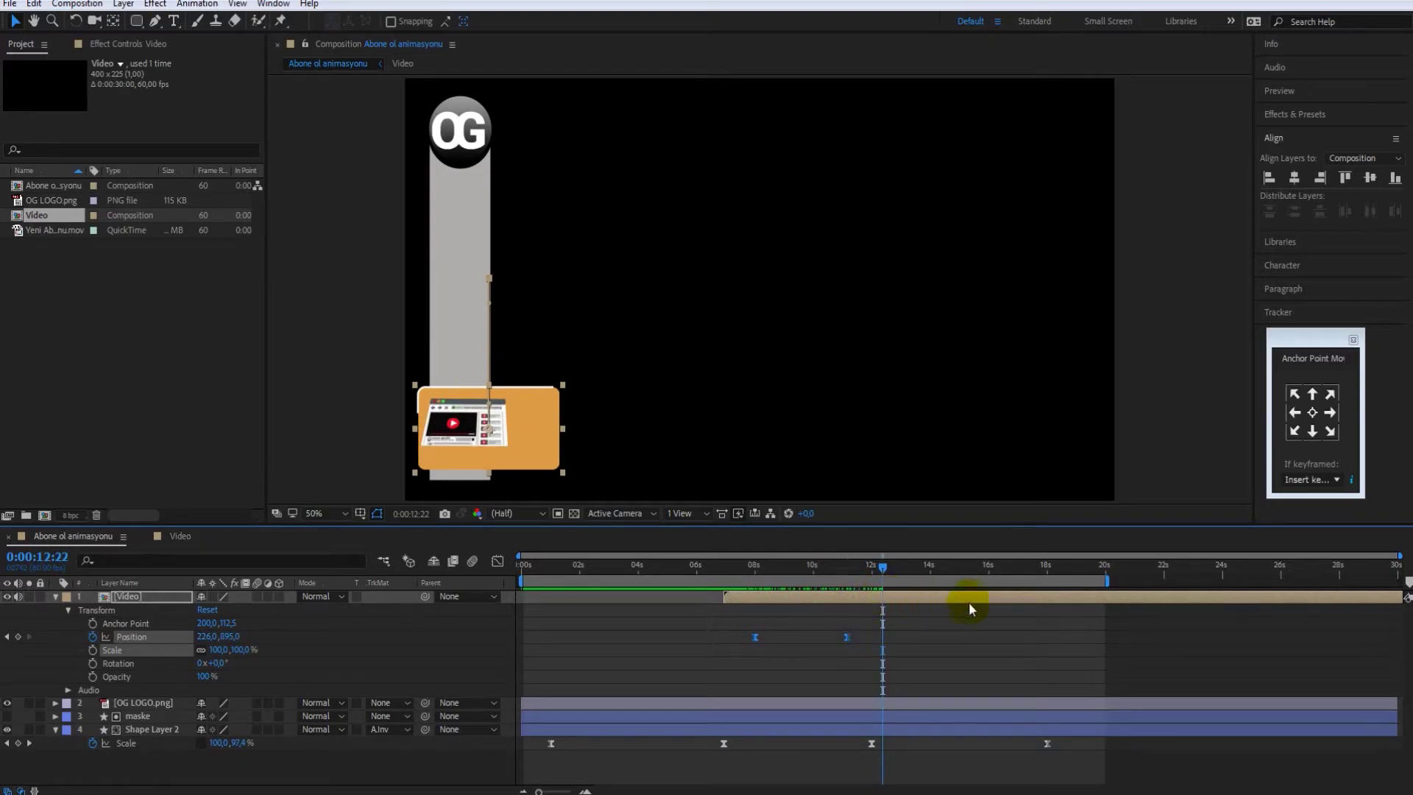
left_click_drag(1111, 580, 1288, 569)
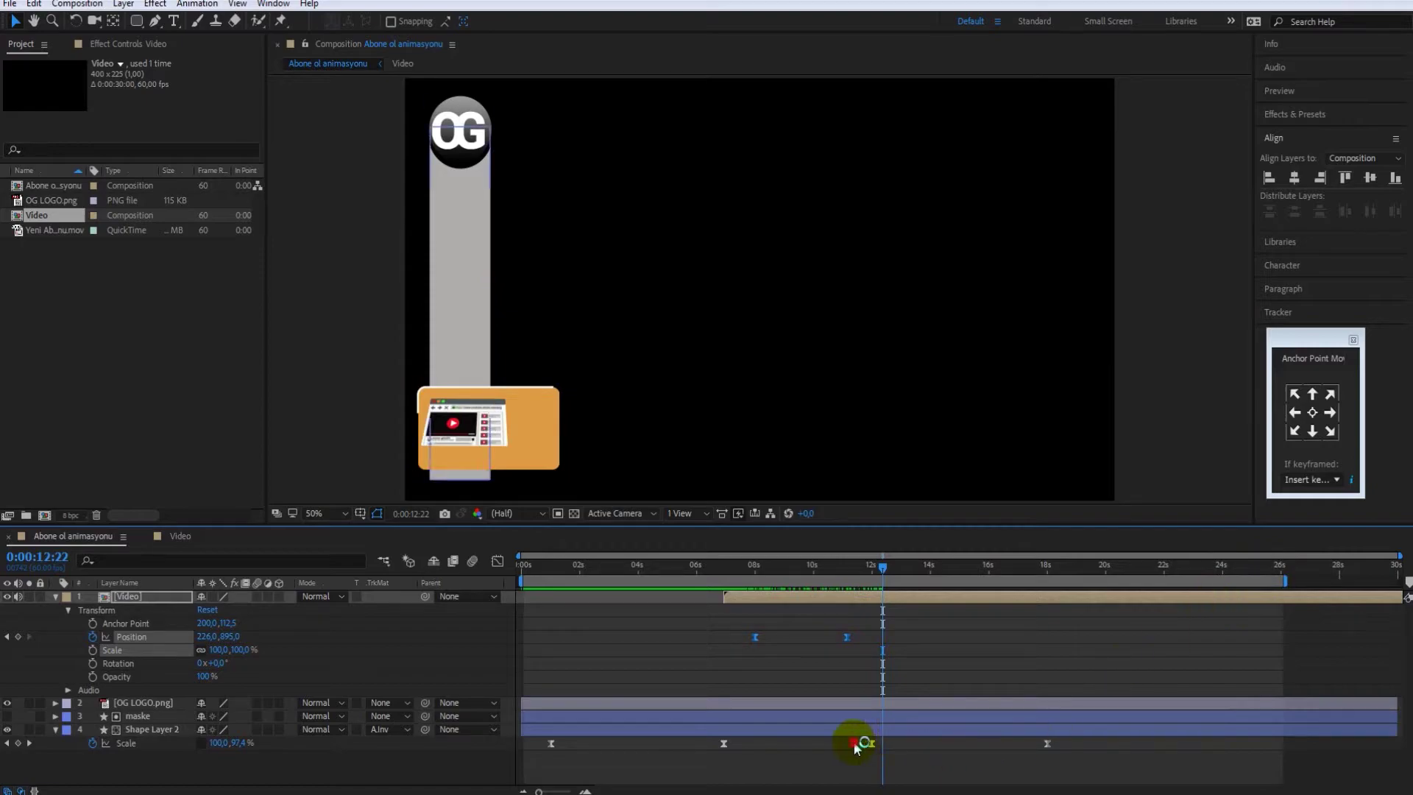
Shift Shape Layer 2's last two Scale keyframes later, to about 16 and 22 seconds.
left_click(856, 745)
left_click(1076, 741)
left_click_drag(837, 739, 992, 761)
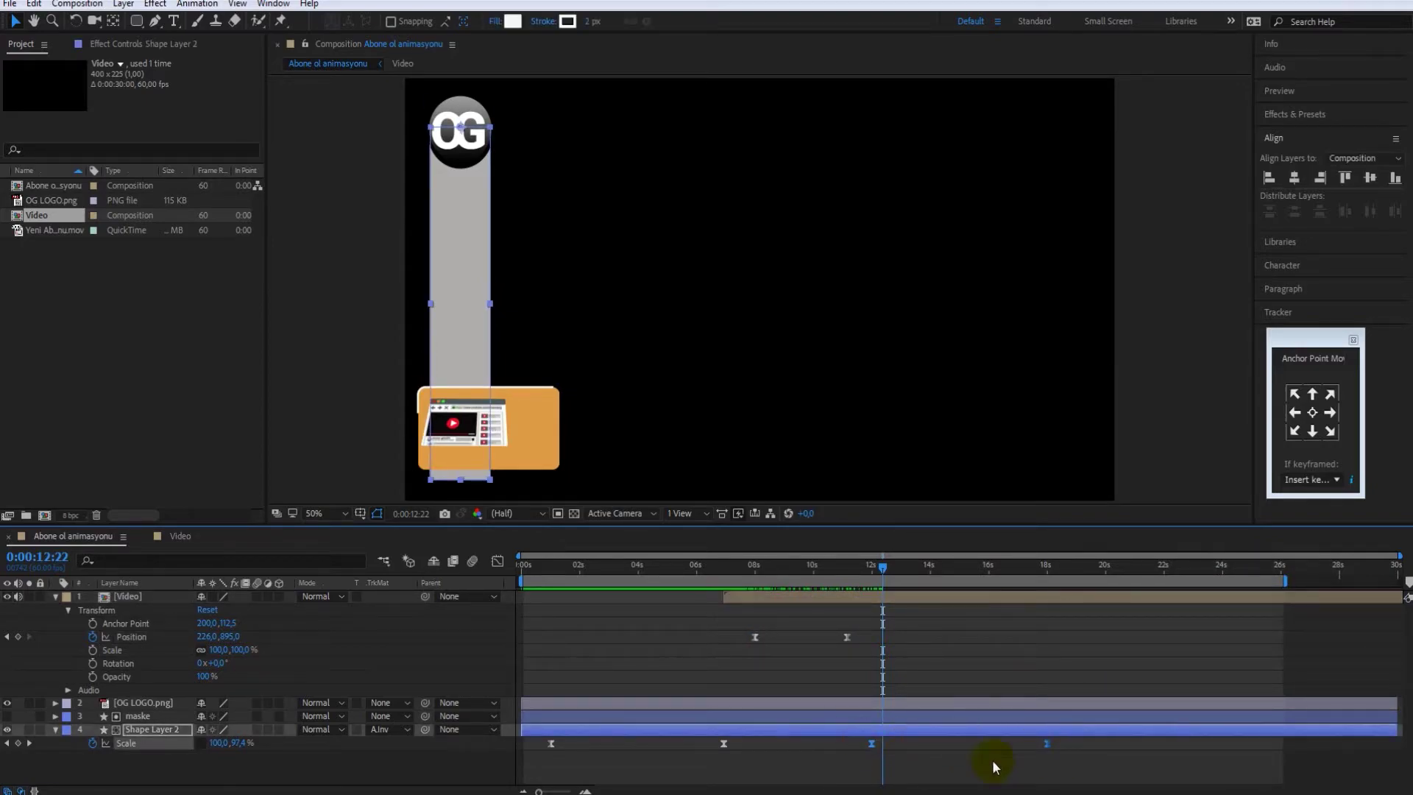
left_click_drag(876, 745, 976, 745)
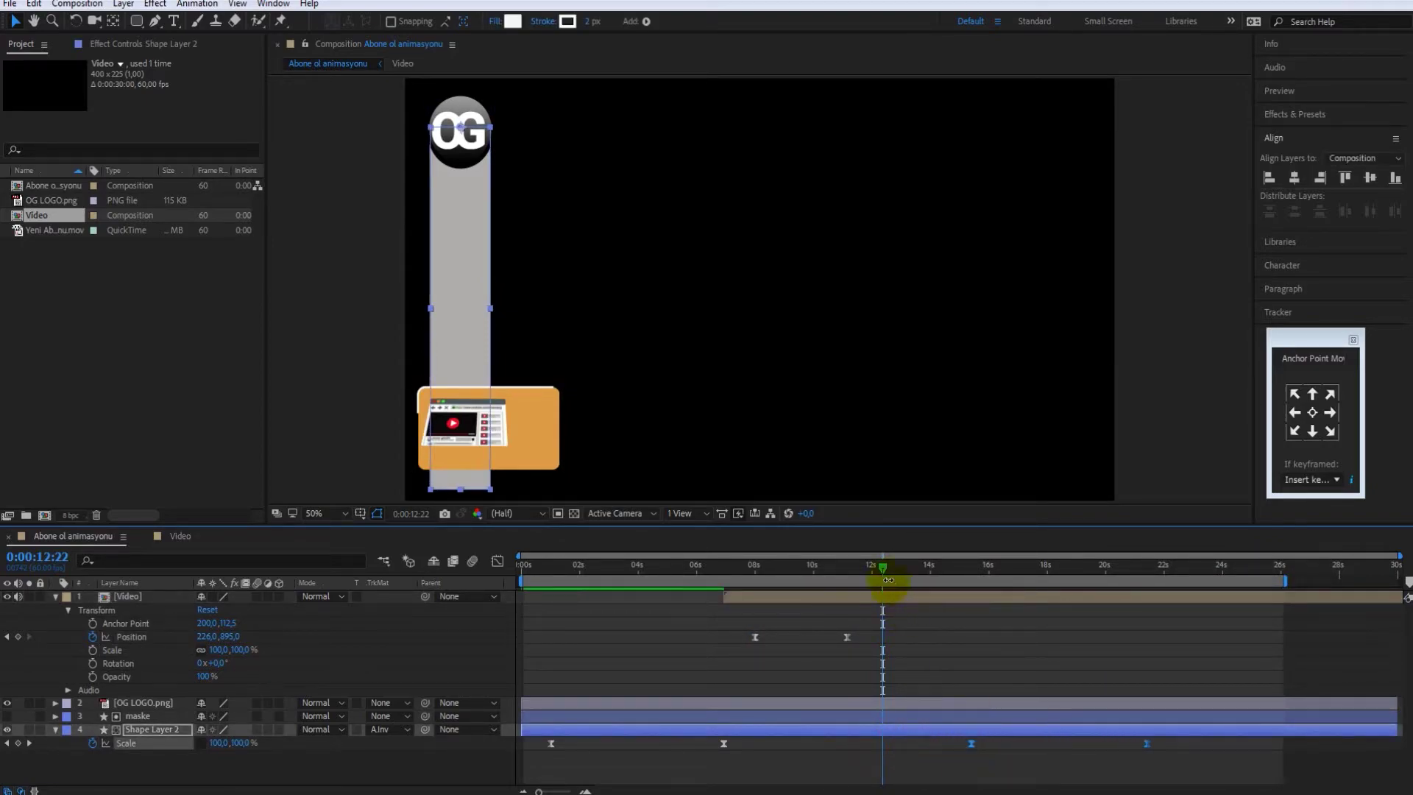
left_click_drag(898, 567, 991, 571)
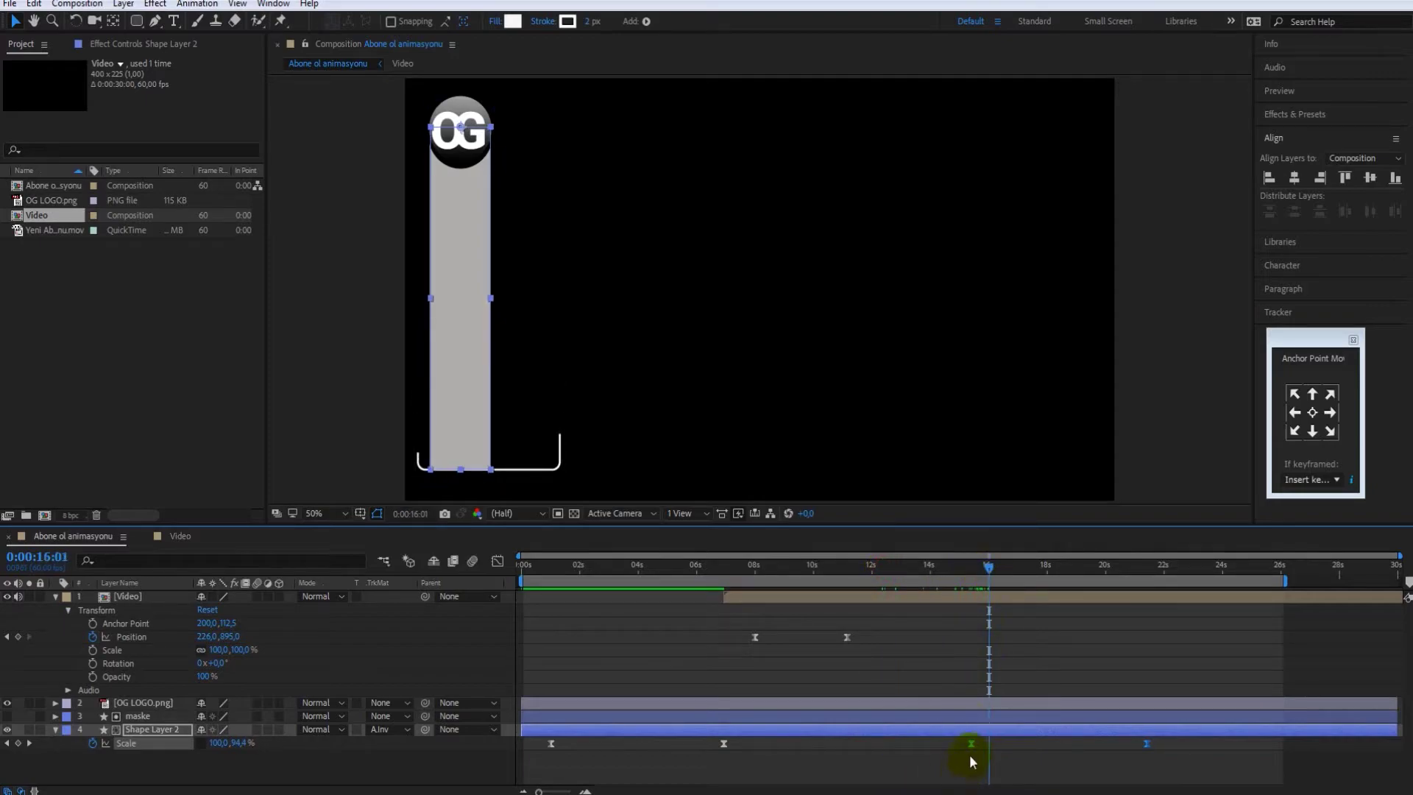
left_click_drag(977, 744, 988, 745)
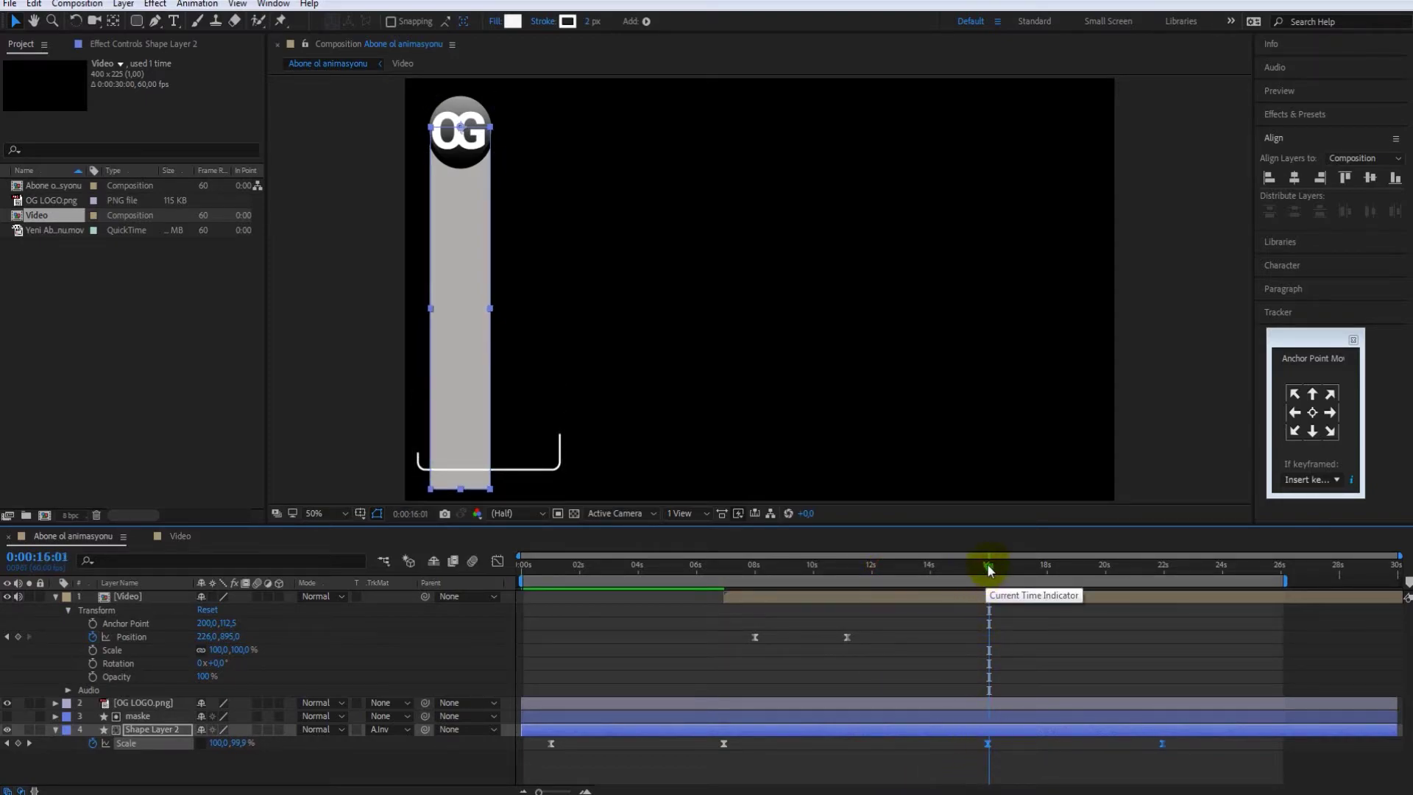
mouse_move(986, 569)
left_mouse_down()
mouse_move(799, 593)
mouse_move(865, 590)
left_mouse_up()
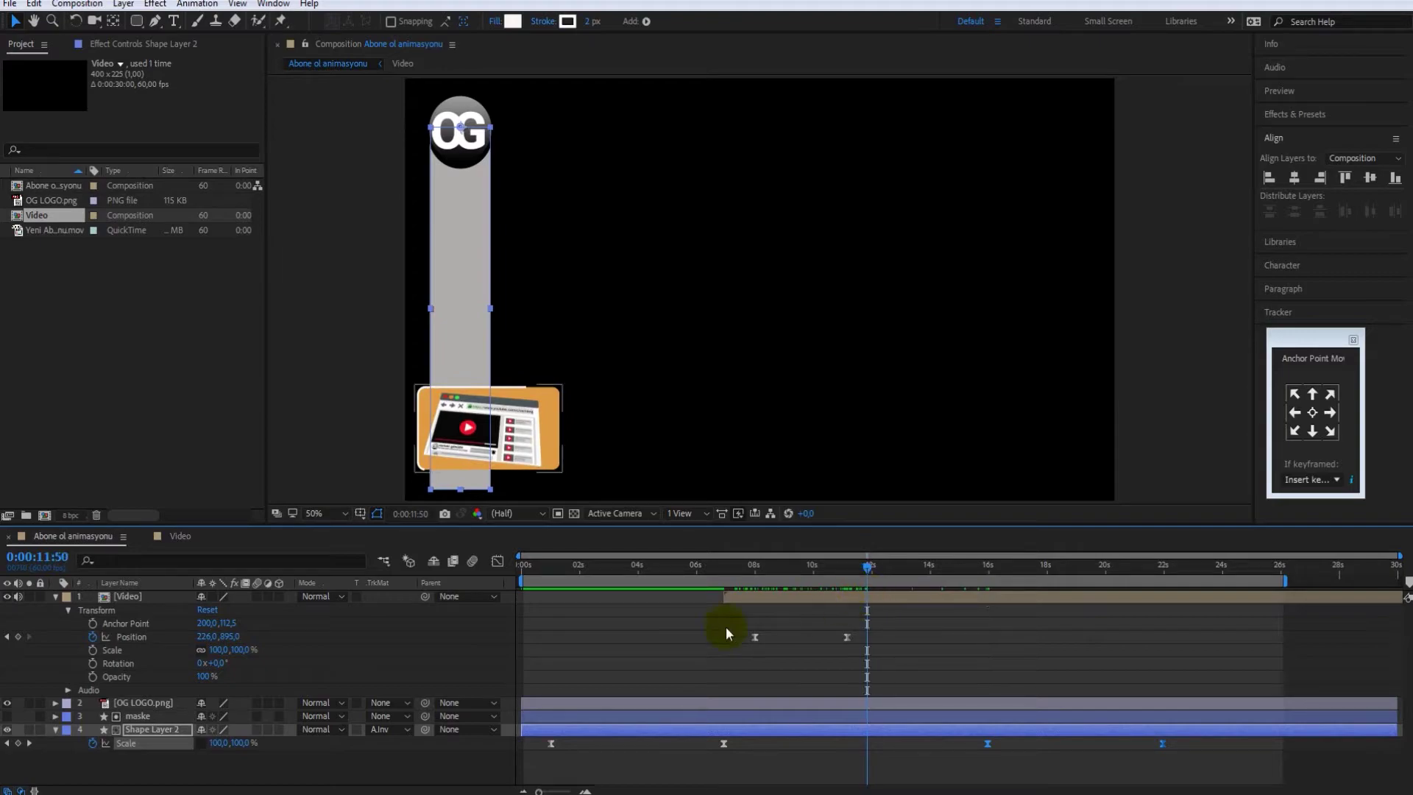
Hold the Video layer's Position at 11:50, then raise it to 226,509 by 15:46.
left_click(20, 637)
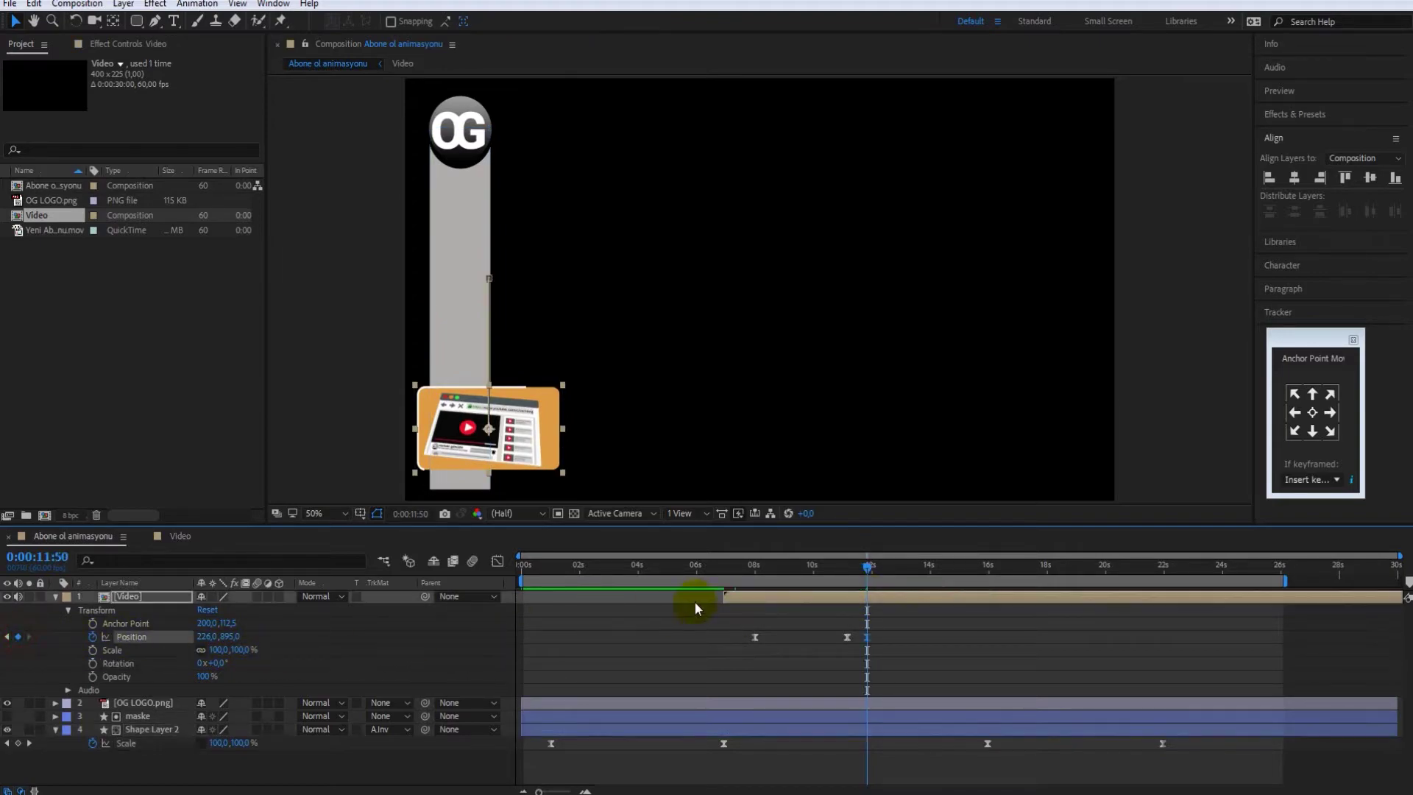
left_click_drag(867, 571, 985, 574)
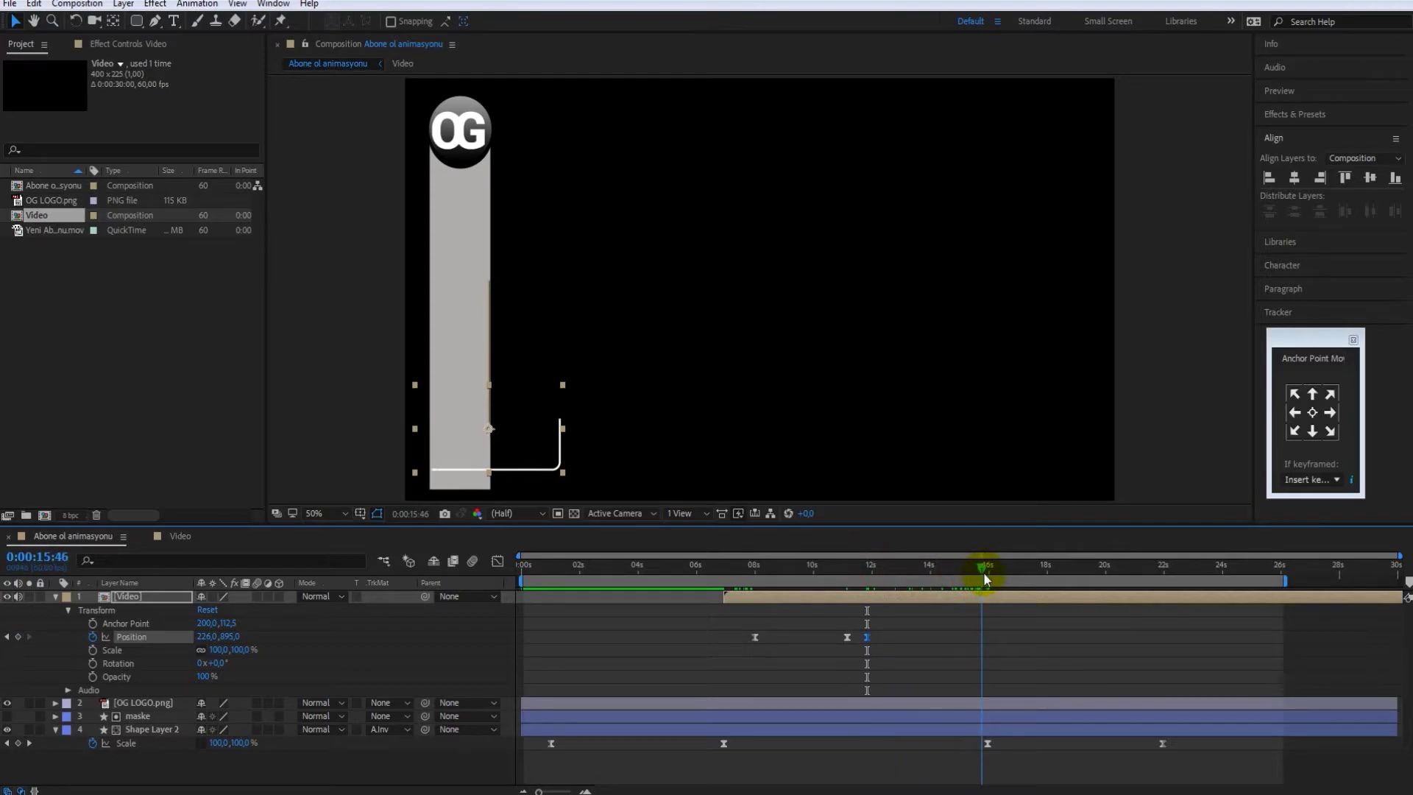
left_click_drag(983, 572, 983, 572)
left_click(637, 648)
left_click_drag(232, 636, 3, 638)
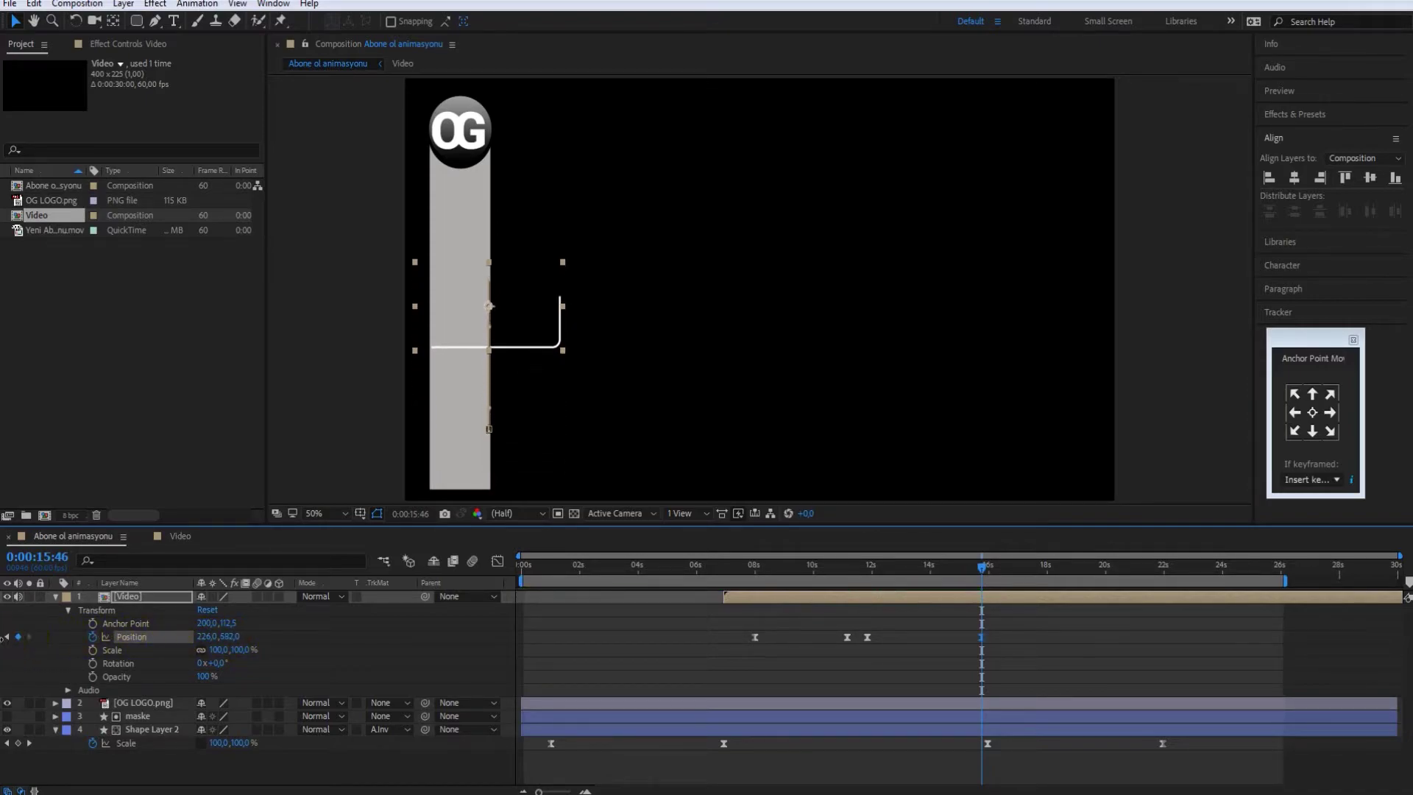
left_click_drag(230, 639, 175, 637)
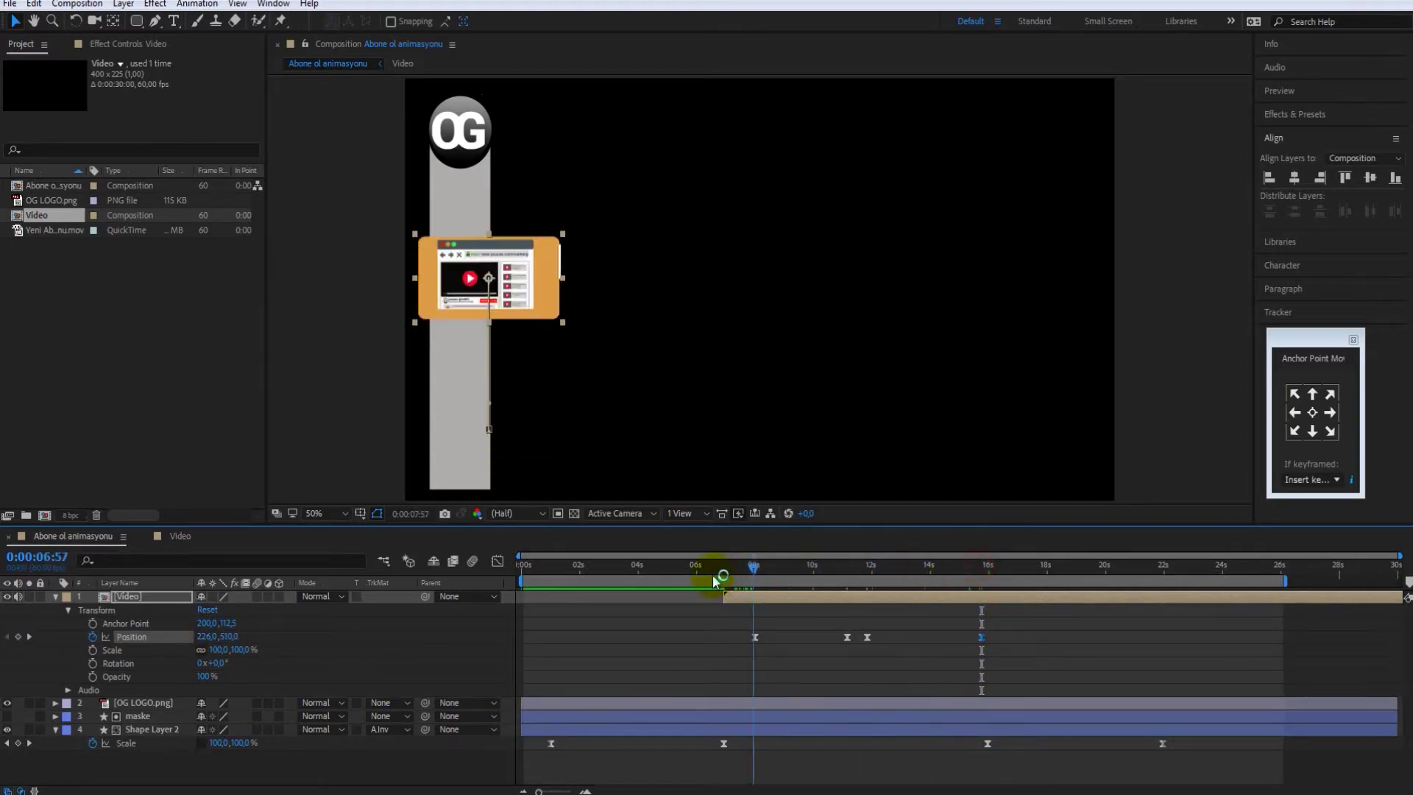
Preview the animation from the start and check the frame where the video rises.
left_click_drag(983, 573, 521, 581)
key("space")
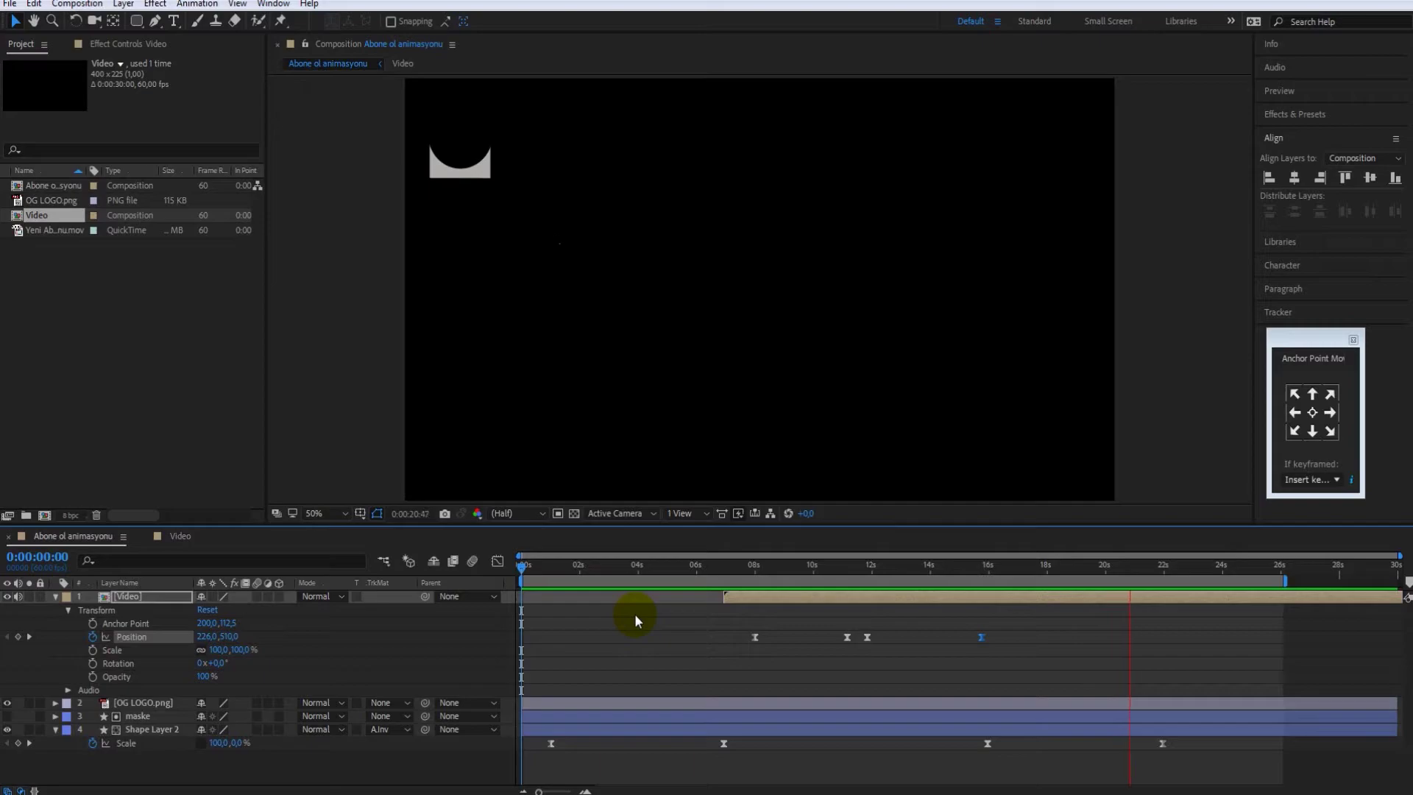
key("space")
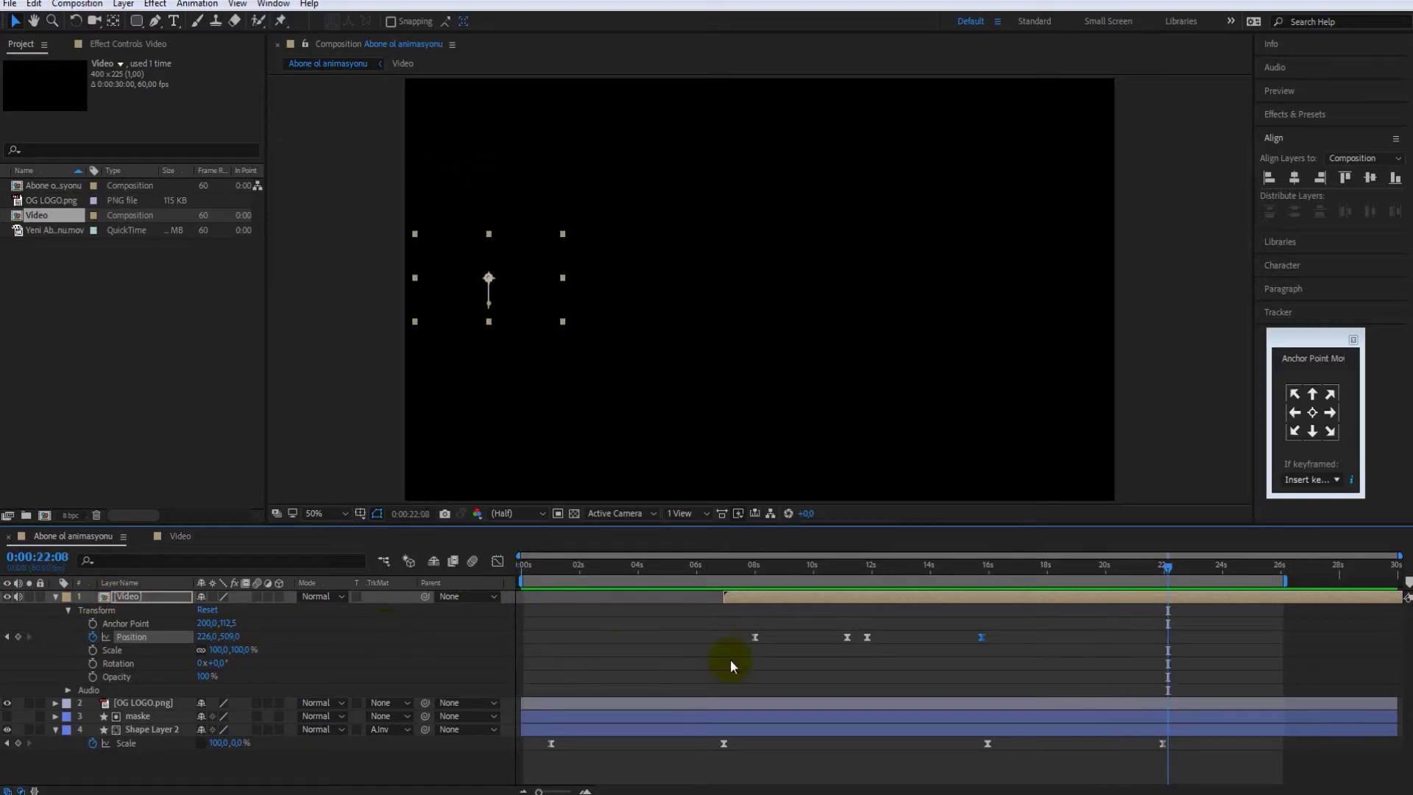
mouse_move(1168, 570)
left_mouse_down()
mouse_move(939, 589)
mouse_move(985, 591)
left_mouse_up()
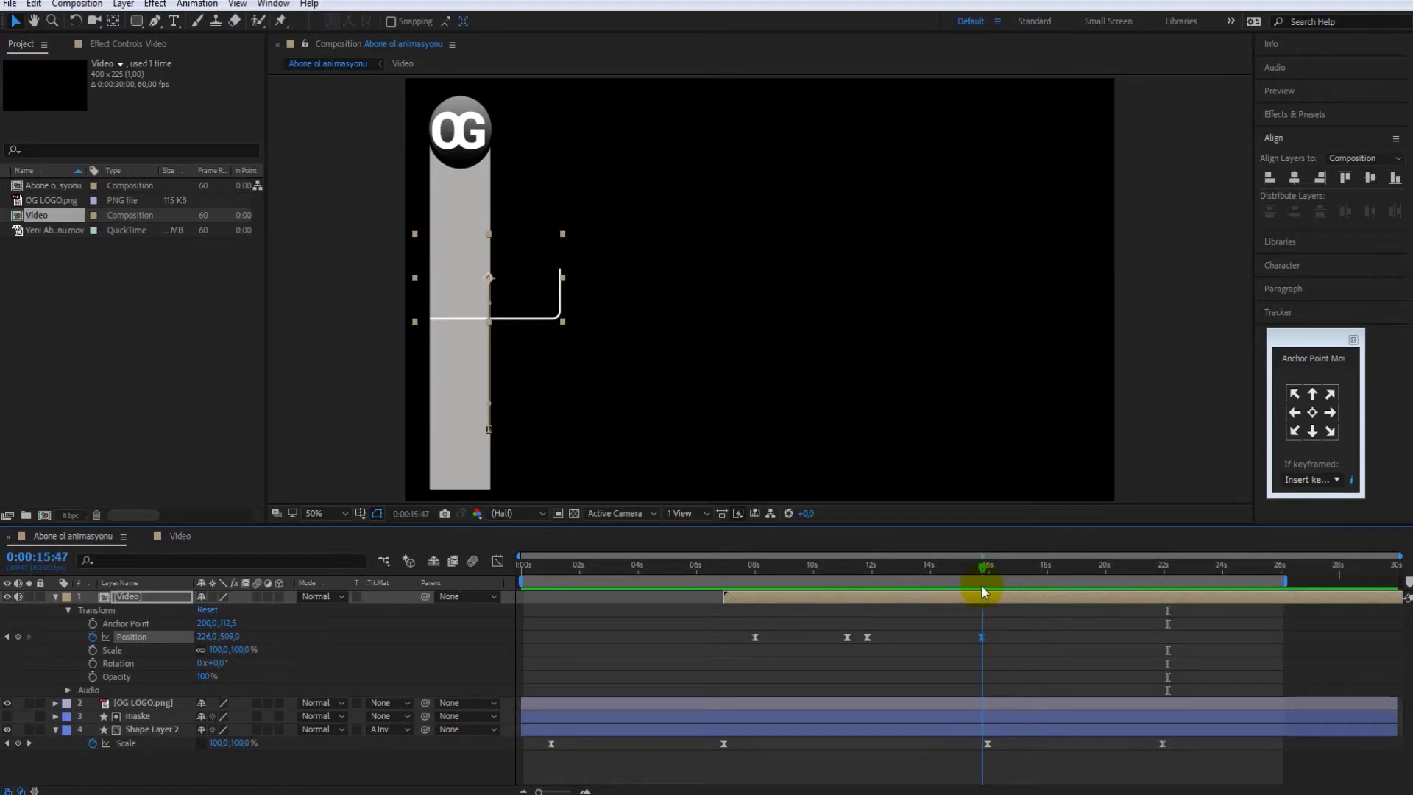
In the Video precomp, pull the work-area end back to about 10 seconds.
double_click(142, 596)
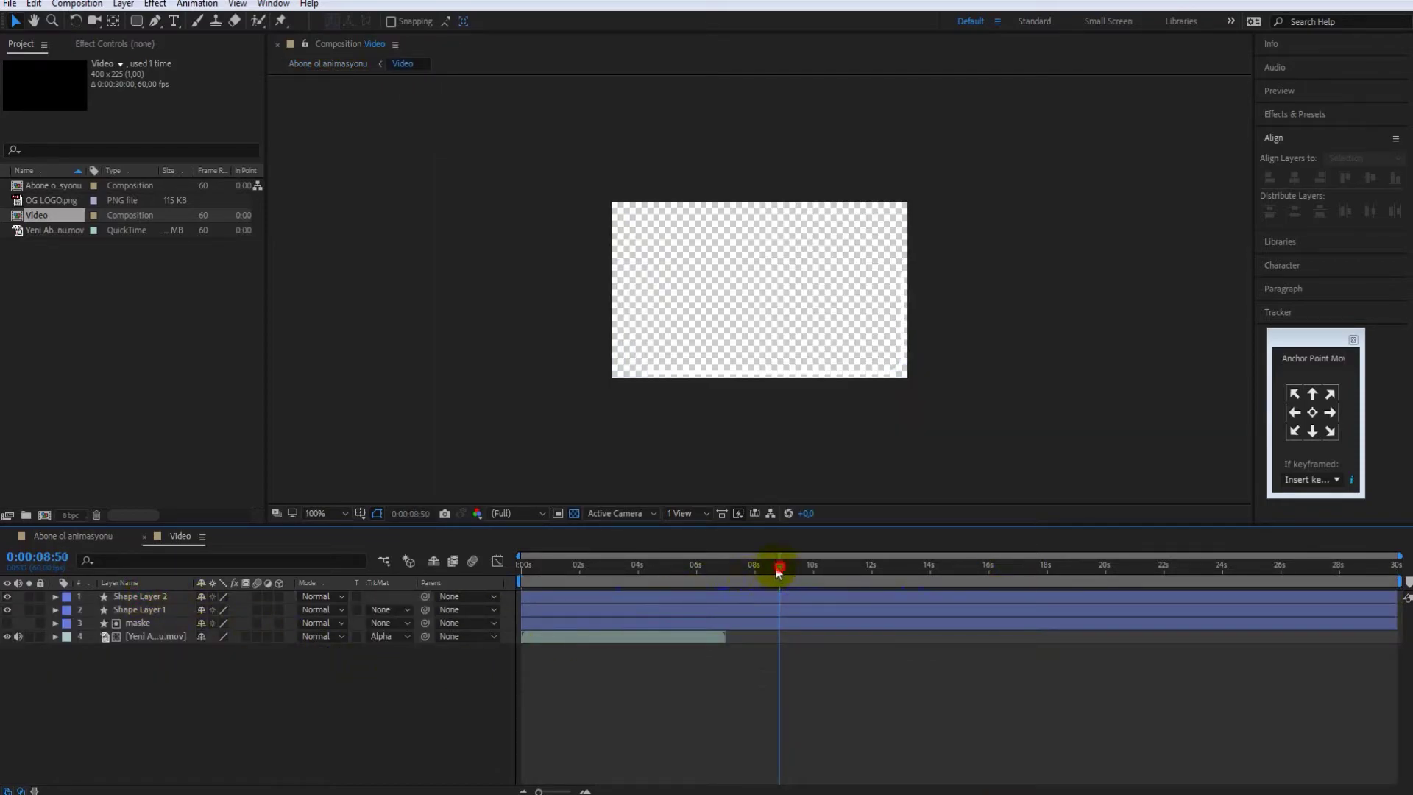
mouse_move(778, 570)
left_mouse_down()
mouse_move(566, 634)
mouse_move(599, 636)
left_mouse_up()
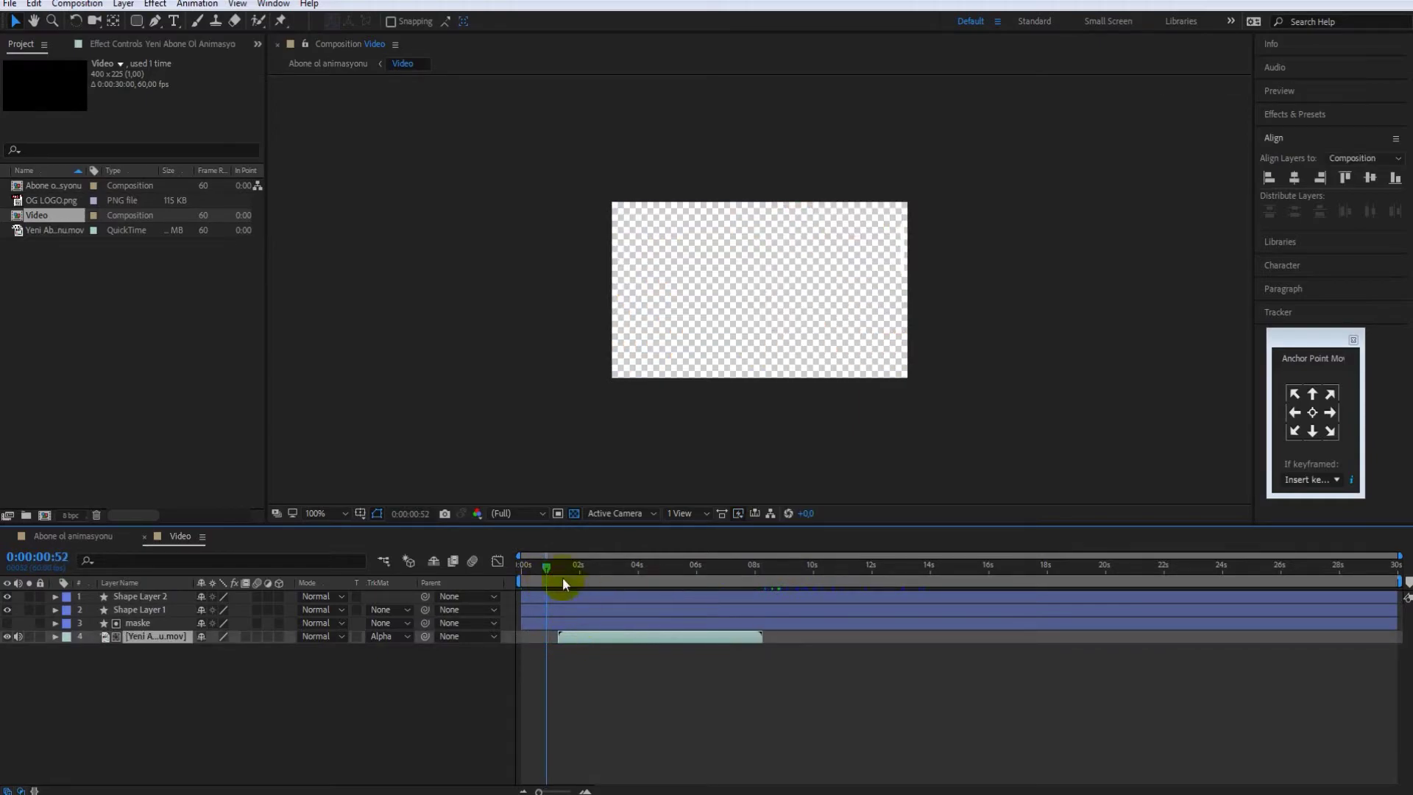
left_click_drag(548, 567, 565, 567)
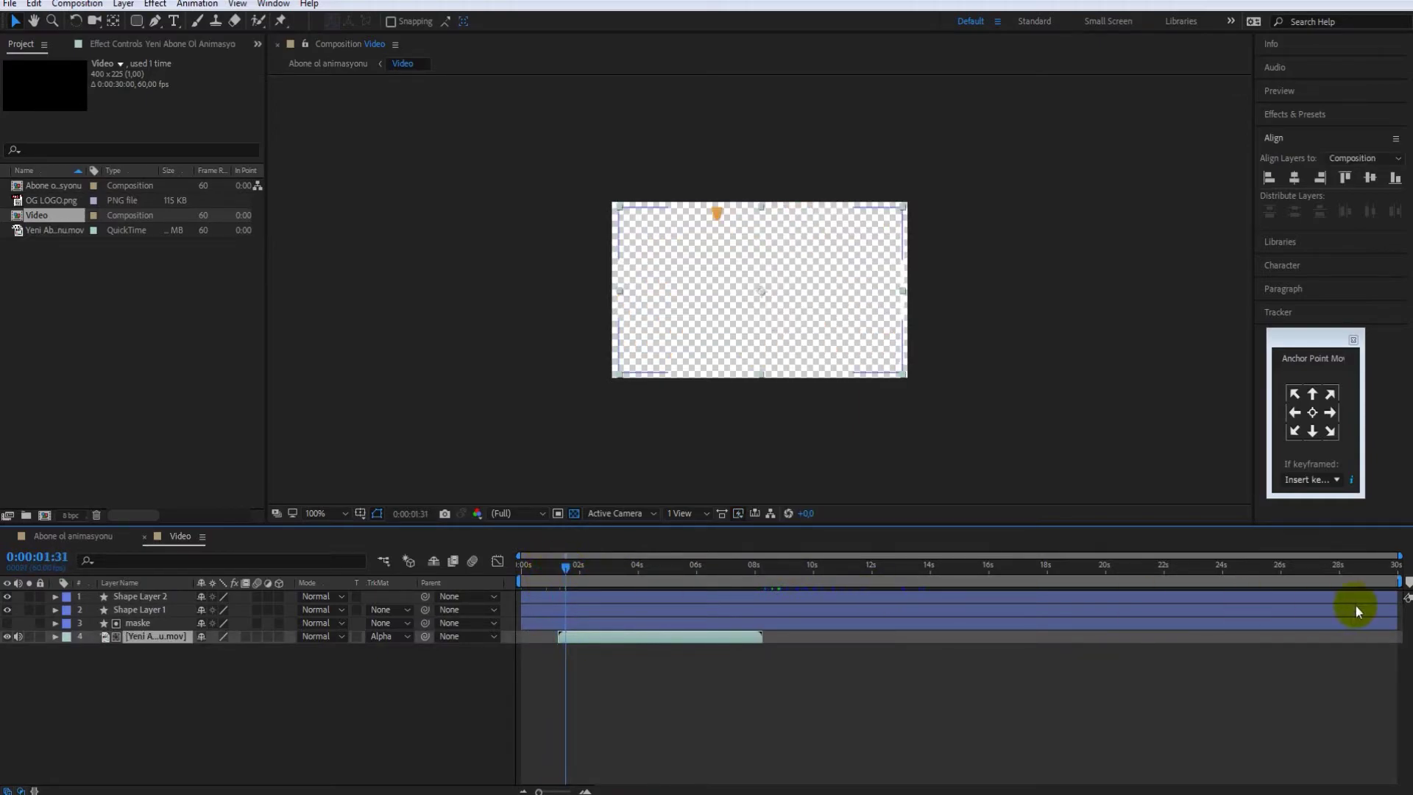
left_click_drag(1398, 581, 818, 594)
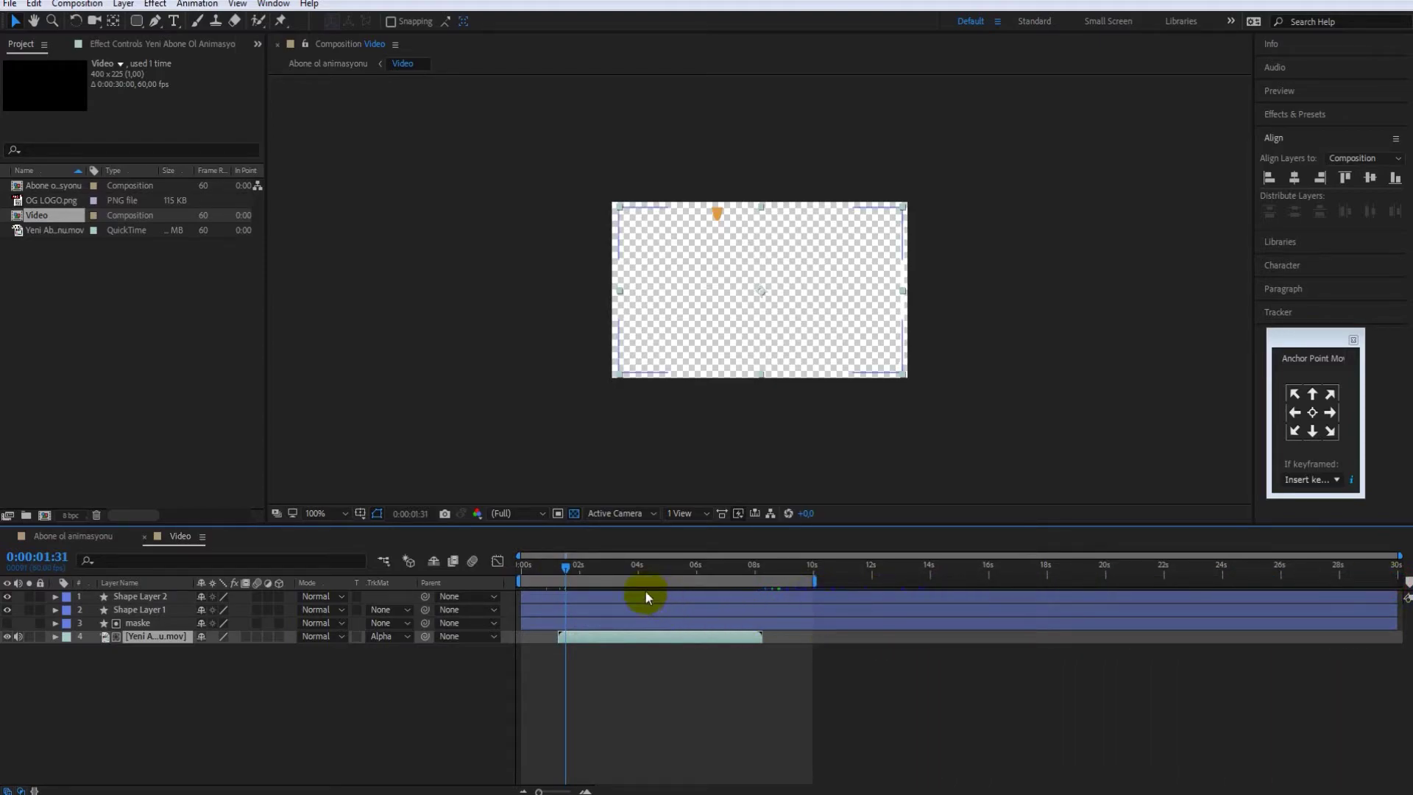
Preview the trimmed precomp, rewind it, and go back to the Abone ol animasyonu comp.
key("space")
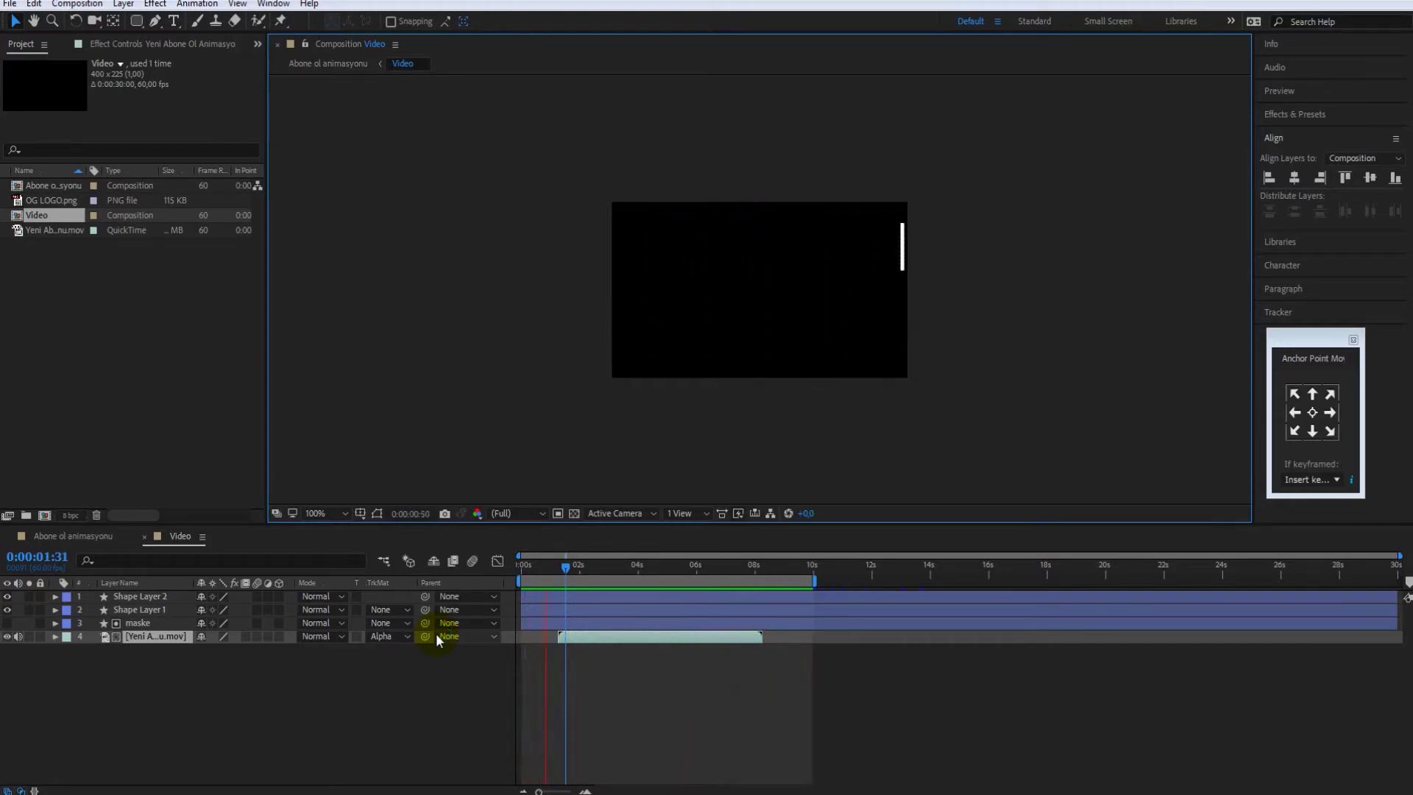
left_click(530, 594)
left_click_drag(571, 573, 515, 573)
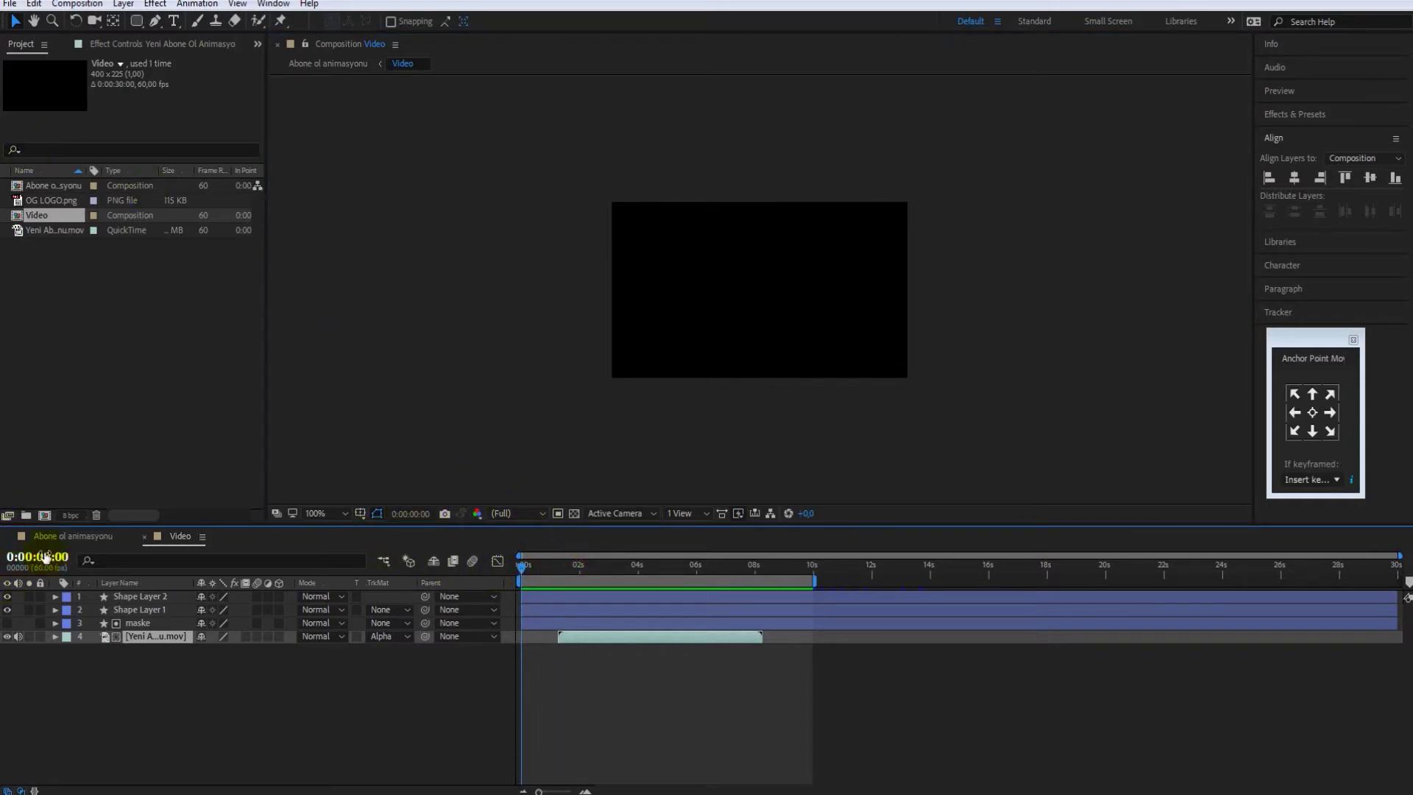
left_click(73, 536)
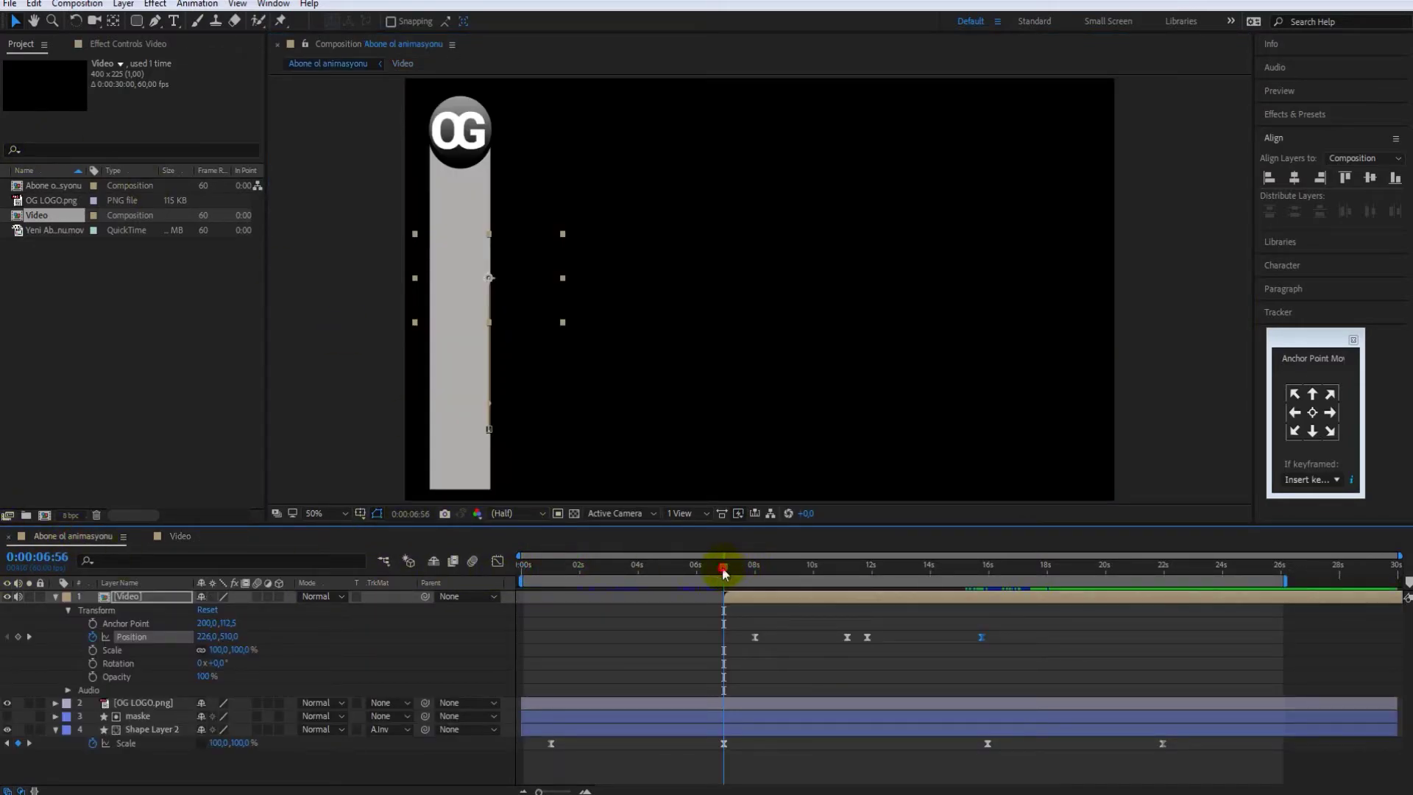
Rewind and preview the full Abone ol animasyonu animation.
left_click_drag(724, 573, 524, 578)
key("space")
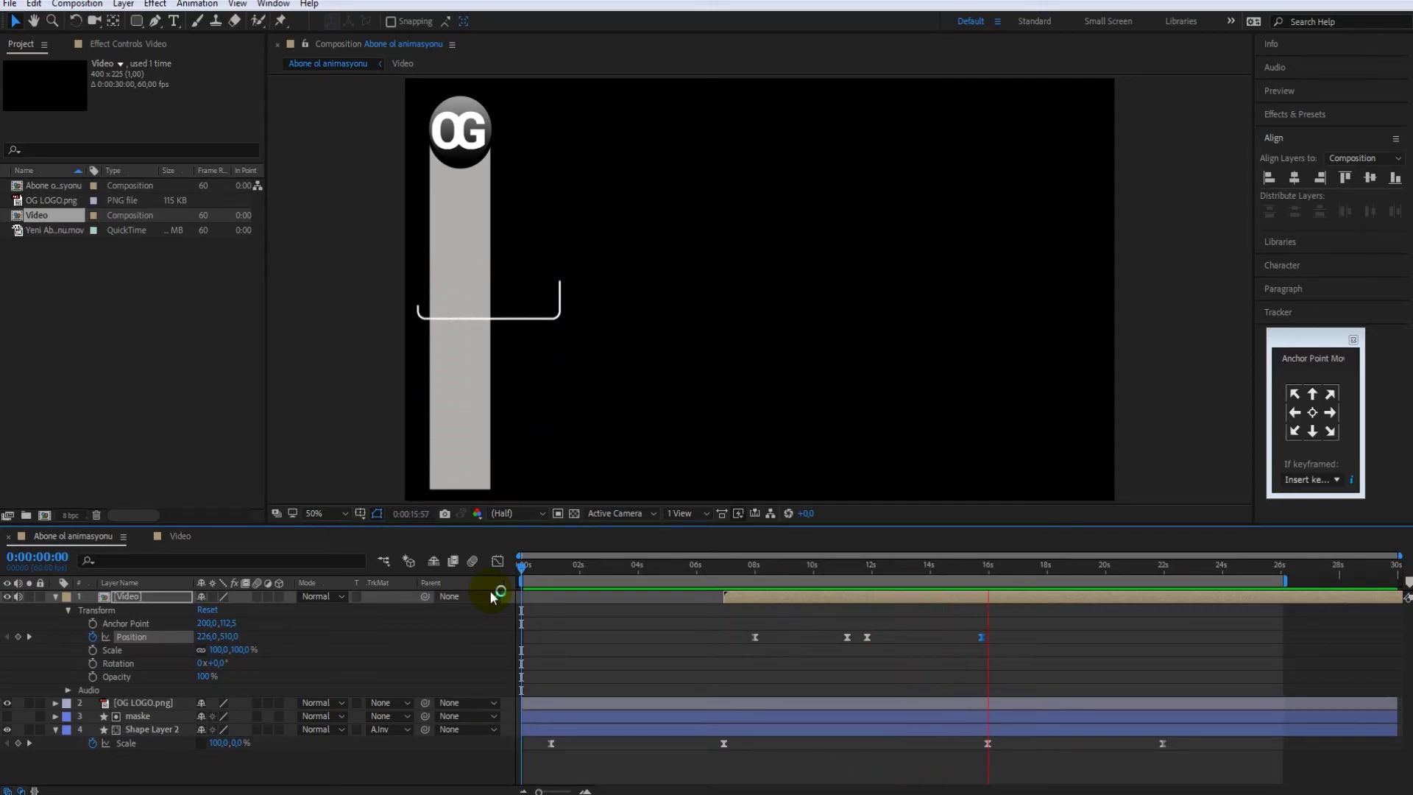
key("space")
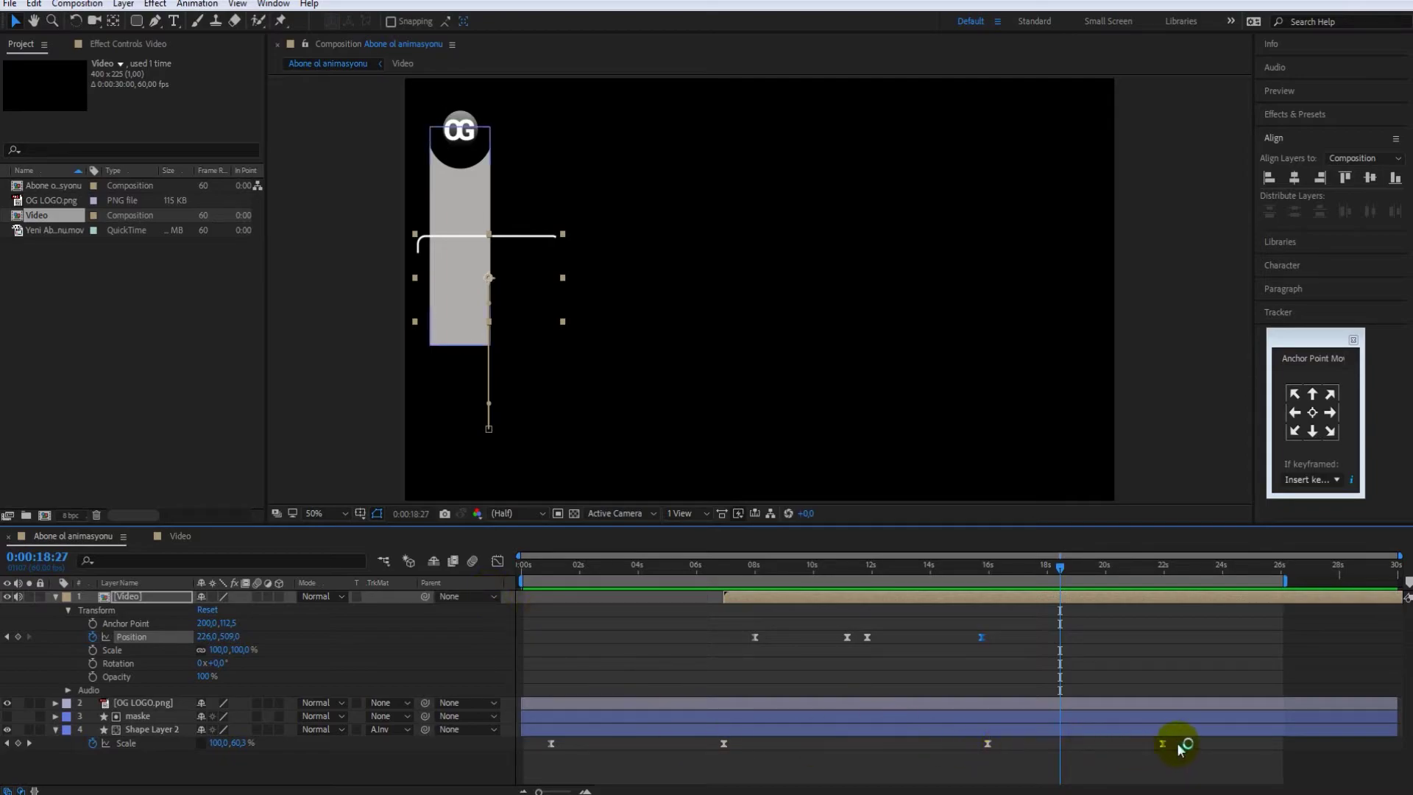
Shift the bar's last Scale keyframes later and move the Video layer's ~18s keyframes to about 20:54.
mouse_move(1178, 748)
left_mouse_down()
mouse_move(976, 750)
mouse_move(1031, 734)
left_mouse_up()
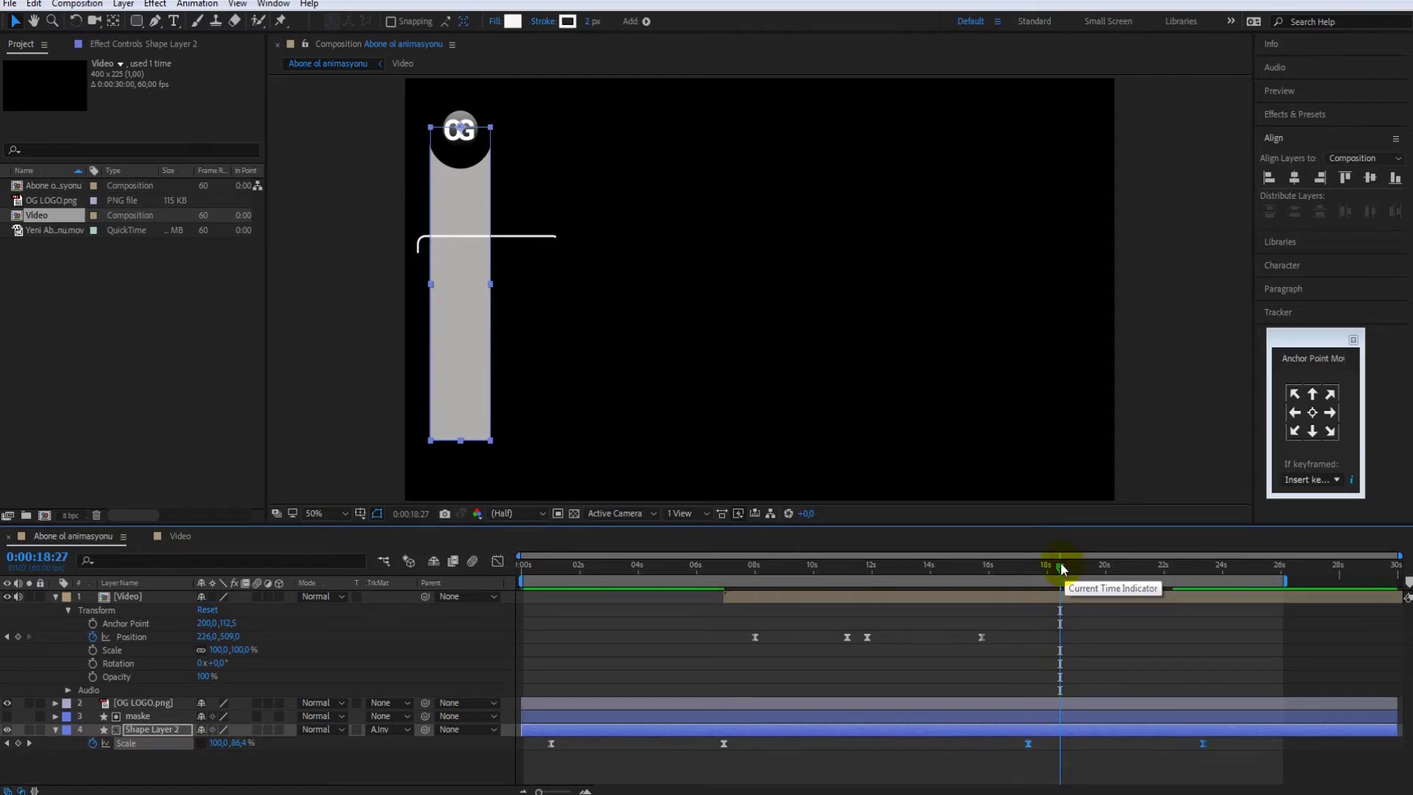
mouse_move(1058, 564)
left_mouse_down()
mouse_move(959, 577)
mouse_move(1130, 622)
left_mouse_up()
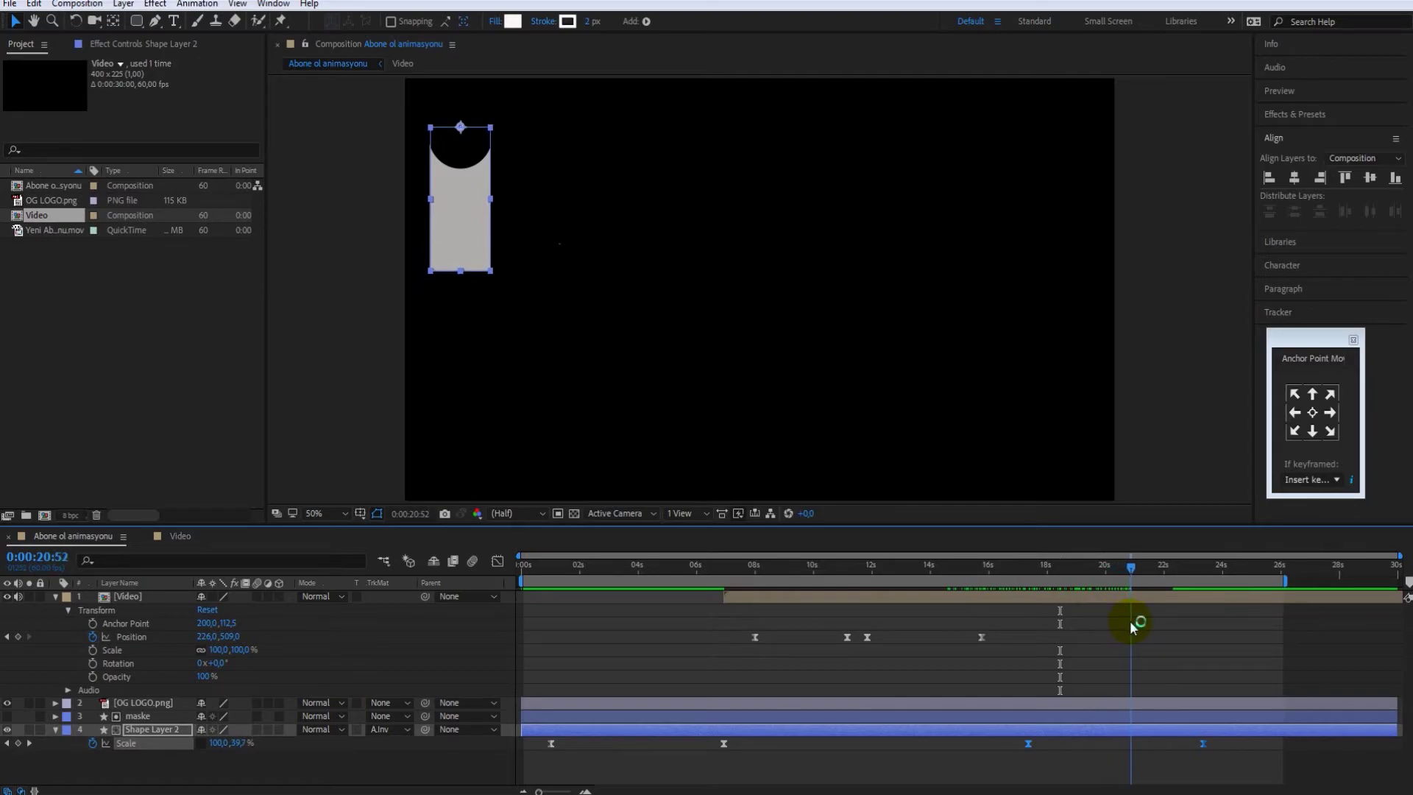
left_click_drag(1131, 624, 1131, 624)
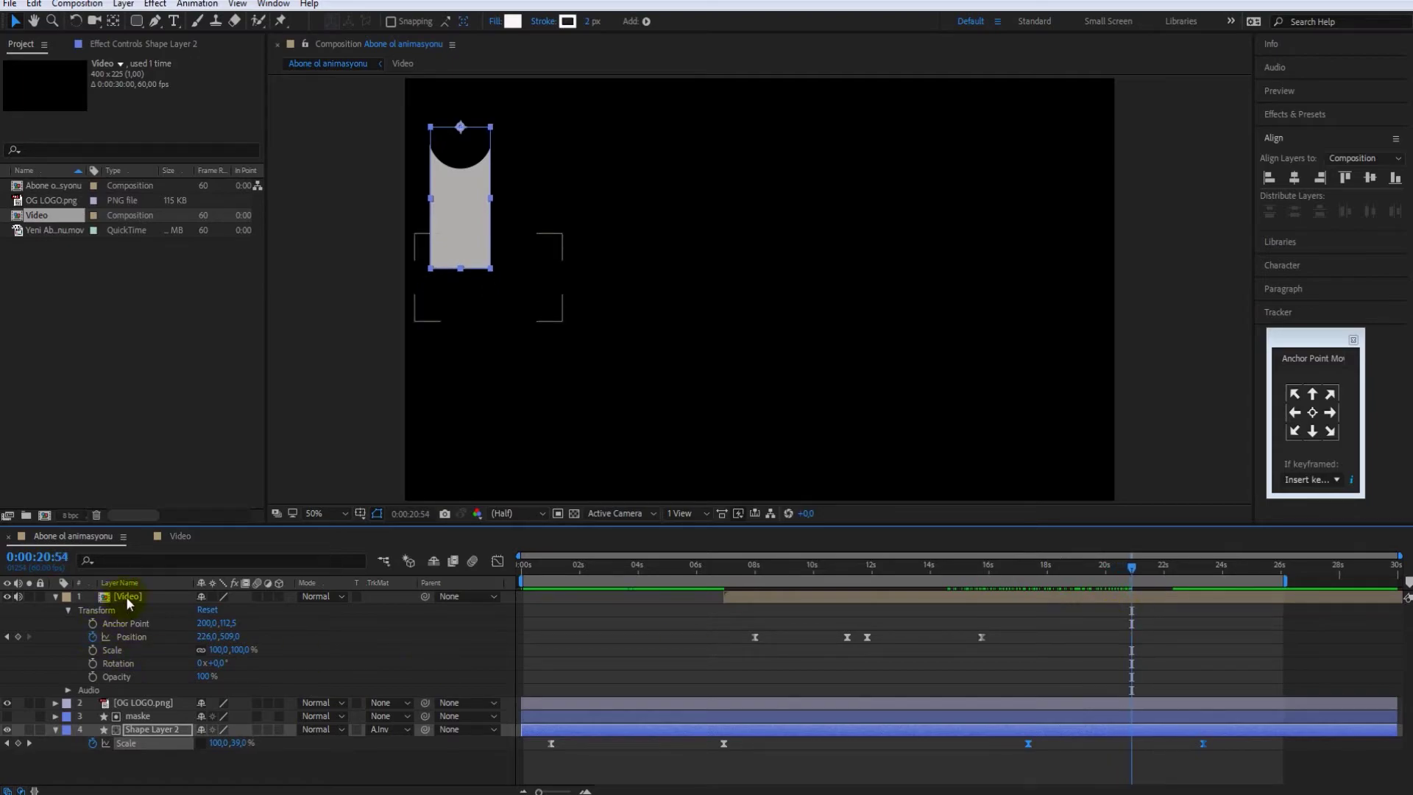
Check the white line animation in the Video precomp and the main comp around 8–13 seconds.
double_click(127, 600)
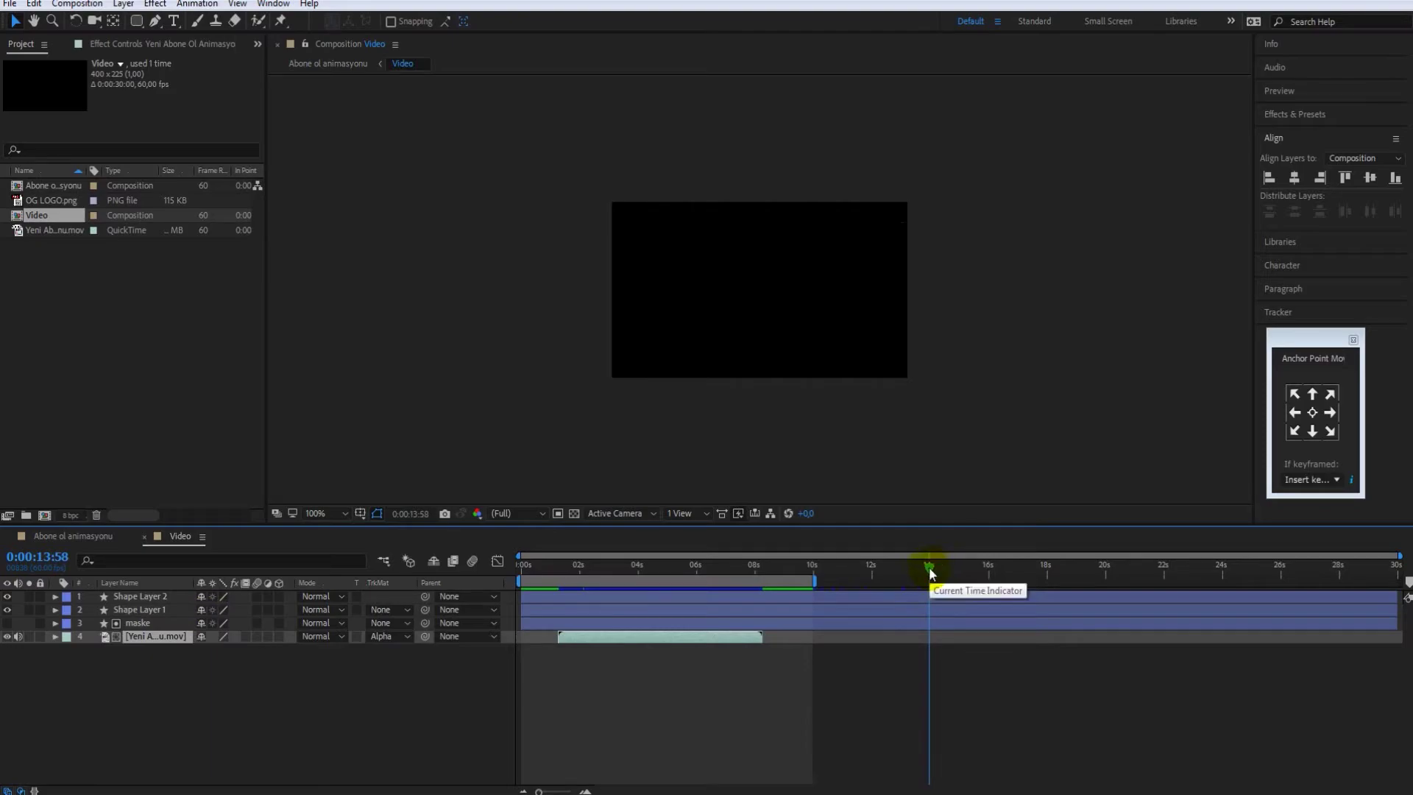
mouse_move(928, 566)
left_mouse_down()
mouse_move(710, 576)
mouse_move(805, 578)
left_mouse_up()
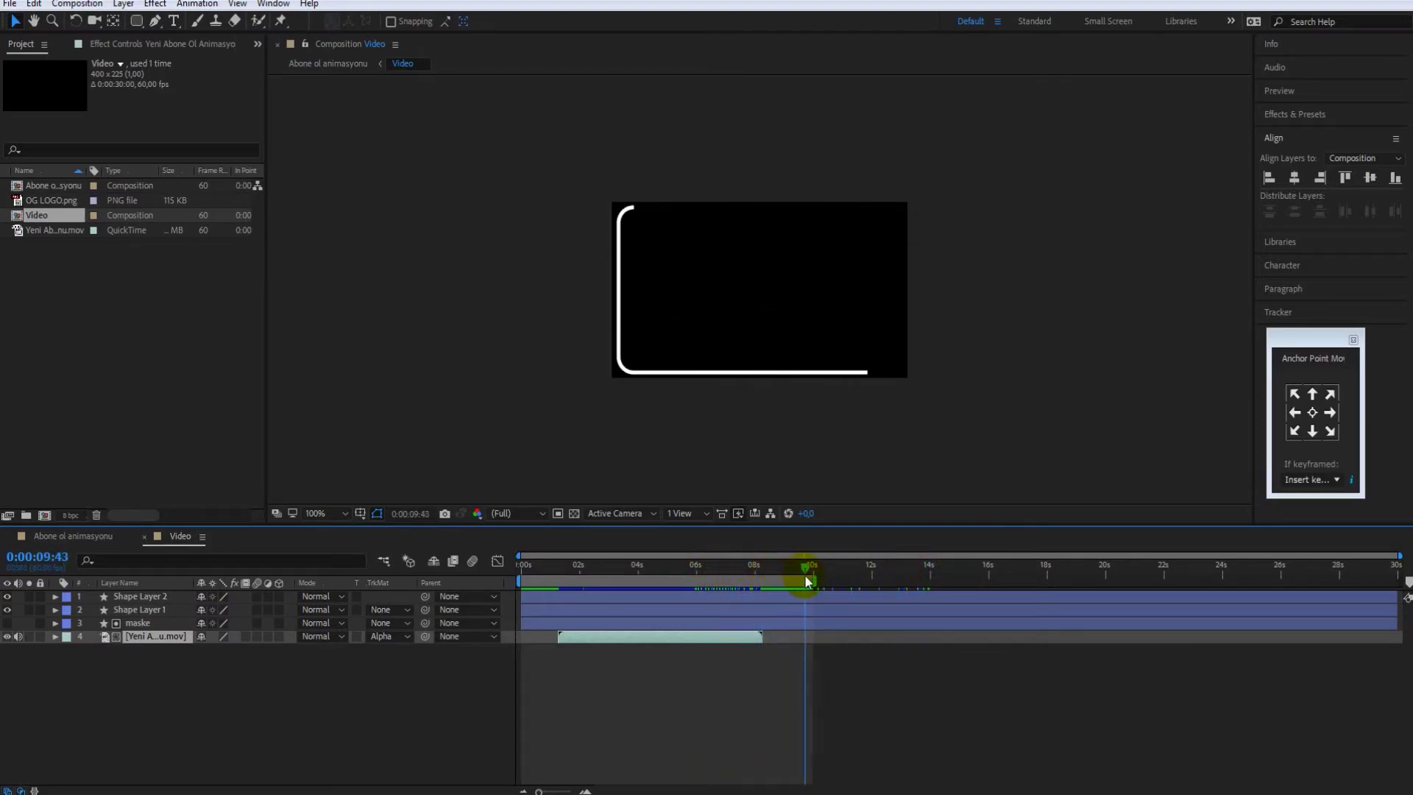
mouse_move(804, 574)
left_mouse_down()
mouse_move(720, 576)
mouse_move(762, 577)
left_mouse_up()
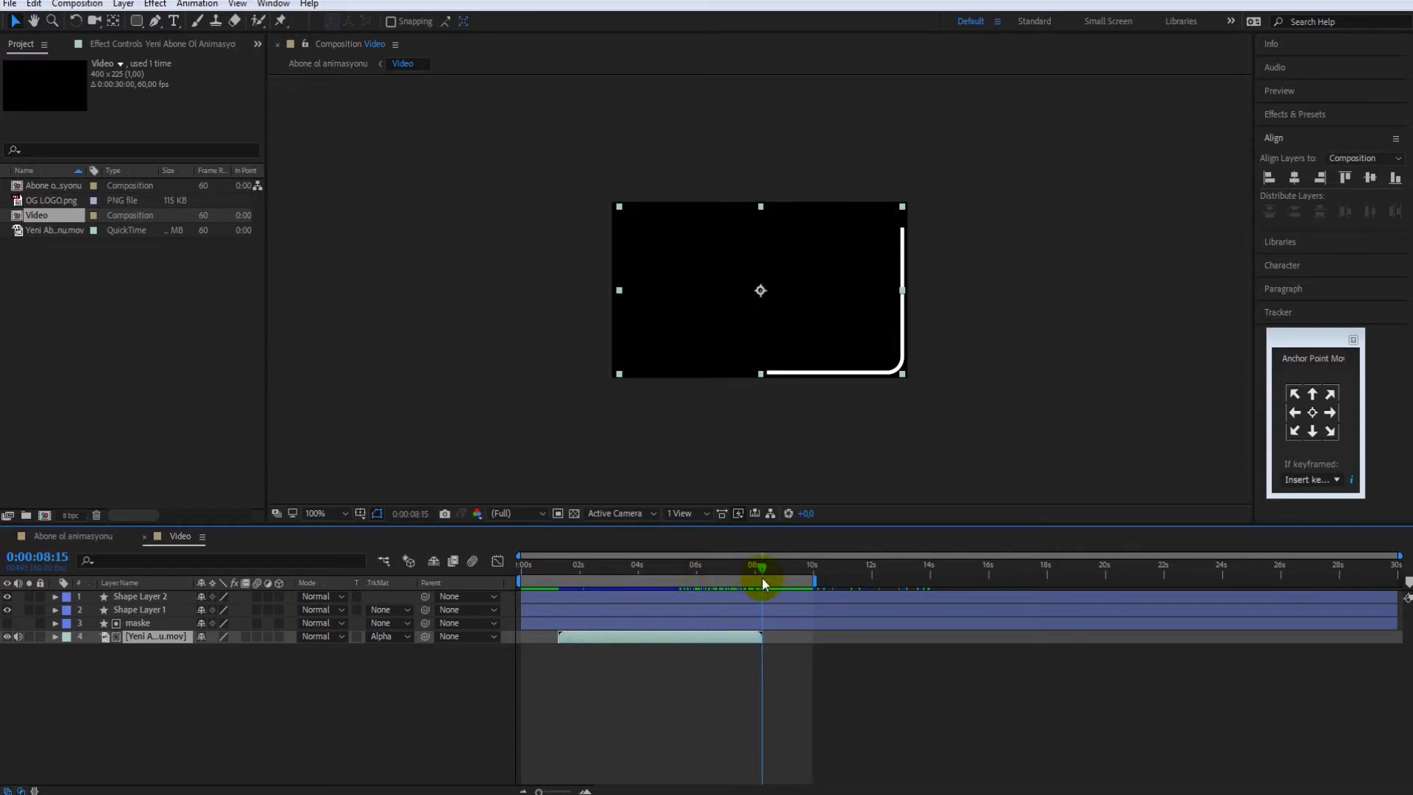
left_click_drag(762, 577, 757, 578)
left_click(77, 538)
mouse_move(959, 574)
left_mouse_down()
mouse_move(924, 571)
mouse_move(952, 568)
left_mouse_up()
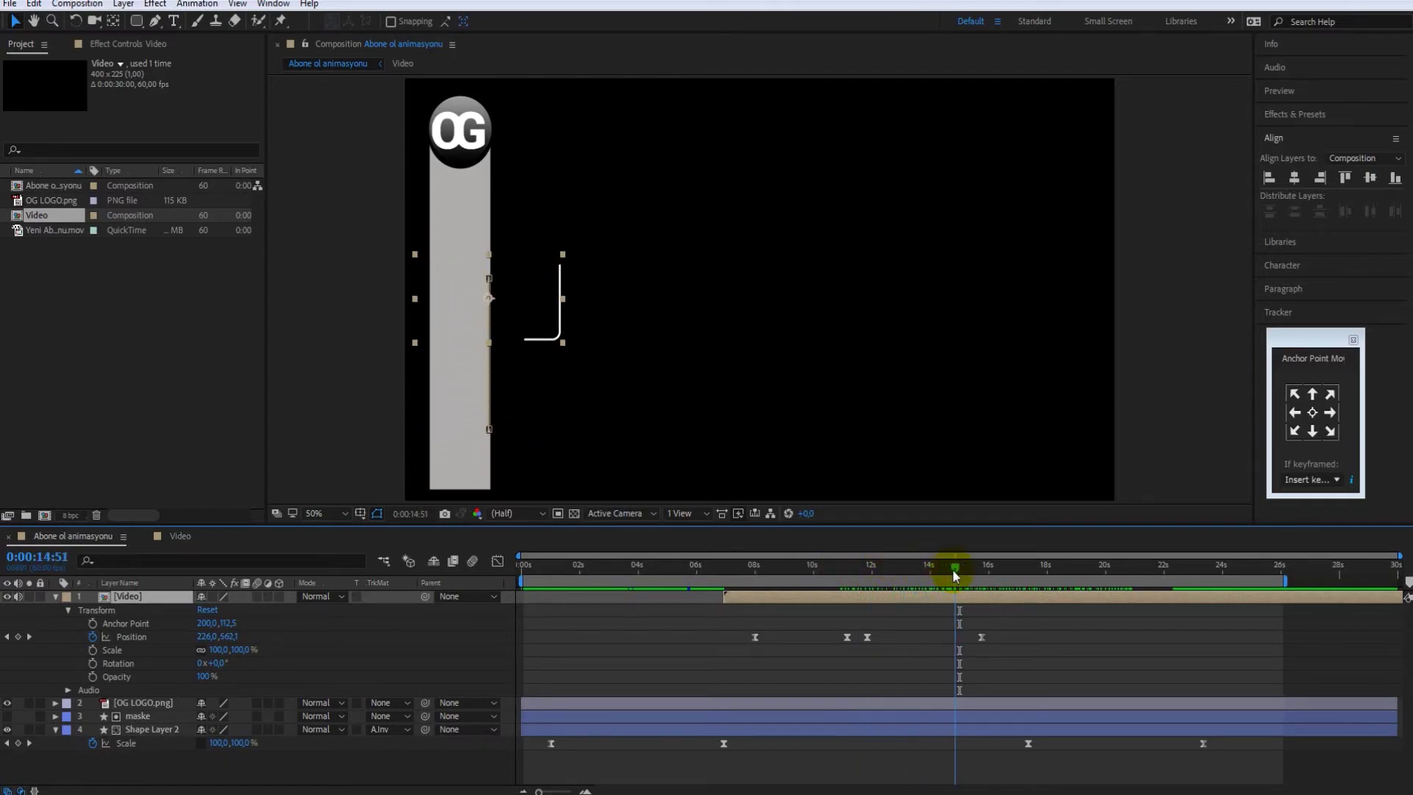
left_click_drag(955, 576, 979, 578)
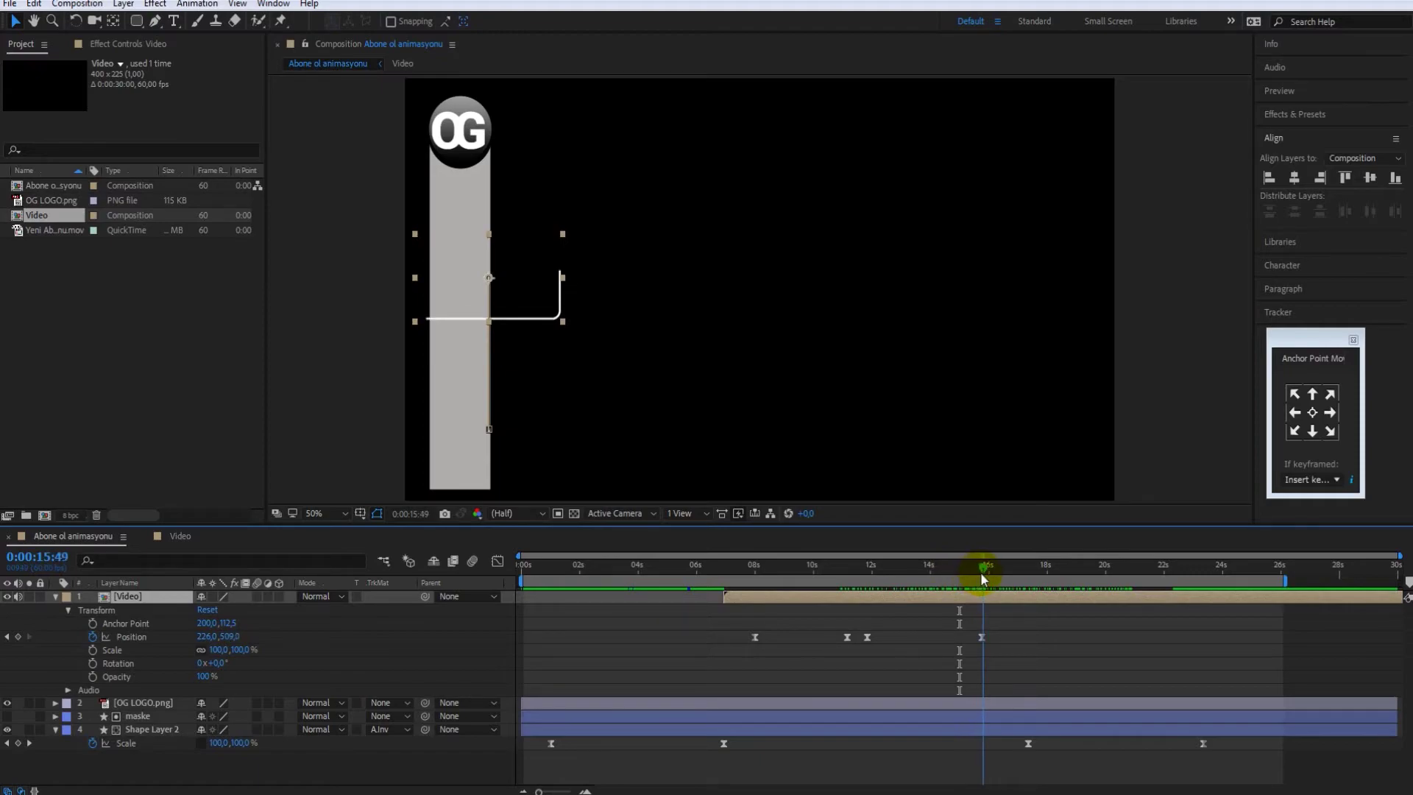
Trim the Video precomp to its work area with Trim Comp to Work Area, then check the shorter layer.
double_click(135, 598)
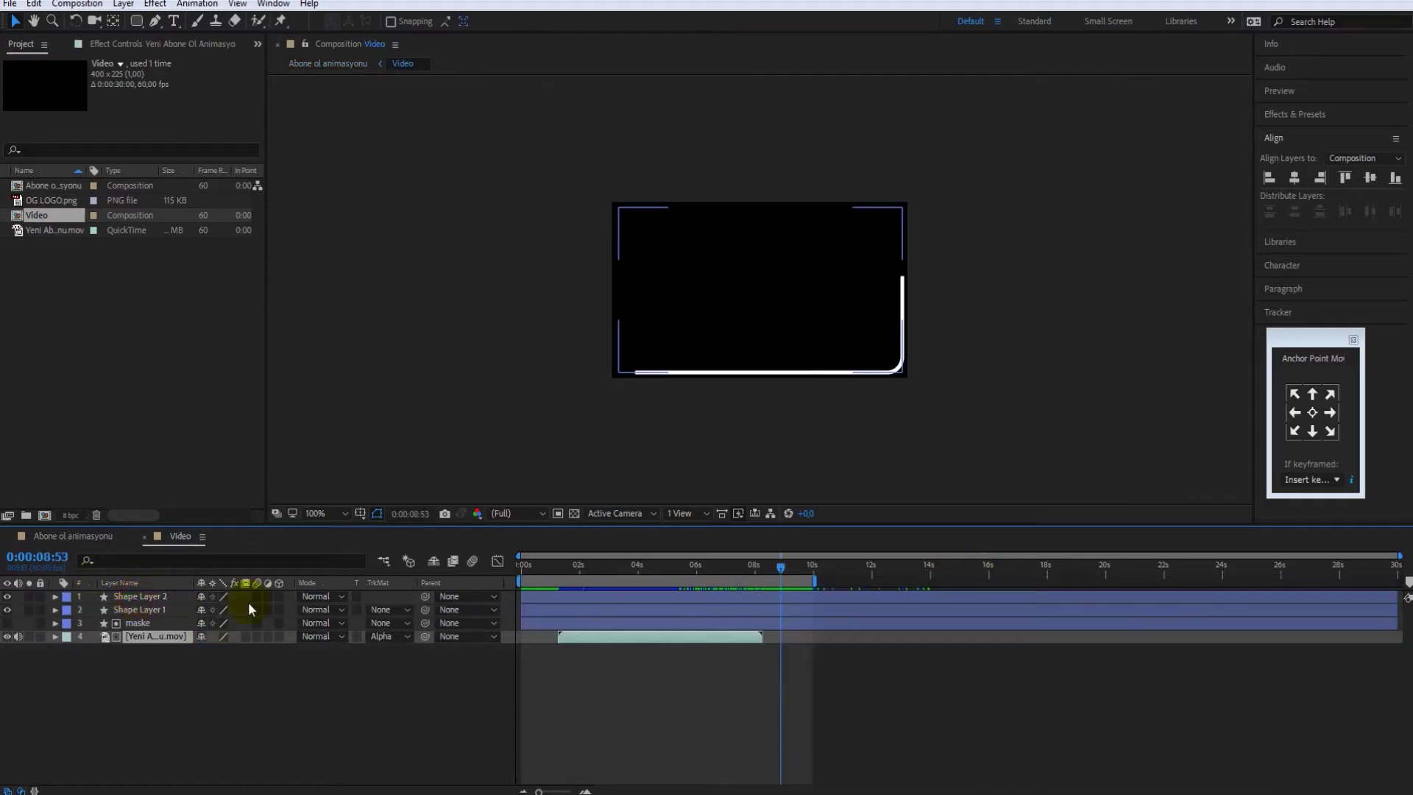
right_click(794, 582)
left_click(827, 625)
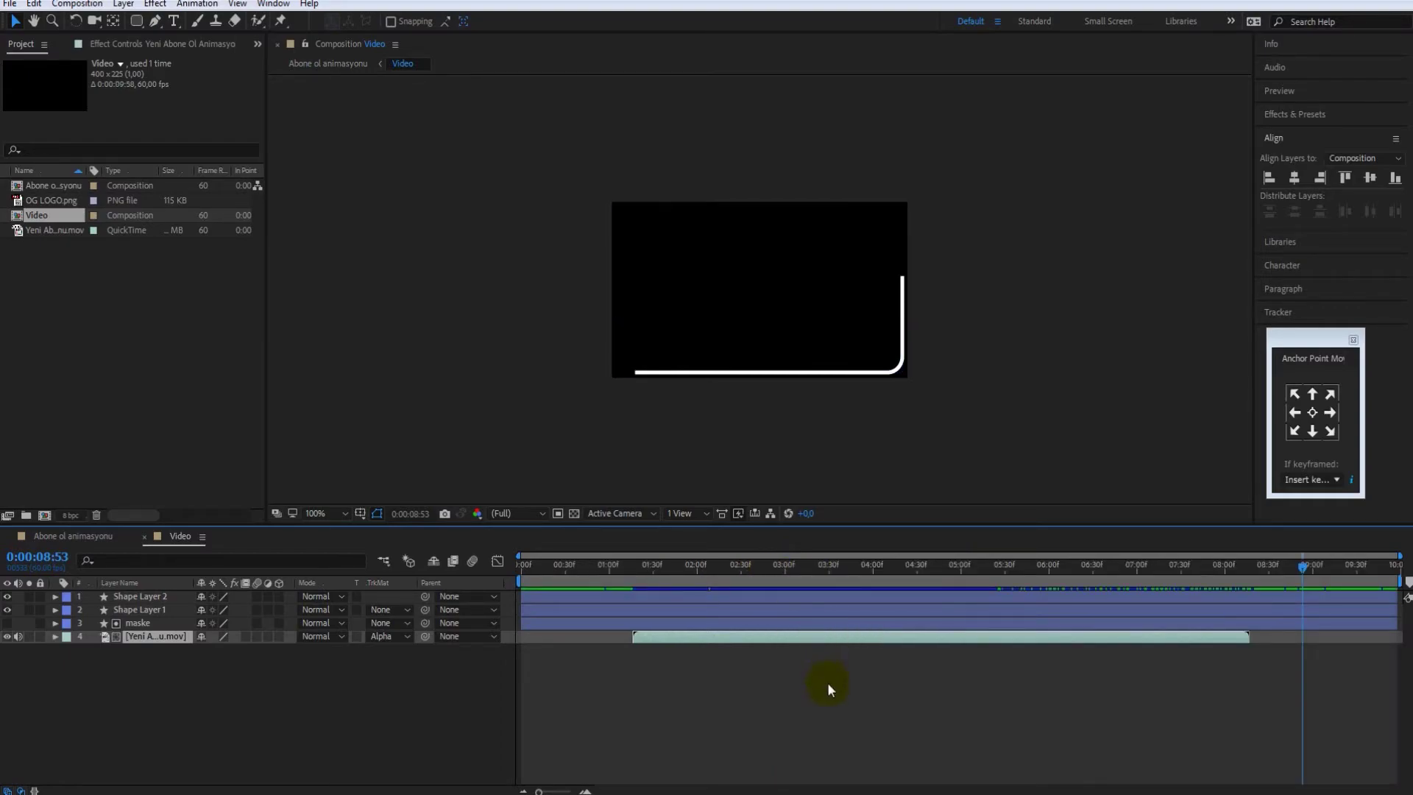
left_click(53, 537)
mouse_move(960, 576)
left_mouse_down()
mouse_move(984, 572)
mouse_move(715, 582)
mouse_move(725, 593)
left_mouse_up()
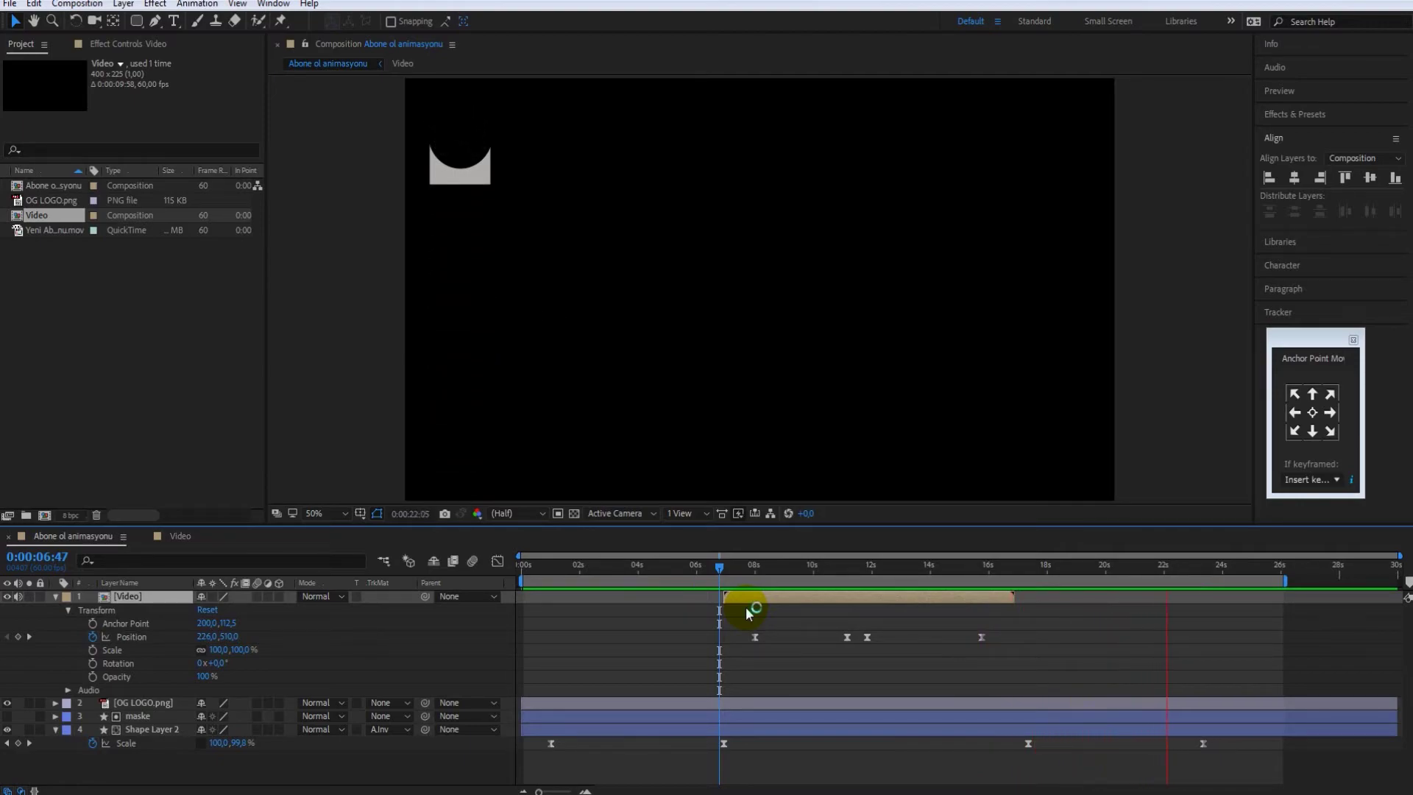
Stop the preview, collapse the Video layer, and show Scale for OG LOGO.png and Shape Layer 2.
key("space")
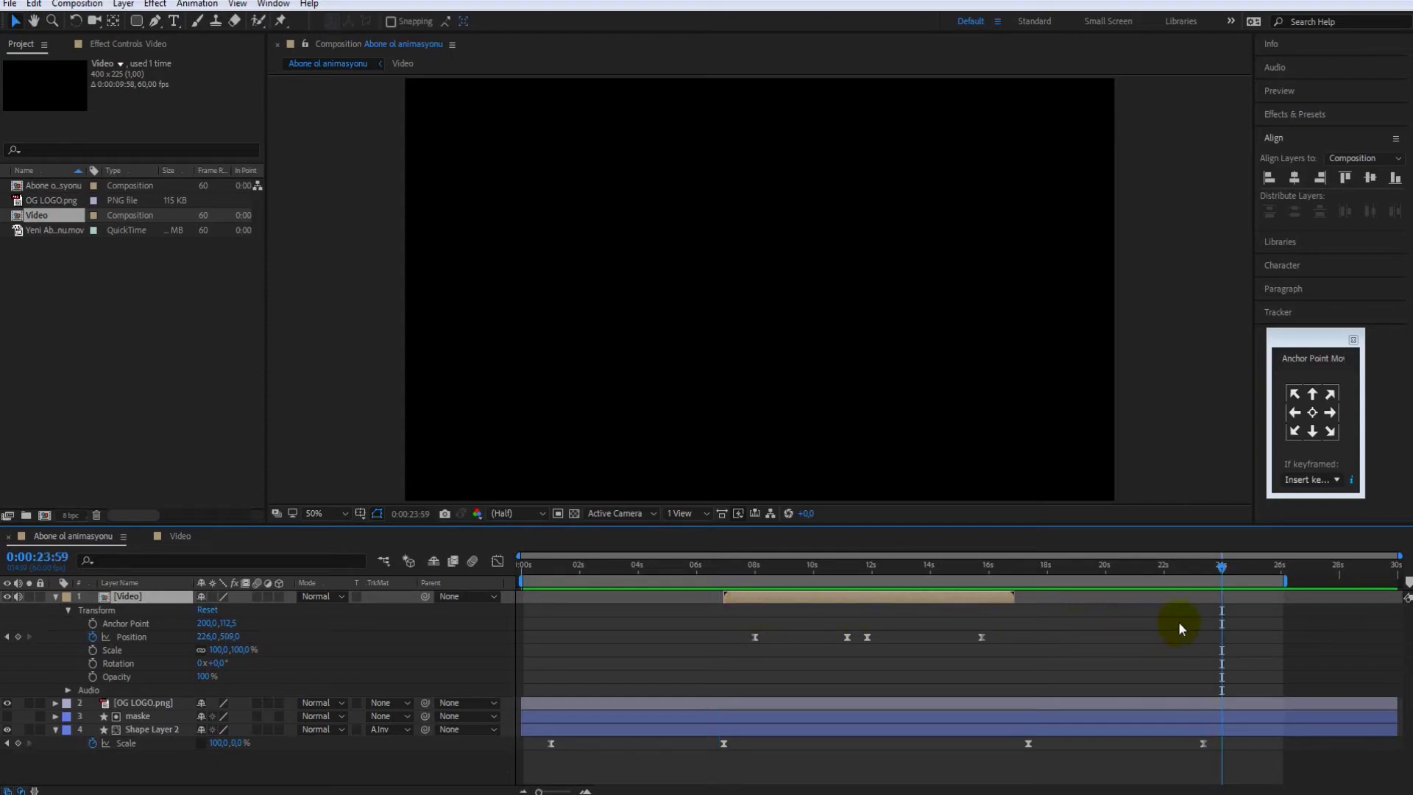
left_click(55, 597)
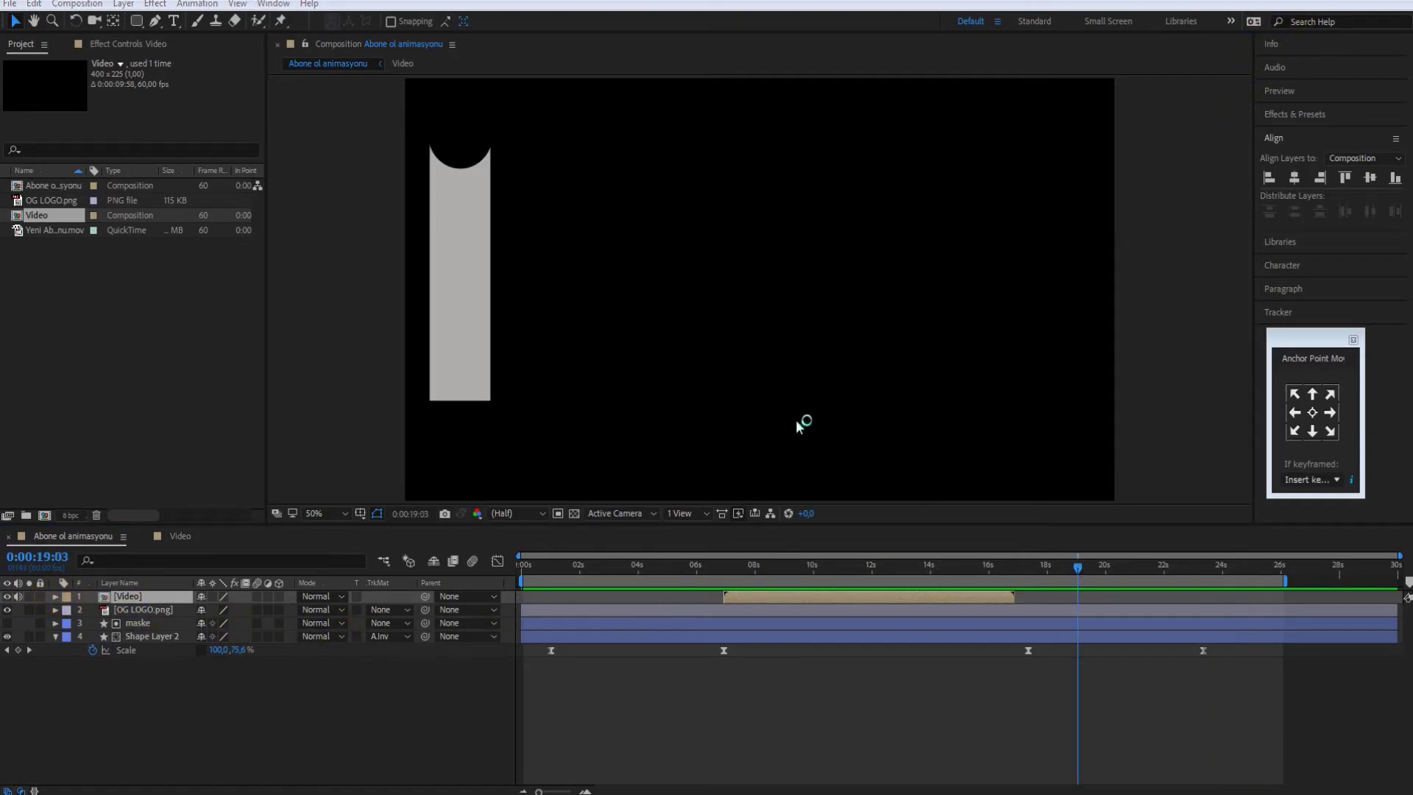
left_click(142, 611)
left_click(142, 637)
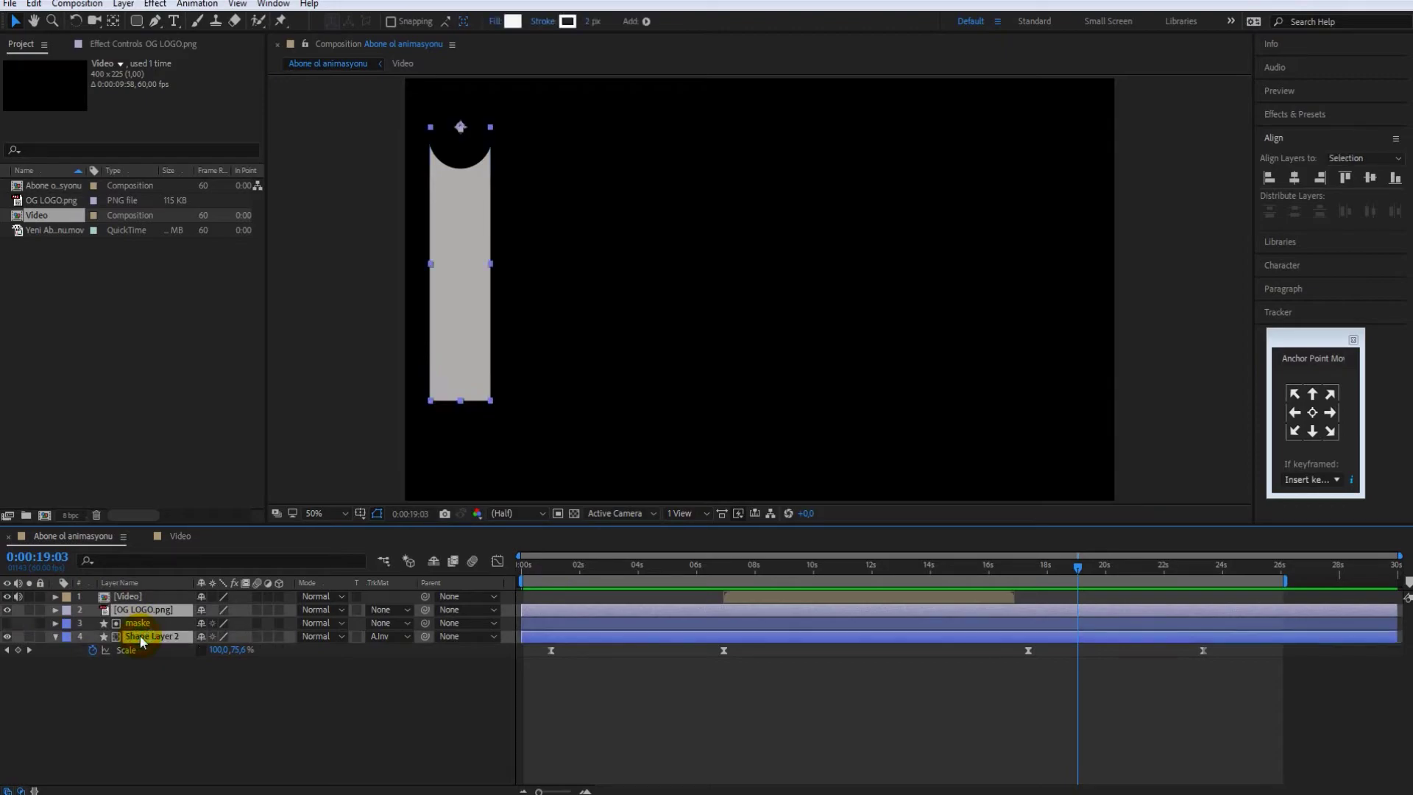
key("s")
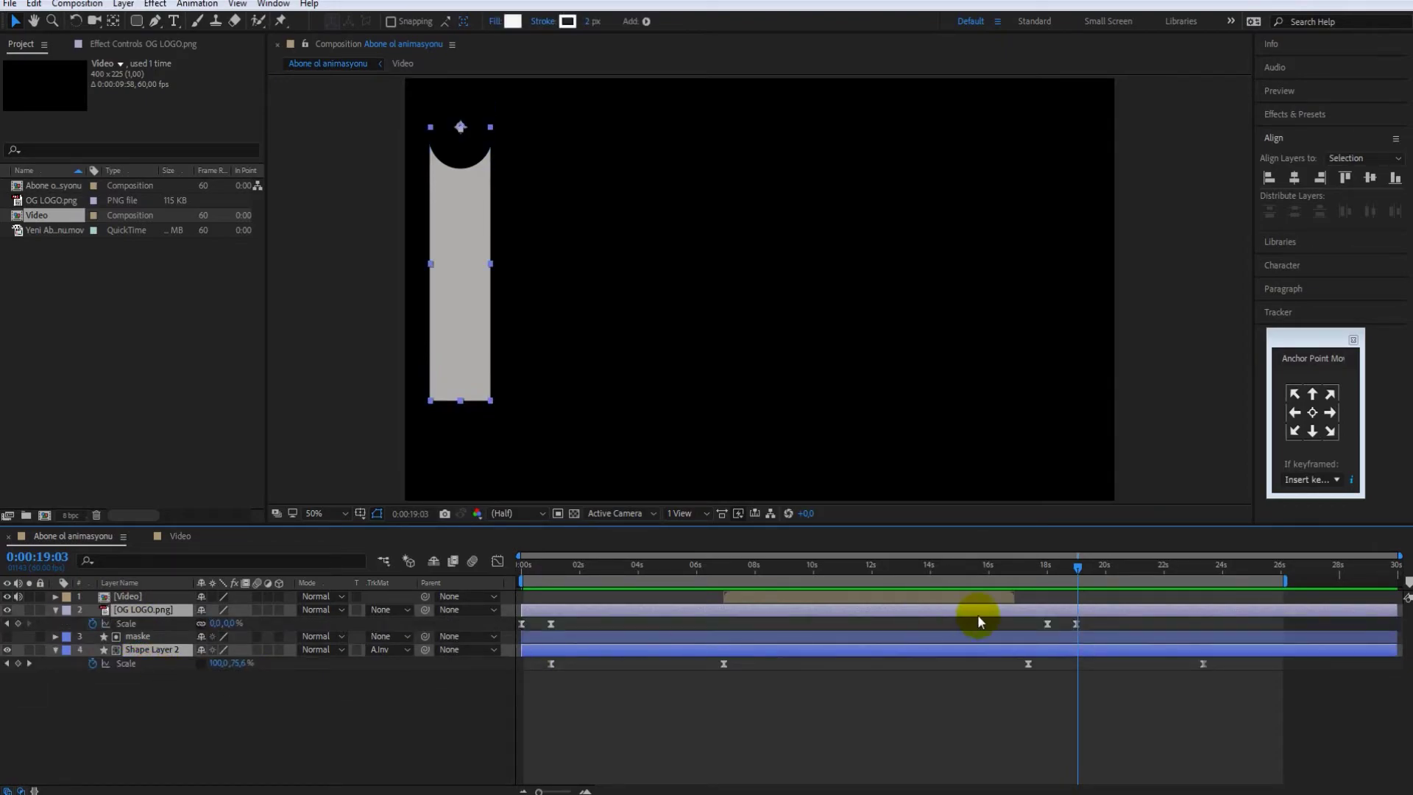
Drag the OG logo's last two Scale keyframes to about 0:00:23:21 and scrub back to check.
mouse_move(1078, 568)
left_mouse_down()
mouse_move(1006, 581)
mouse_move(1204, 602)
left_mouse_up()
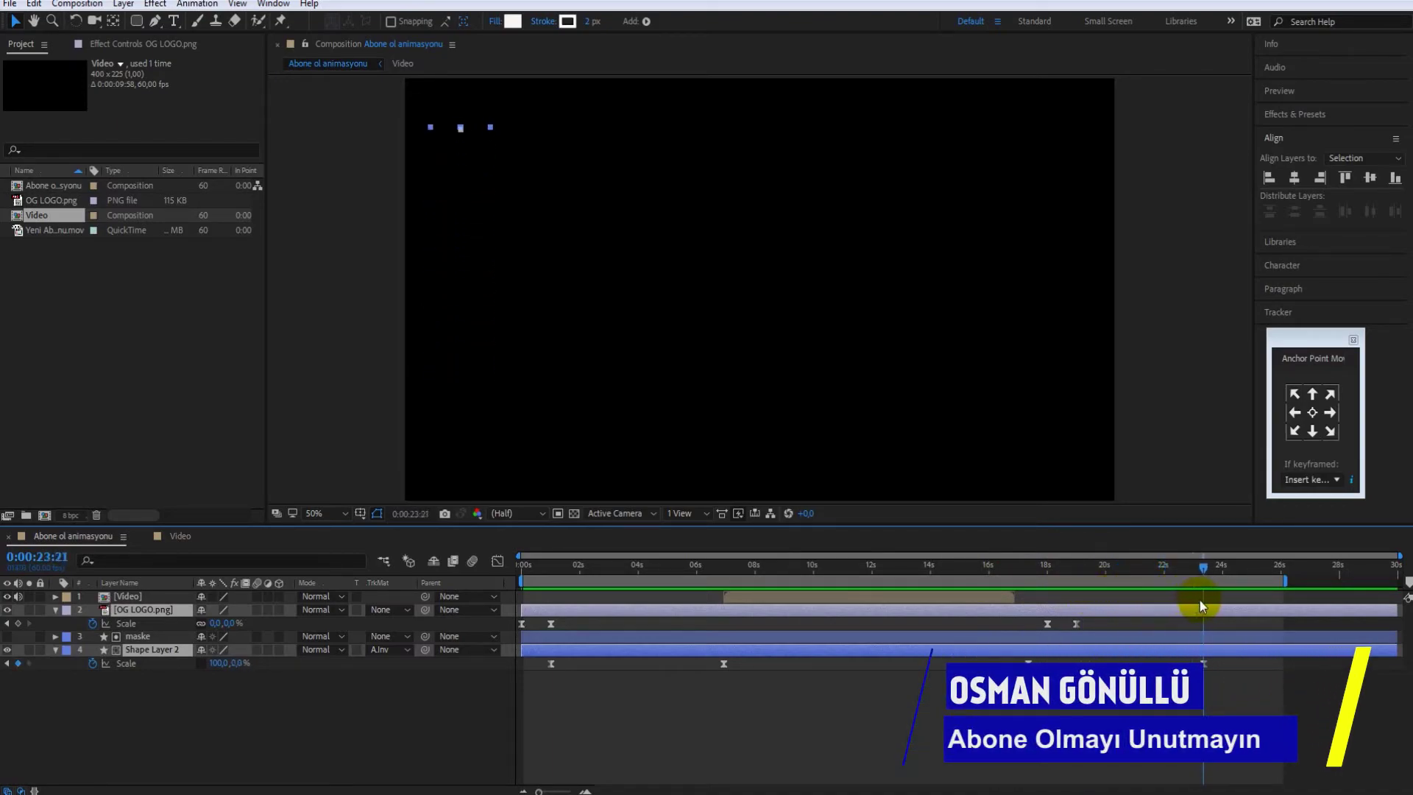
mouse_move(1112, 628)
left_mouse_down()
mouse_move(1041, 625)
mouse_move(1205, 624)
left_mouse_up()
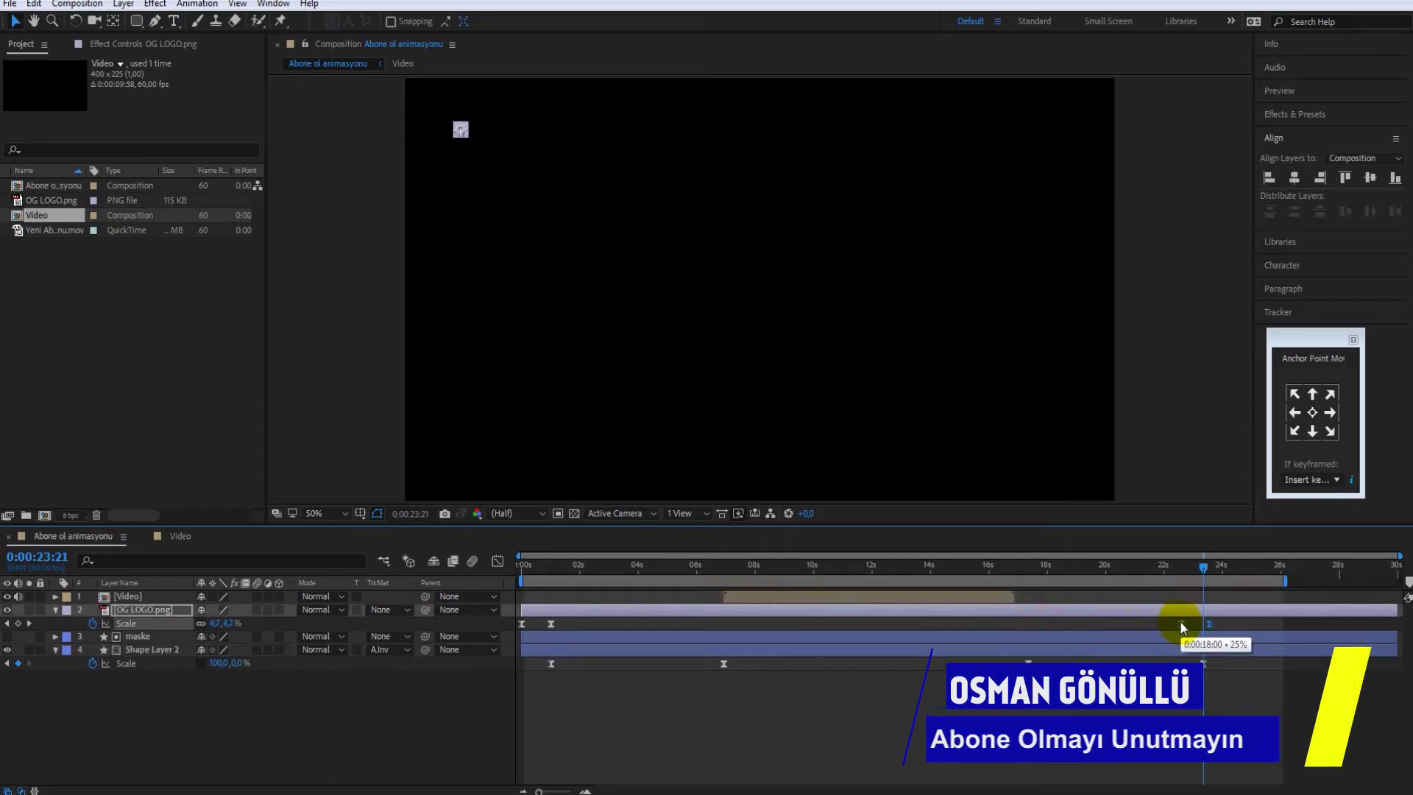
mouse_move(1186, 565)
left_mouse_down()
mouse_move(1115, 567)
mouse_move(1243, 575)
mouse_move(801, 577)
mouse_move(1023, 572)
left_mouse_up()
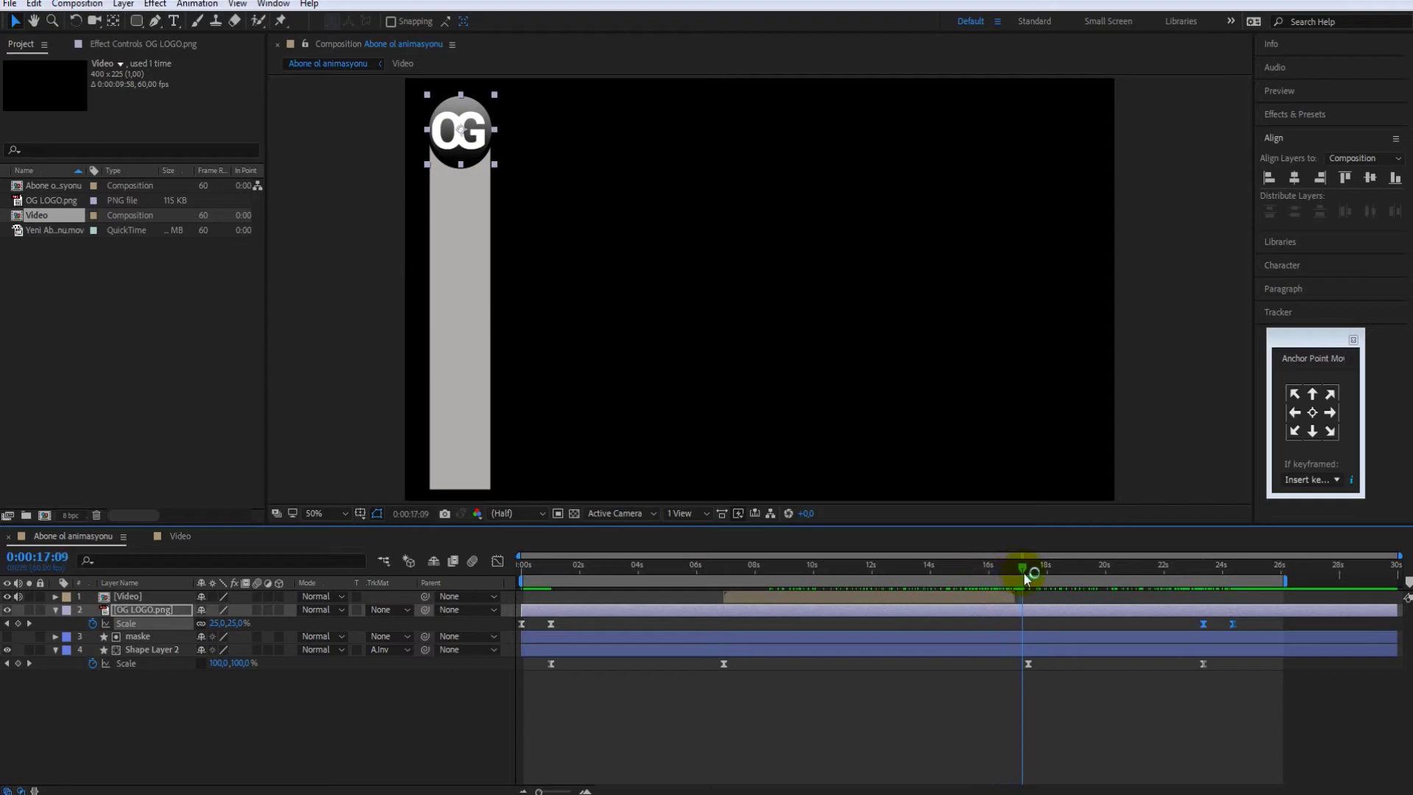
Move the current time to 0:00:25:00 and drag the work-area end to 25 seconds.
left_click(1030, 595)
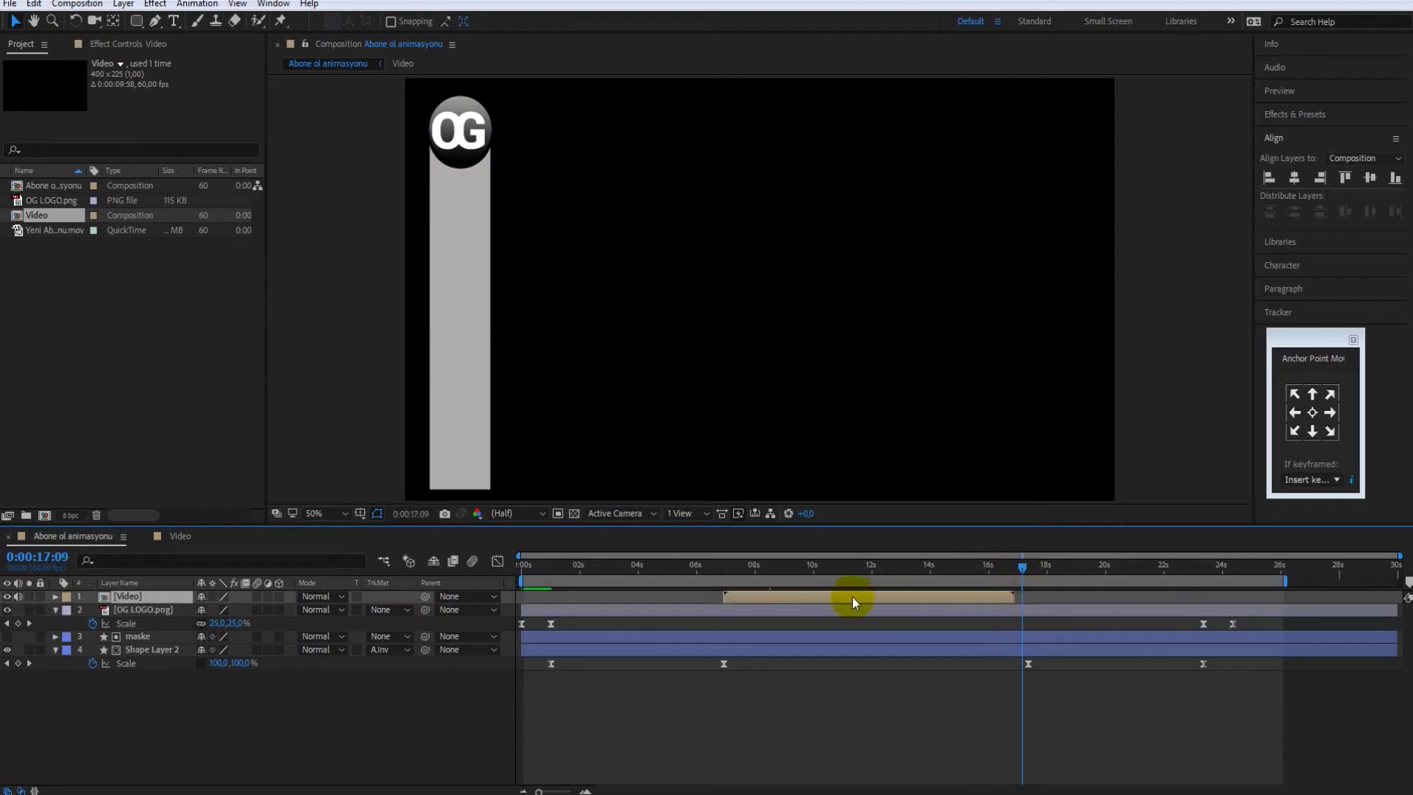
left_click(114, 603)
left_click(1287, 17)
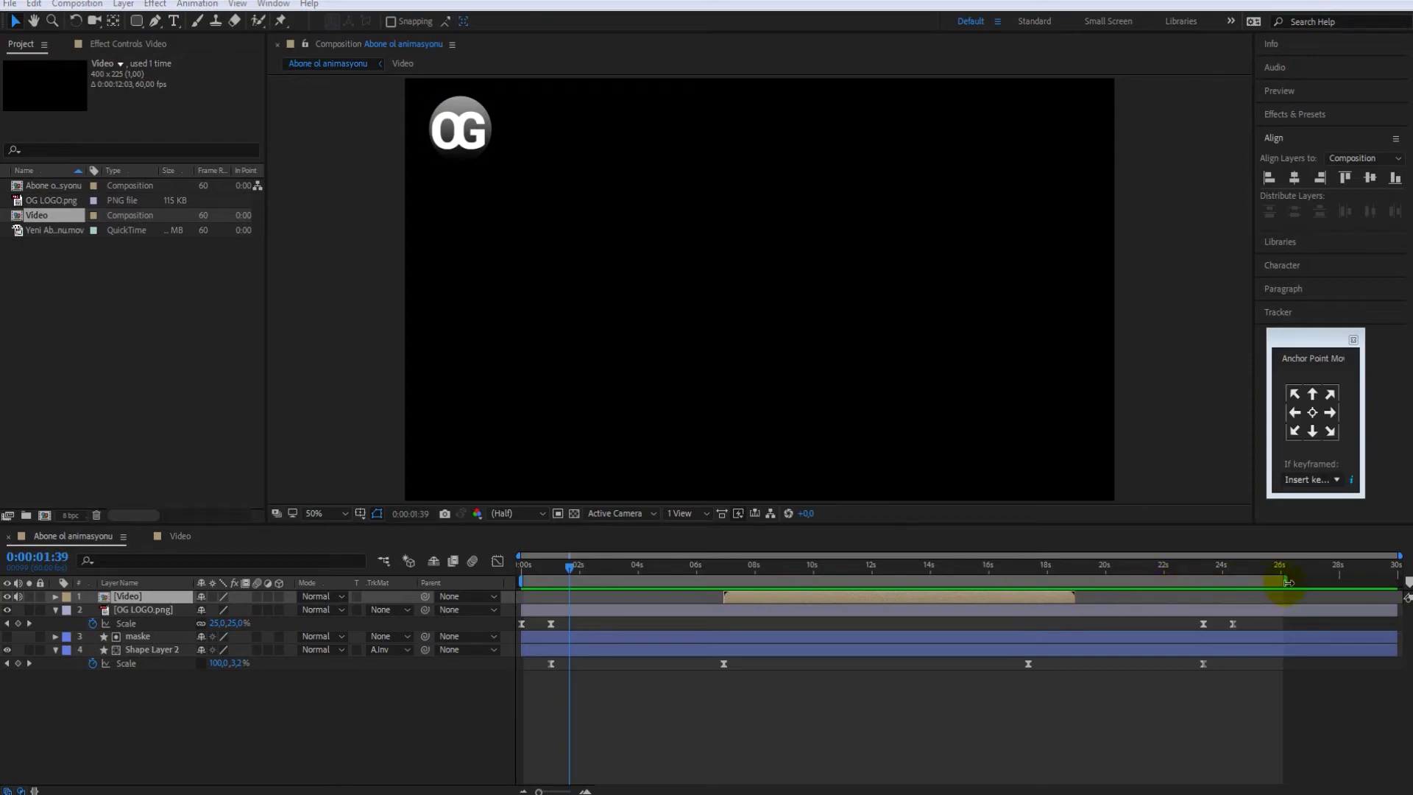
mouse_move(573, 572)
left_mouse_down()
mouse_move(1017, 603)
mouse_move(1249, 597)
left_mouse_up()
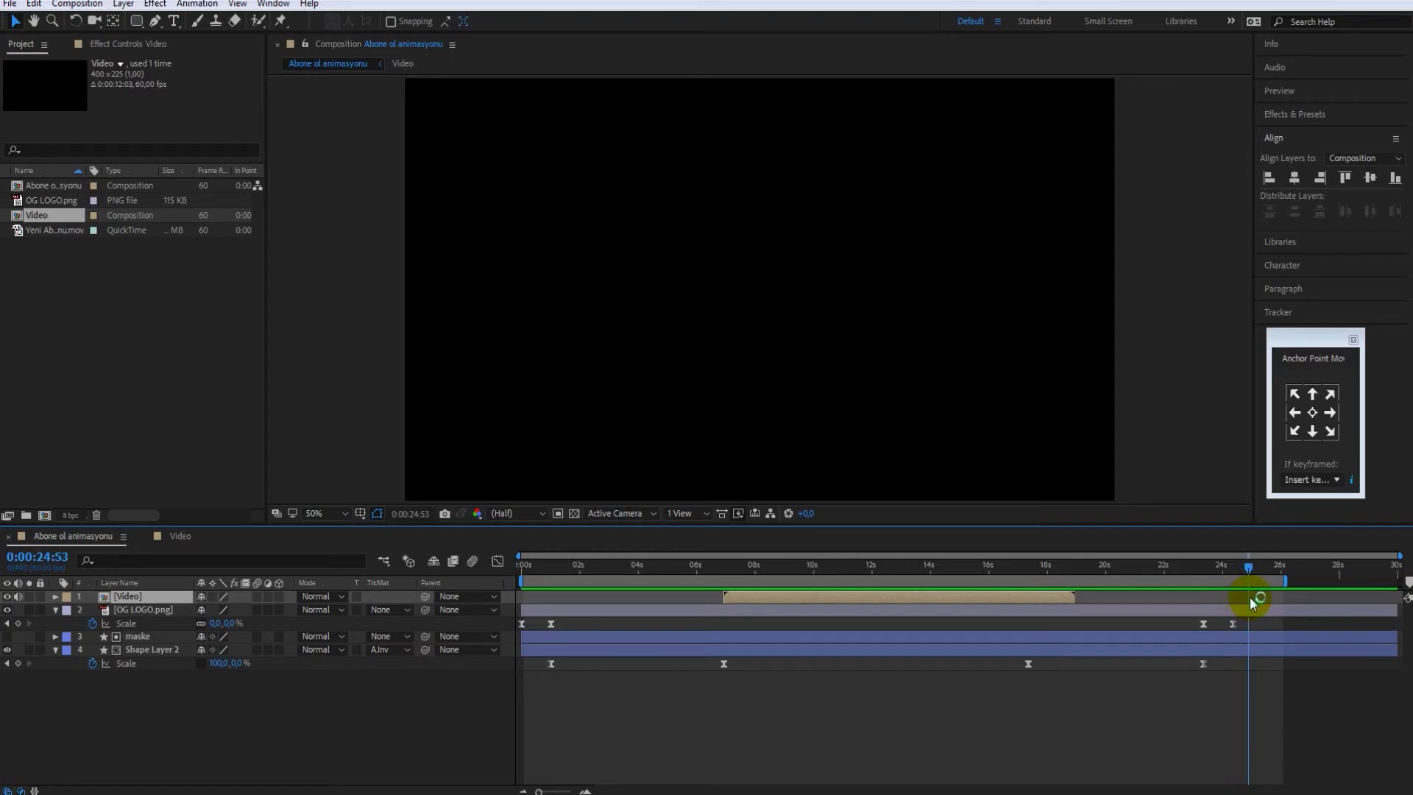
left_click_drag(1251, 596, 1251, 597)
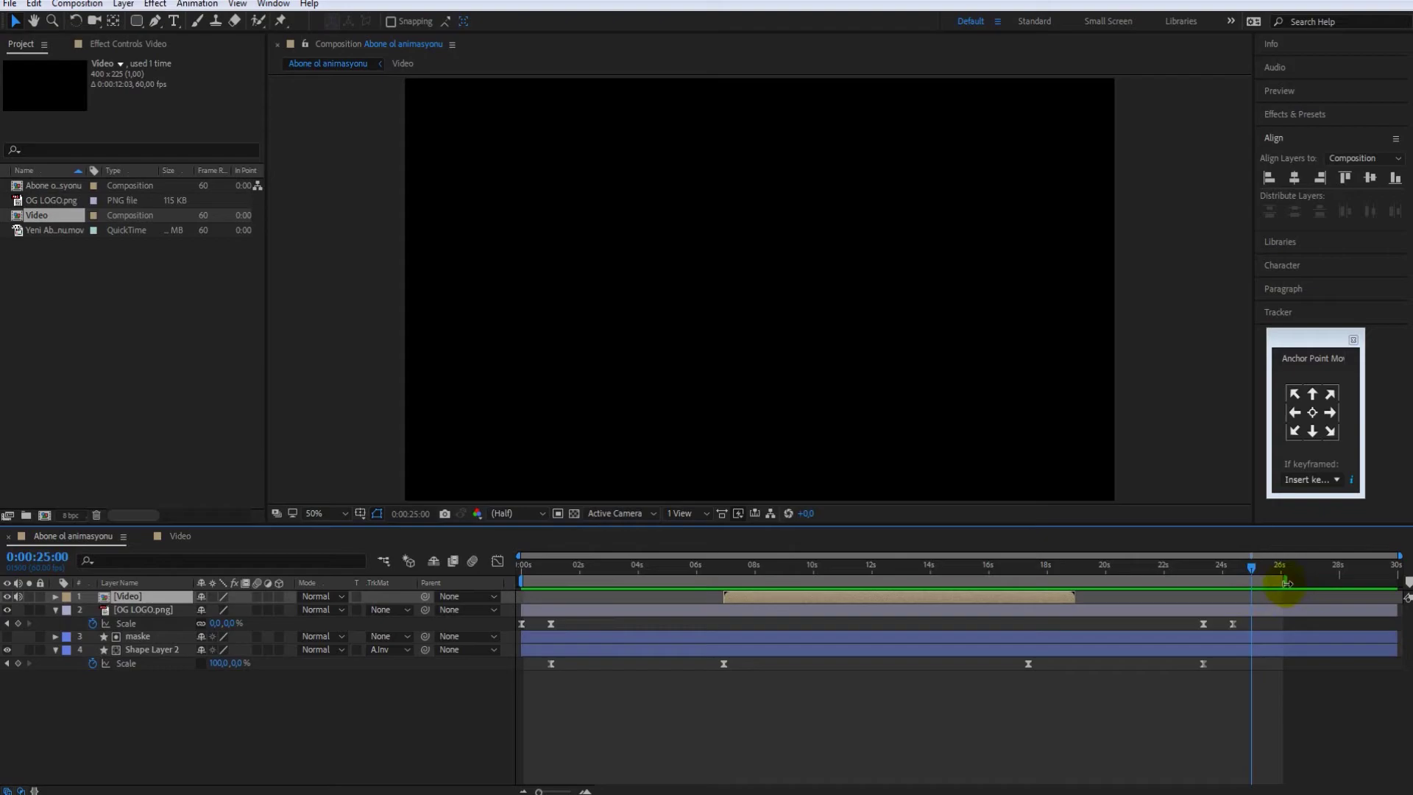
left_click_drag(1285, 582, 1251, 584)
Trim the Abone ol animasyonu comp to its 25-second work area and collapse the layer properties.
right_click(1239, 582)
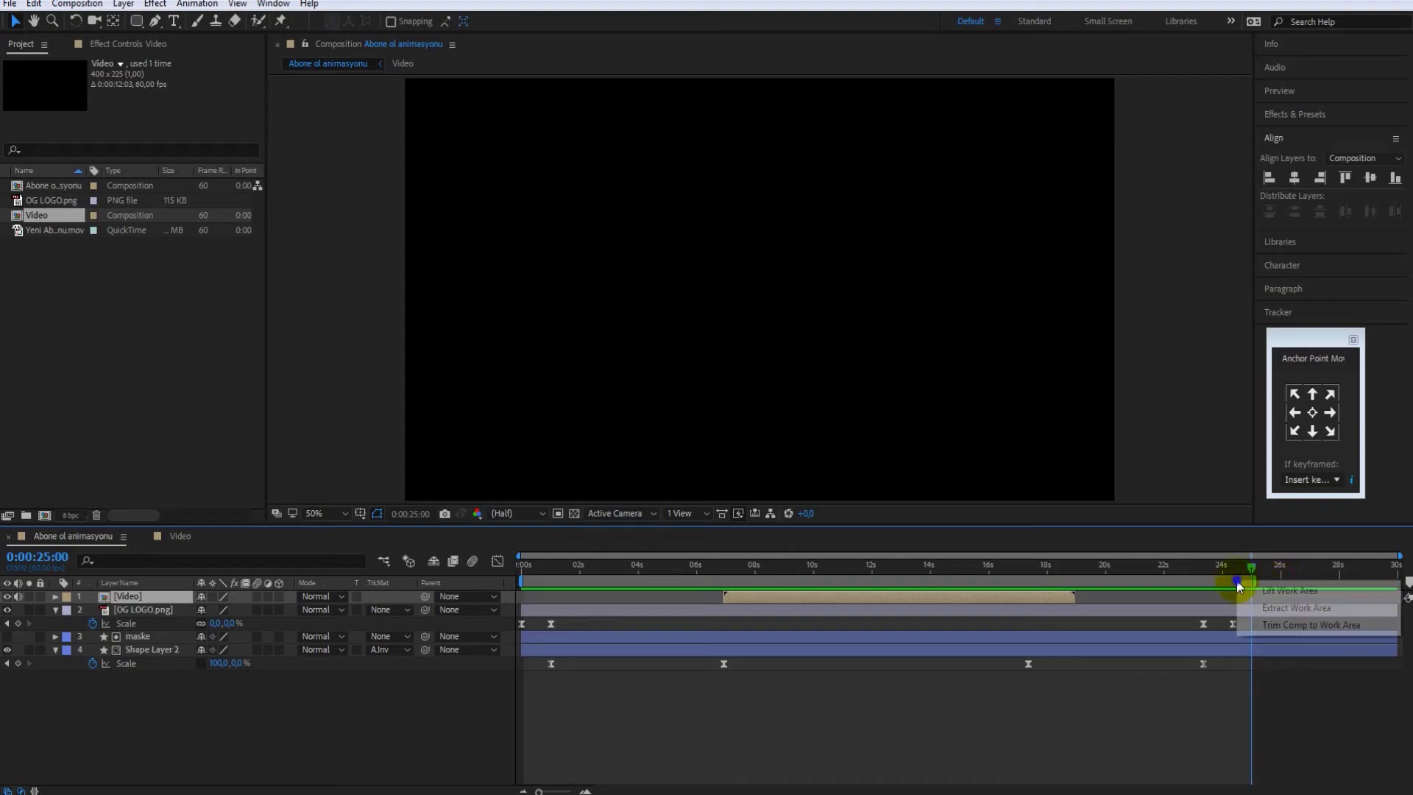
left_click(1292, 625)
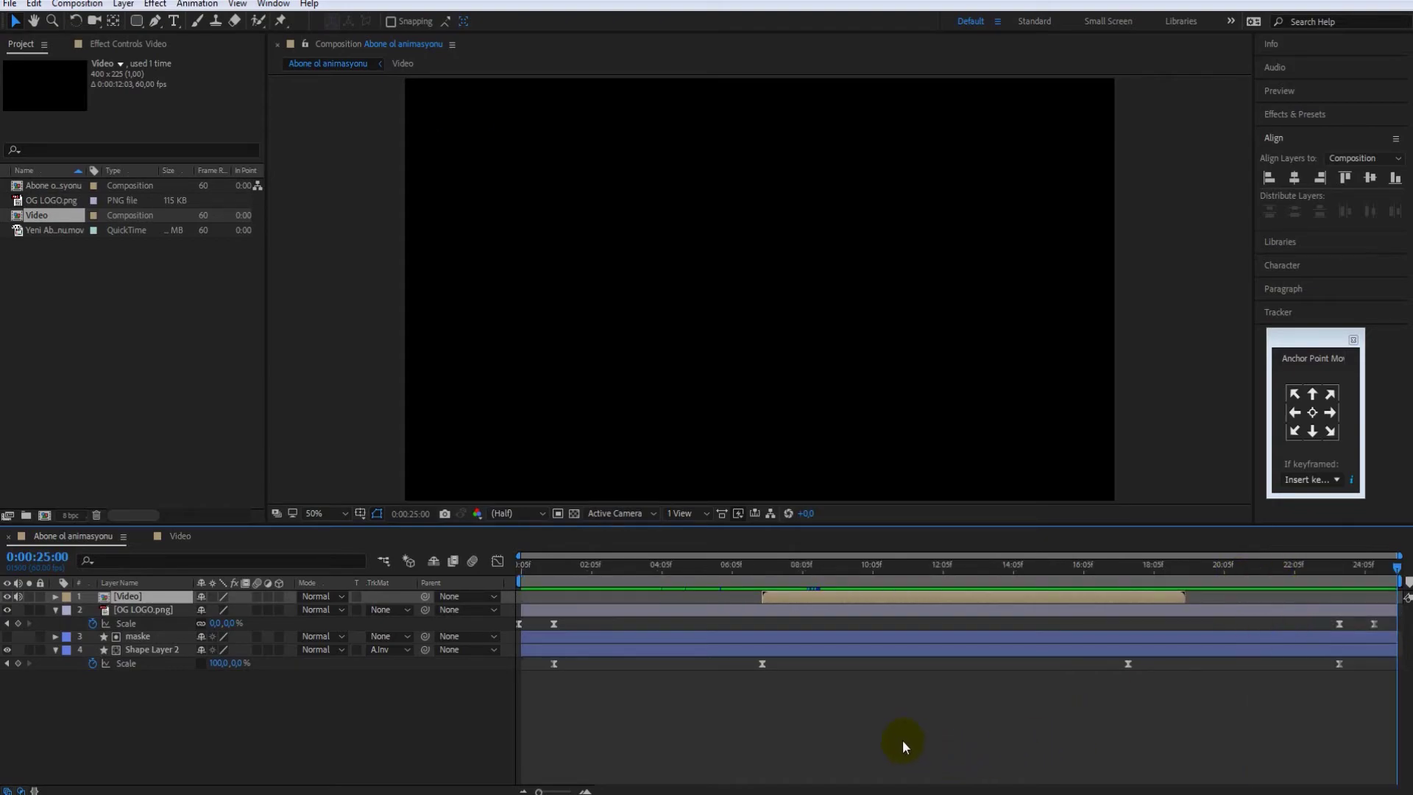
left_click(55, 608)
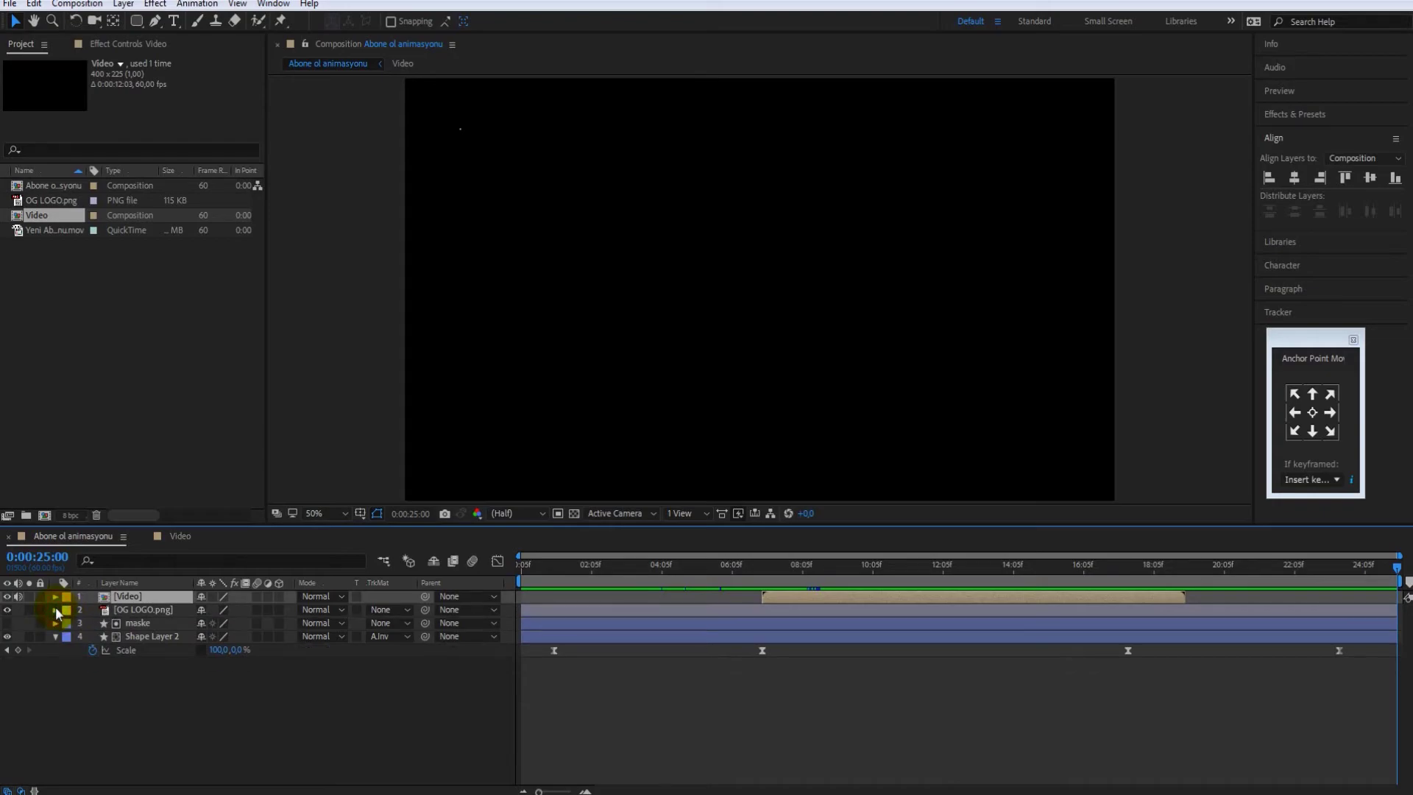
left_click(56, 636)
Preview at Full resolution on the transparency grid, close the Video timeline, and show File > Export.
left_click(543, 513)
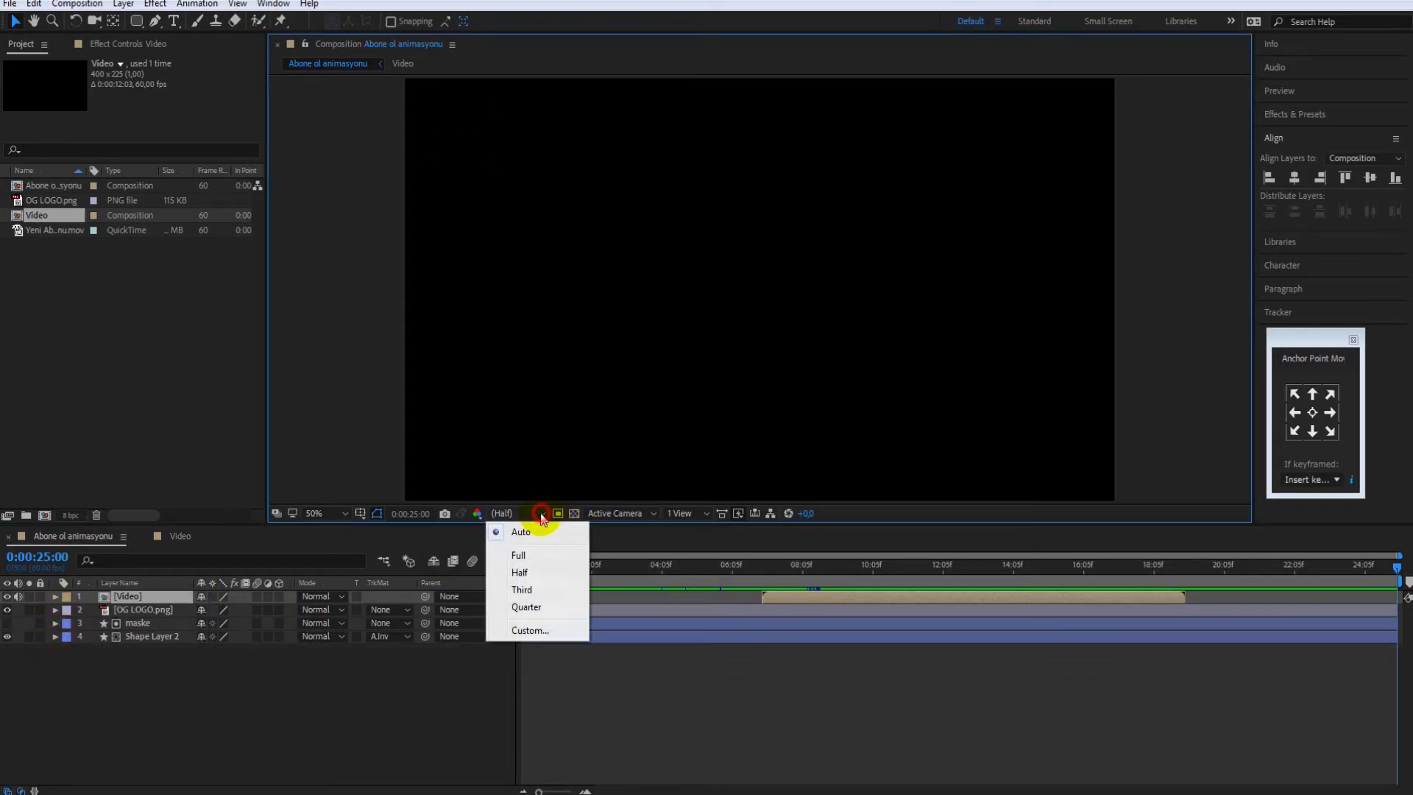
left_click(524, 555)
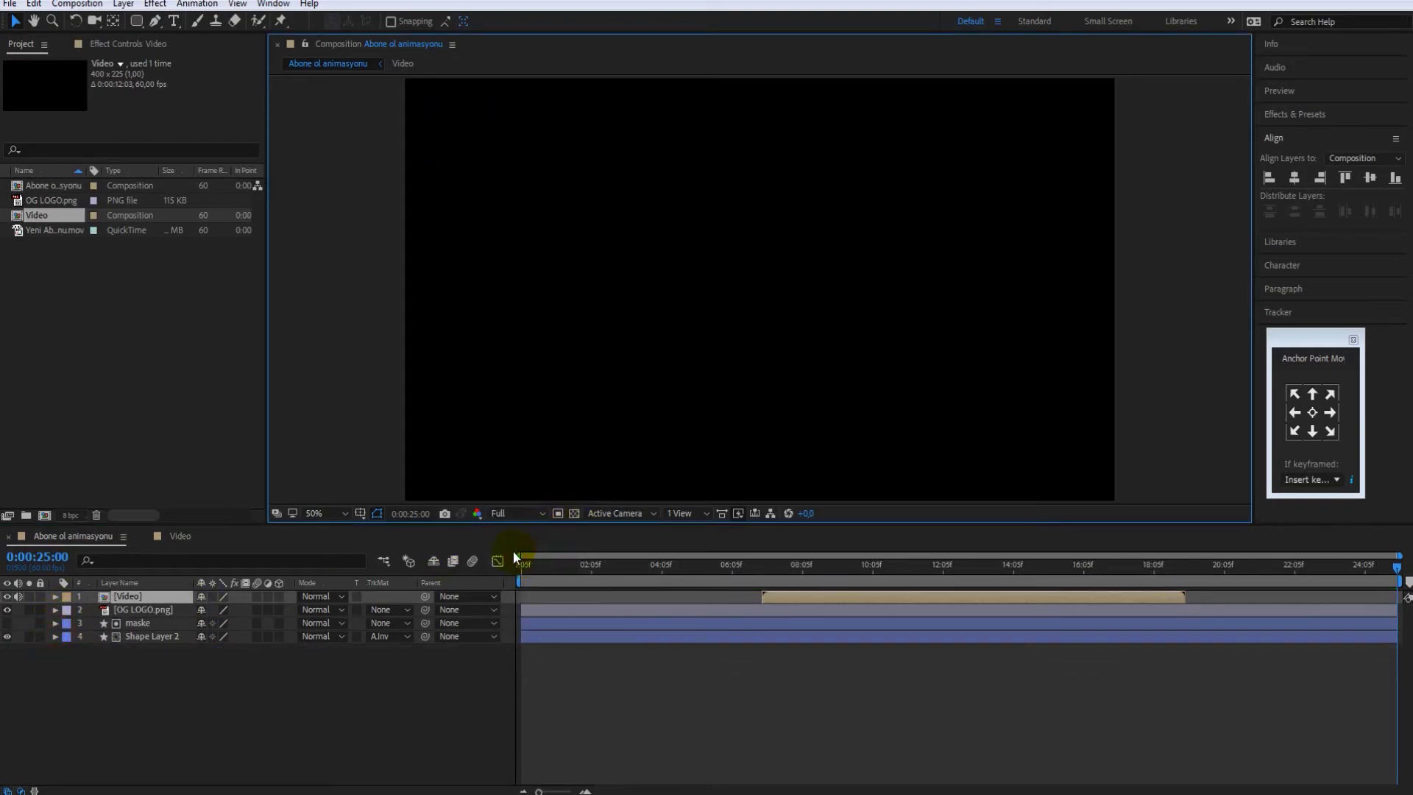
left_click(169, 537)
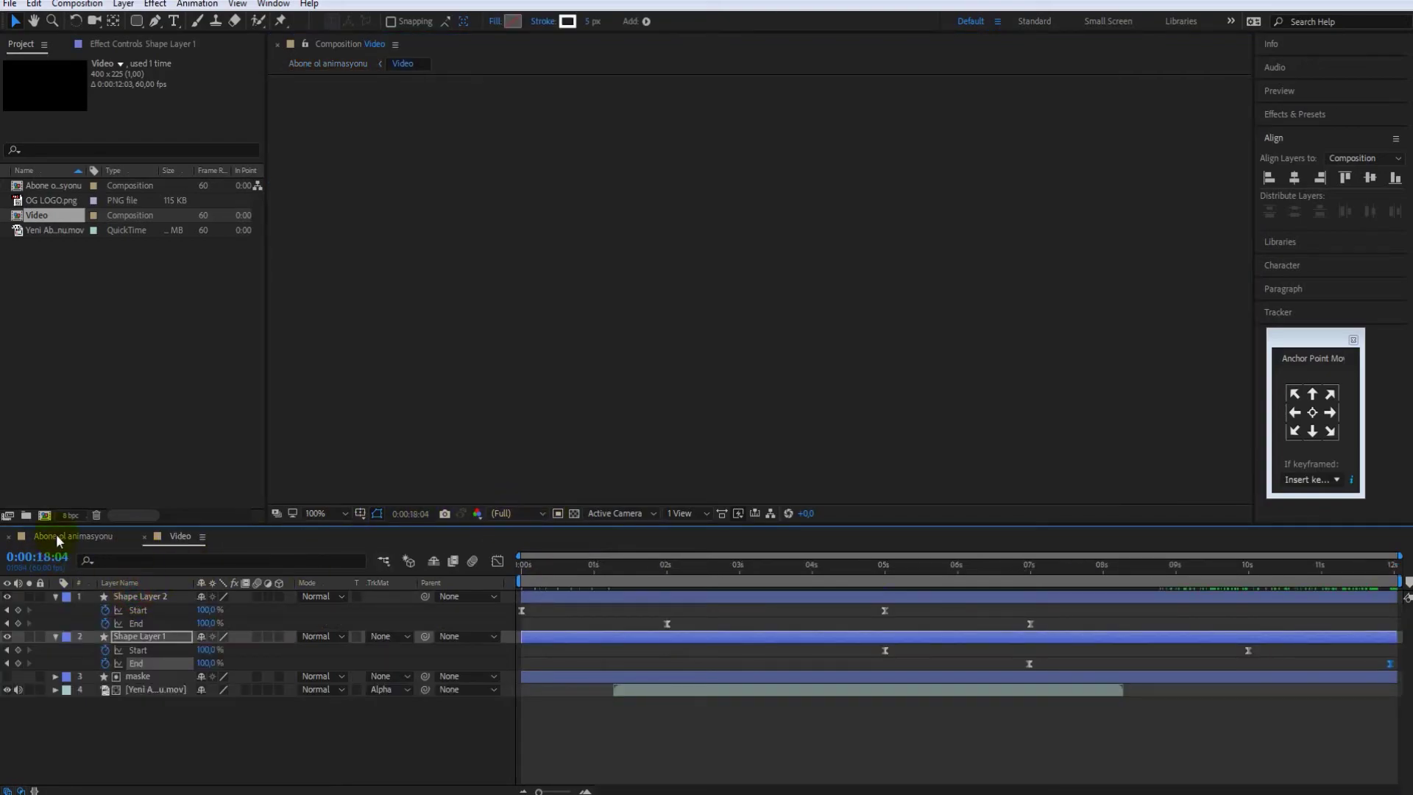
left_click(59, 535)
left_click(145, 536)
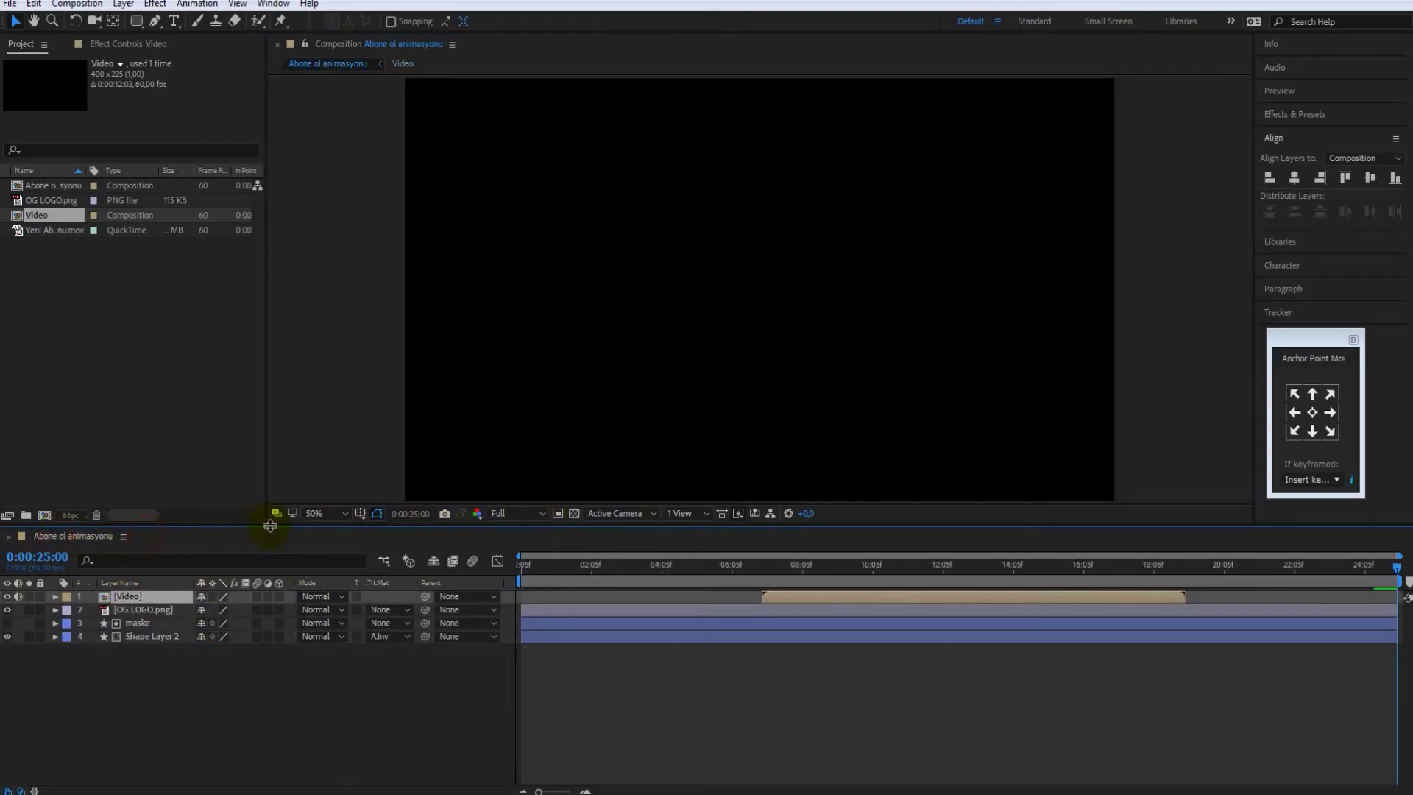
left_click(574, 512)
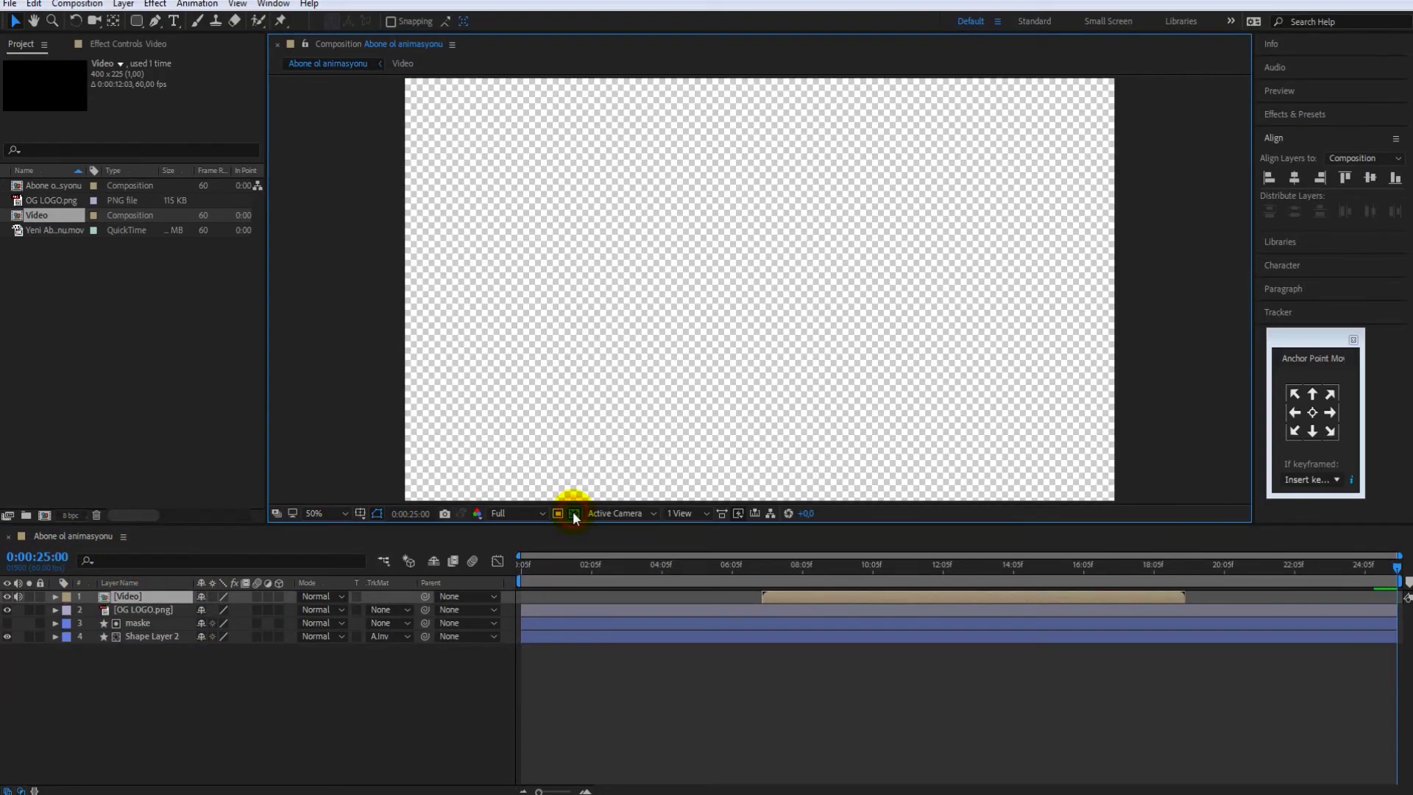
left_click(13, 6)
mouse_move(40, 257)
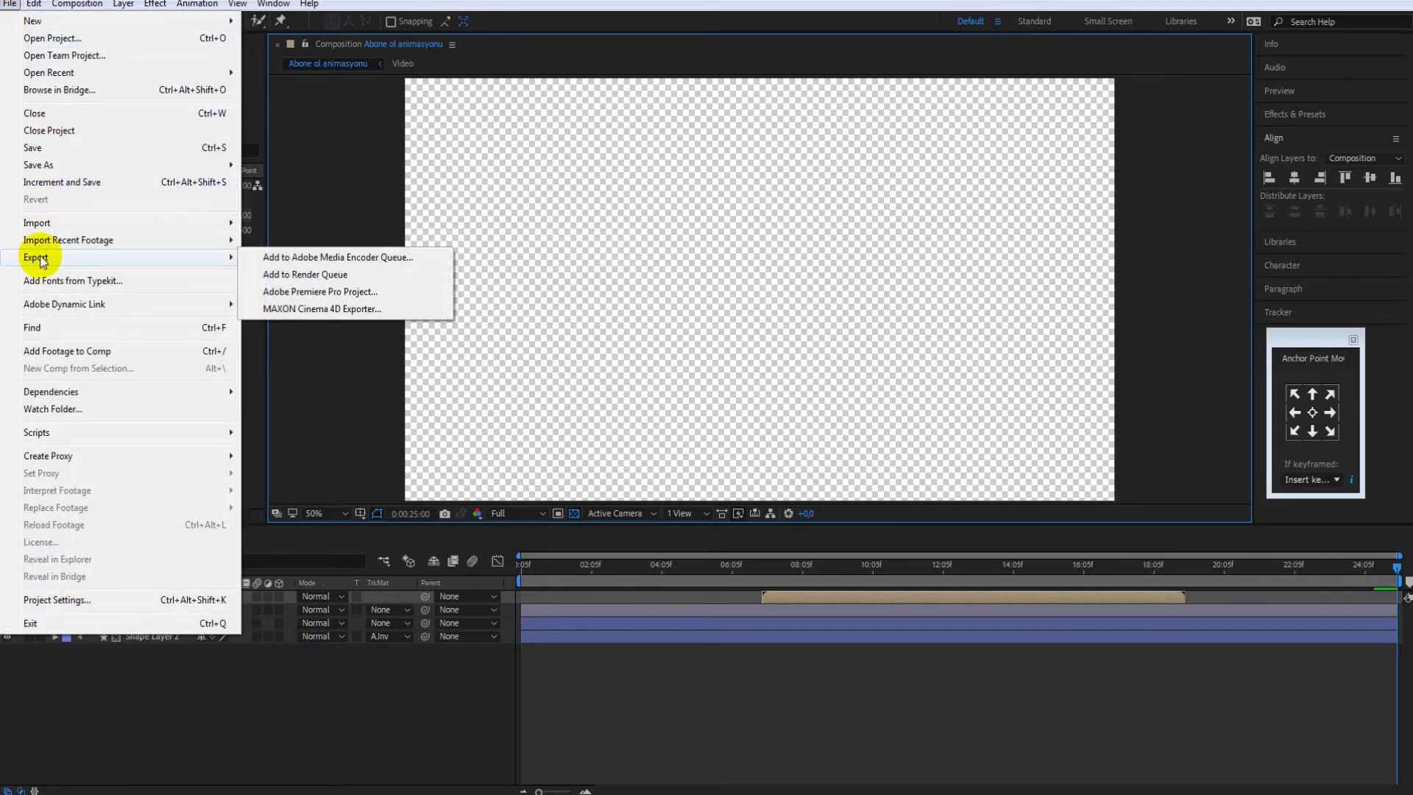
Add the comp to the Render Queue with QuickTime output and RGB + Alpha channels.
left_click(329, 277)
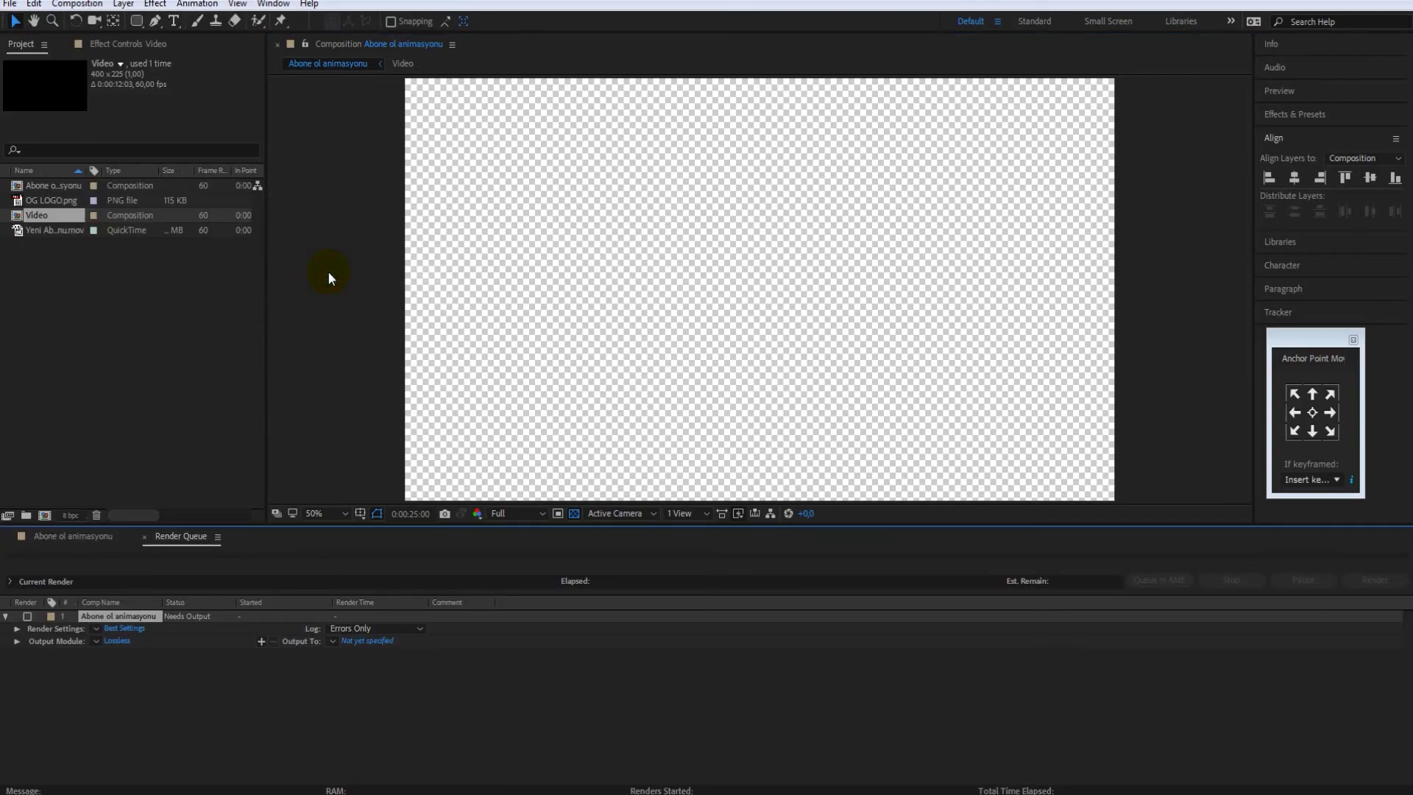
left_click(115, 642)
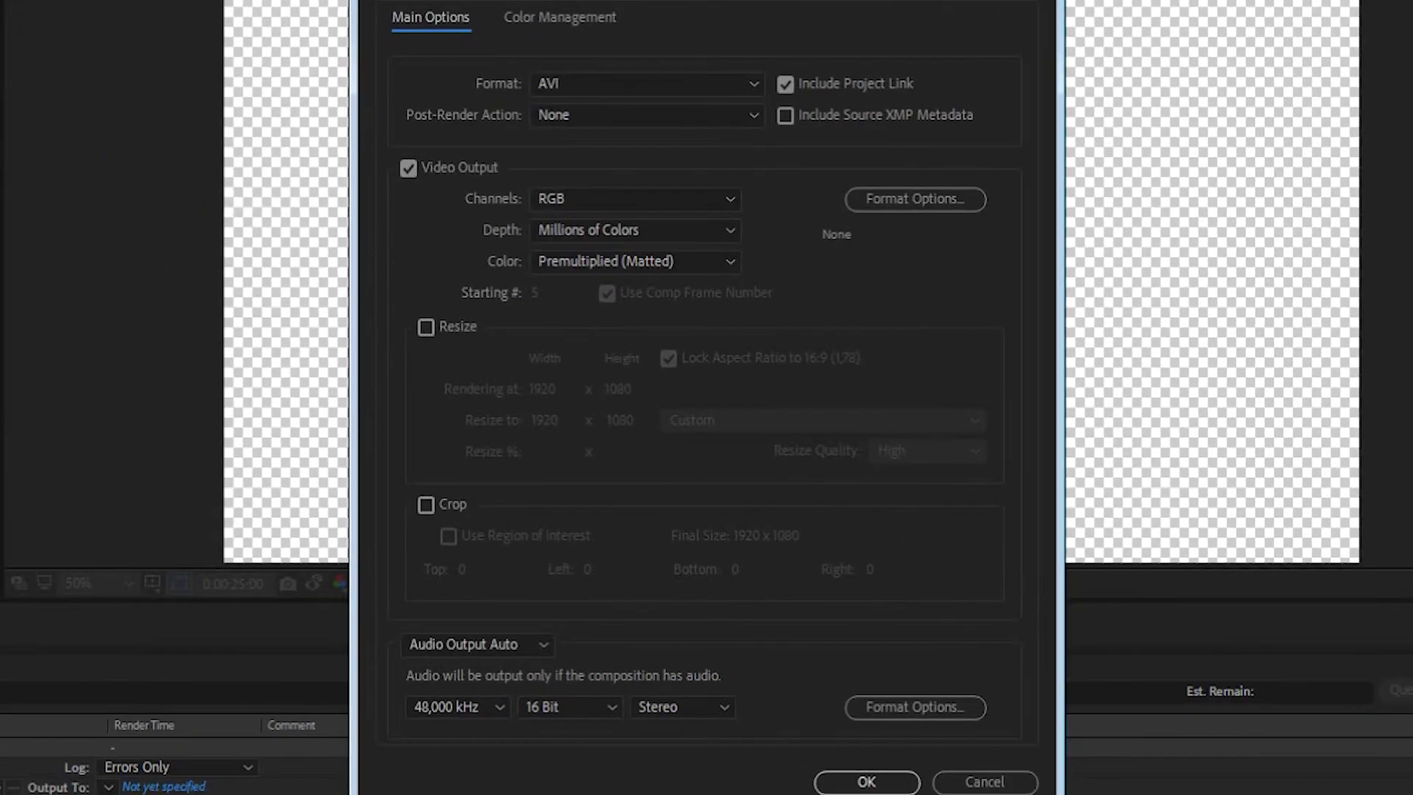
left_click(749, 84)
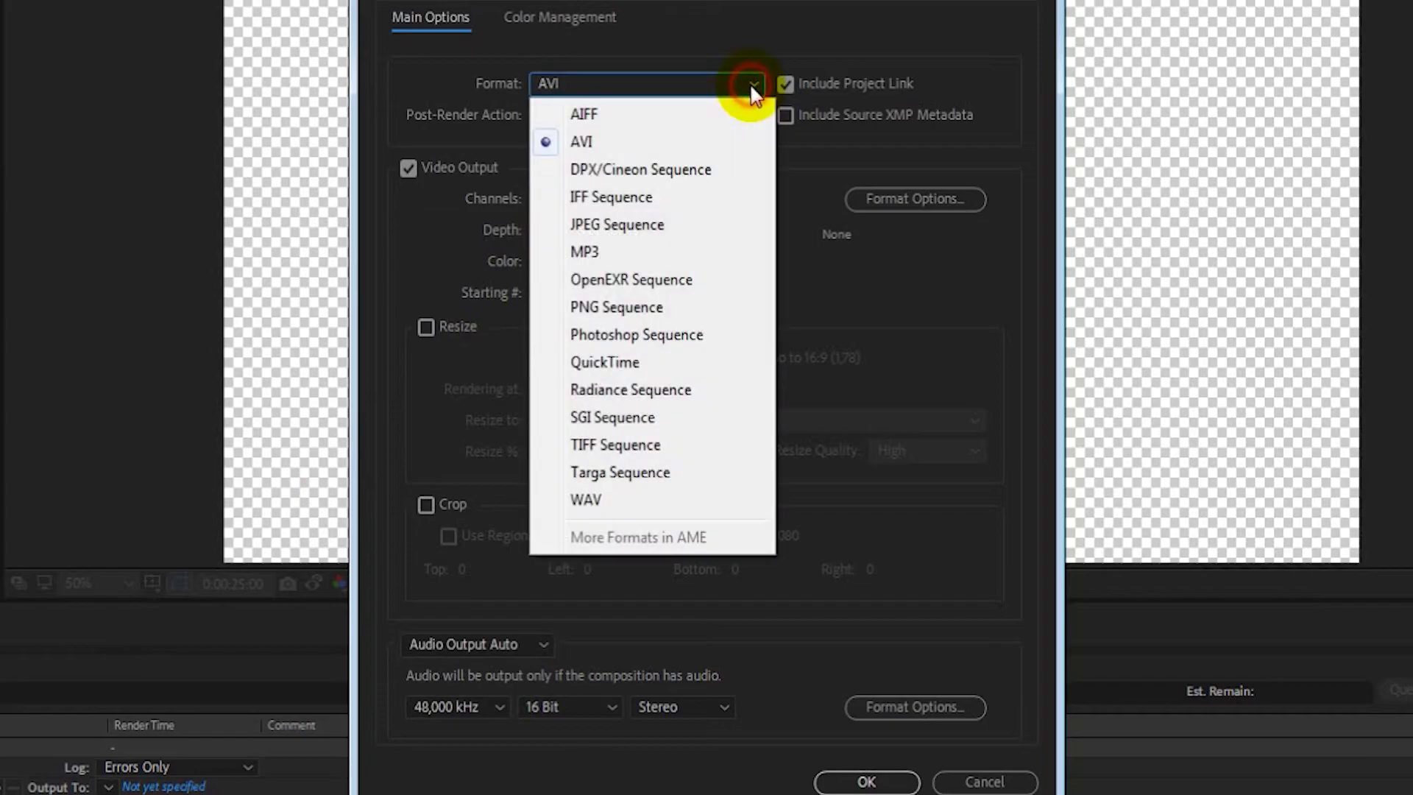
left_click(628, 362)
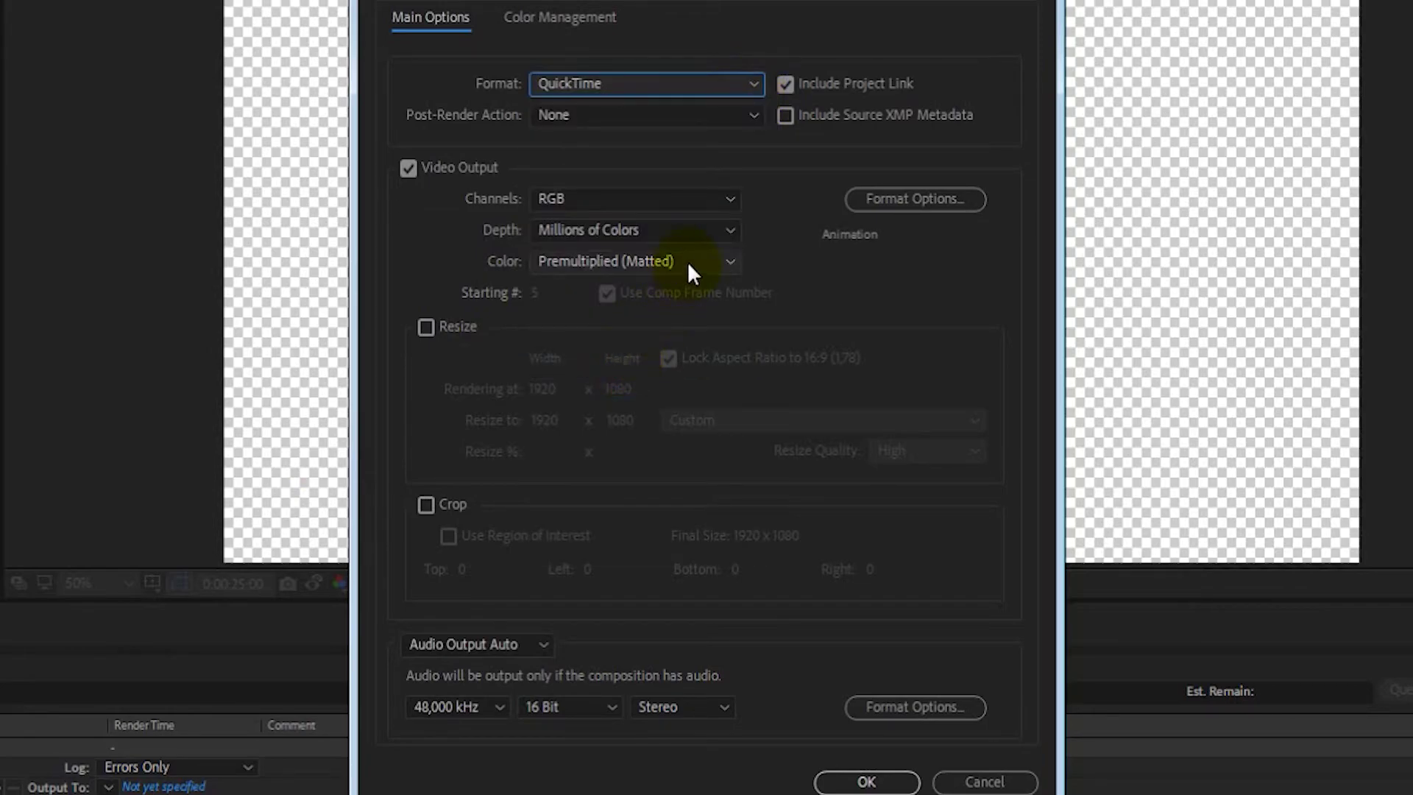
left_click(655, 202)
left_click(630, 279)
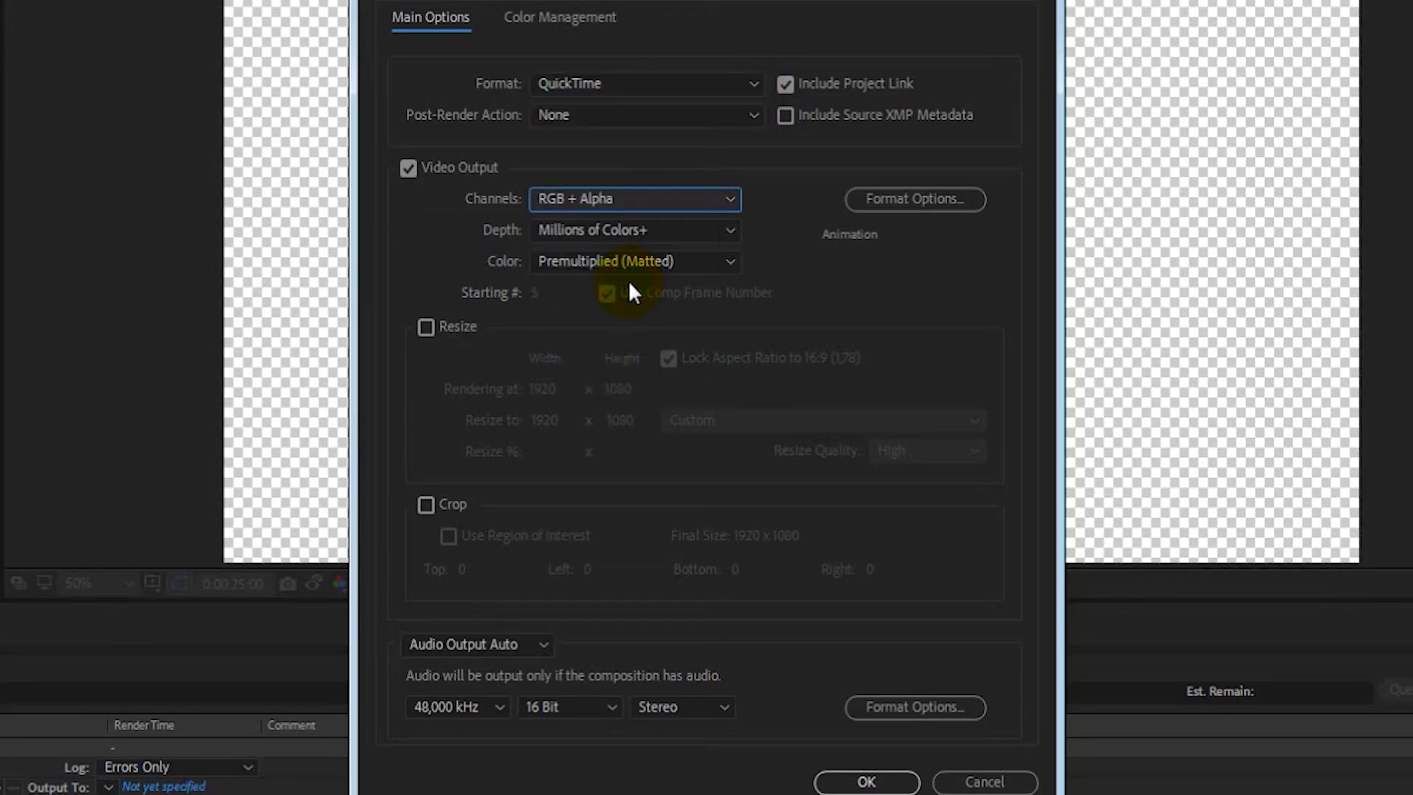
Set the QuickTime codec to PNG and output to Abone ol animasyonu.mov.
left_click(907, 200)
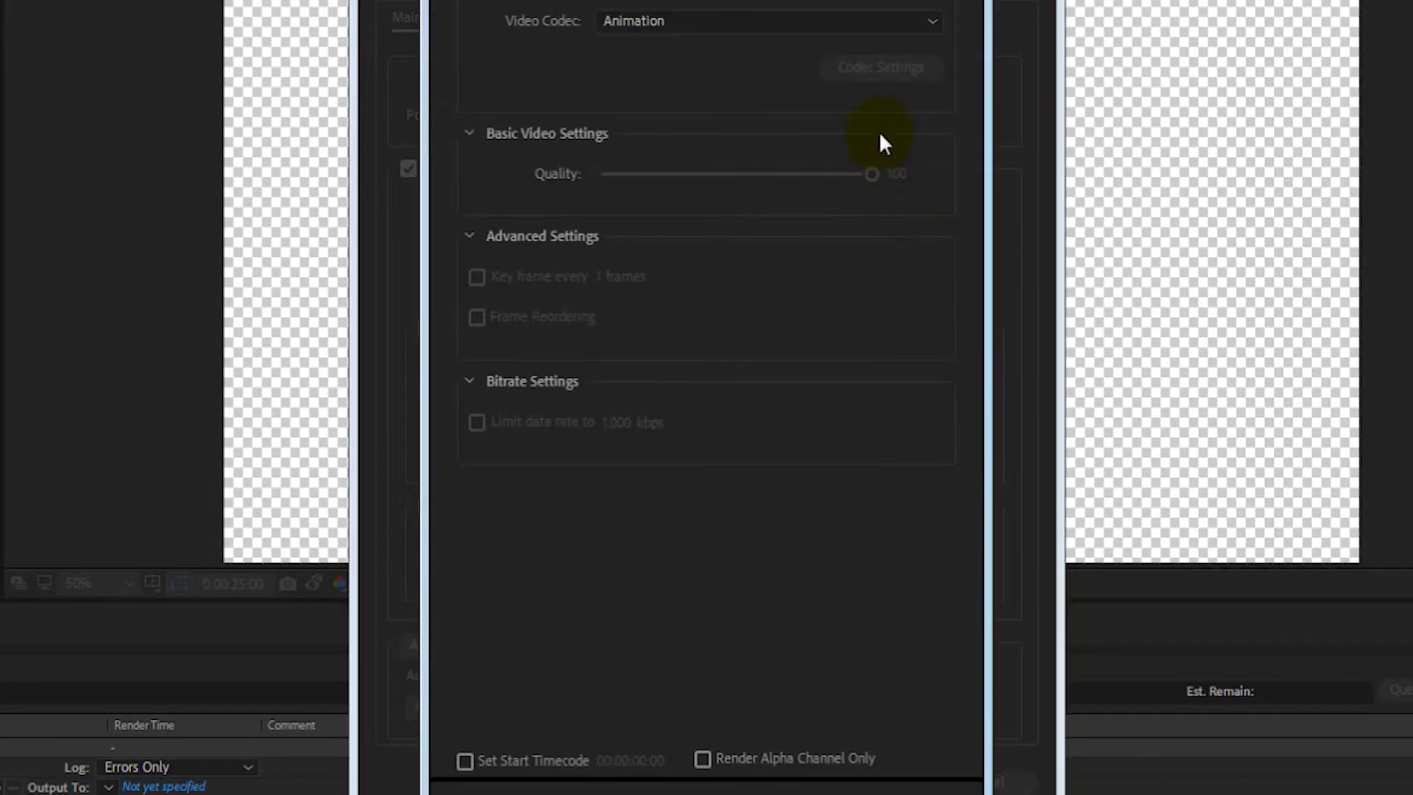
left_click(920, 29)
left_click(673, 765)
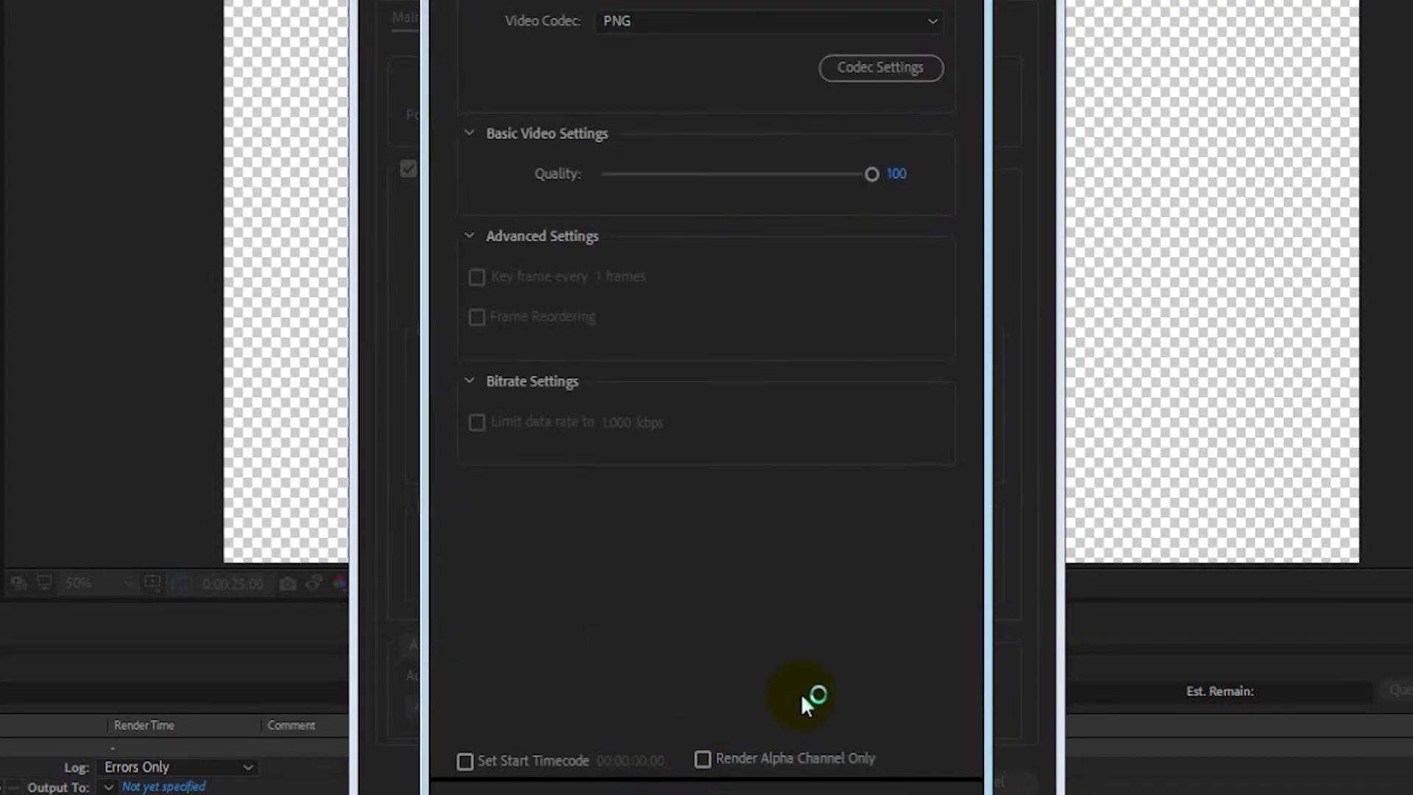
key("Return")
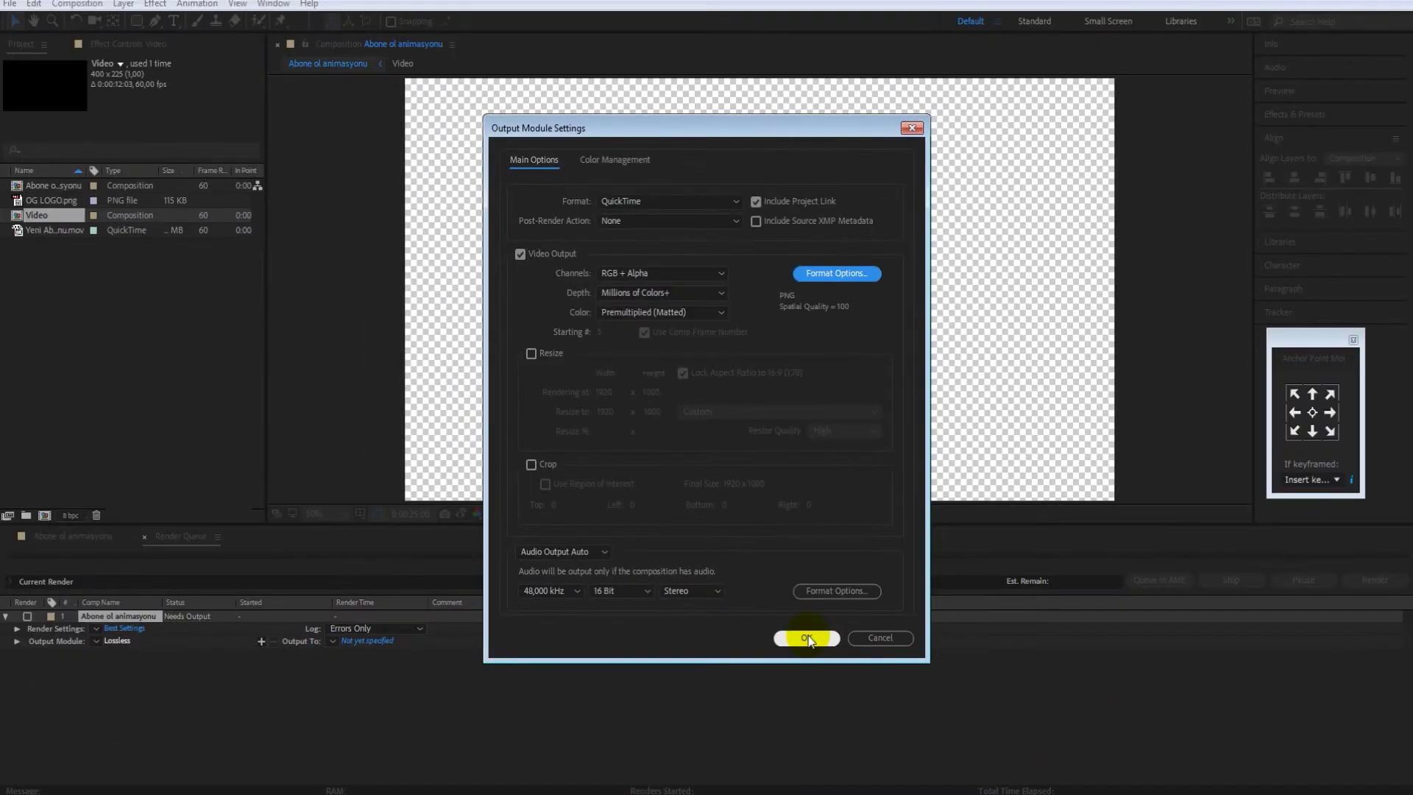
left_click(807, 545)
left_click(357, 639)
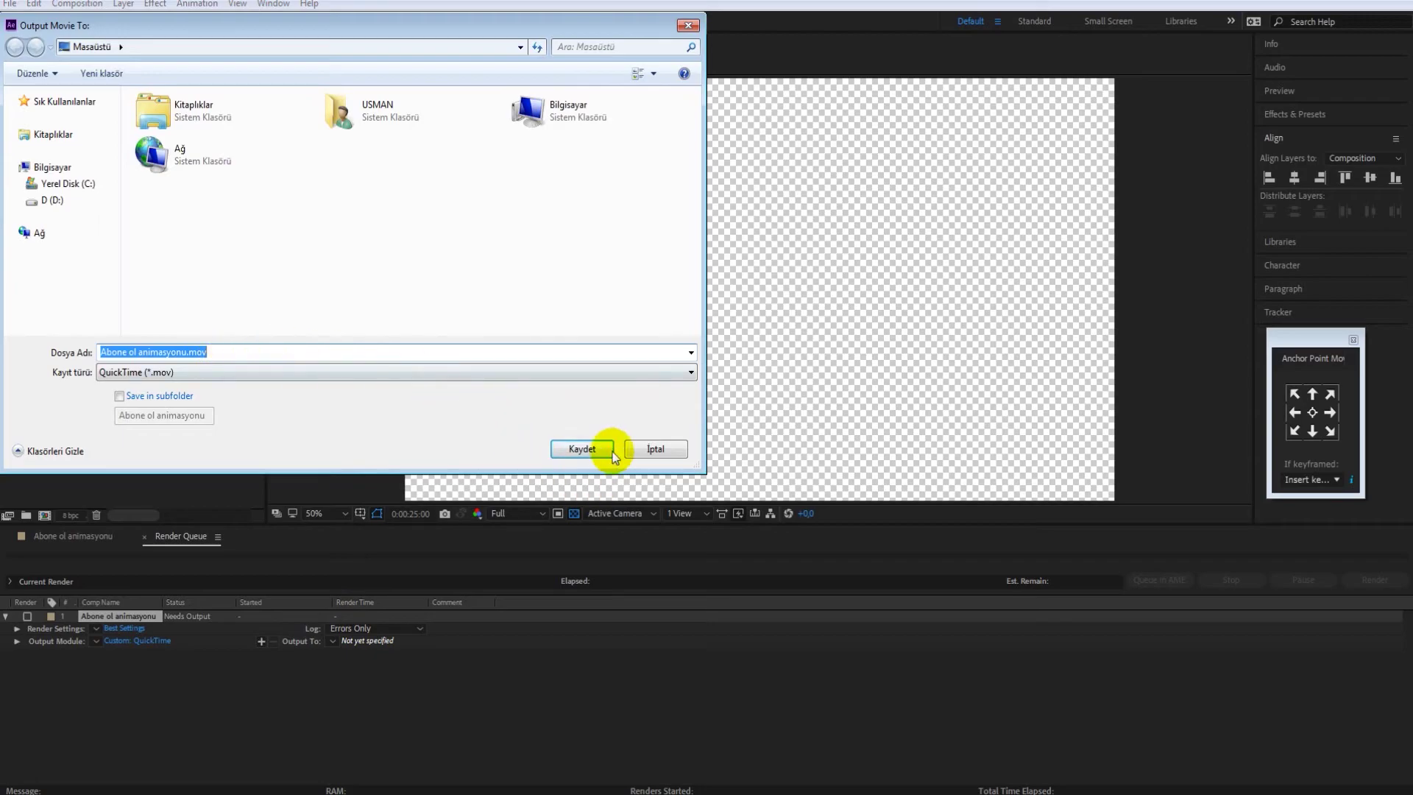
left_click(586, 450)
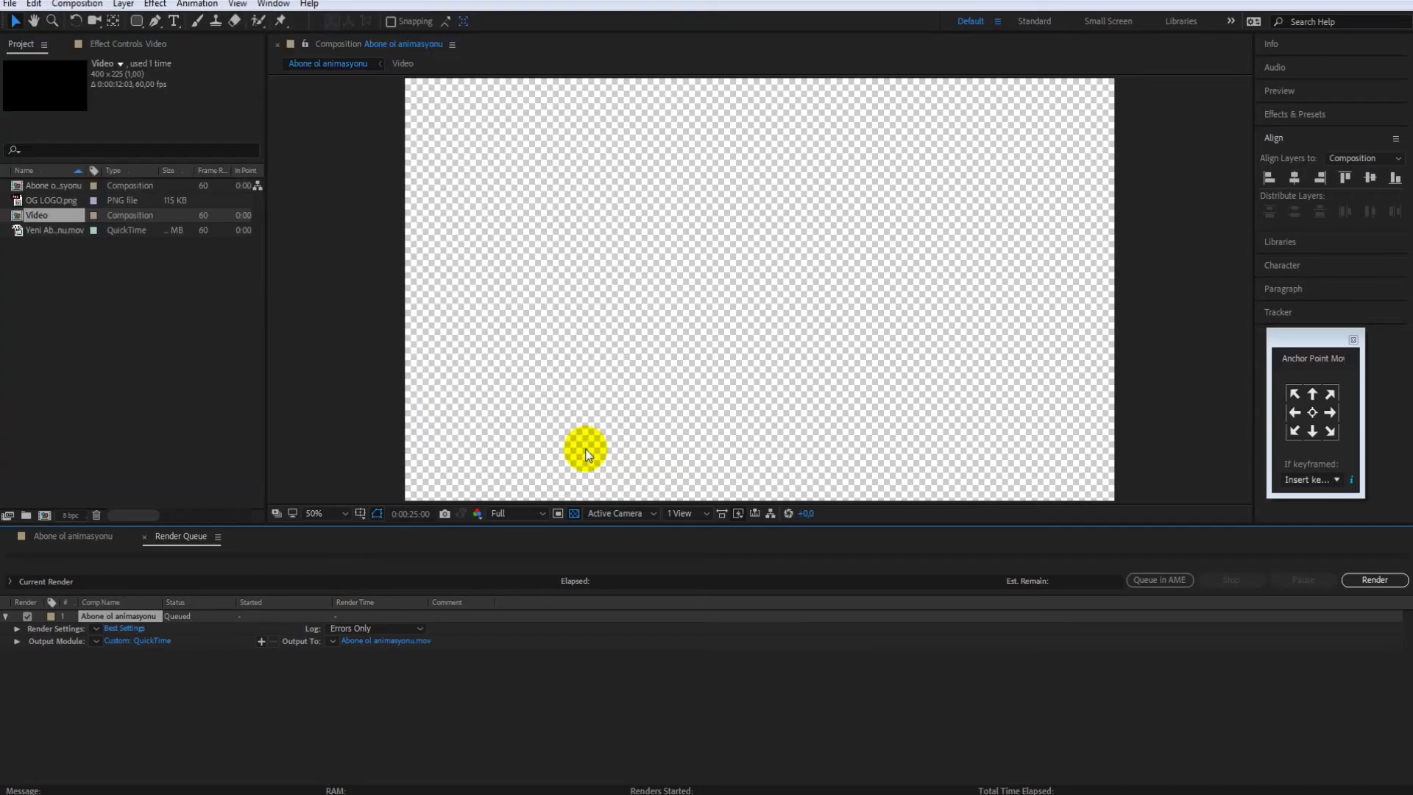
Render the queued comp to Abone ol animasyonu.mov, which finishes as Done after 7 min 21 sec.
left_click(1374, 581)
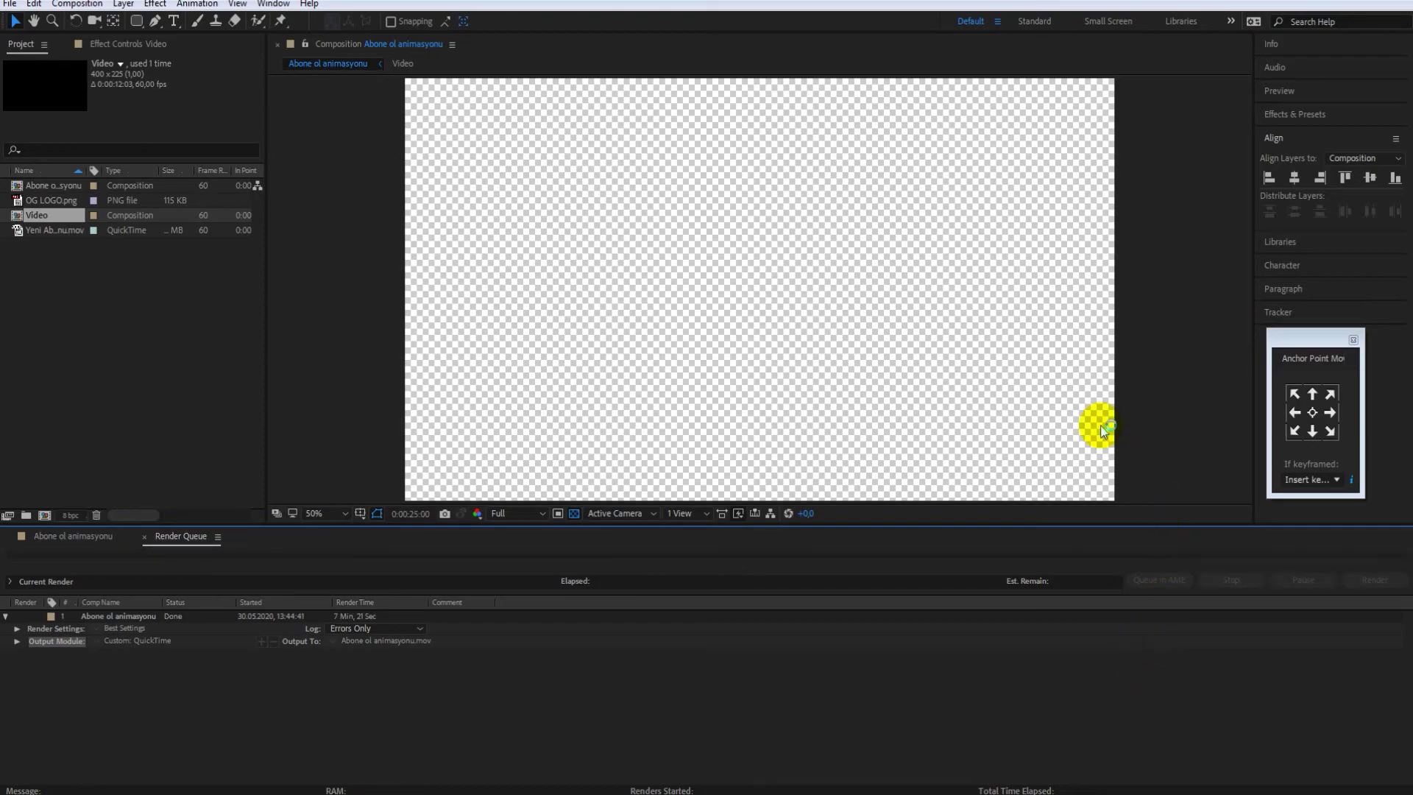
Save the project to the Desktop (Masaüstü) as Yeni abone ol animasyonu.aep.
left_click(8, 5)
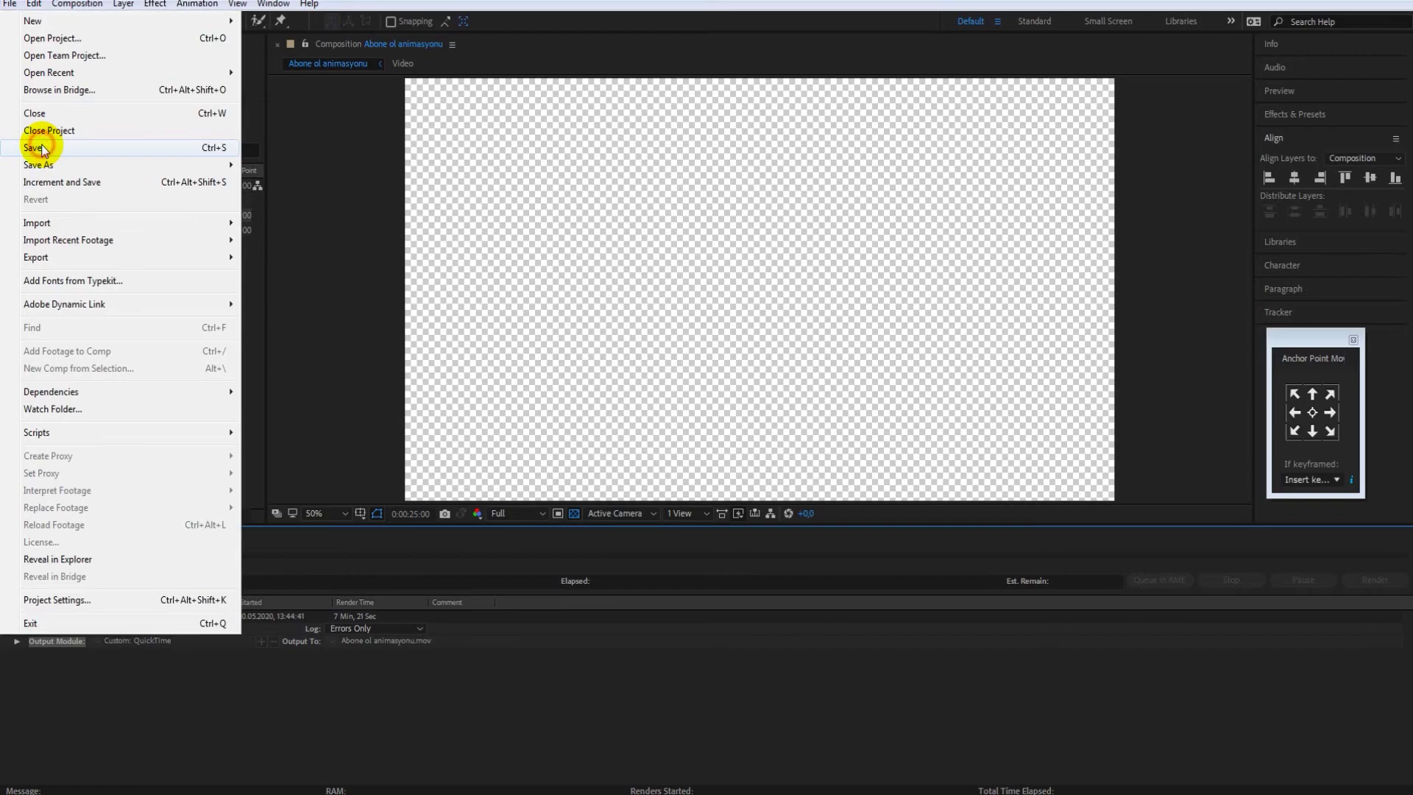
left_click(41, 147)
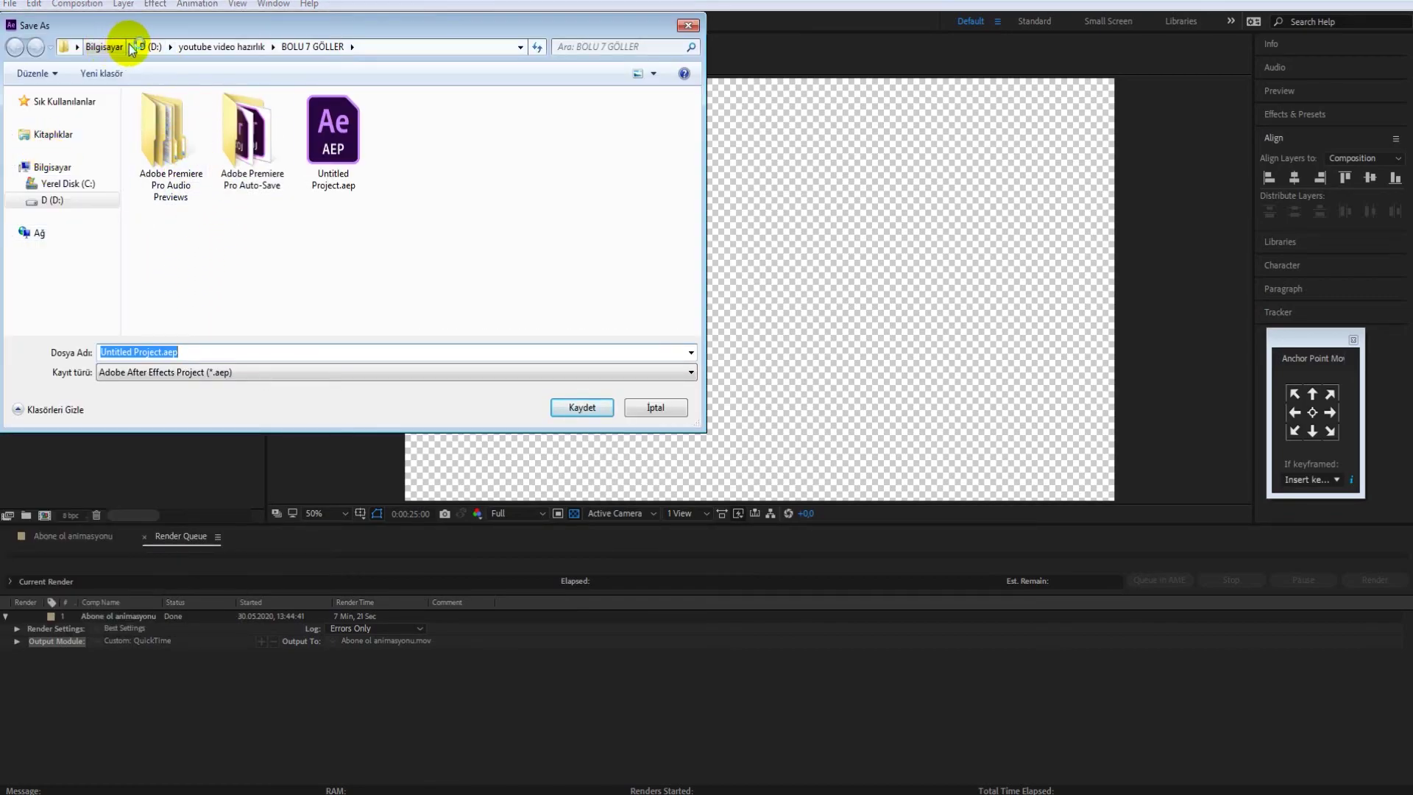
left_click(76, 47)
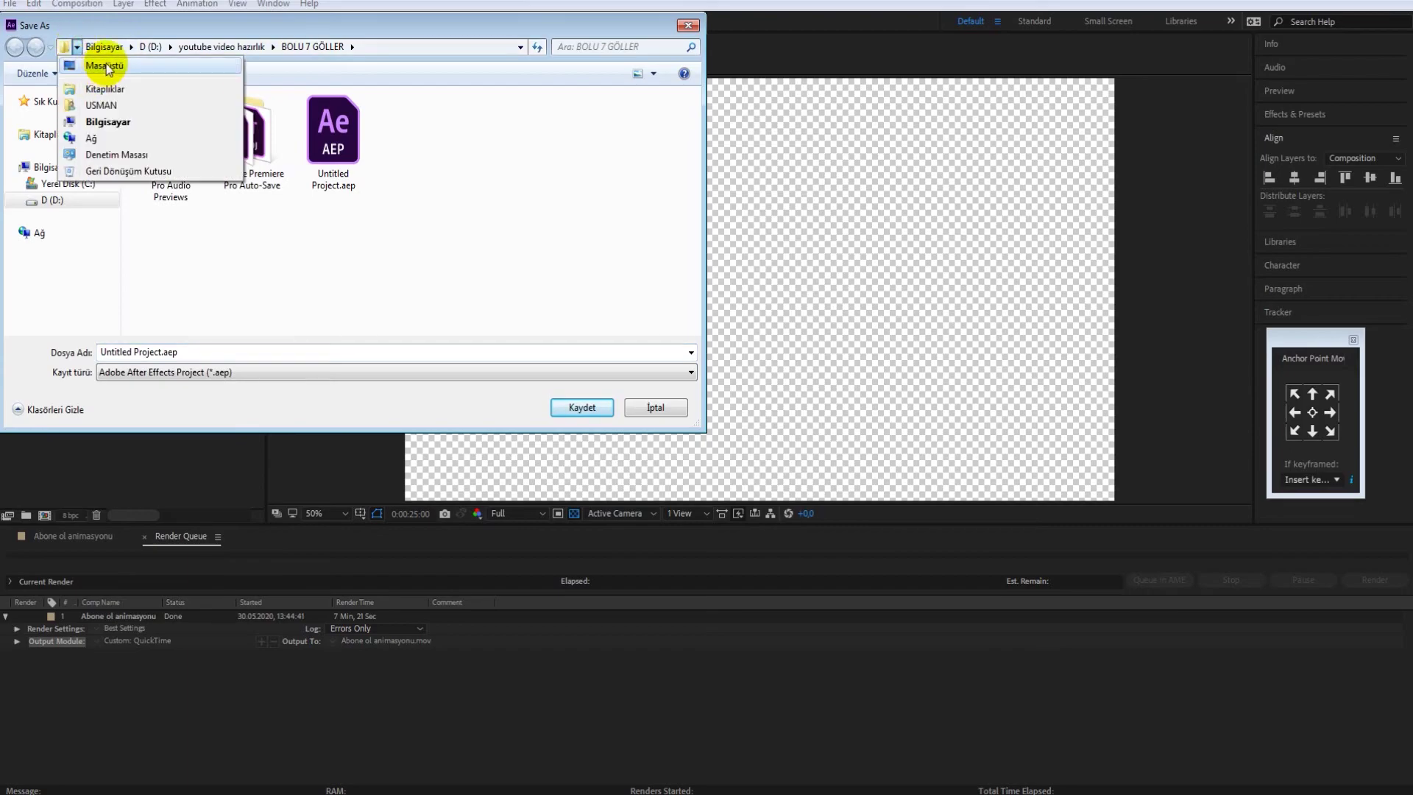
left_click(103, 66)
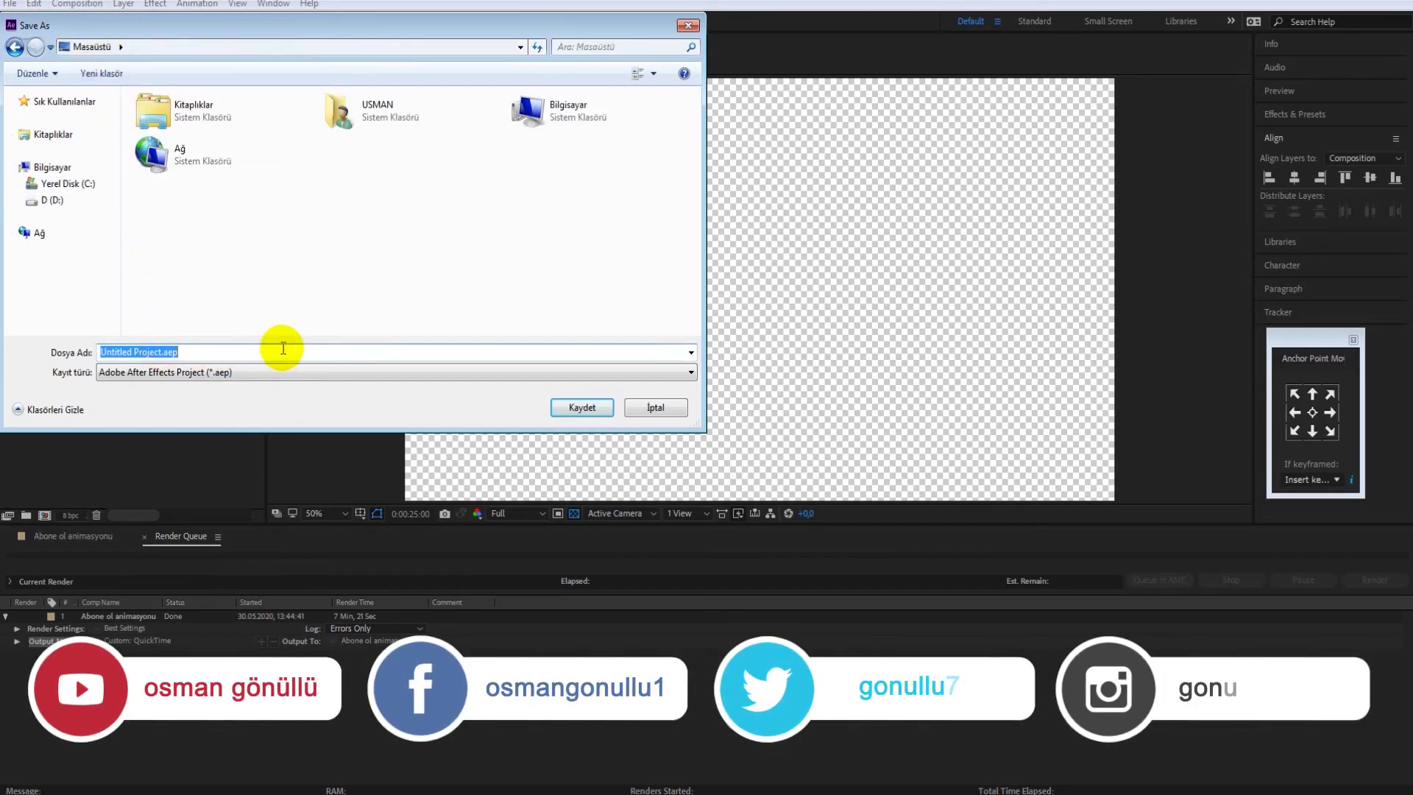
type("Yeni abone ol animasyonu")
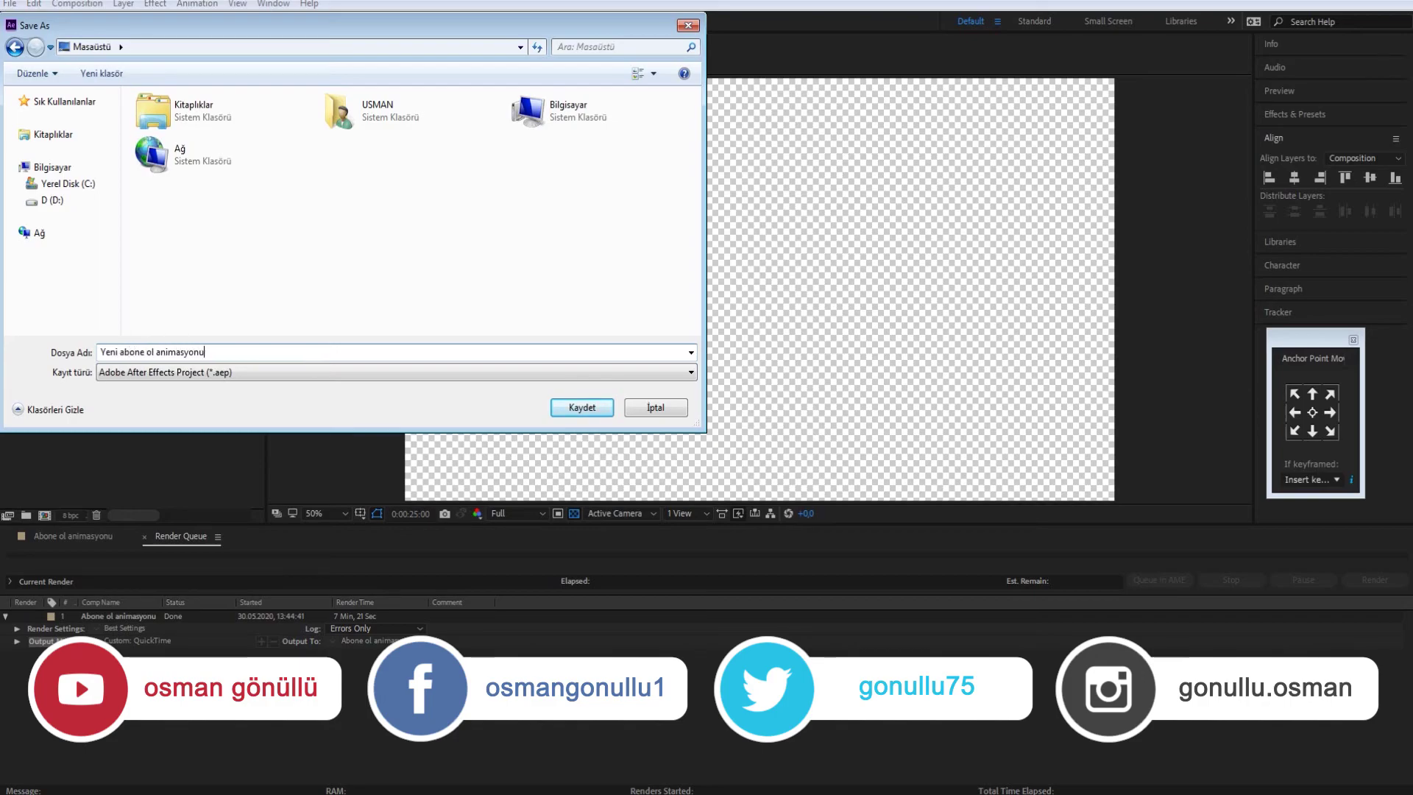
left_click(583, 407)
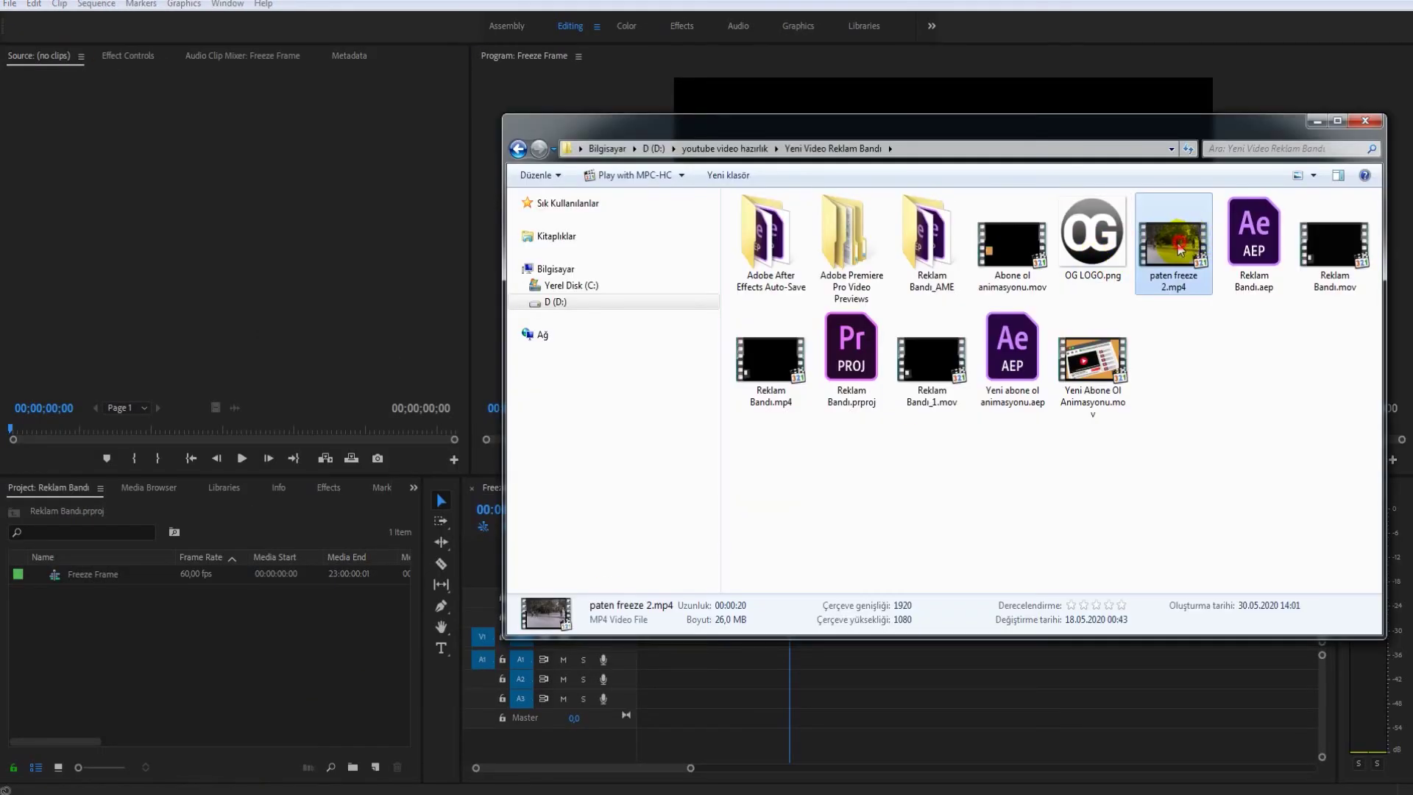
Import paten freeze 2.mp4 and Abone ol animasyonu.mov into the Premiere Pro project.
left_click_drag(1178, 249, 177, 655)
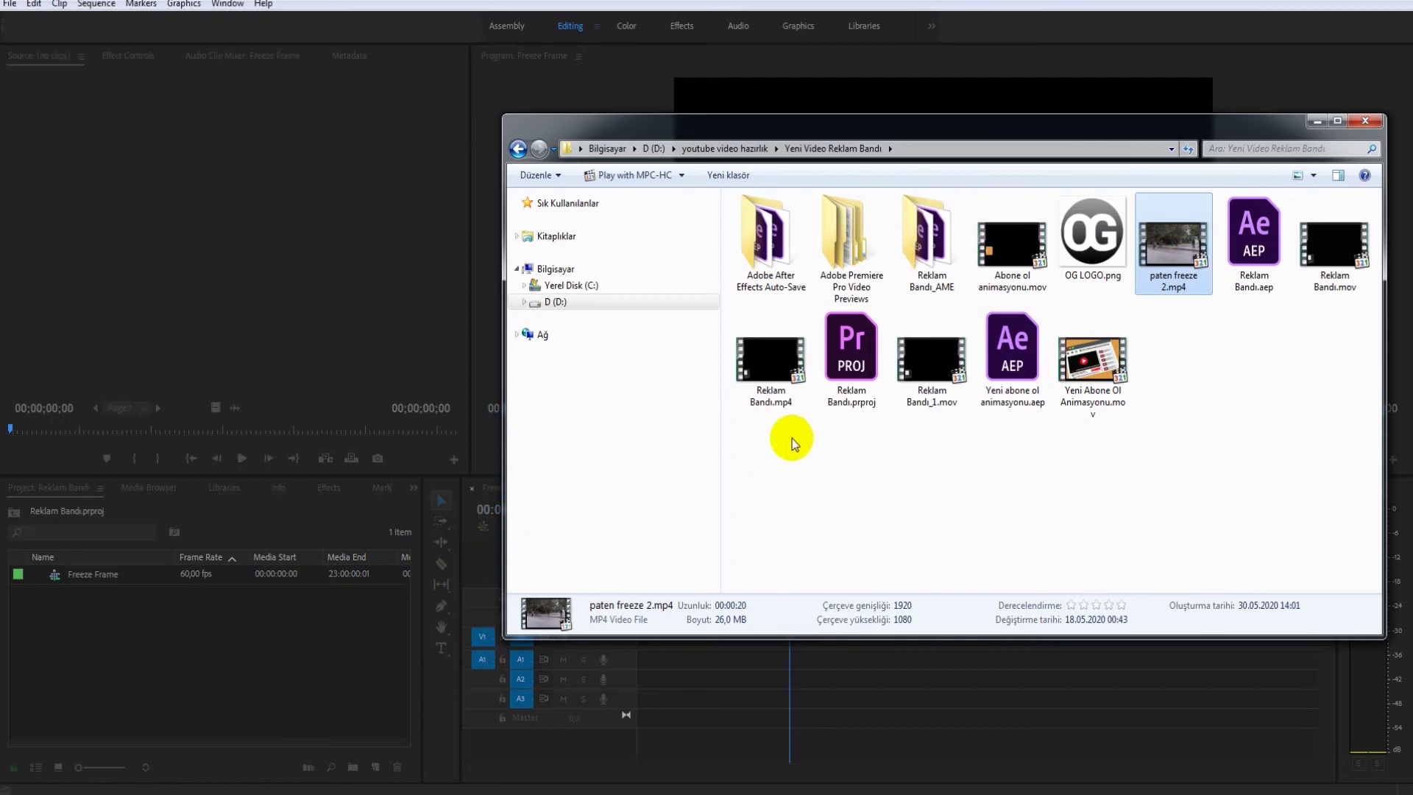
mouse_move(1019, 265)
left_mouse_down()
mouse_move(815, 416)
mouse_move(181, 686)
left_mouse_up()
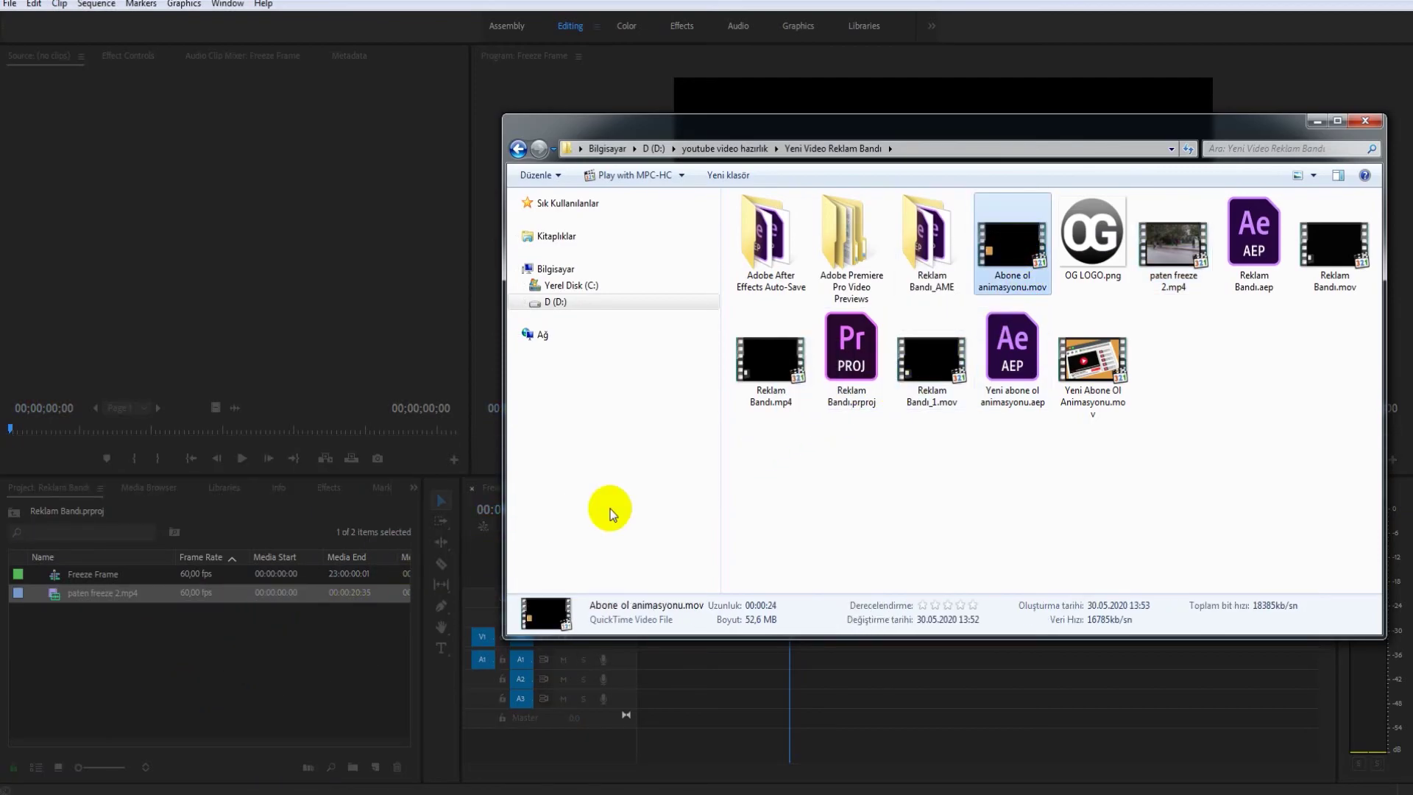
left_click(1317, 122)
left_click(136, 652)
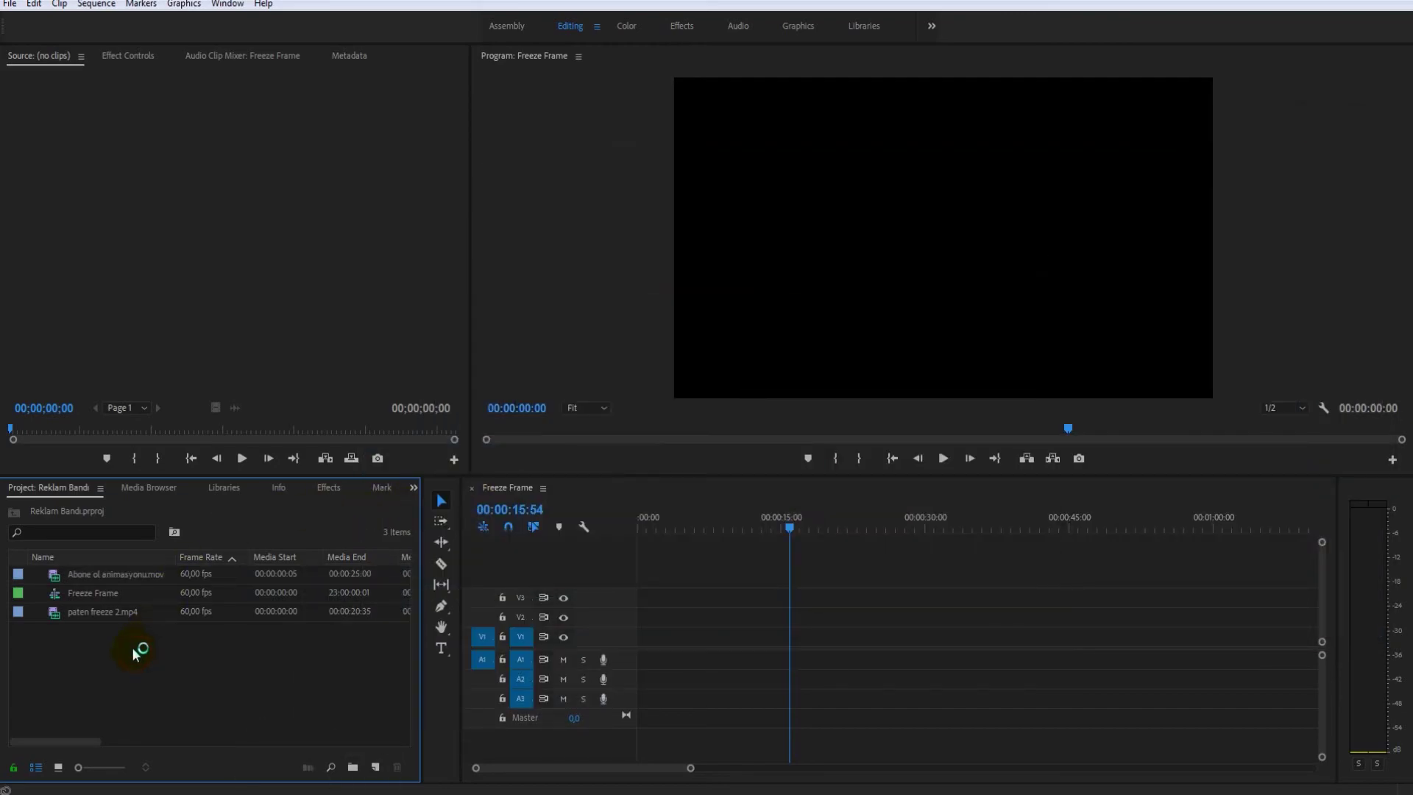
Place paten freeze 2.mp4 twice on V1 and overlay Abone ol animasyonu.mov on V2.
mouse_move(99, 612)
left_mouse_down()
mouse_move(652, 655)
mouse_move(640, 657)
left_mouse_up()
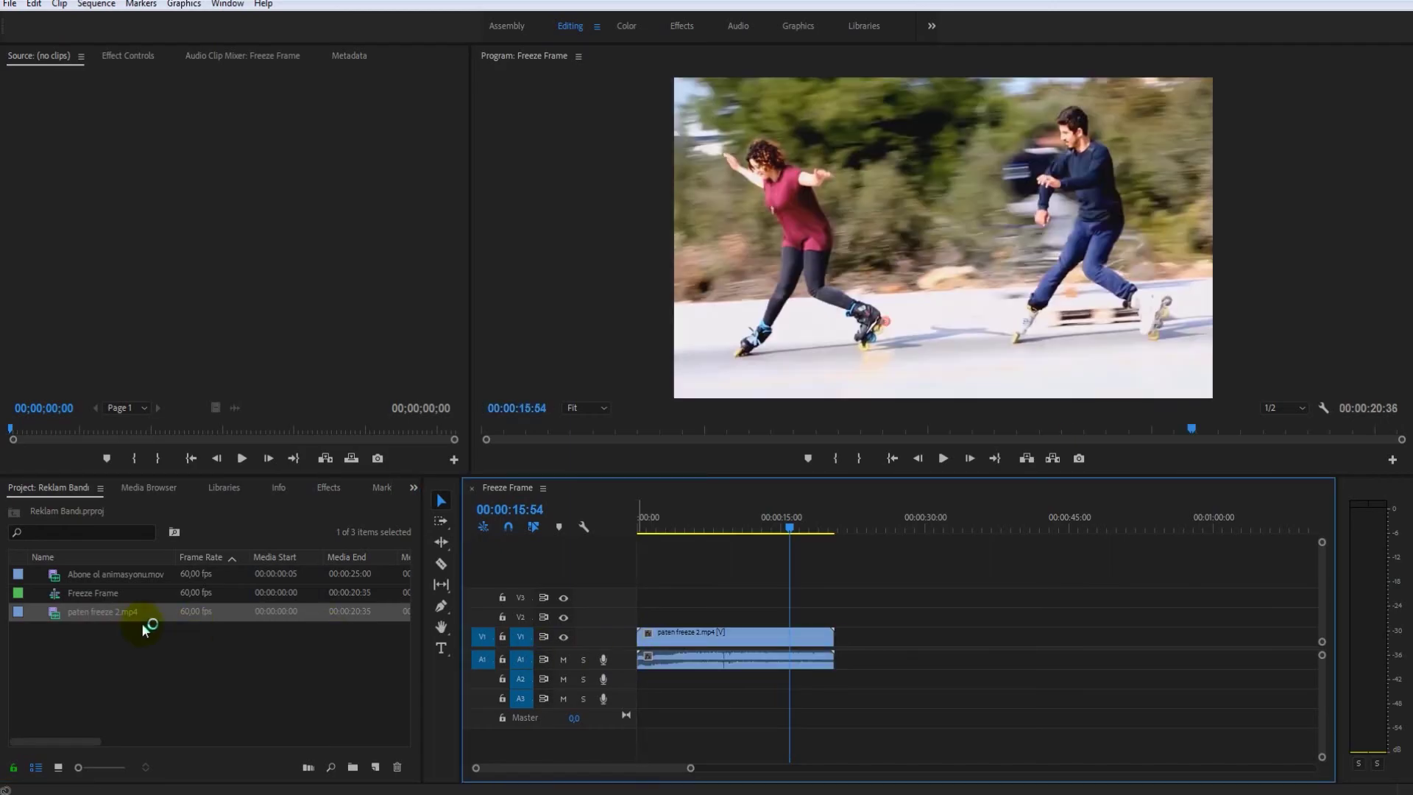
left_click_drag(98, 616, 837, 647)
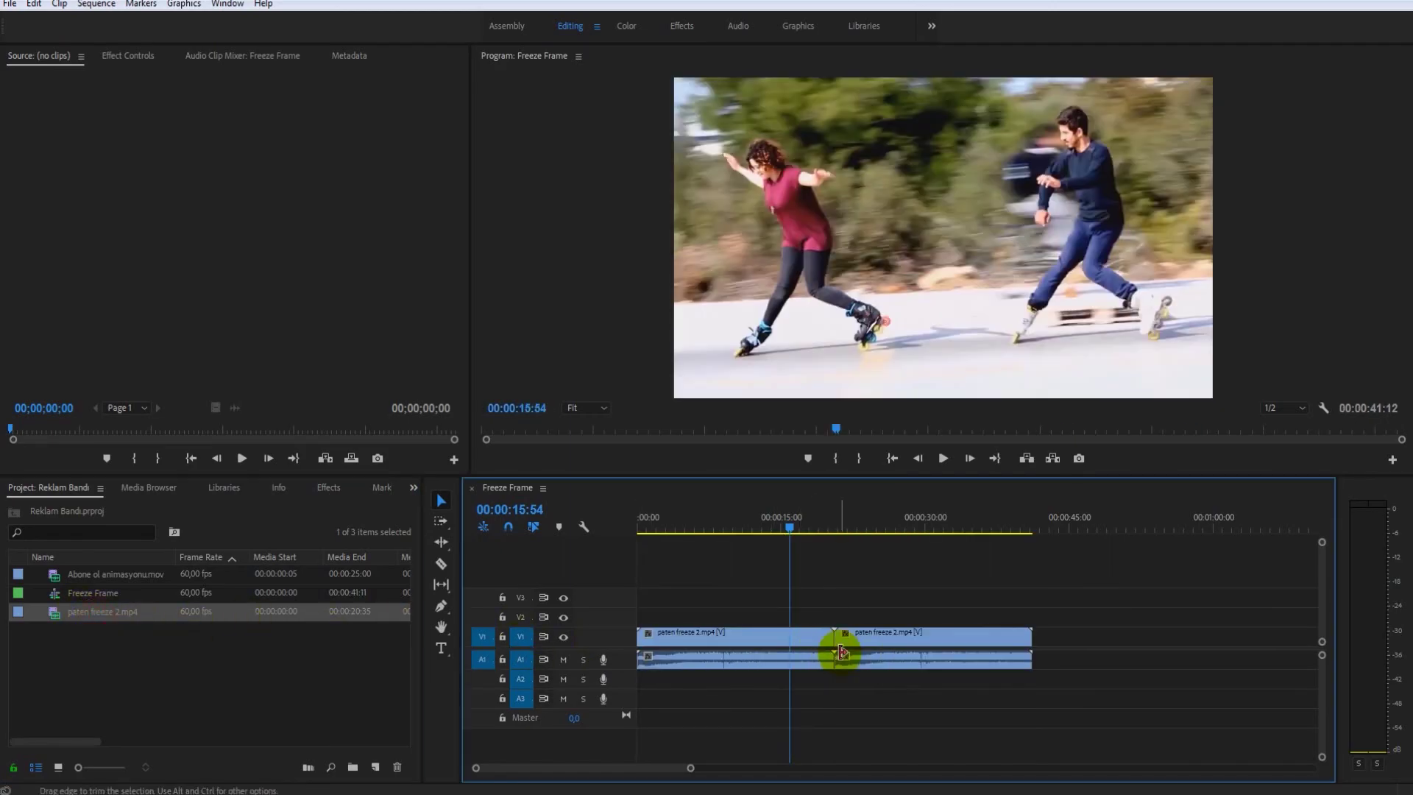
left_click_drag(100, 573, 647, 621)
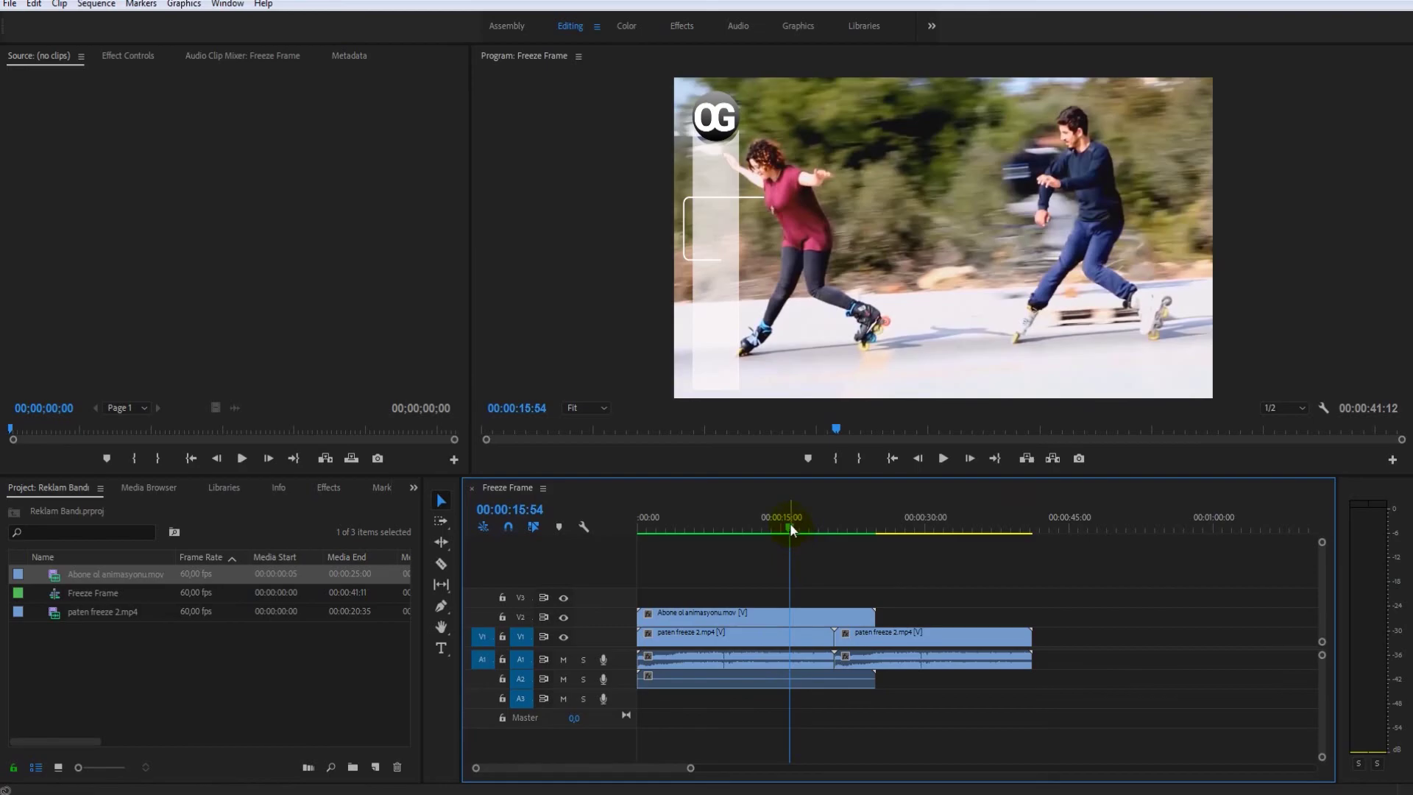
Return to the sequence start, mute track A1, and play through the subscribe overlay.
left_click_drag(791, 526, 635, 544)
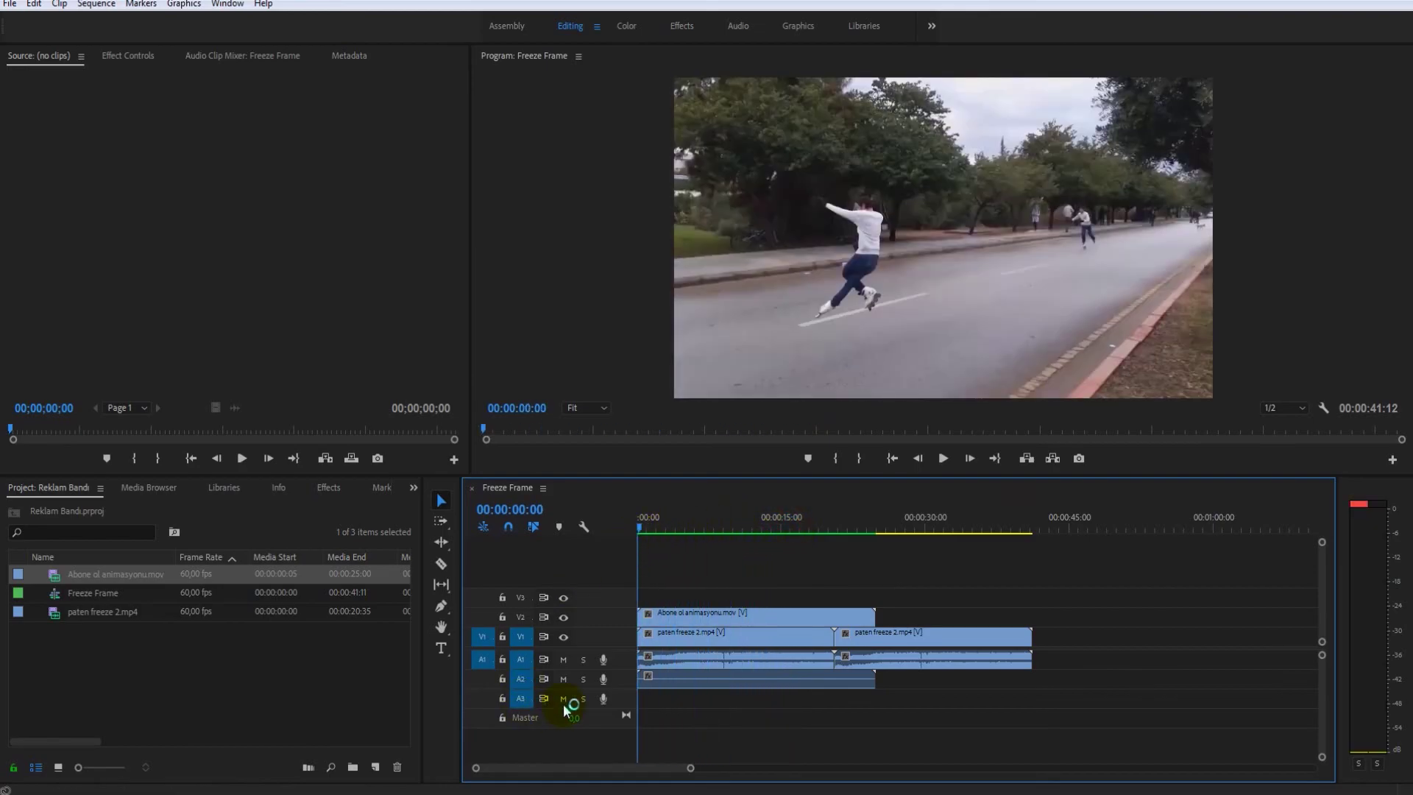
left_click(565, 660)
key("space")
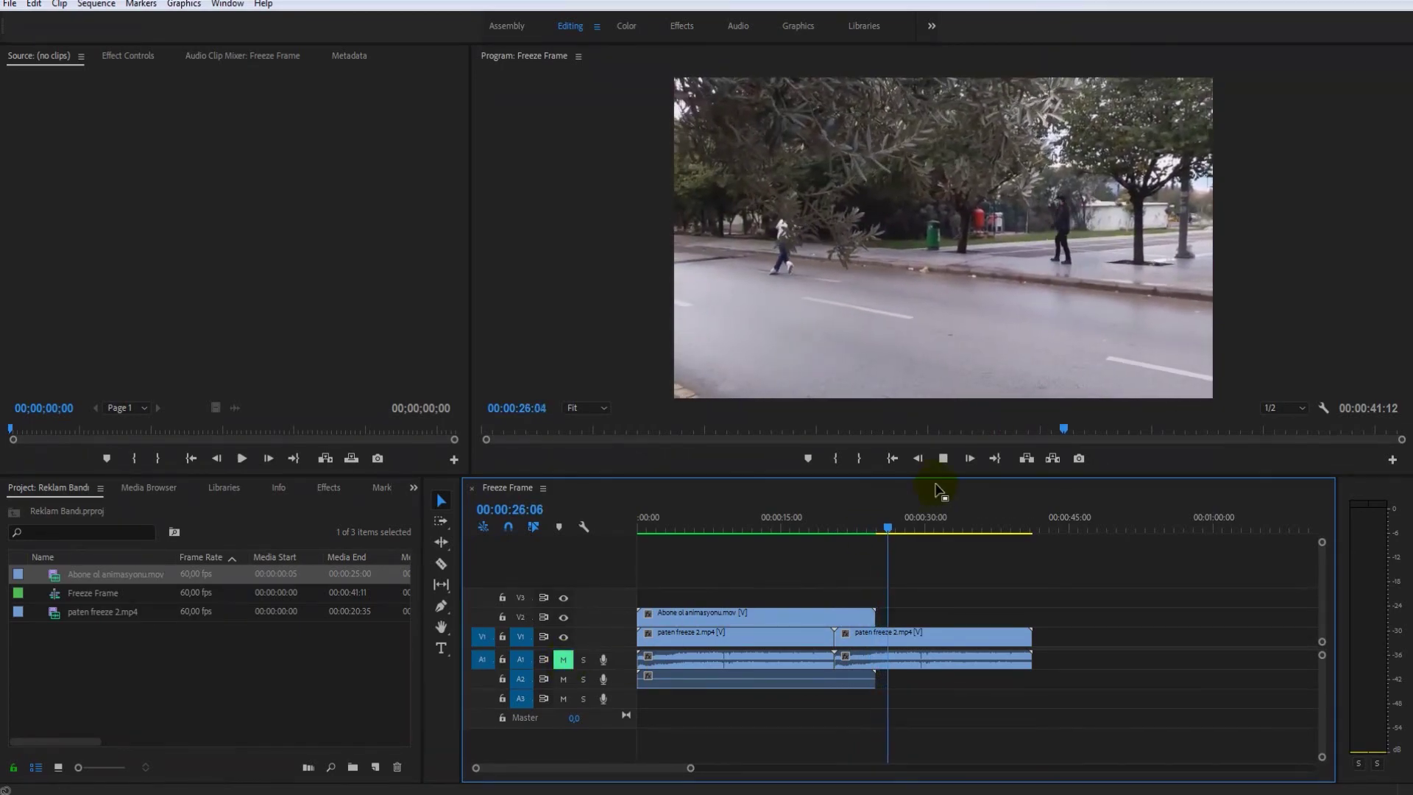
left_click(943, 457)
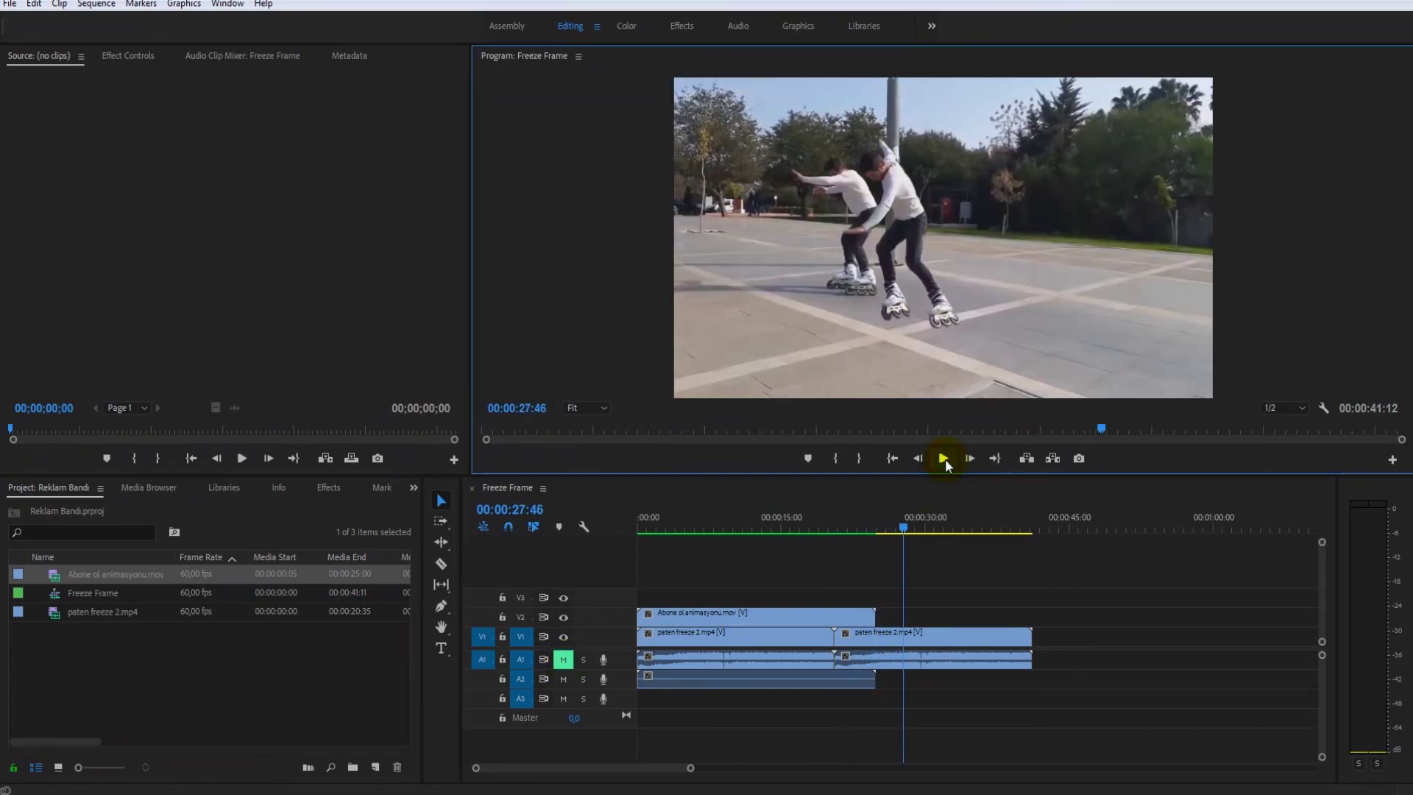